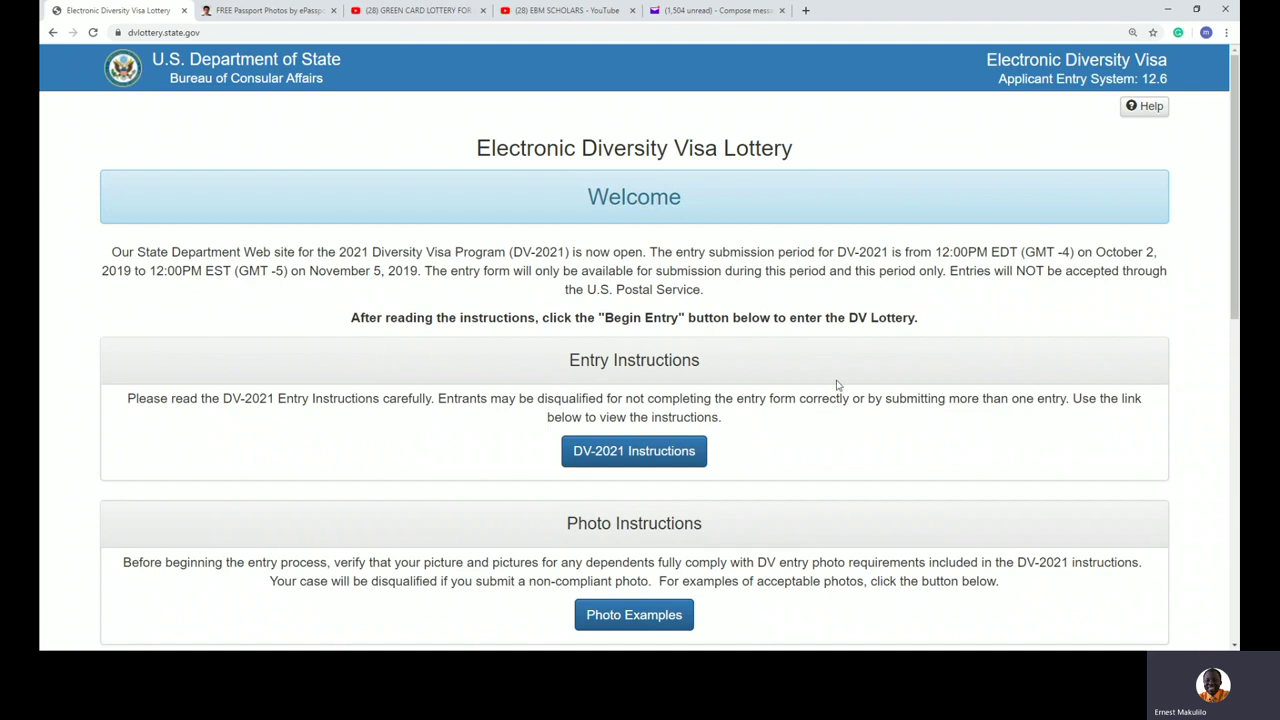
Step: Highlight DV-2021, the October 2 to November 5, 2019 entry period, and the .gov site address
drag(895, 255, 836, 253)
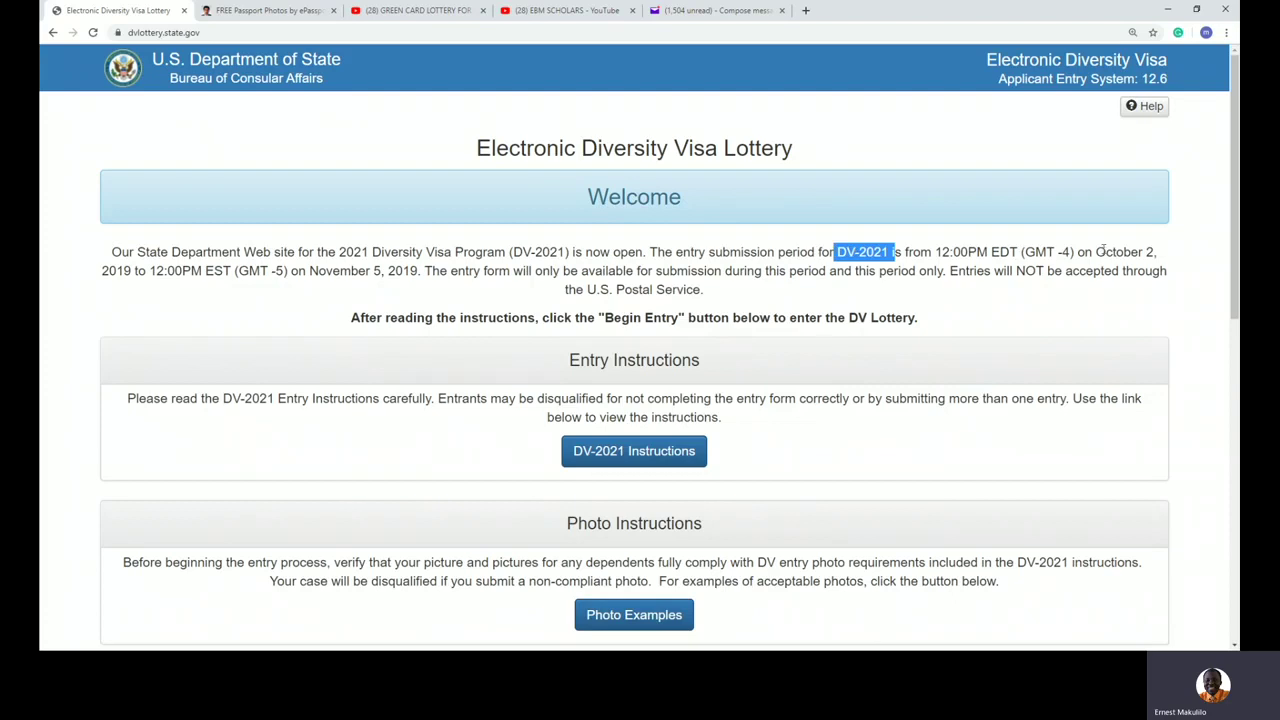
drag(1100, 252, 291, 271)
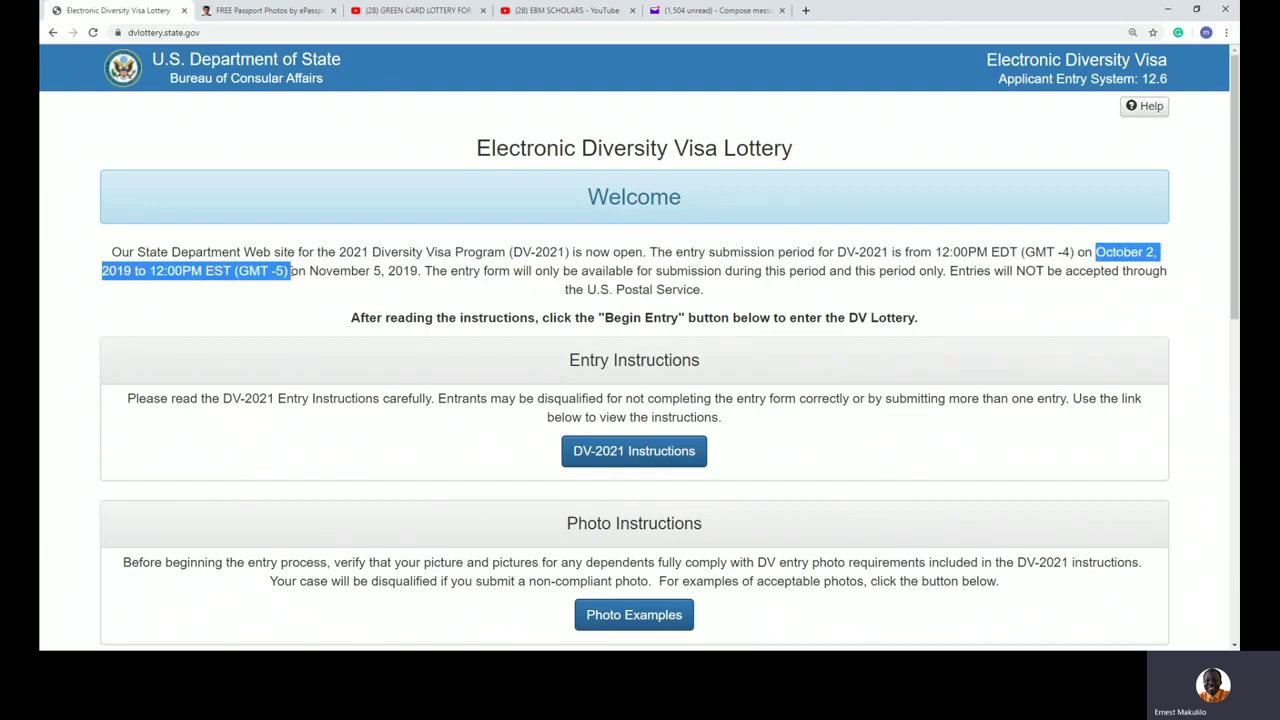
drag(418, 271, 309, 271)
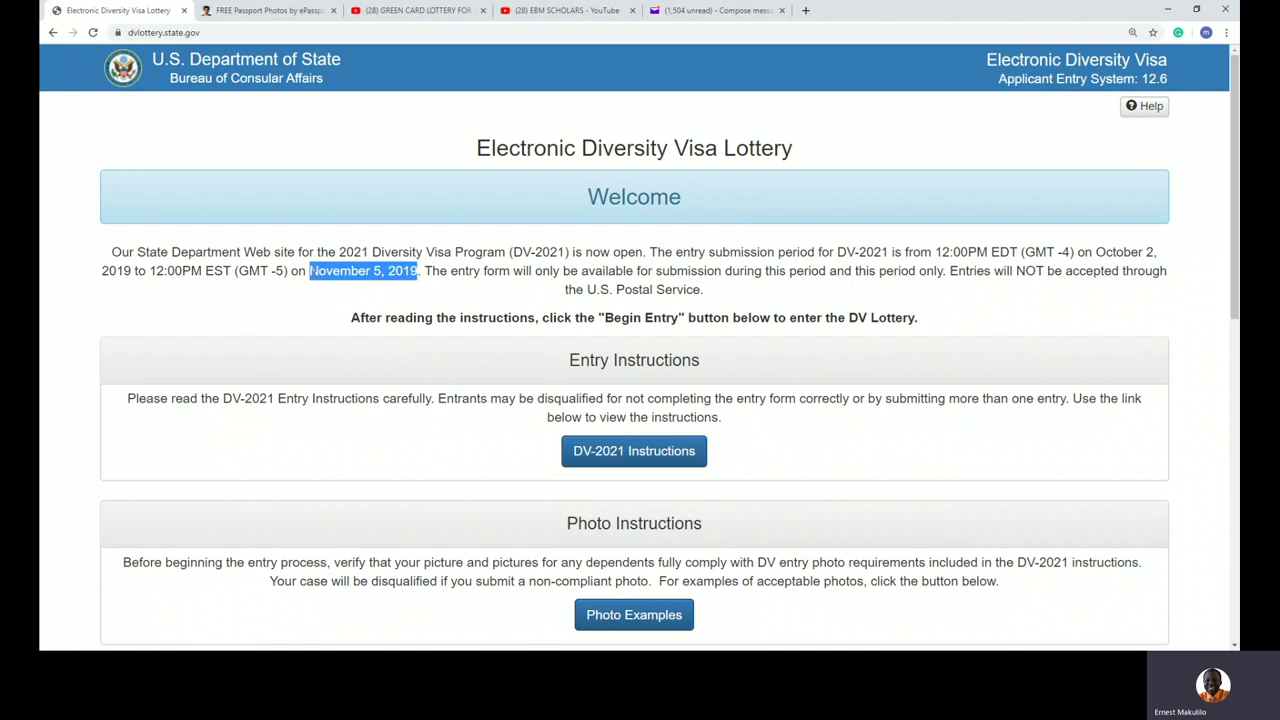
click(213, 35)
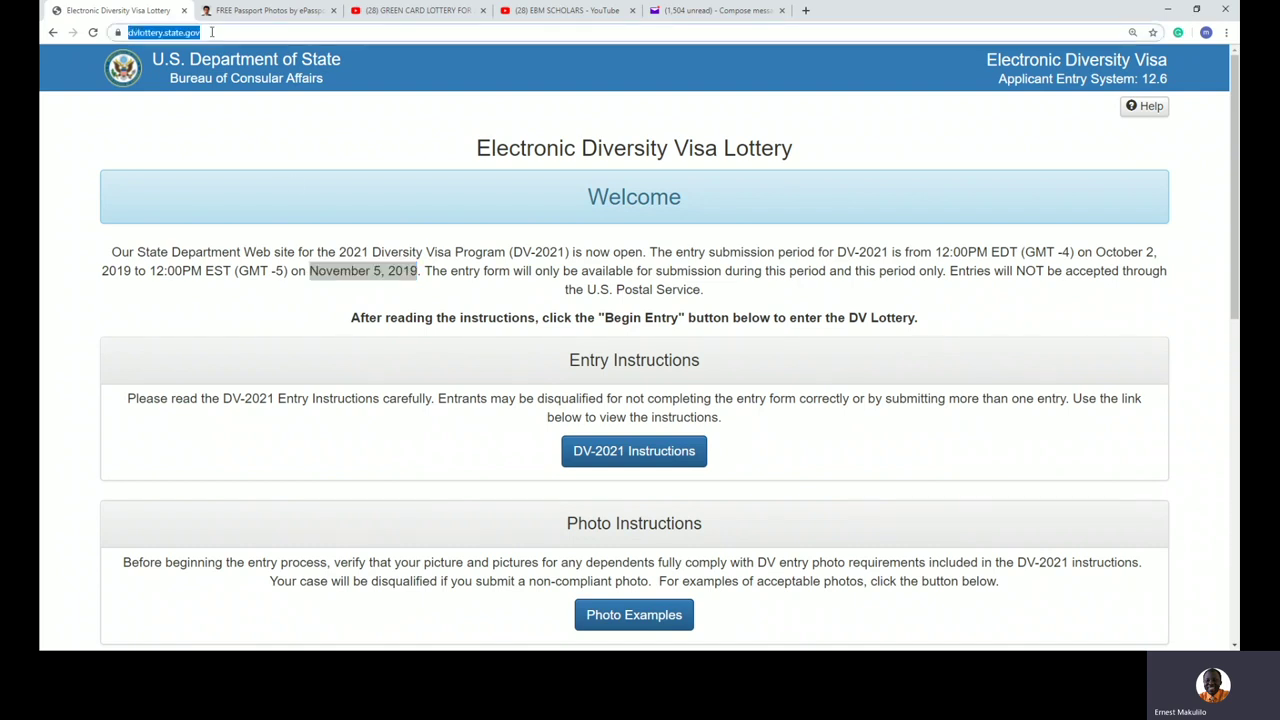
click(212, 32)
drag(213, 32, 229, 32)
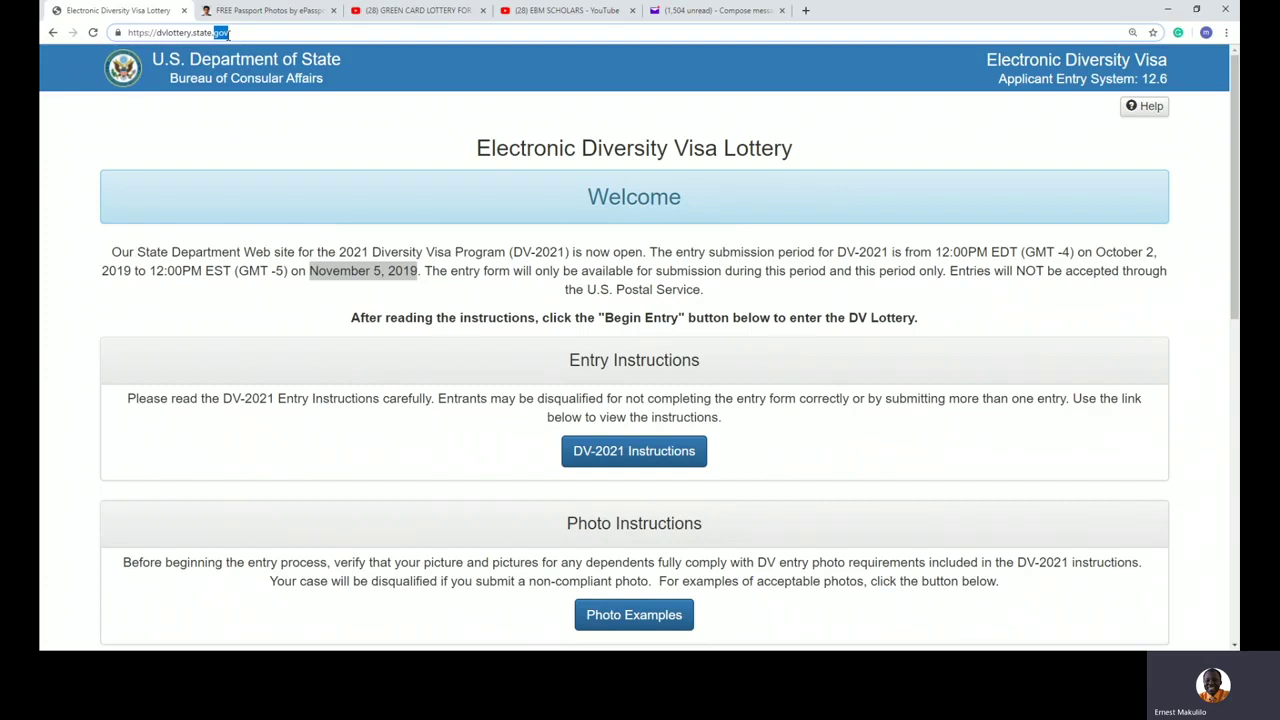
click(848, 364)
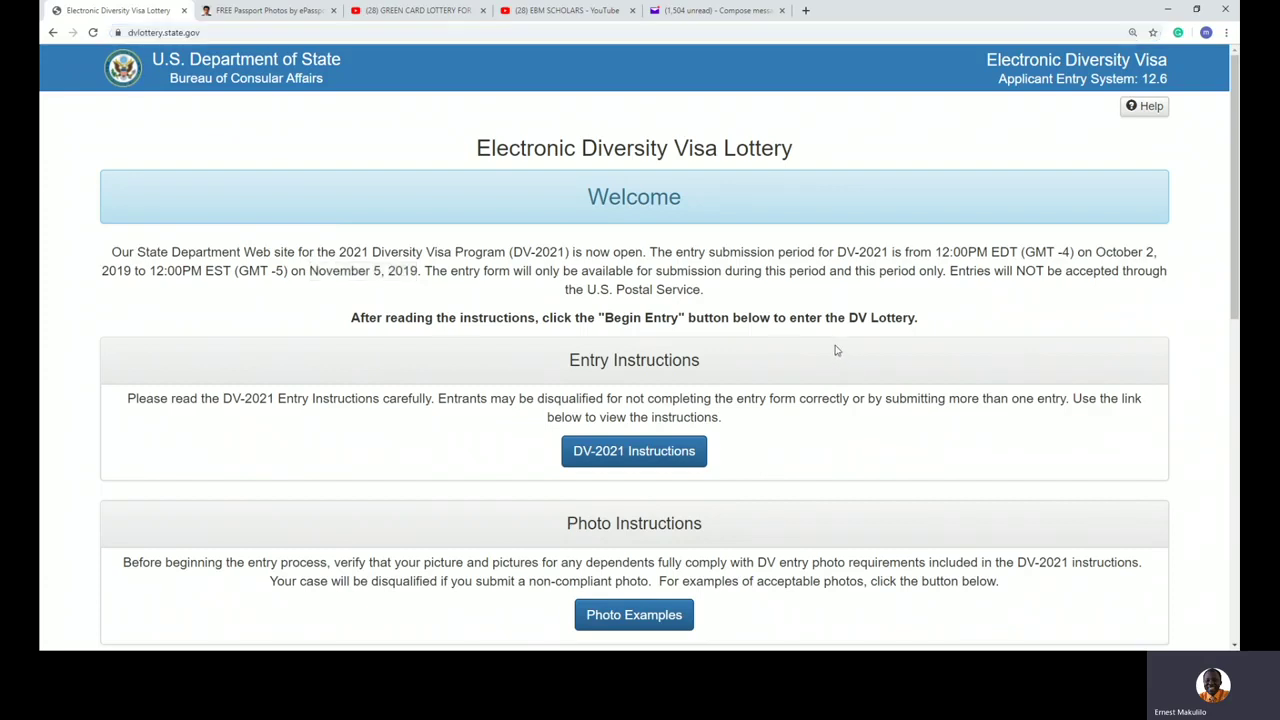
Step: Scroll to the Entry Form explanation and begin a new DV-2021 entry
scroll(837, 350, down, 4)
scroll(837, 350, up, 4)
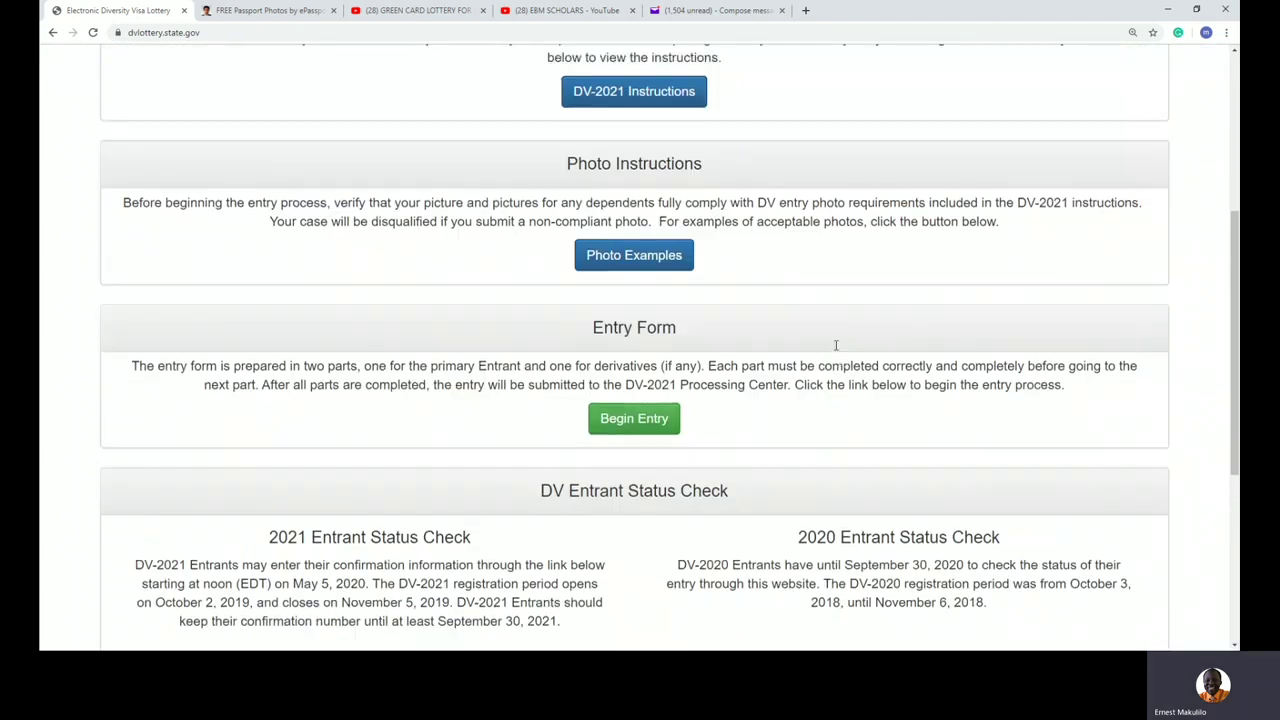
scroll(837, 350, down, 3)
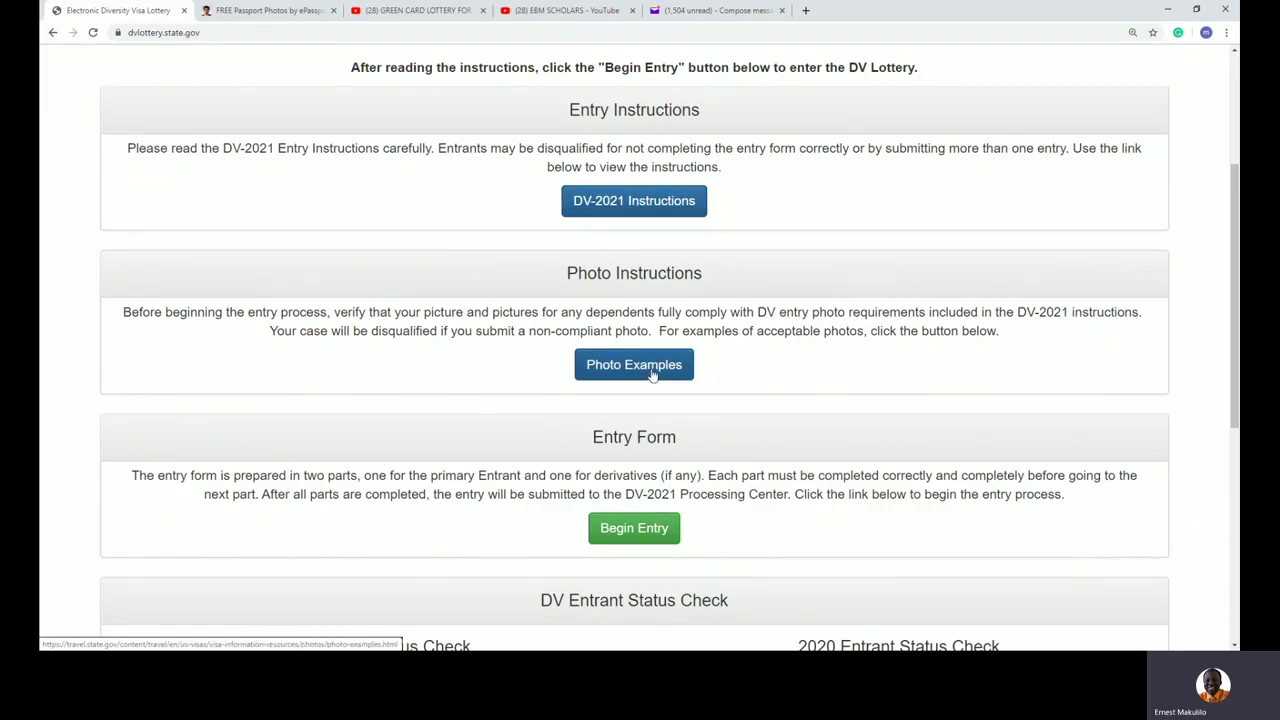
scroll(749, 380, down, 2)
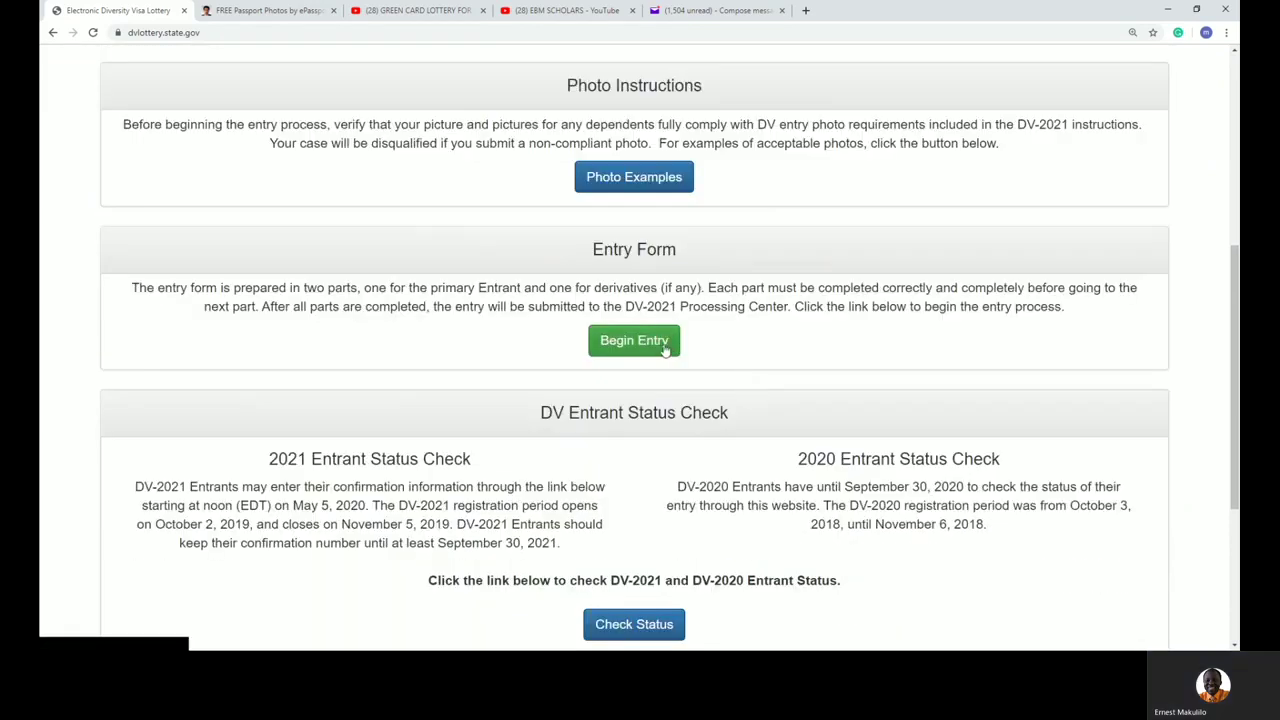
drag(686, 306, 474, 265)
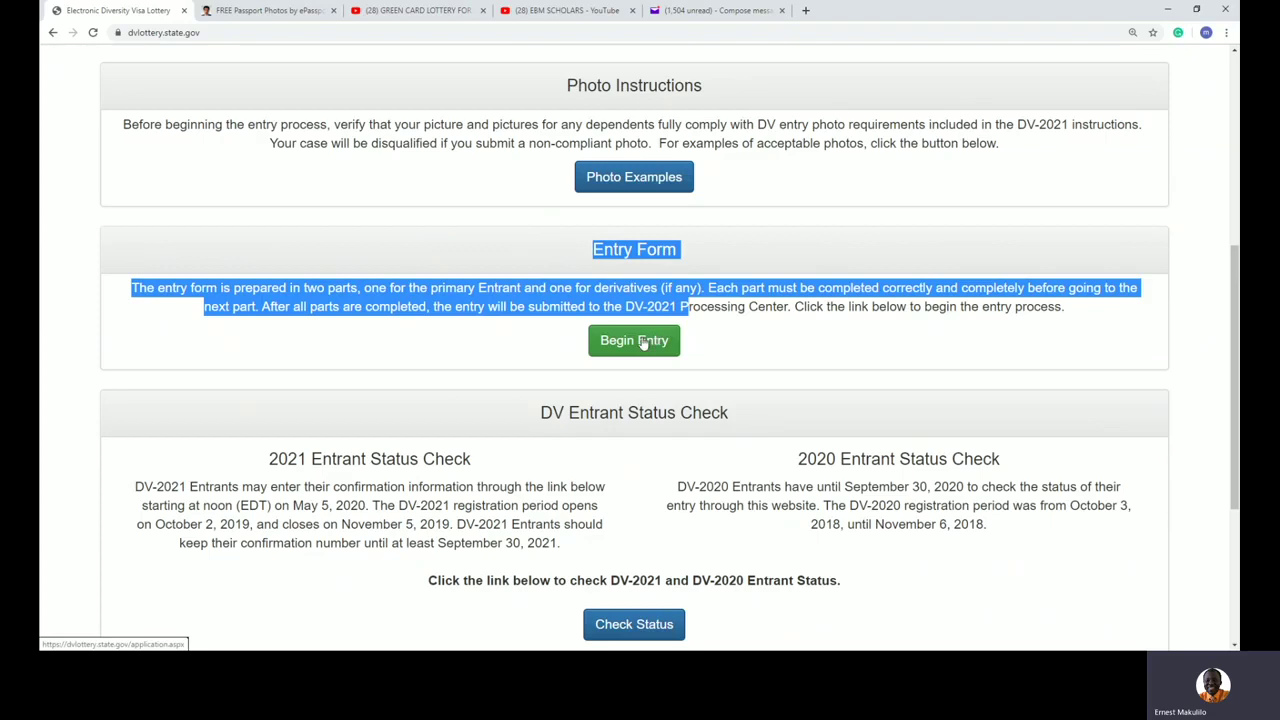
click(643, 341)
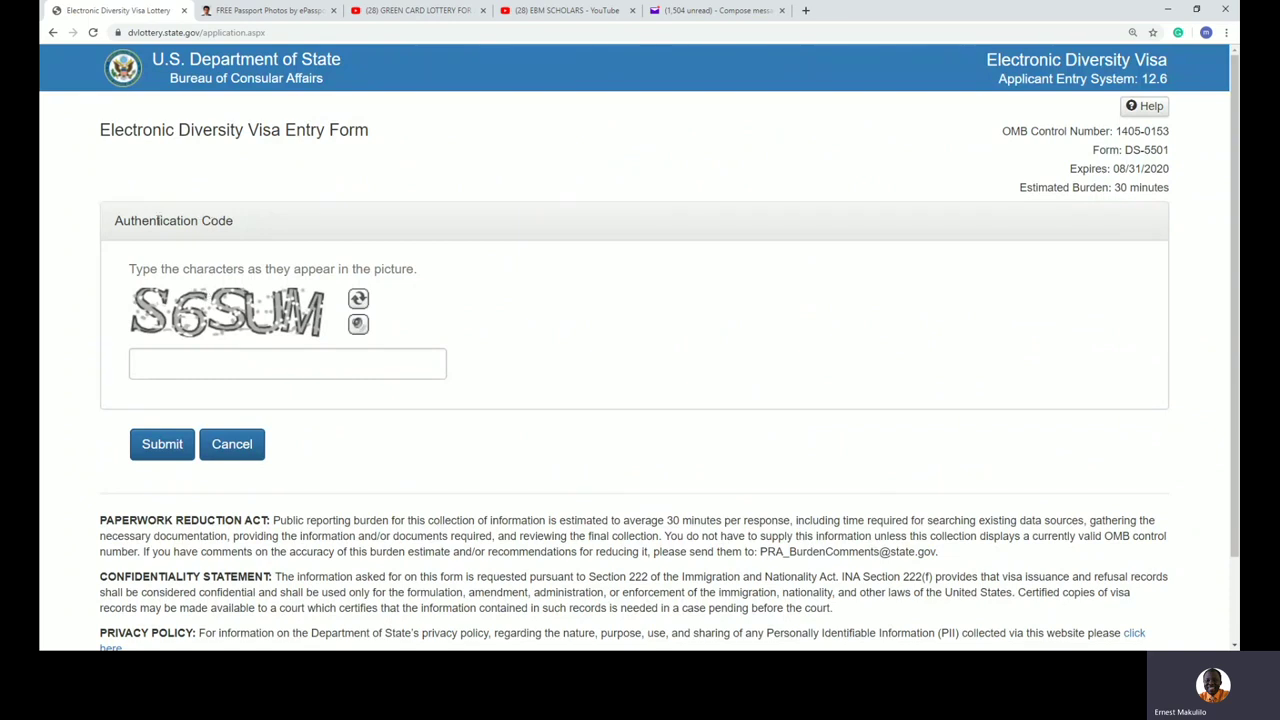
Step: Enter the characters from the authentication picture and submit them
drag(115, 221, 334, 262)
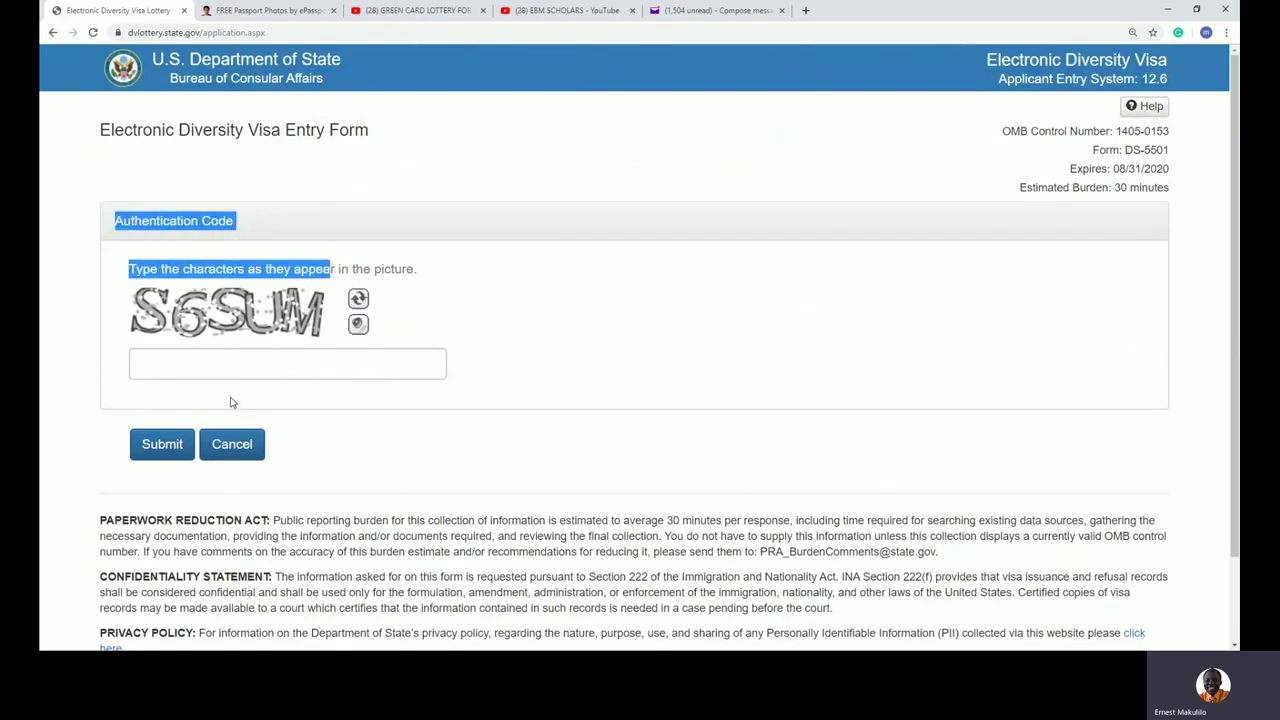
click(206, 361)
text(S6)
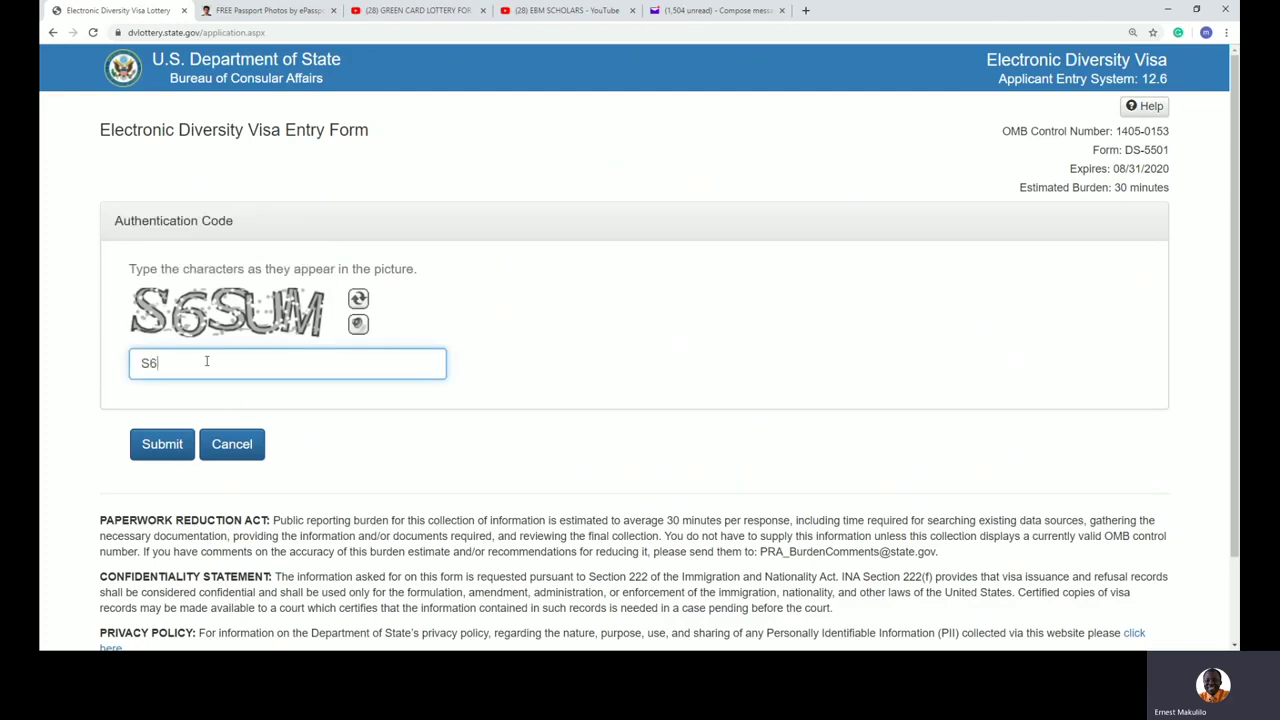
text(SUM)
click(166, 445)
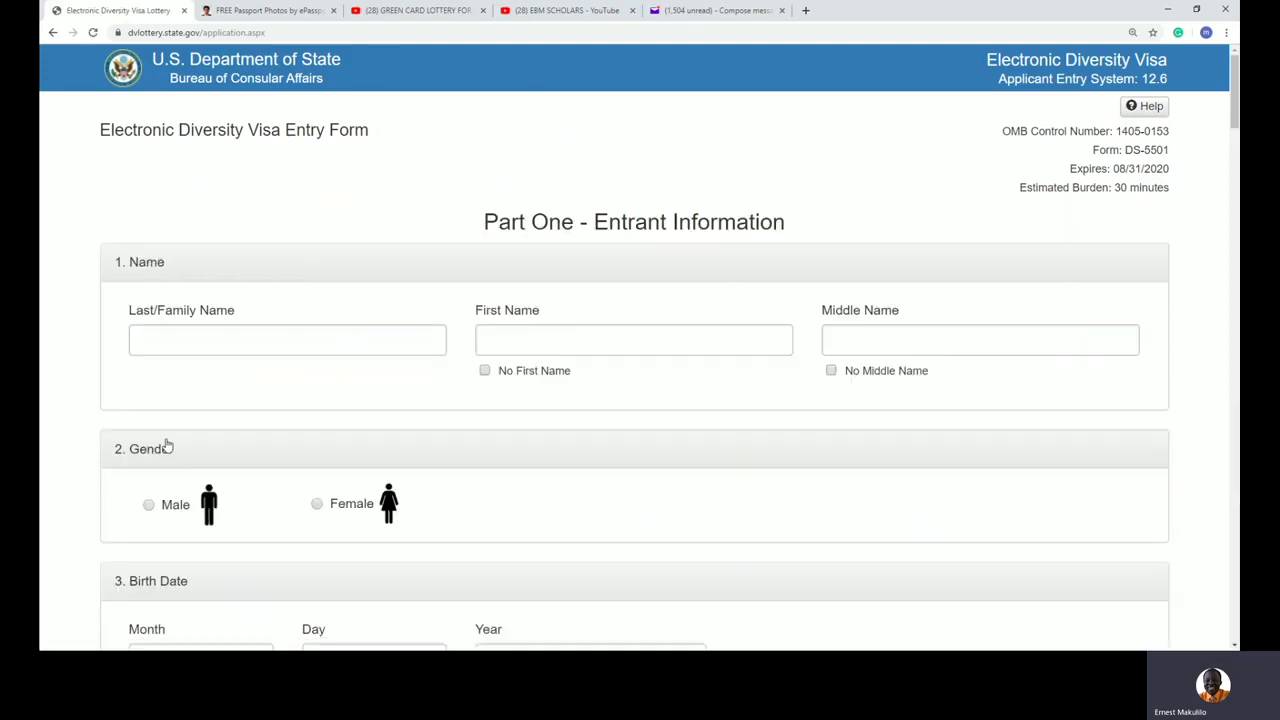
scroll(691, 249, down, 1)
scroll(691, 249, up, 1)
click(204, 338)
click(511, 341)
click(838, 340)
scroll(794, 218, down, 2)
scroll(669, 194, up, 1)
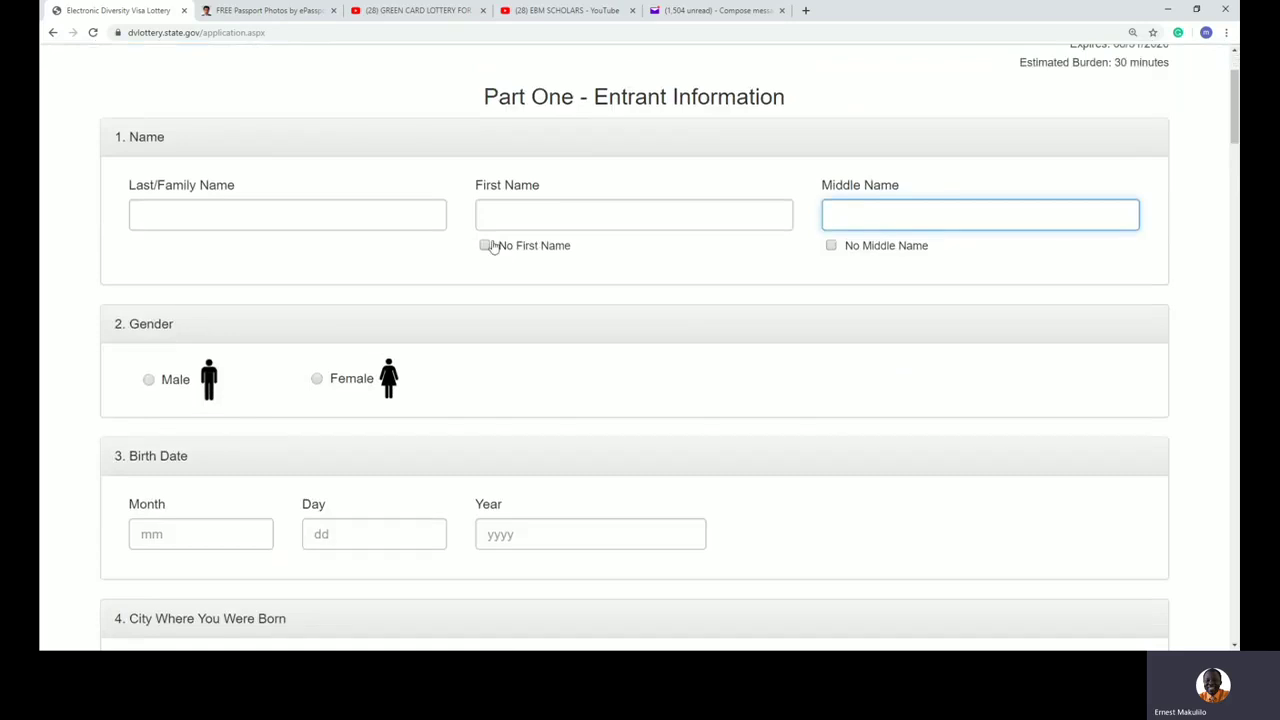
scroll(601, 323, down, 1)
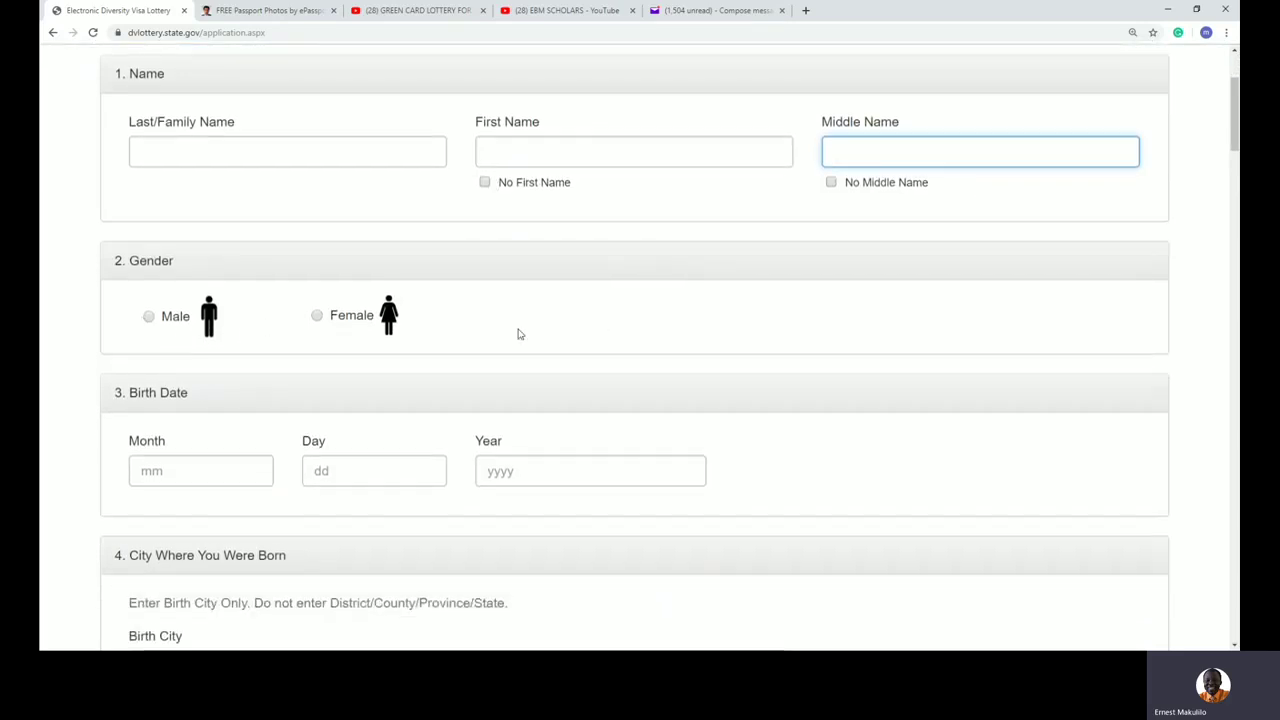
scroll(517, 331, down, 2)
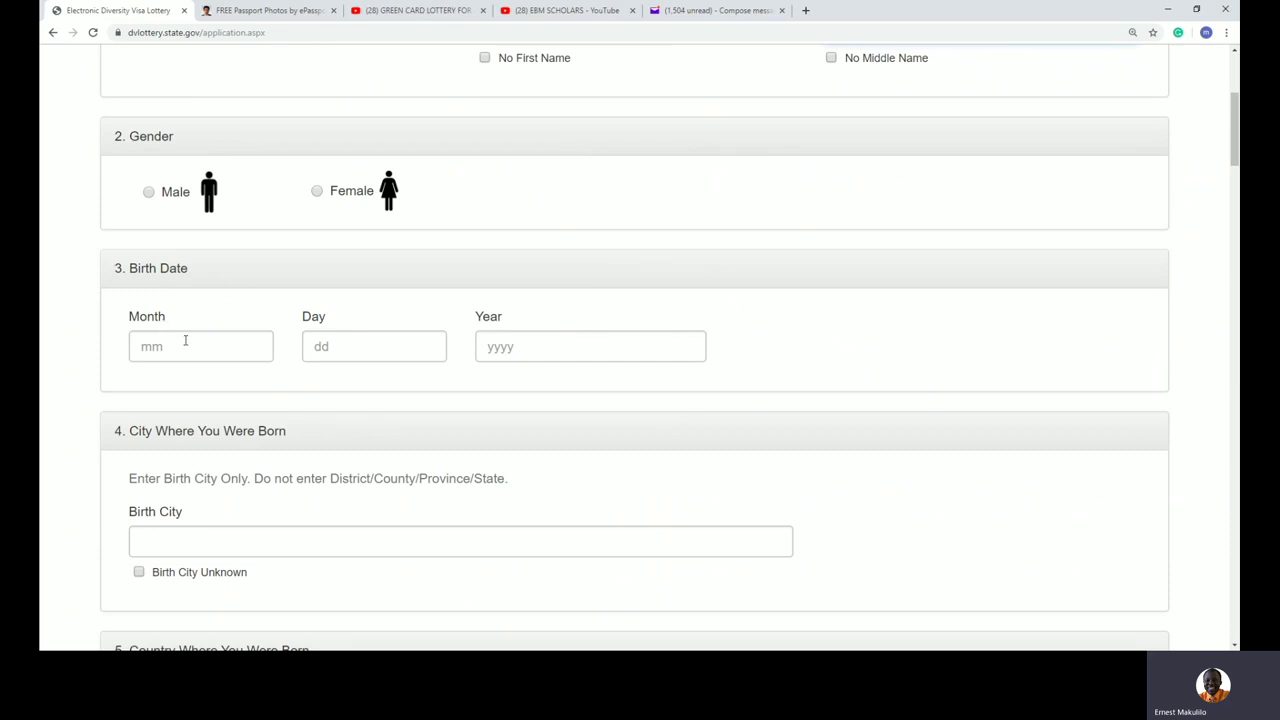
scroll(551, 345, down, 3)
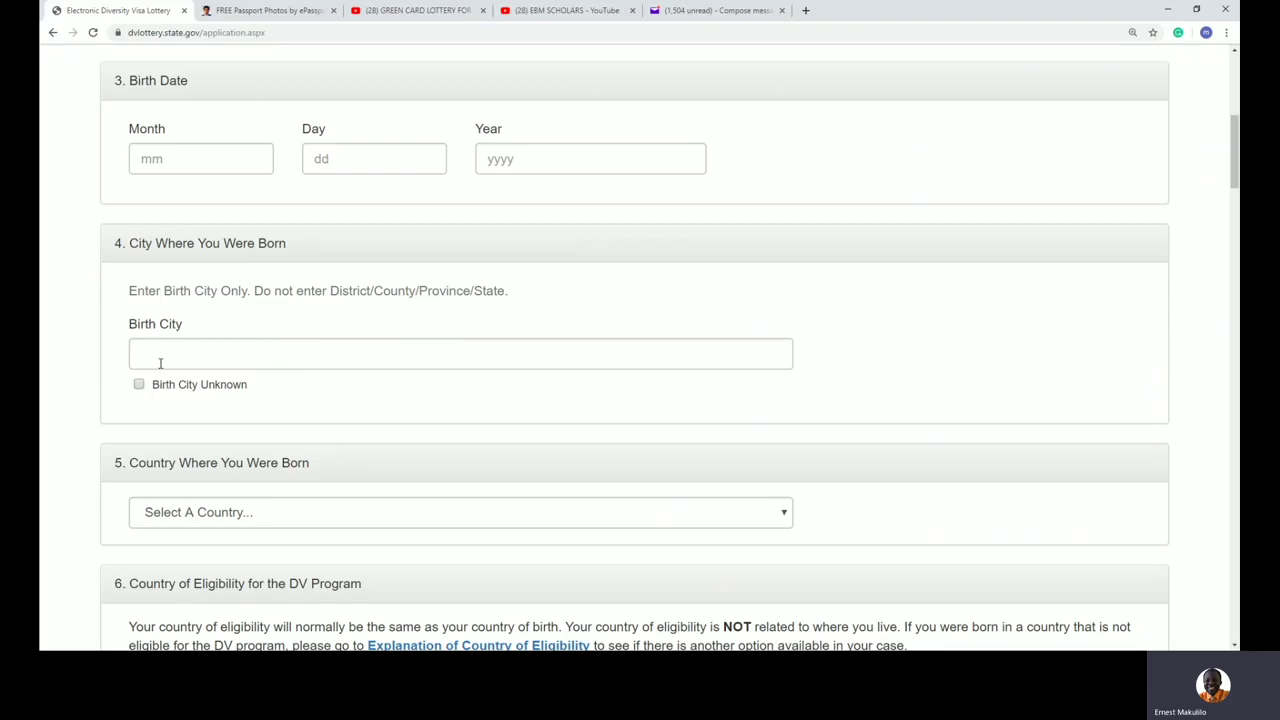
scroll(160, 363, down, 2)
click(172, 332)
click(910, 248)
scroll(905, 305, down, 2)
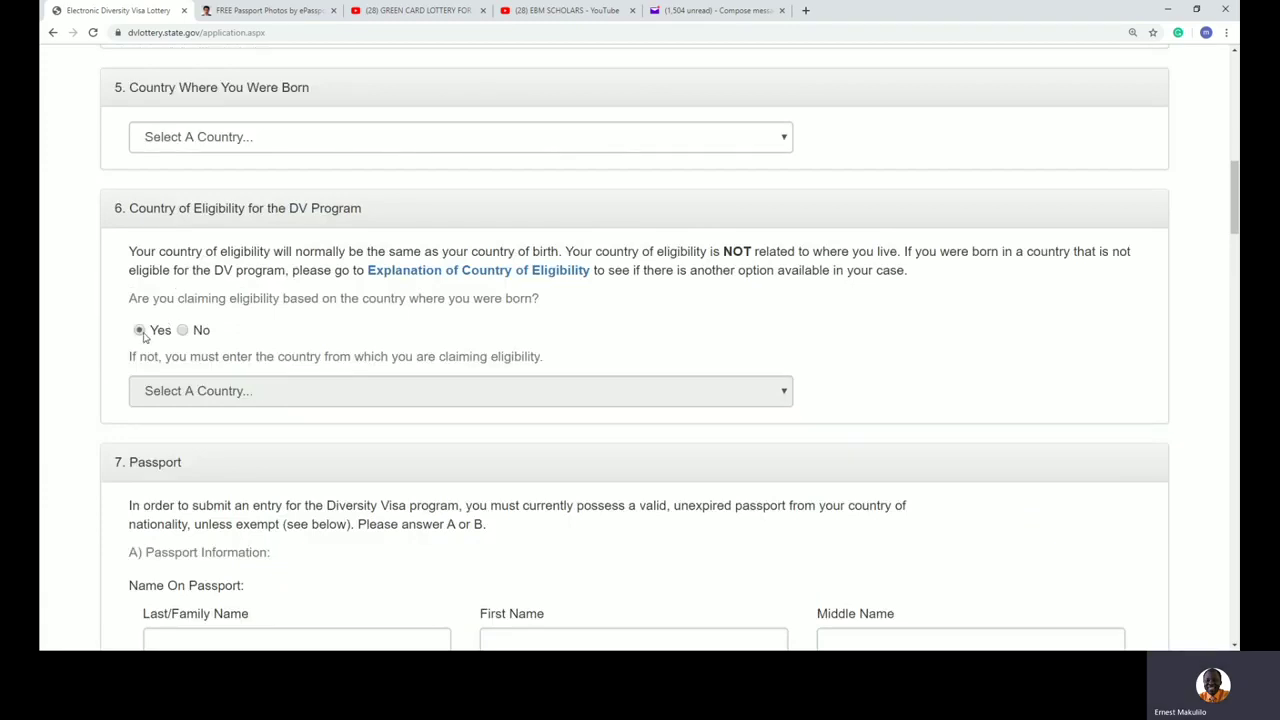
scroll(263, 336, down, 3)
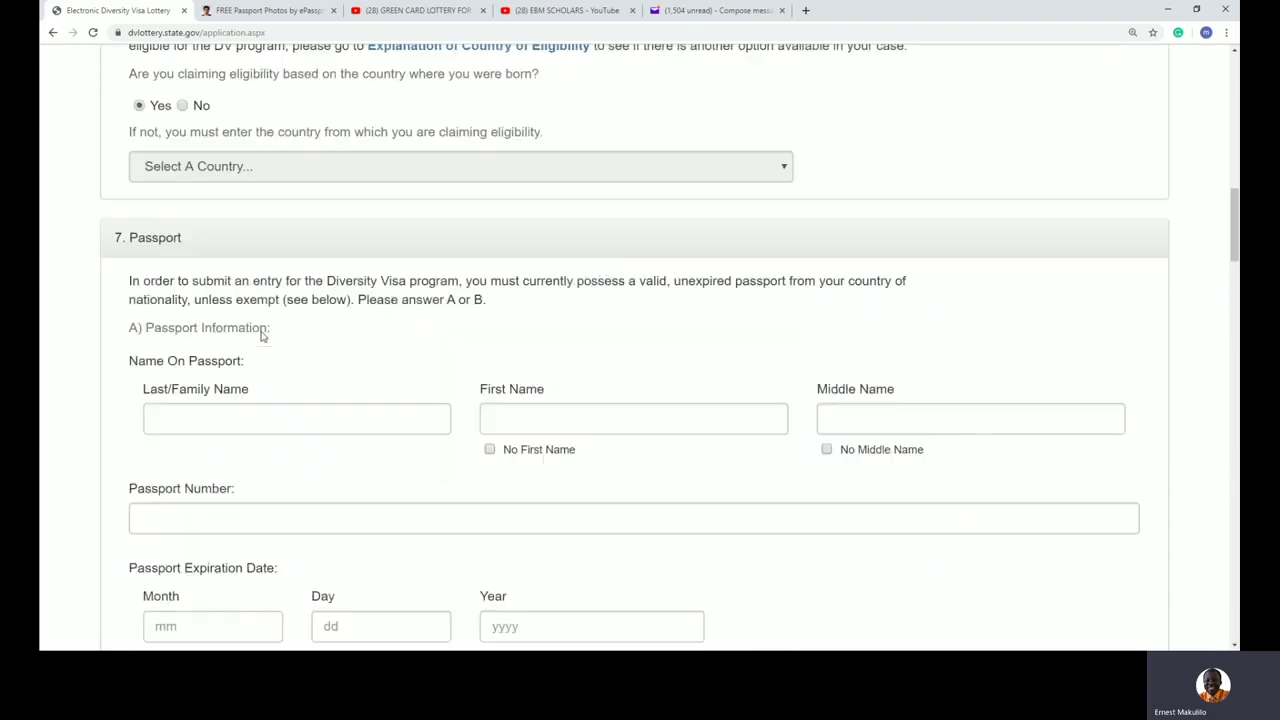
click(241, 395)
click(390, 316)
scroll(390, 316, down, 1)
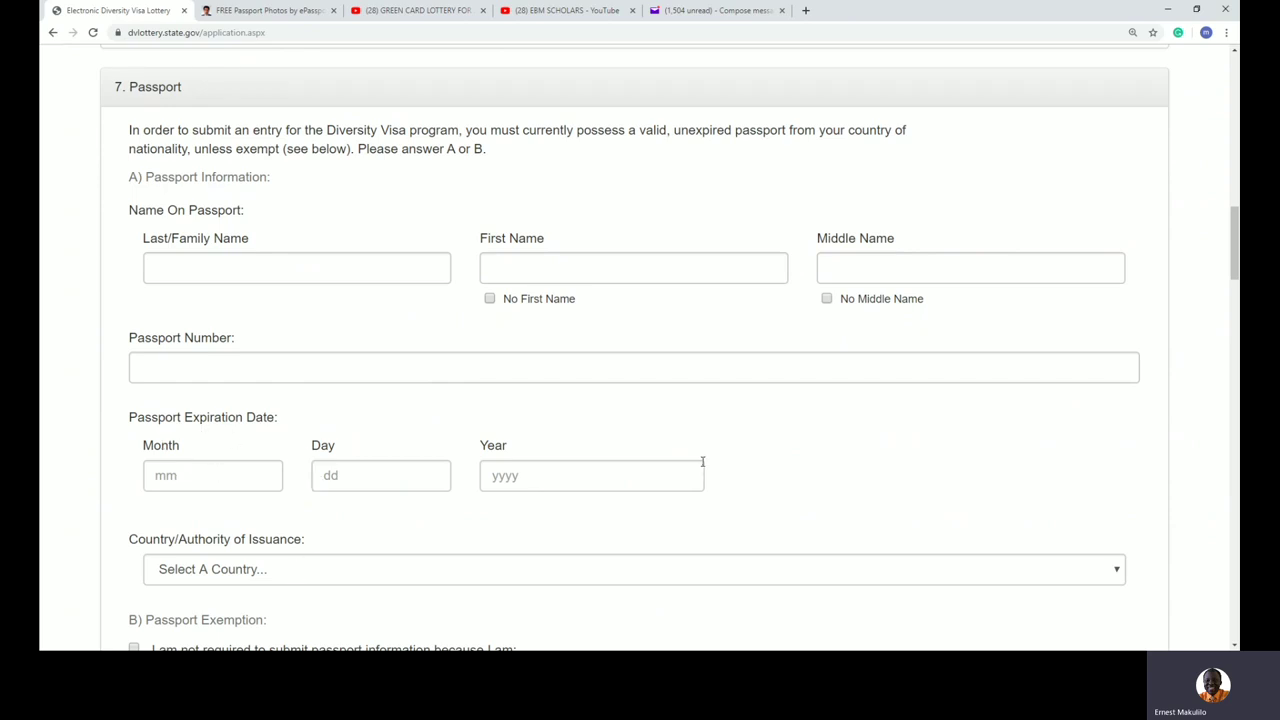
scroll(703, 465, down, 2)
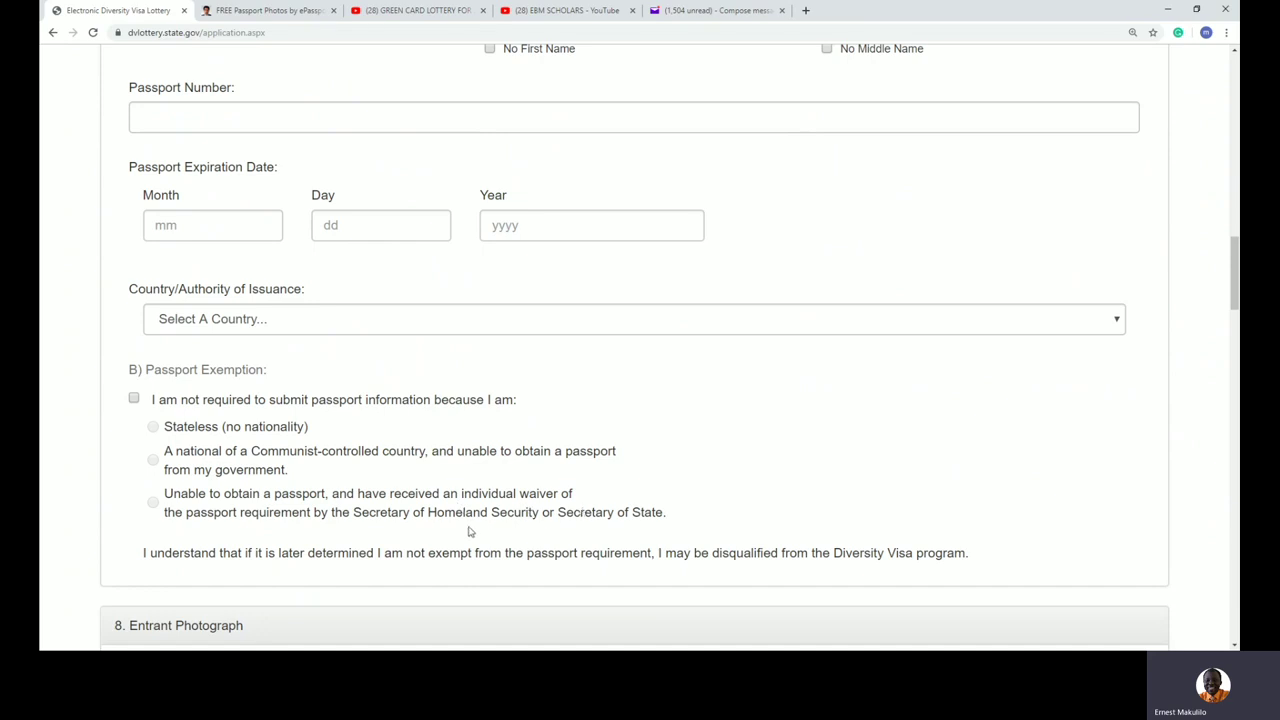
drag(677, 517, 352, 515)
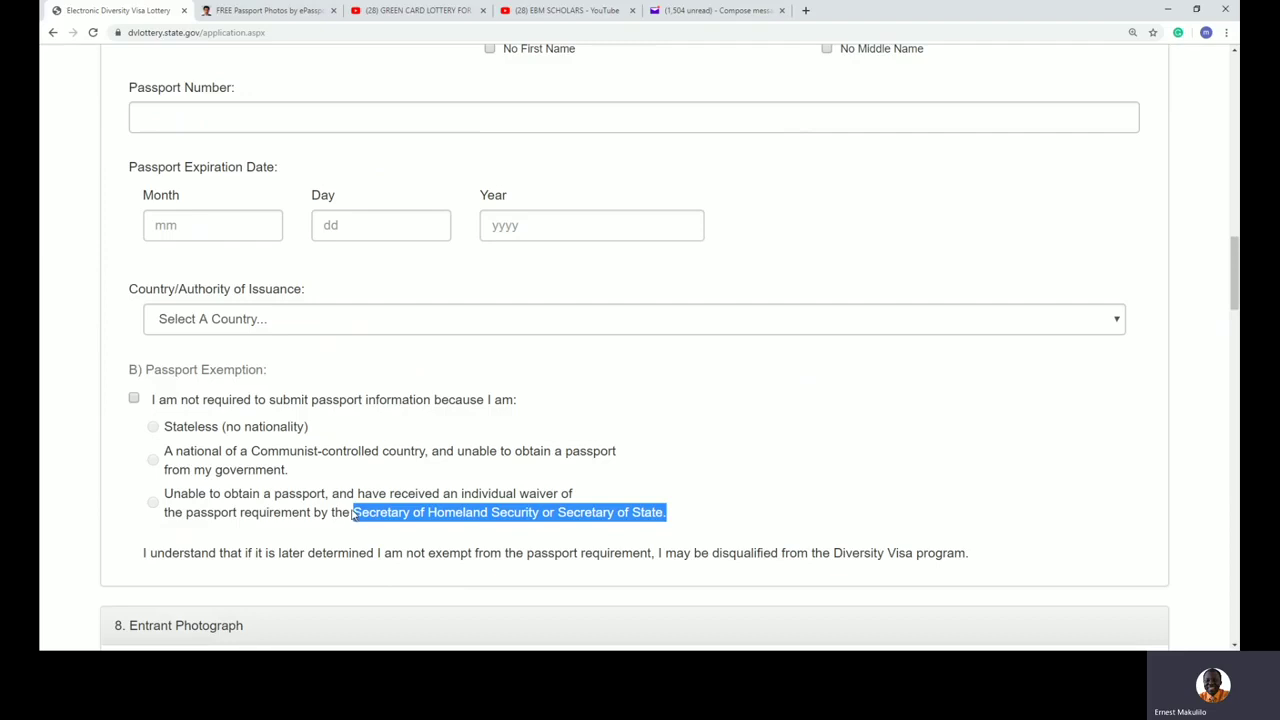
drag(325, 436, 257, 428)
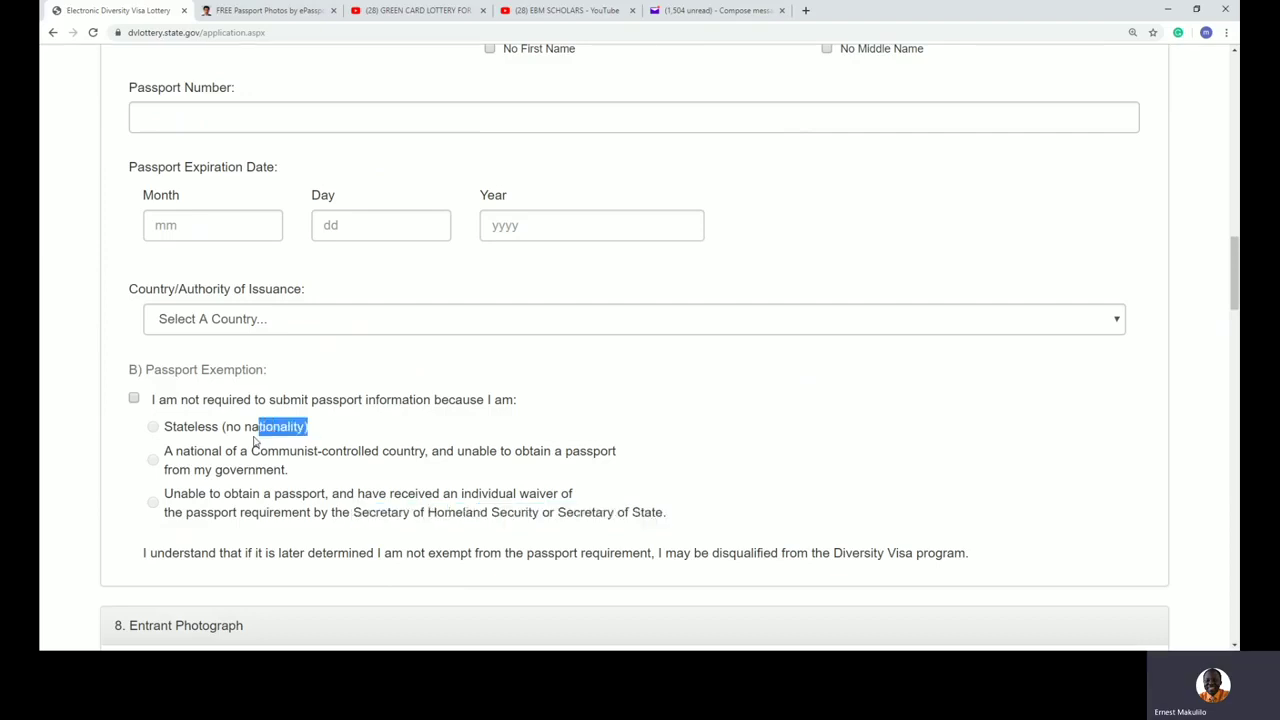
drag(384, 399, 631, 517)
click(690, 515)
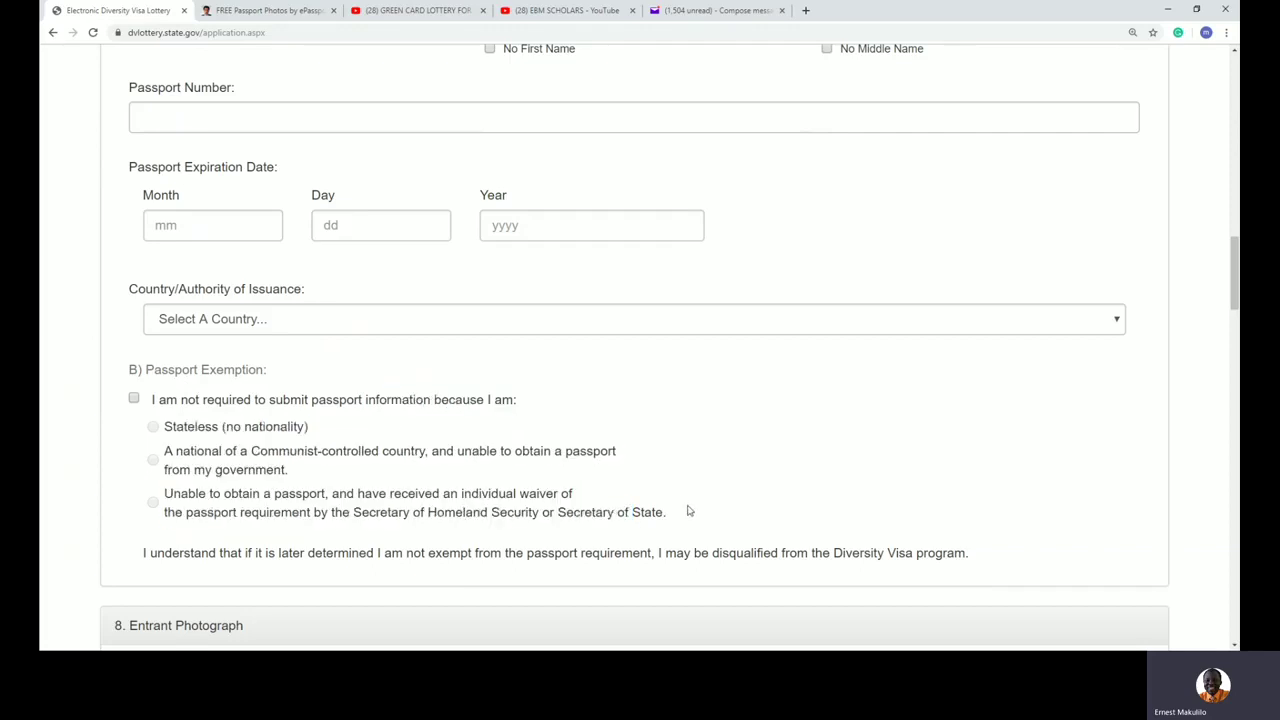
scroll(640, 508, up, 2)
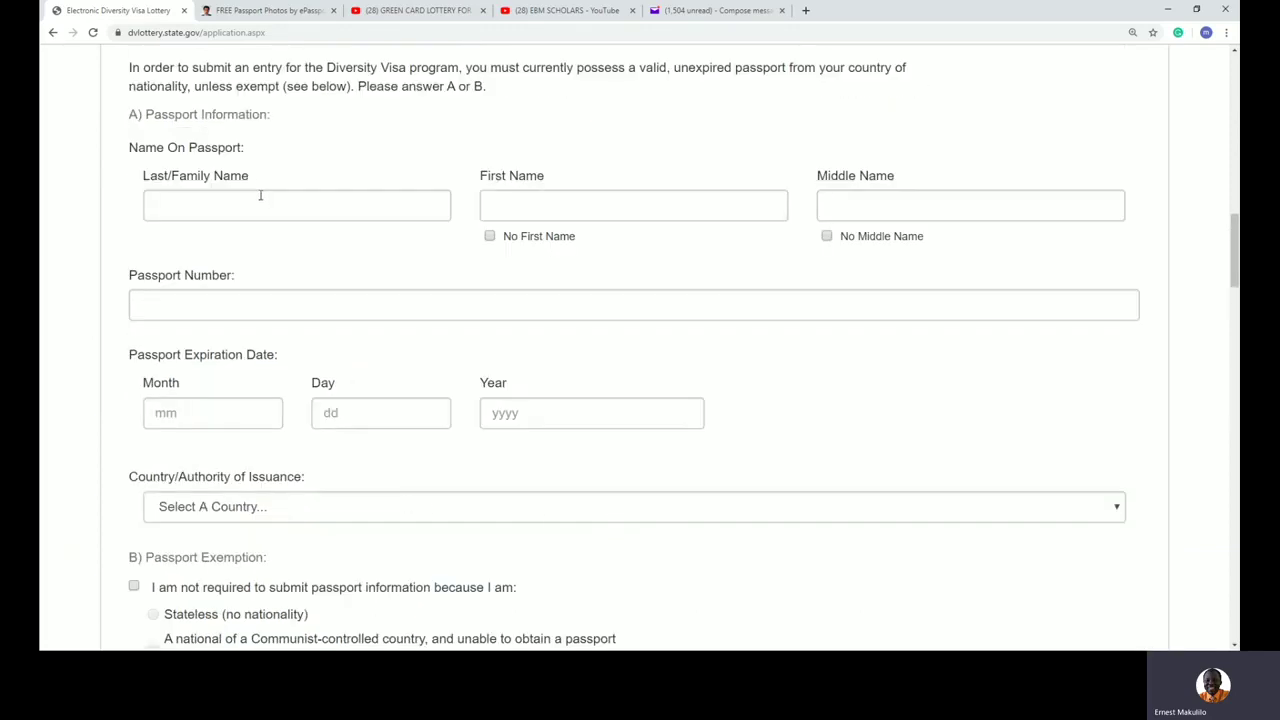
scroll(260, 196, up, 2)
drag(121, 212, 193, 224)
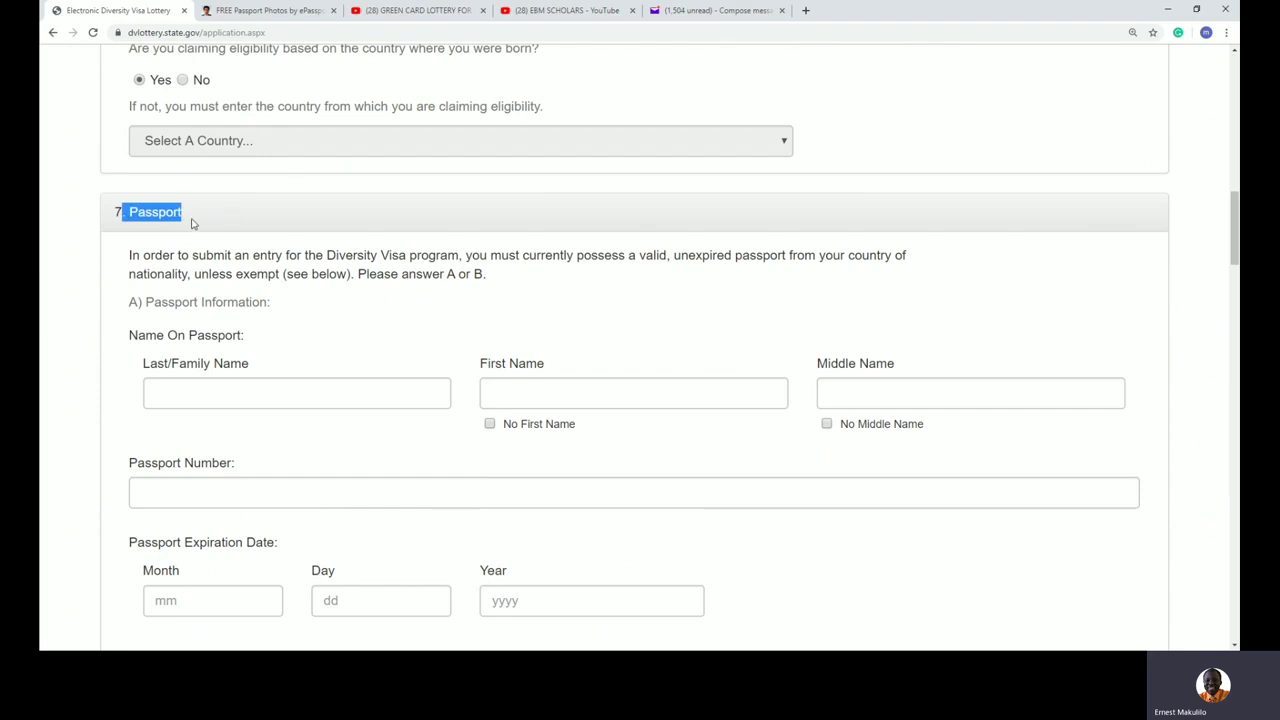
click(384, 345)
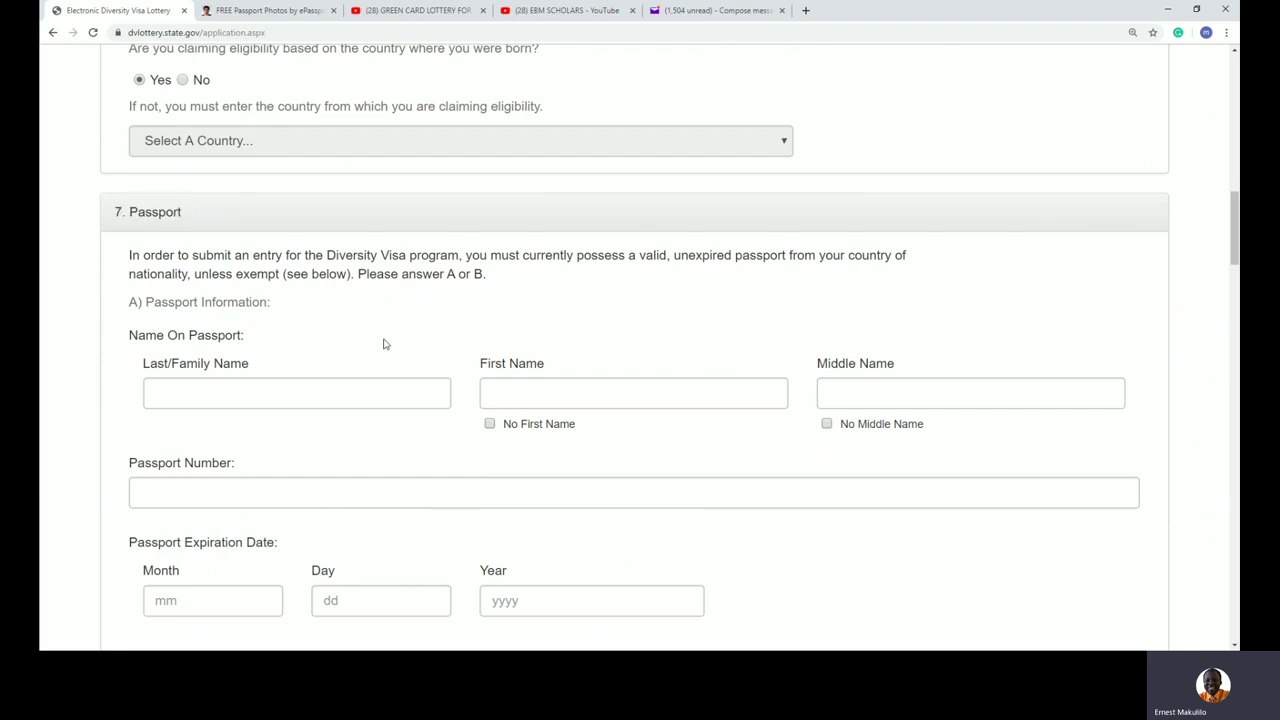
scroll(384, 345, down, 4)
scroll(384, 343, down, 11)
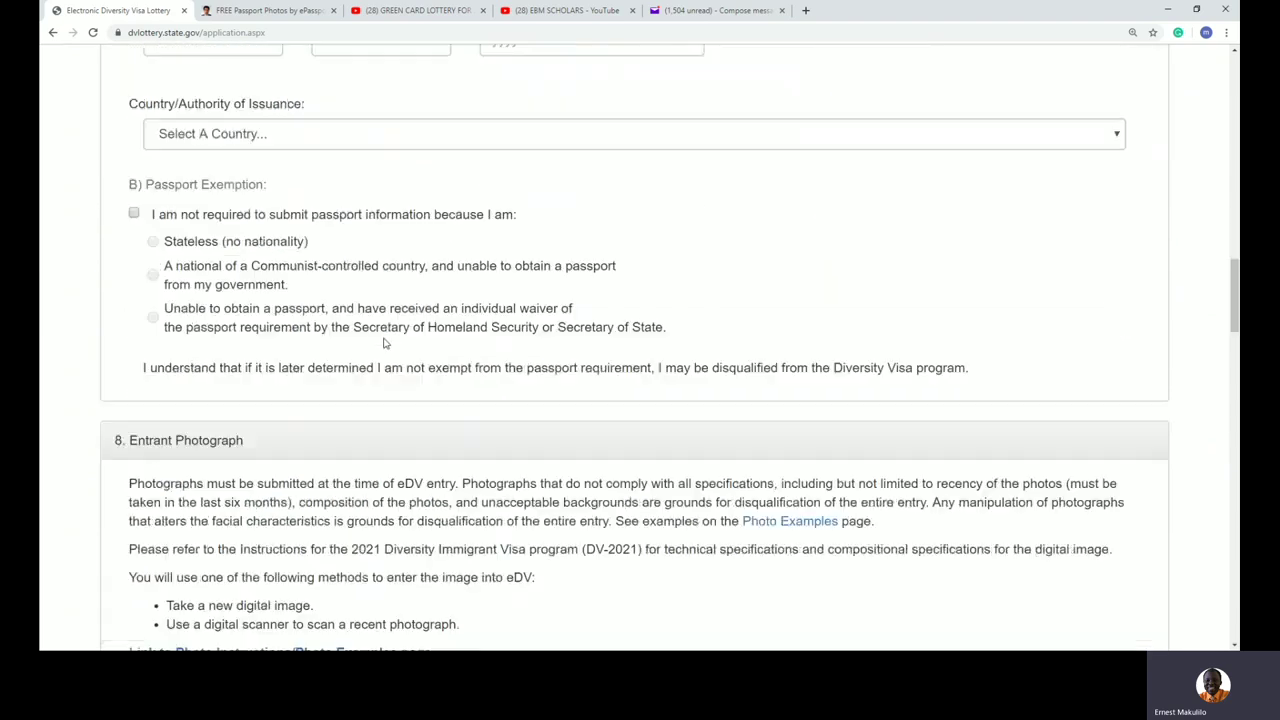
scroll(384, 337, up, 2)
drag(106, 131, 323, 506)
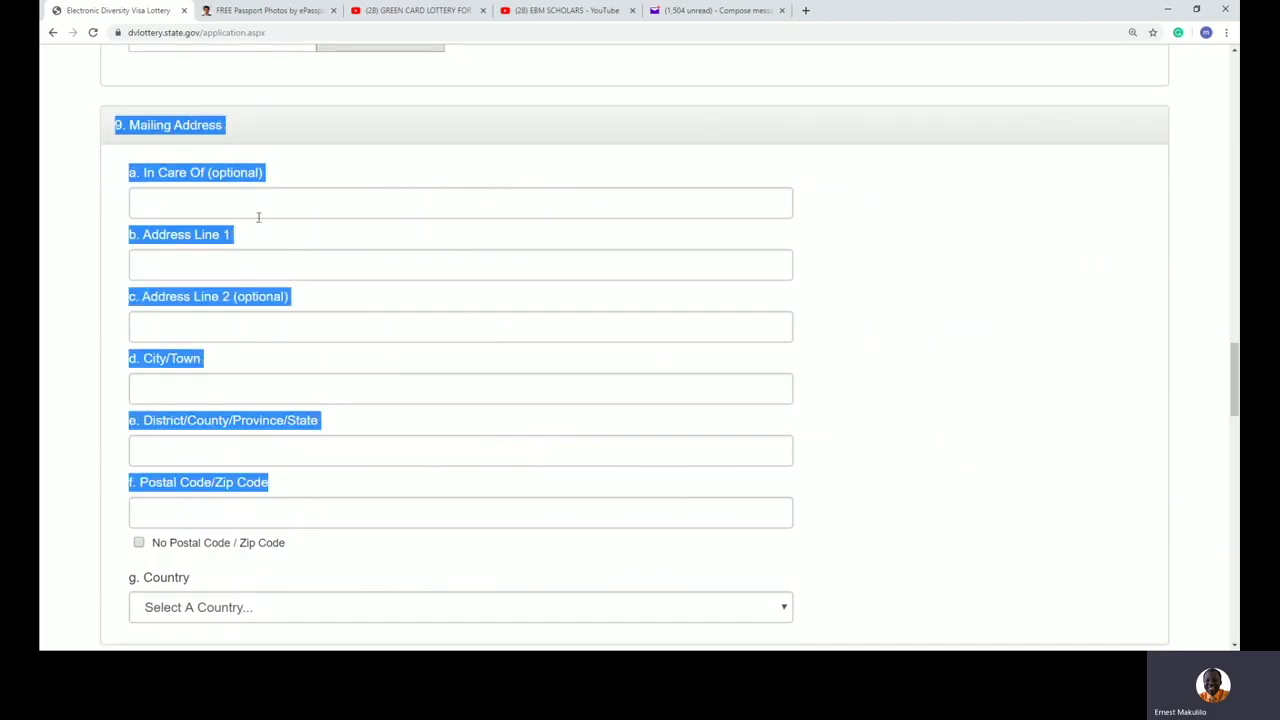
click(200, 197)
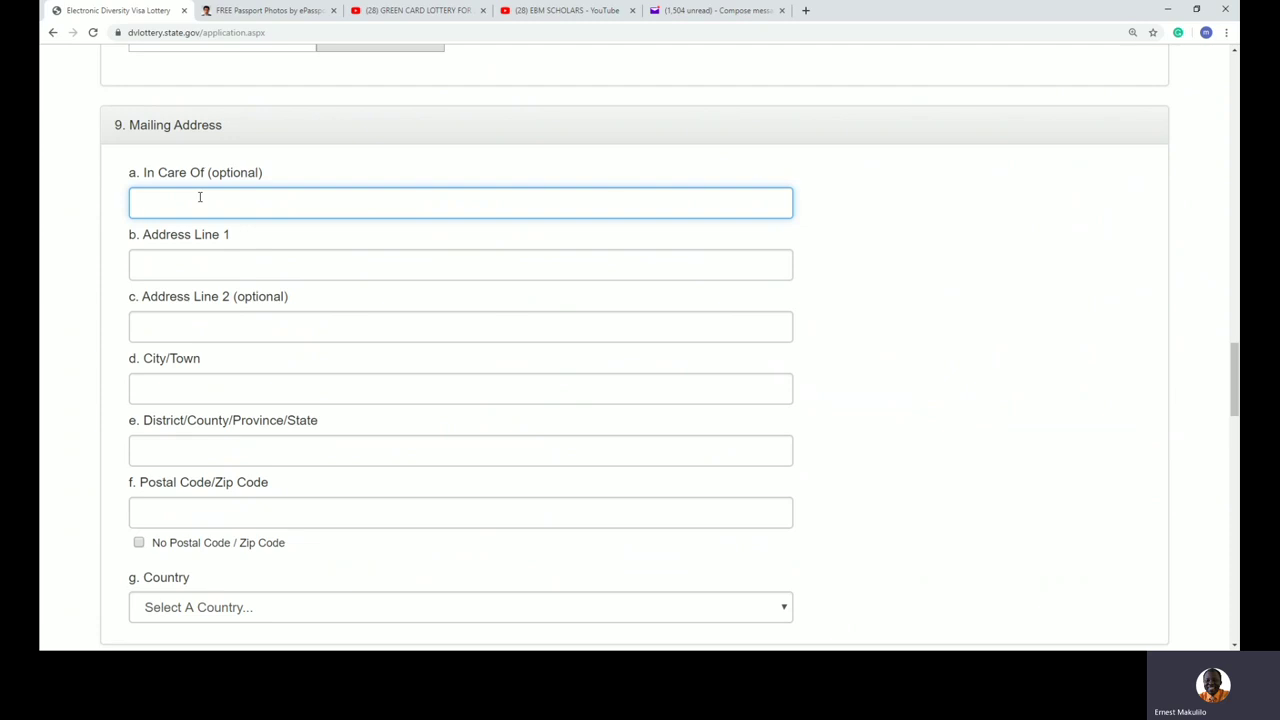
scroll(200, 197, down, 4)
scroll(199, 198, down, 2)
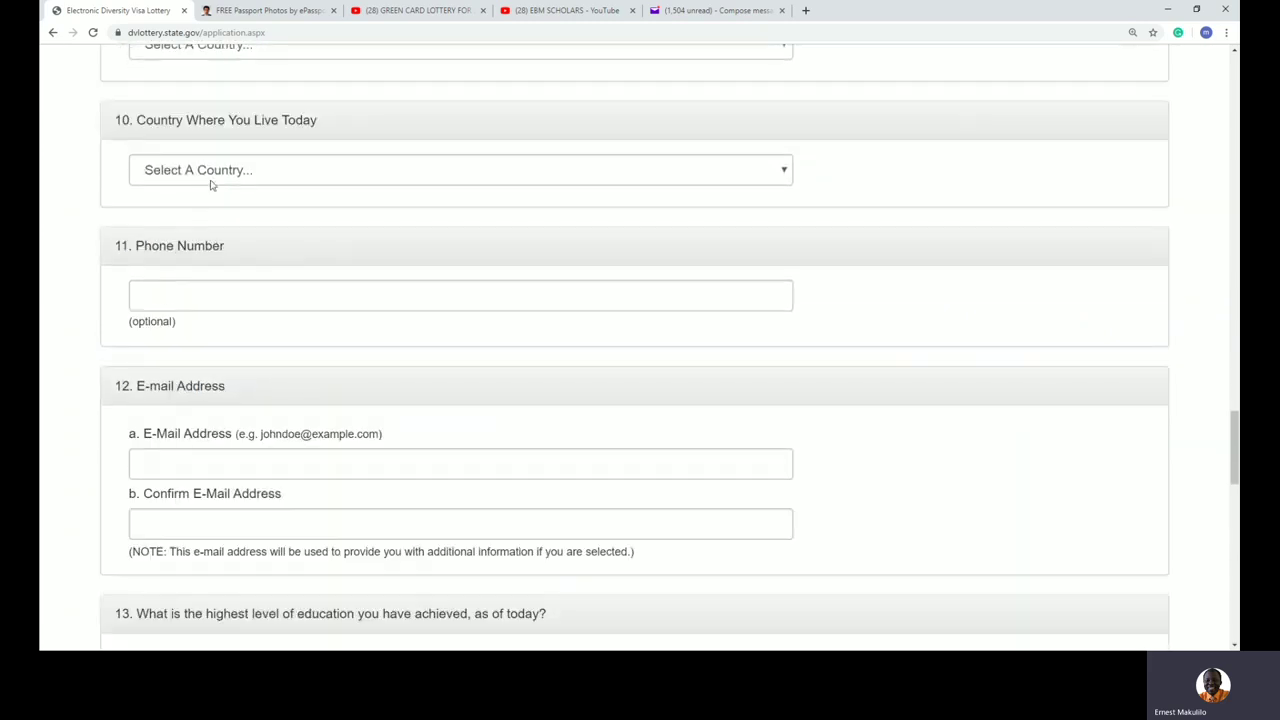
scroll(211, 185, down, 1)
scroll(211, 185, down, 12)
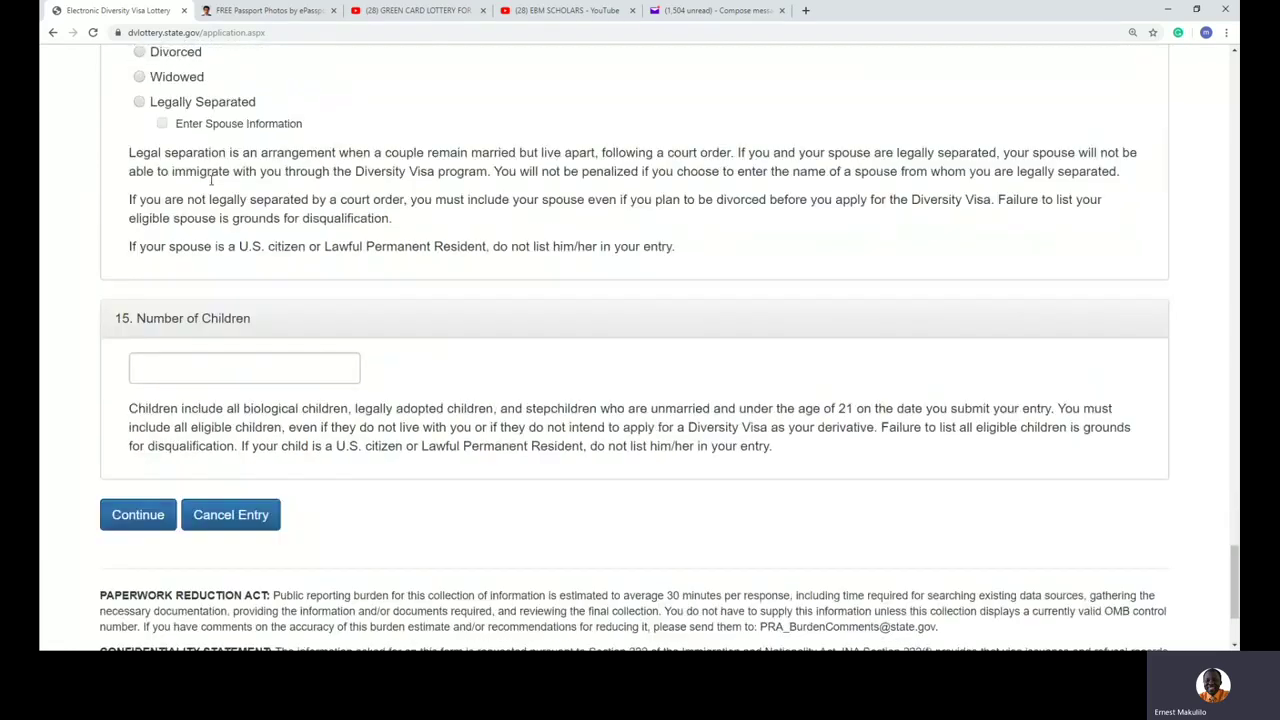
scroll(211, 185, up, 4)
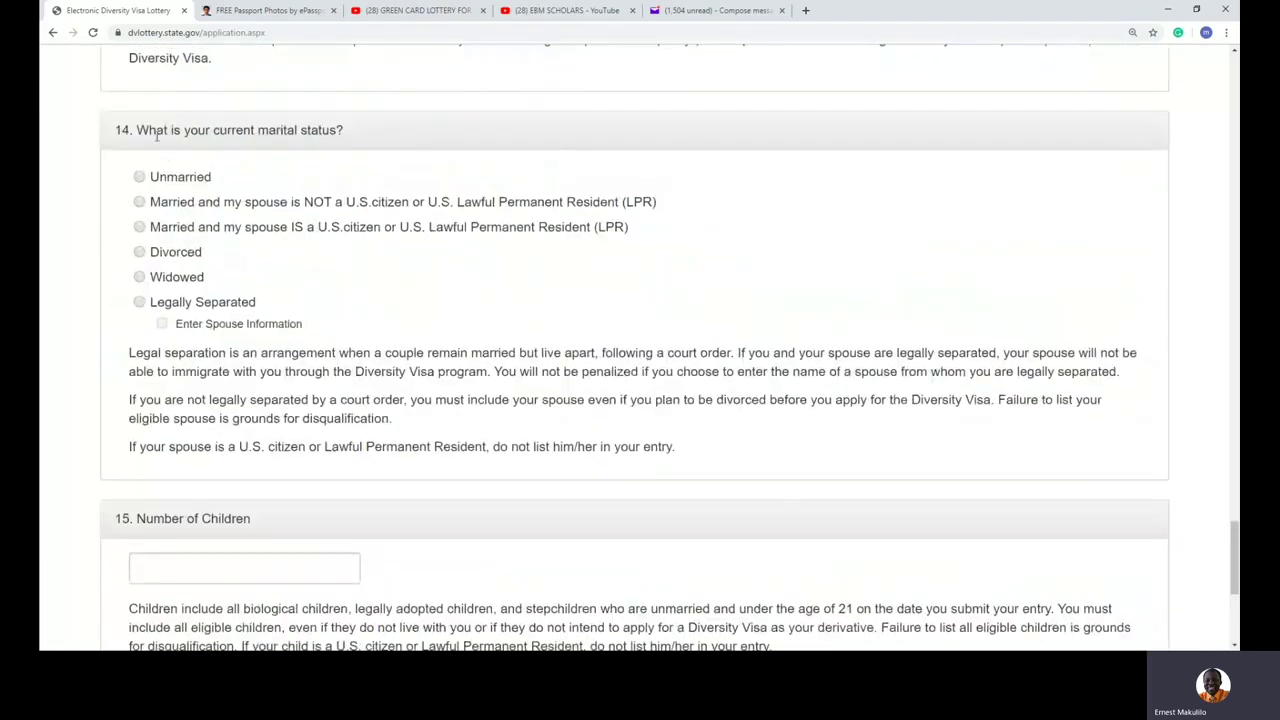
scroll(200, 152, up, 3)
scroll(195, 152, up, 2)
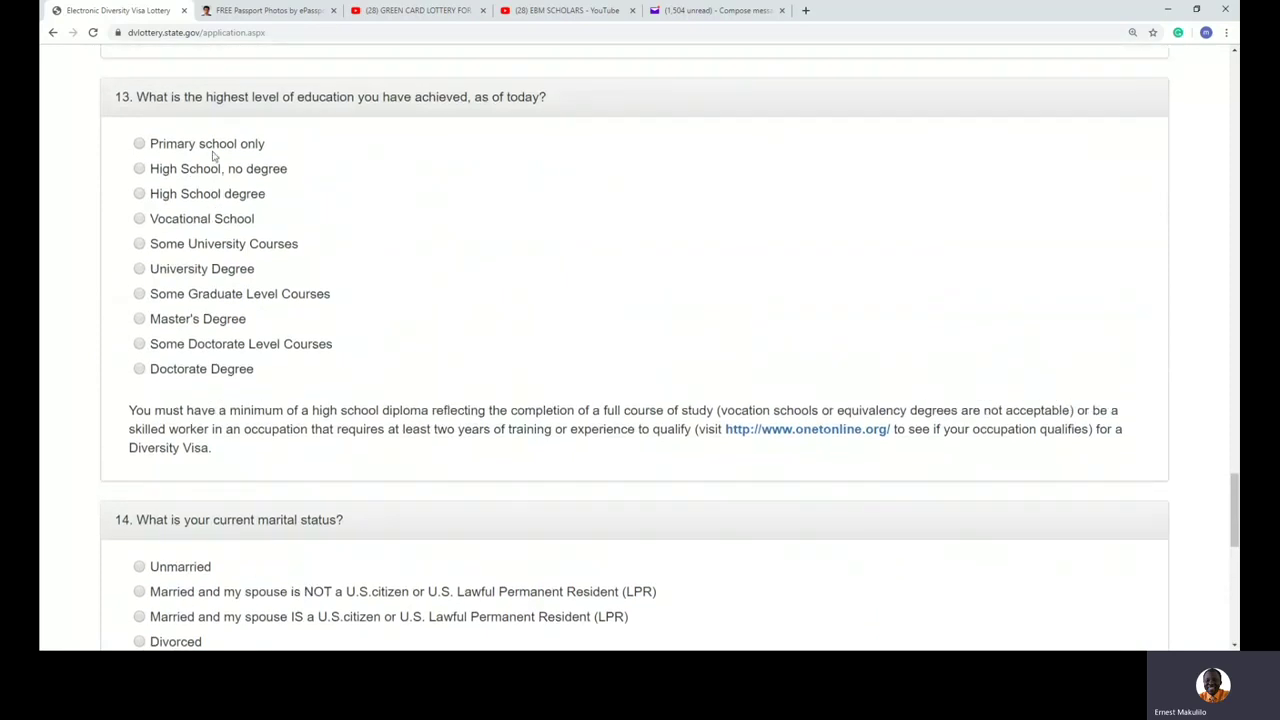
drag(122, 143, 301, 170)
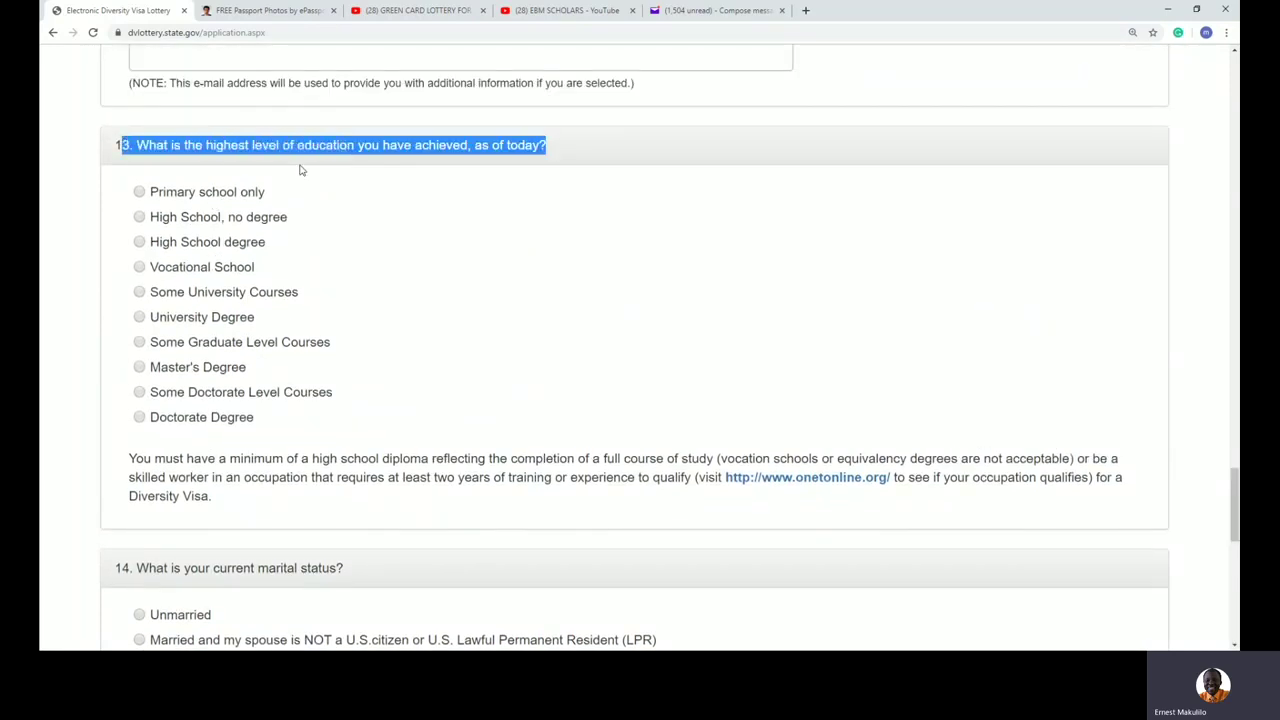
click(532, 267)
scroll(533, 265, up, 5)
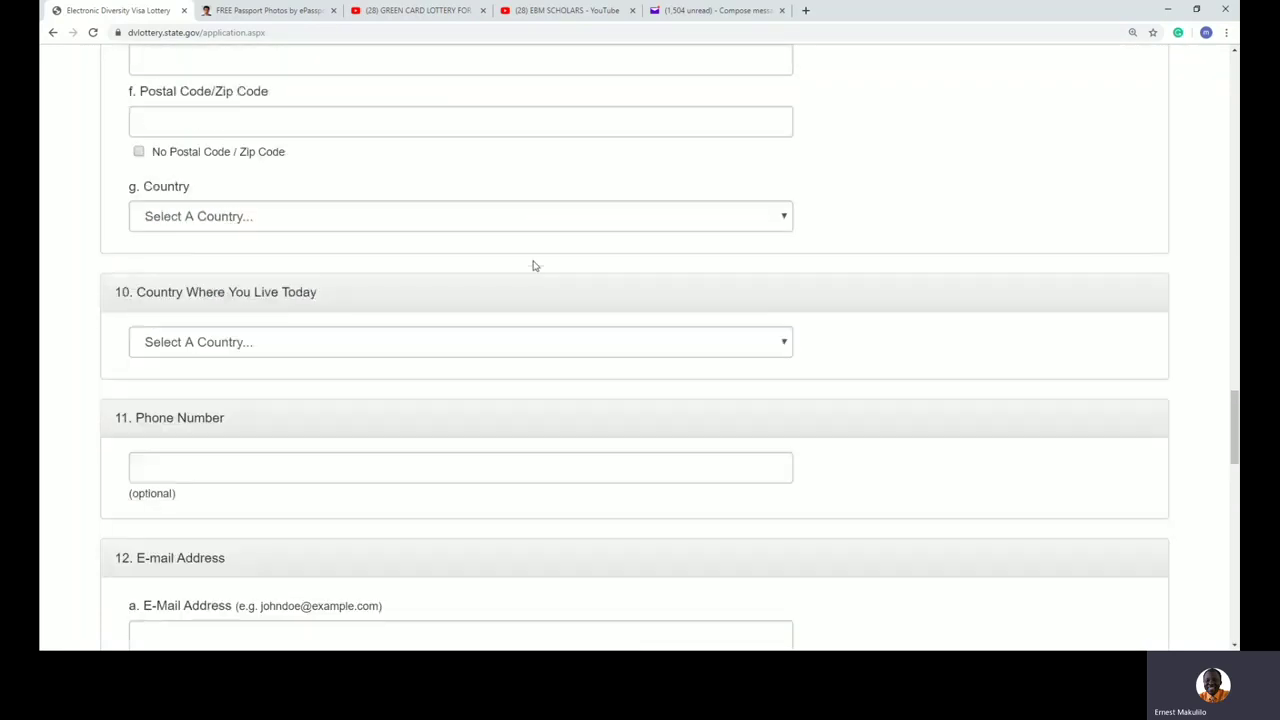
scroll(534, 262, up, 15)
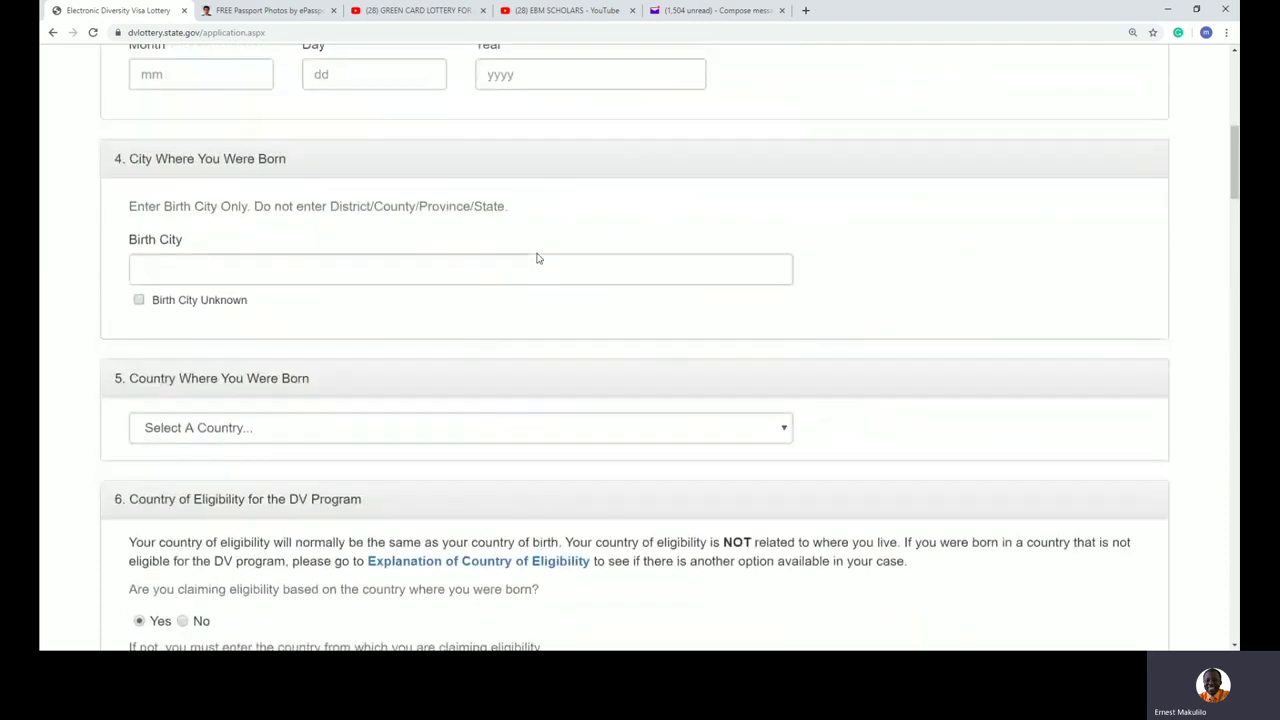
scroll(536, 258, up, 6)
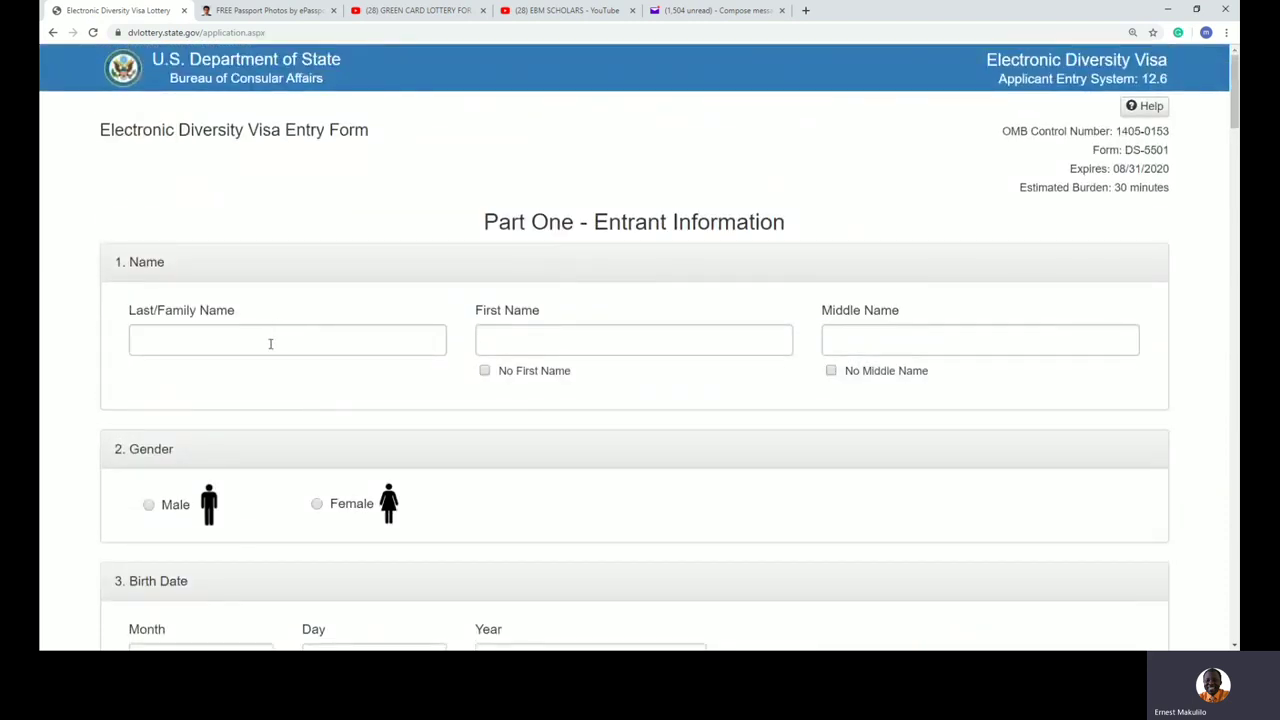
Step: Fill in the entrant's last, first and middle names in capital letters
click(270, 341)
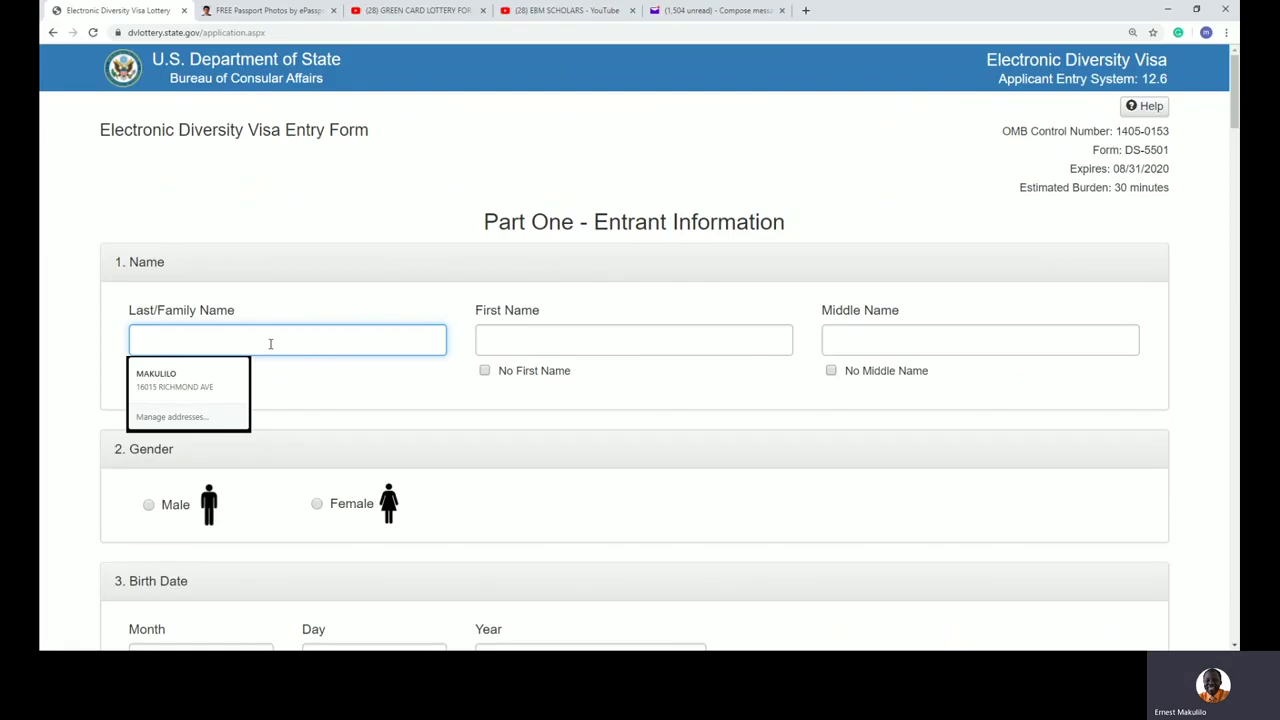
key(Tab)
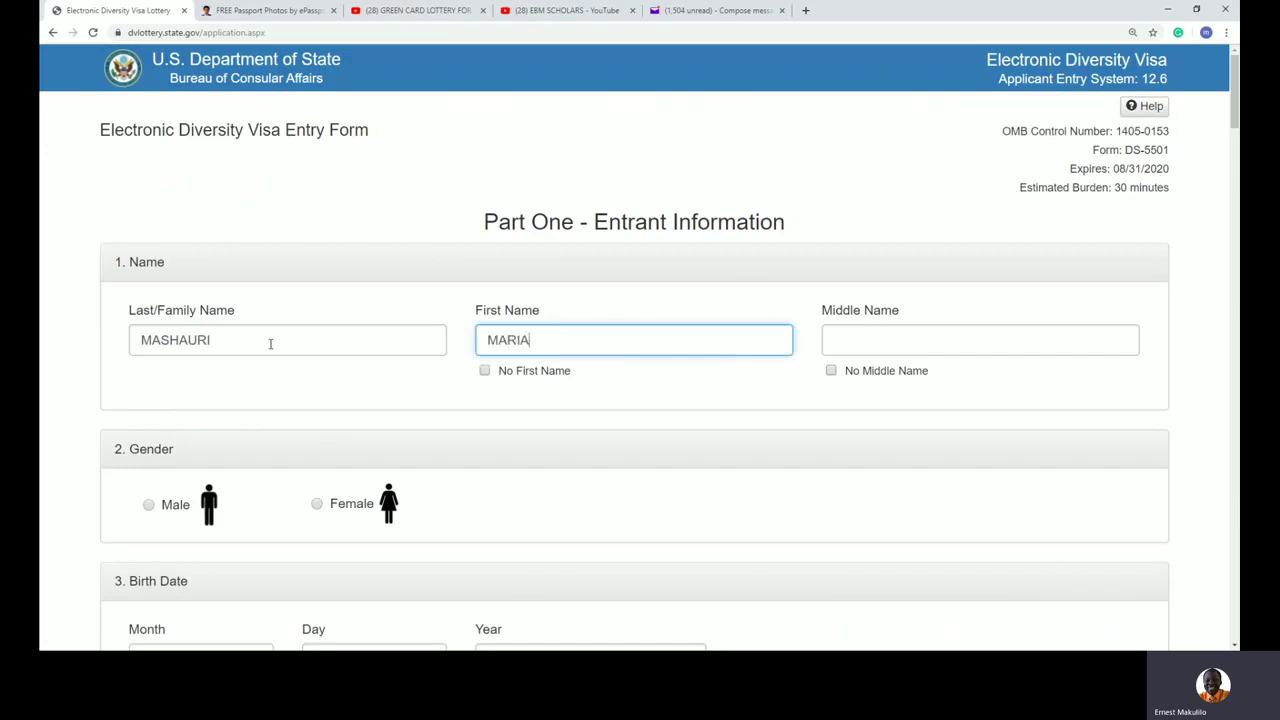
key(Tab)
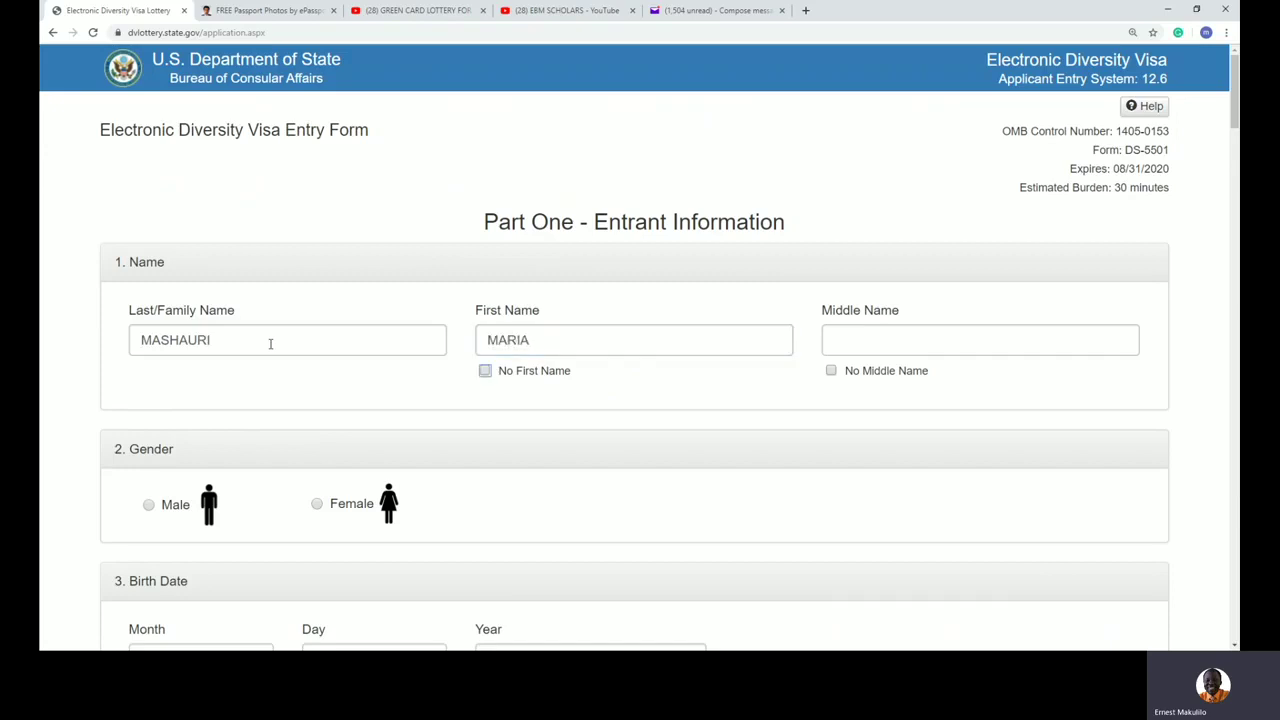
click(900, 337)
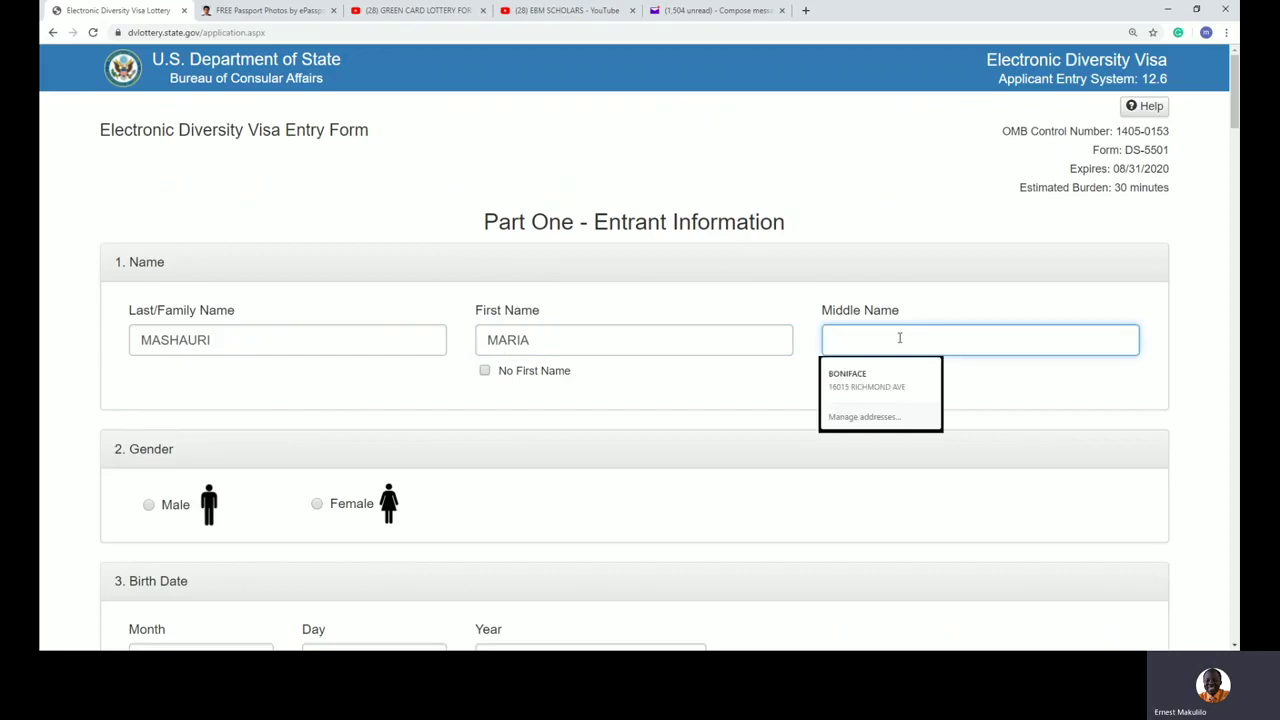
text(PETER)
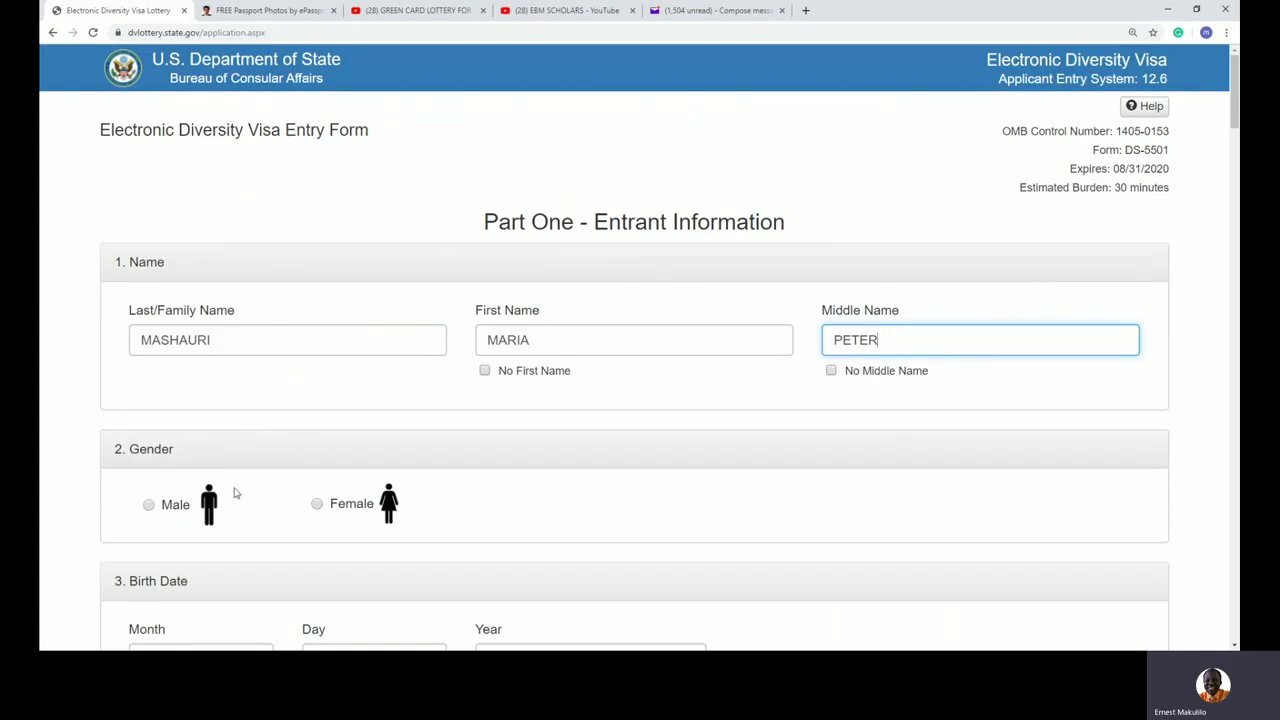
Step: Set gender to Female and enter 10 as the birth month
click(318, 505)
scroll(466, 506, down, 3)
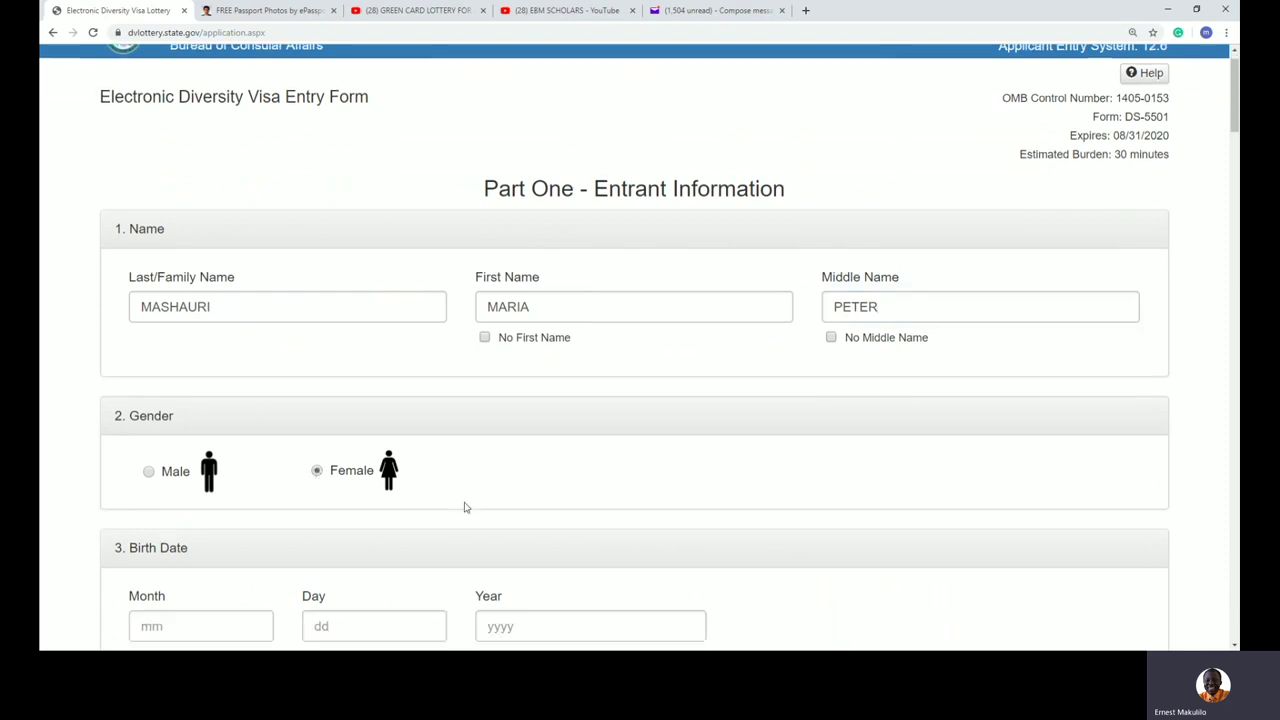
click(198, 409)
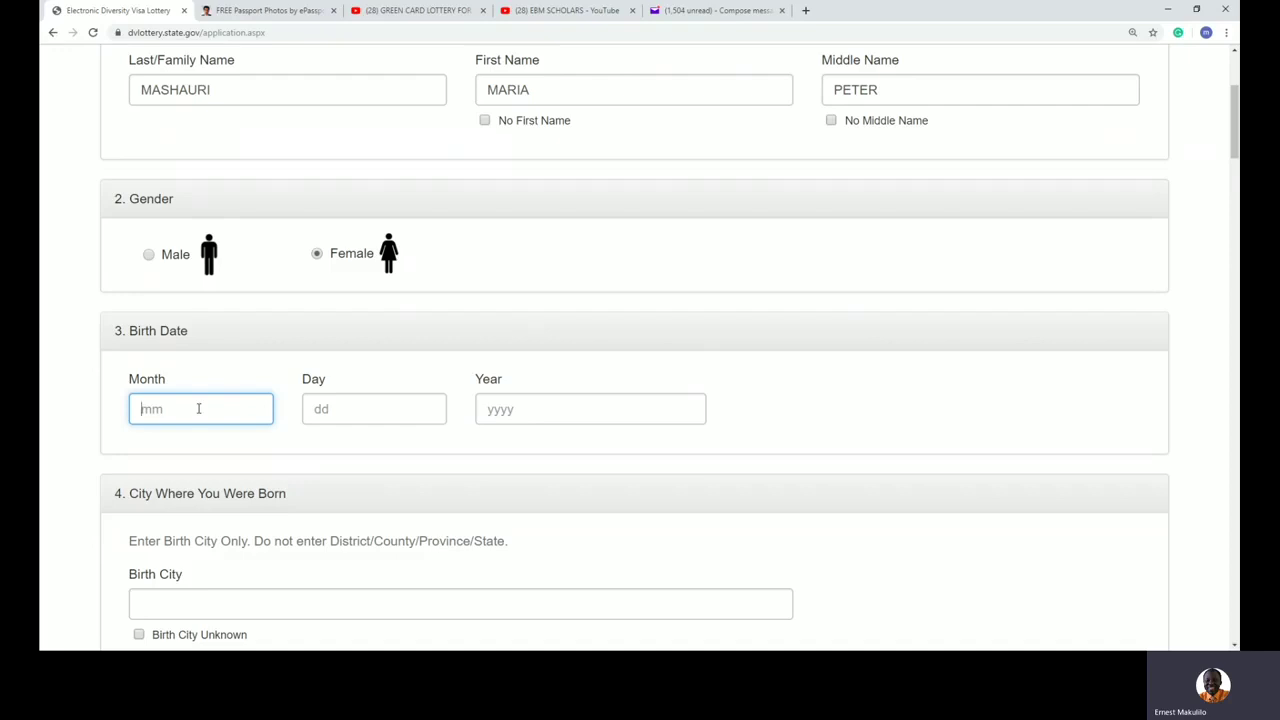
click(529, 407)
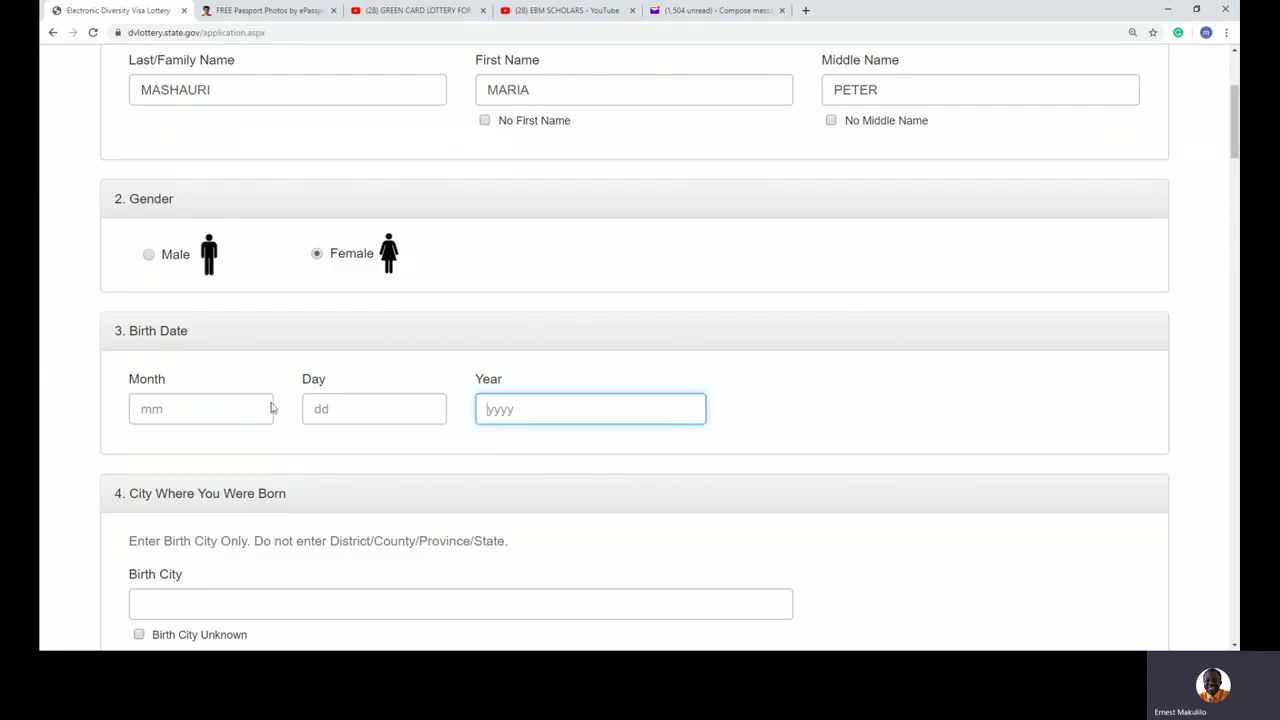
click(228, 409)
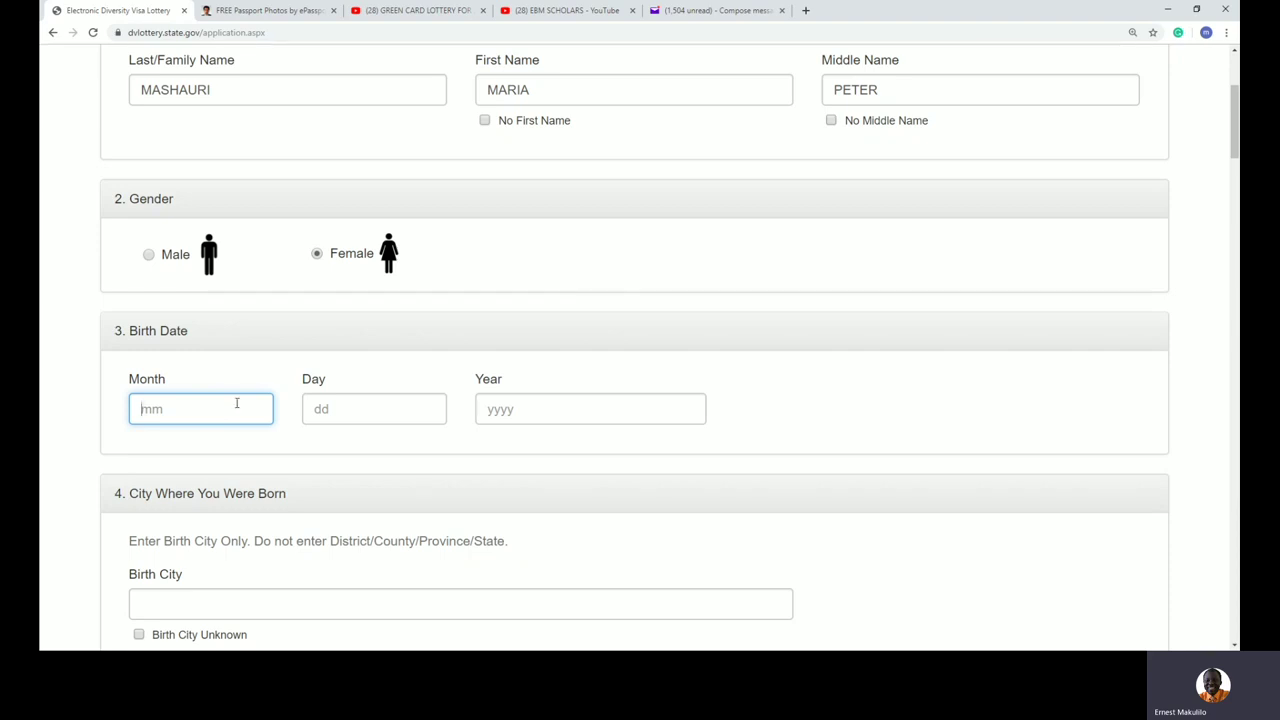
text(10)
key(BackSpace)
key(BackSpace)
text(02)
key(BackSpace)
key(BackSpace)
text(10)
Step: Enter birth day 02 and birth year 1994
click(334, 409)
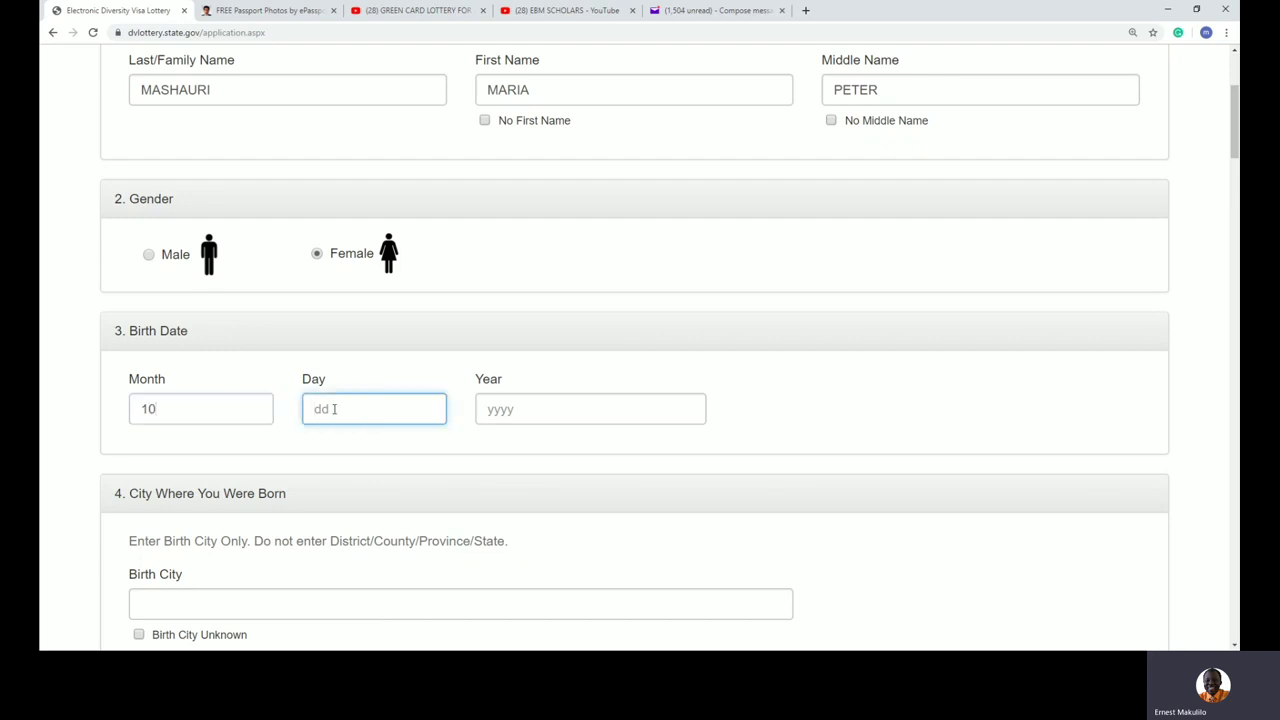
text(02)
click(487, 408)
text(1991)
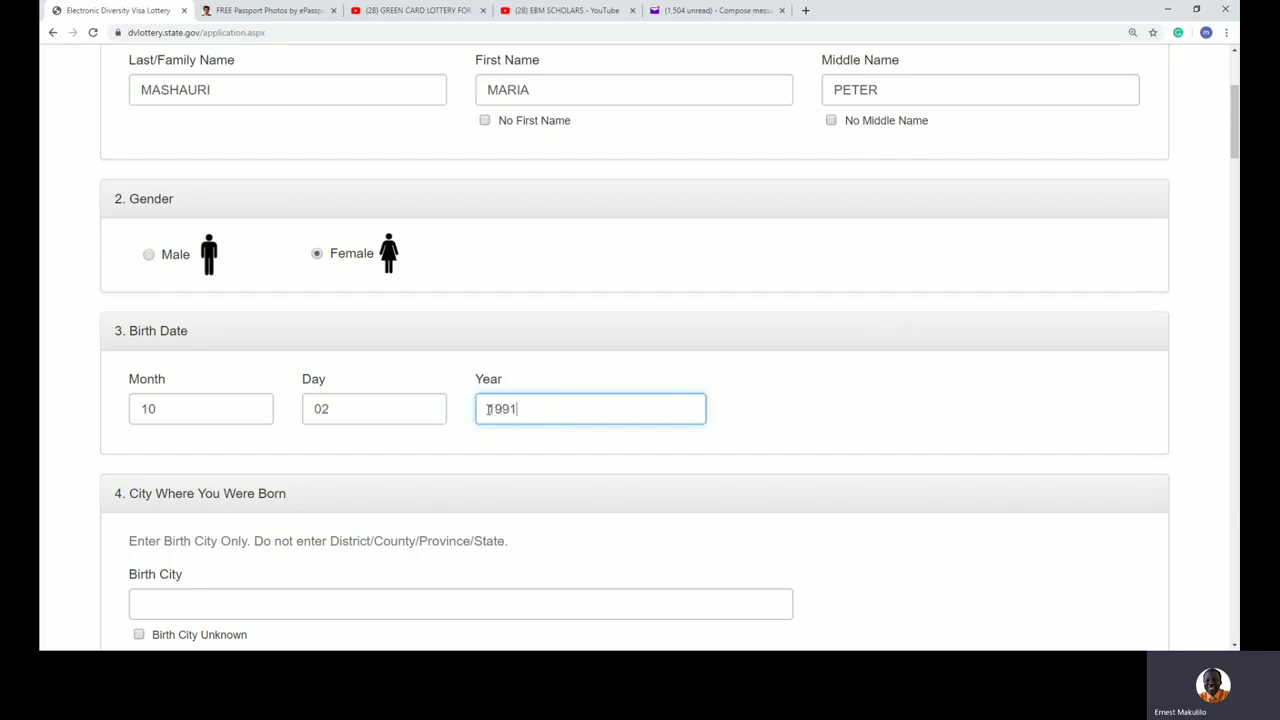
key(BackSpace)
text(4)
scroll(495, 420, down, 3)
Step: Enter NYAMAGANA as birth city and choose Tanzania as country of birth
click(246, 361)
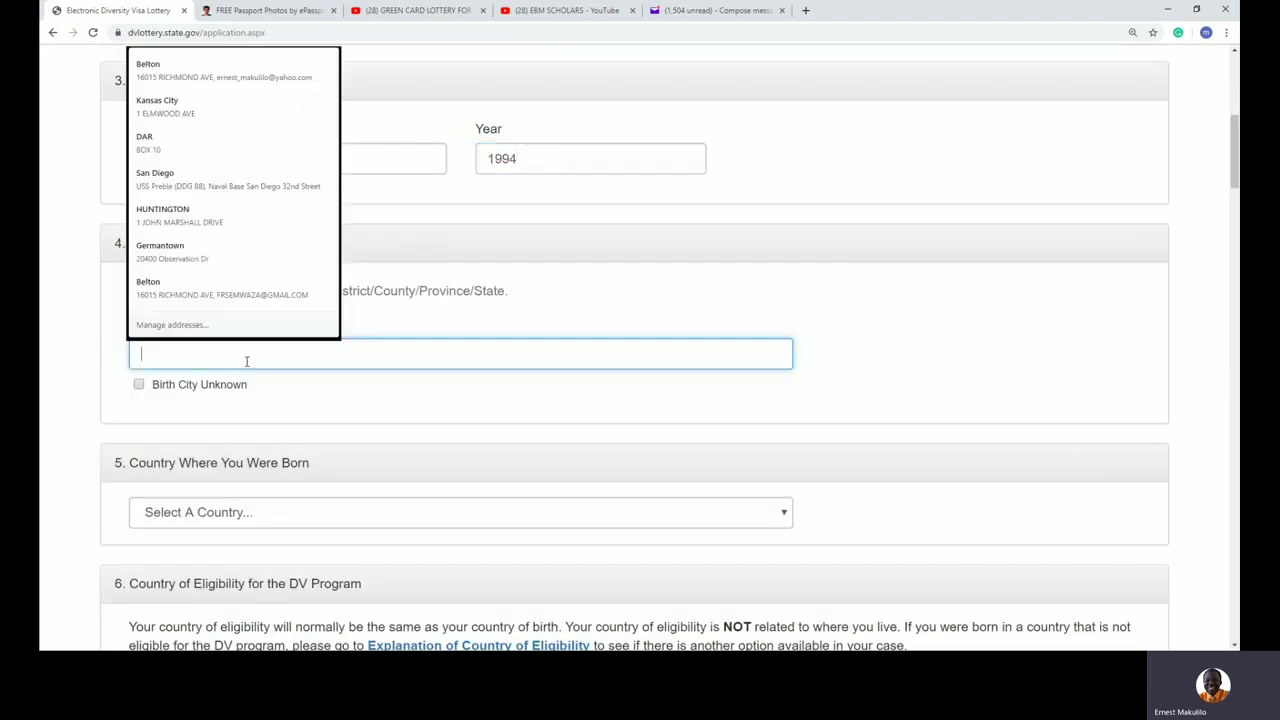
text(NY)
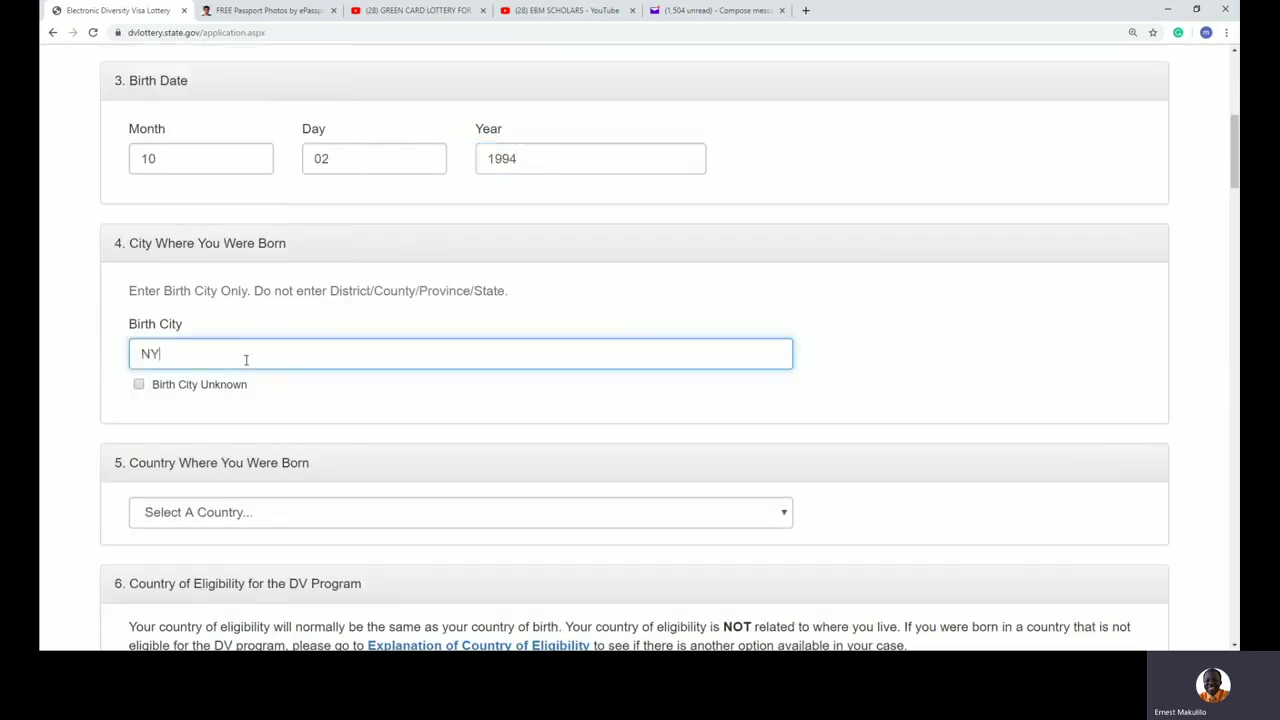
text(AMAGA)
text(NA)
scroll(270, 363, down, 2)
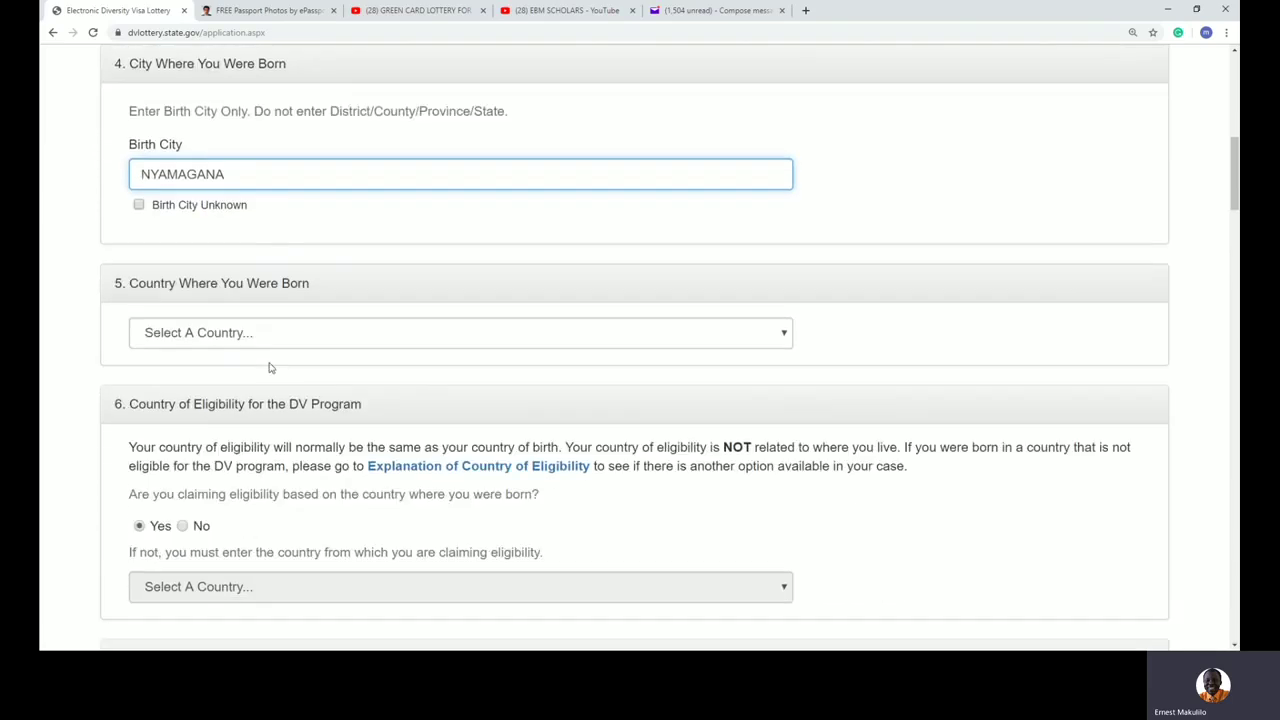
click(266, 328)
key(t)
key(Down)
key(Down)
key(Down)
key(Up)
click(1061, 375)
Step: Try No for birth-country eligibility, then set it back to Yes
scroll(1061, 400, down, 1)
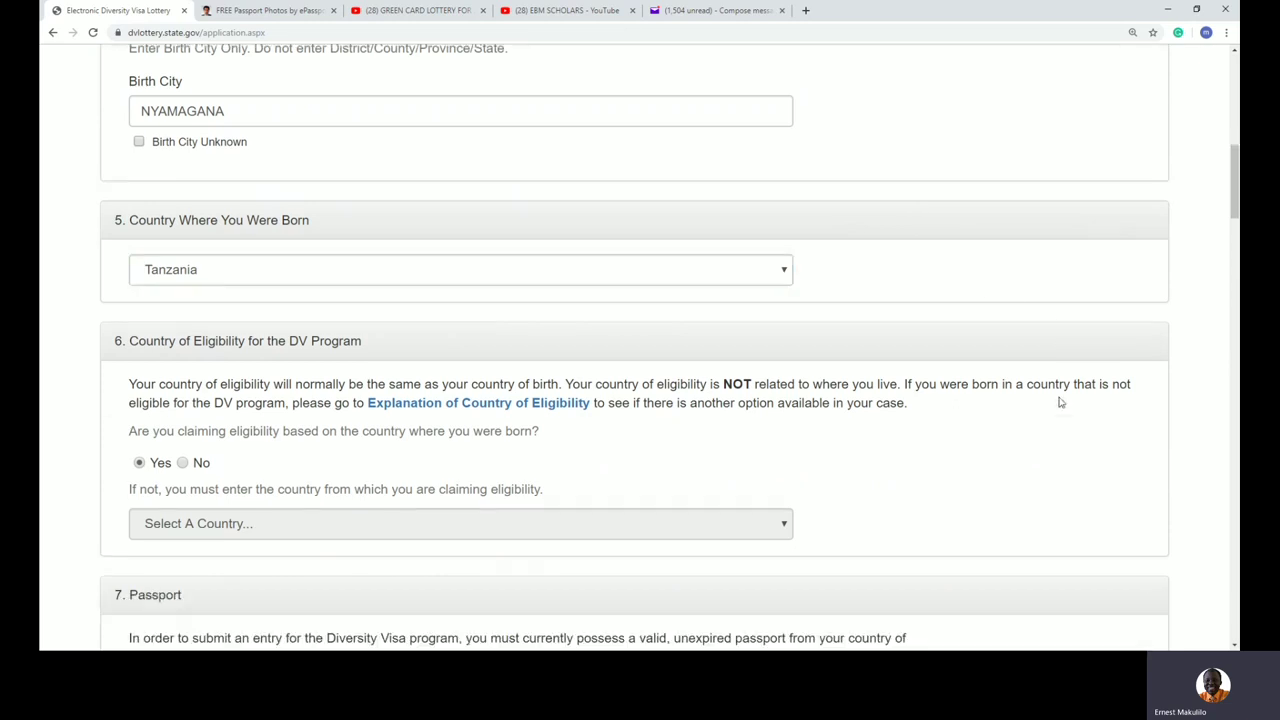
scroll(1061, 402, down, 2)
drag(398, 162, 110, 152)
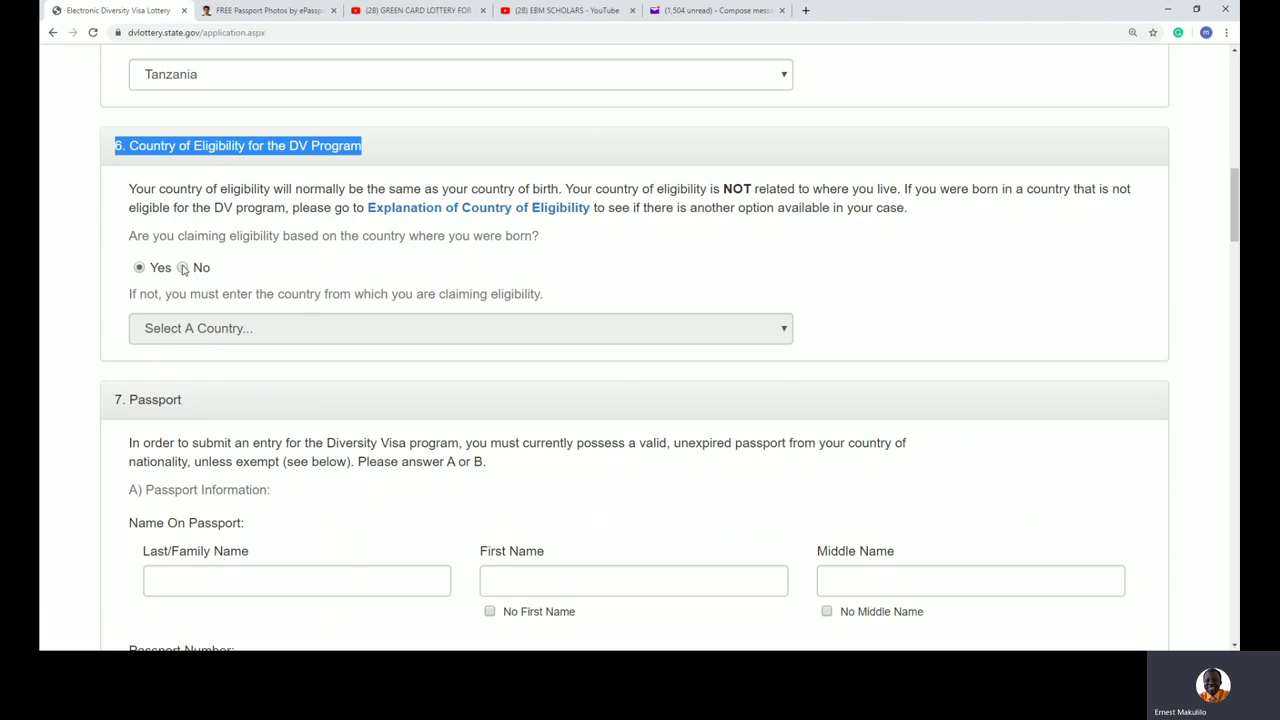
click(183, 268)
click(203, 328)
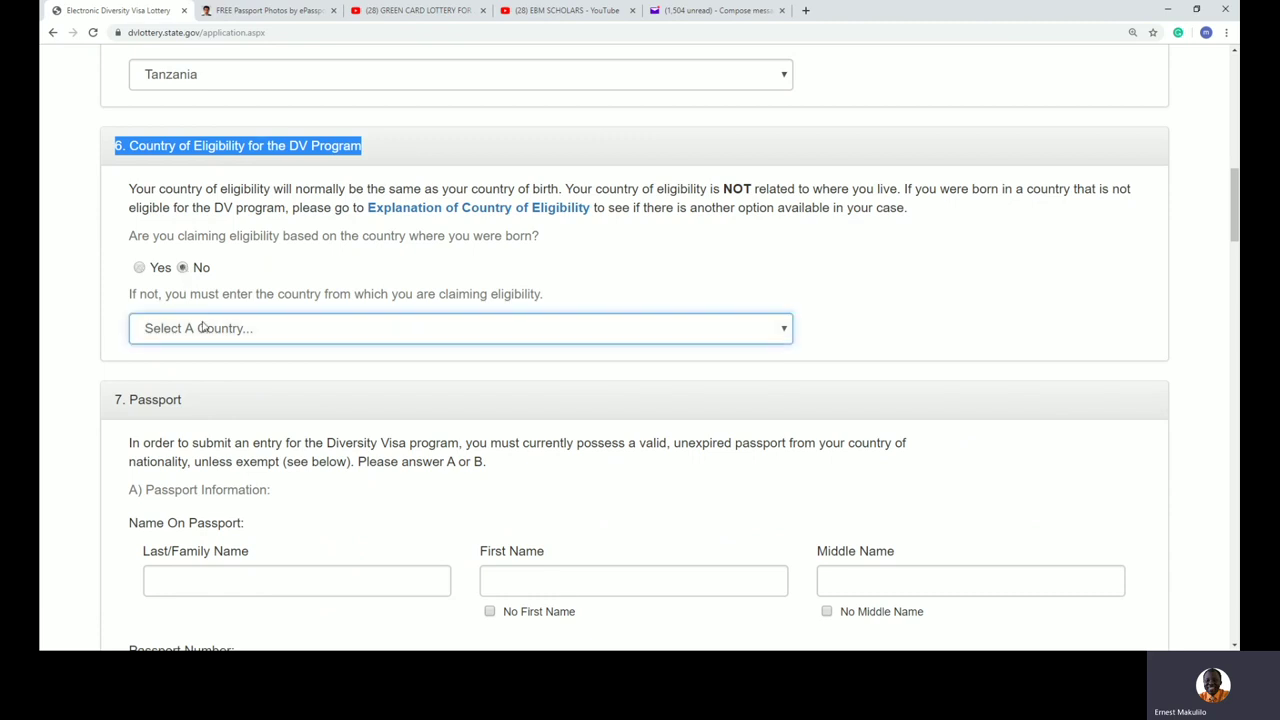
click(139, 269)
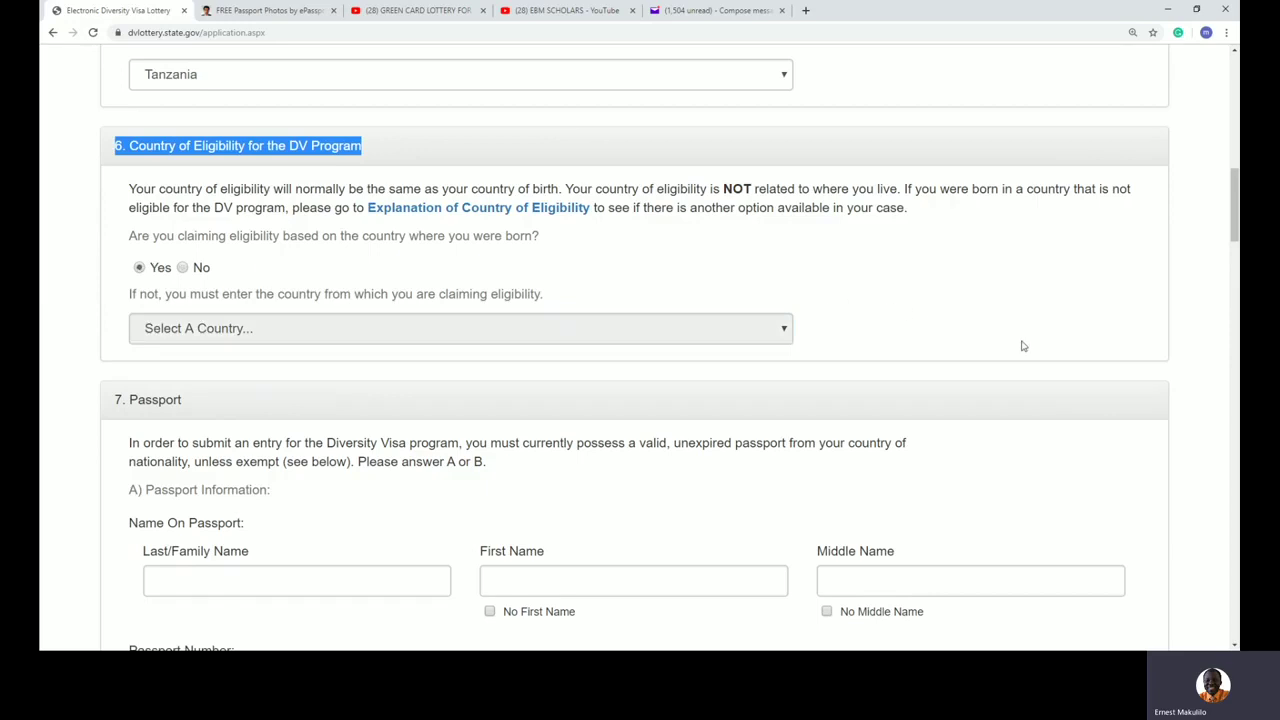
scroll(1040, 349, down, 3)
scroll(1043, 351, down, 1)
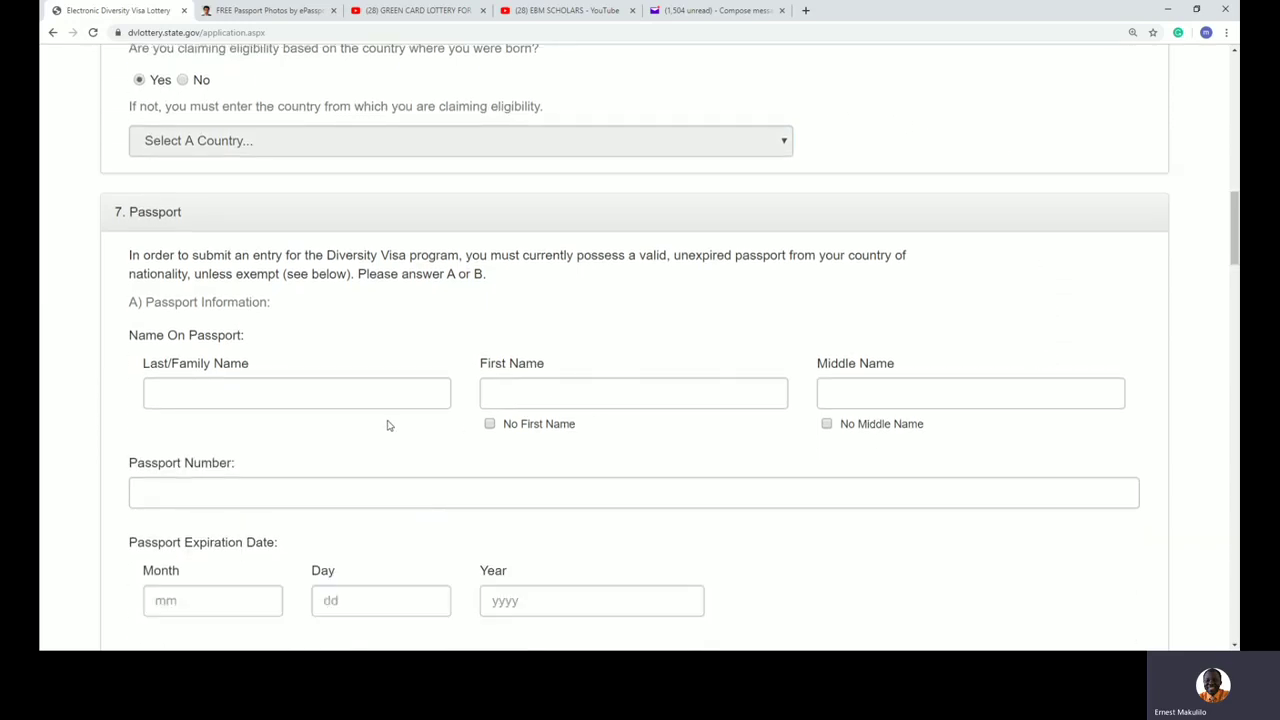
Step: Enter the entrant's last, first and middle names in the passport name fields
click(280, 400)
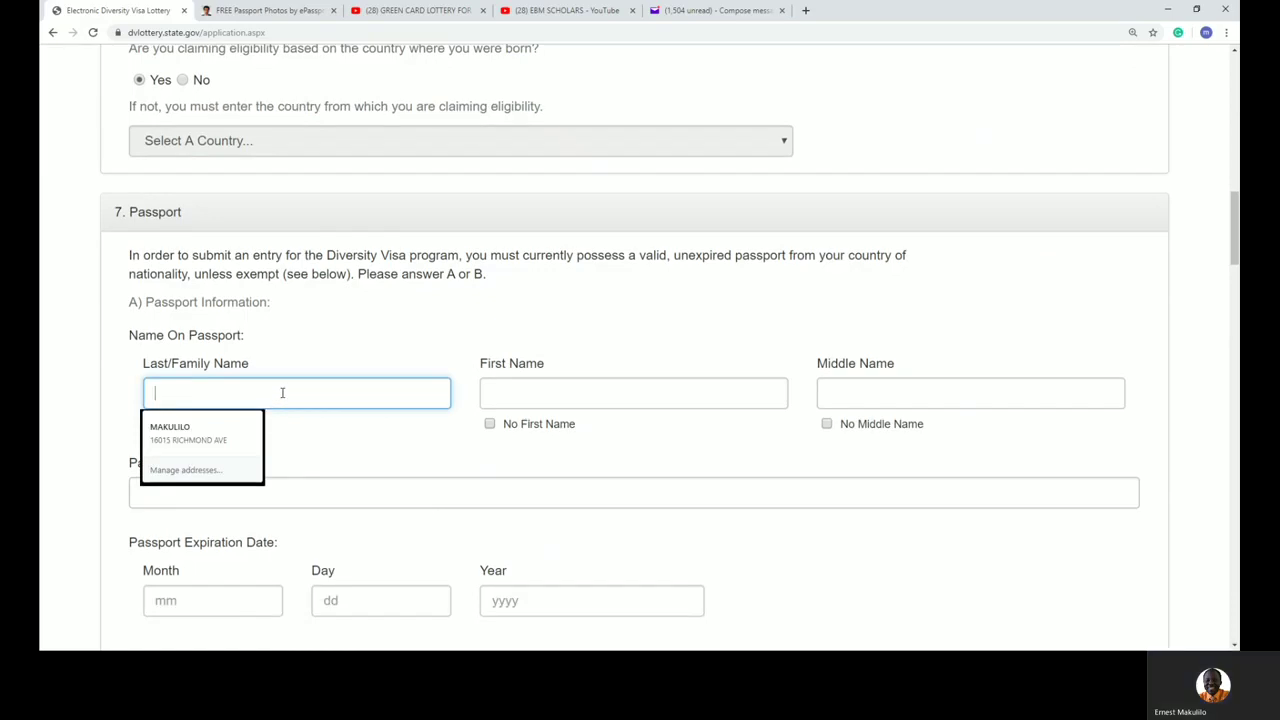
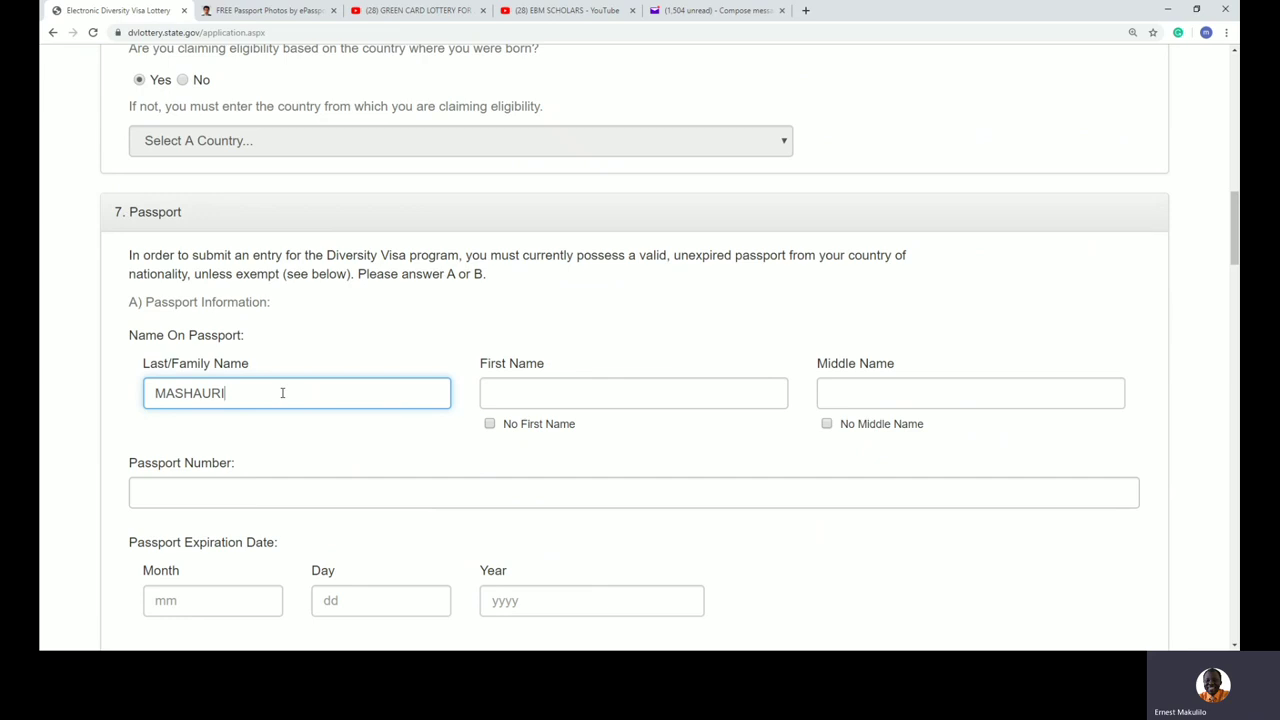
key(Tab)
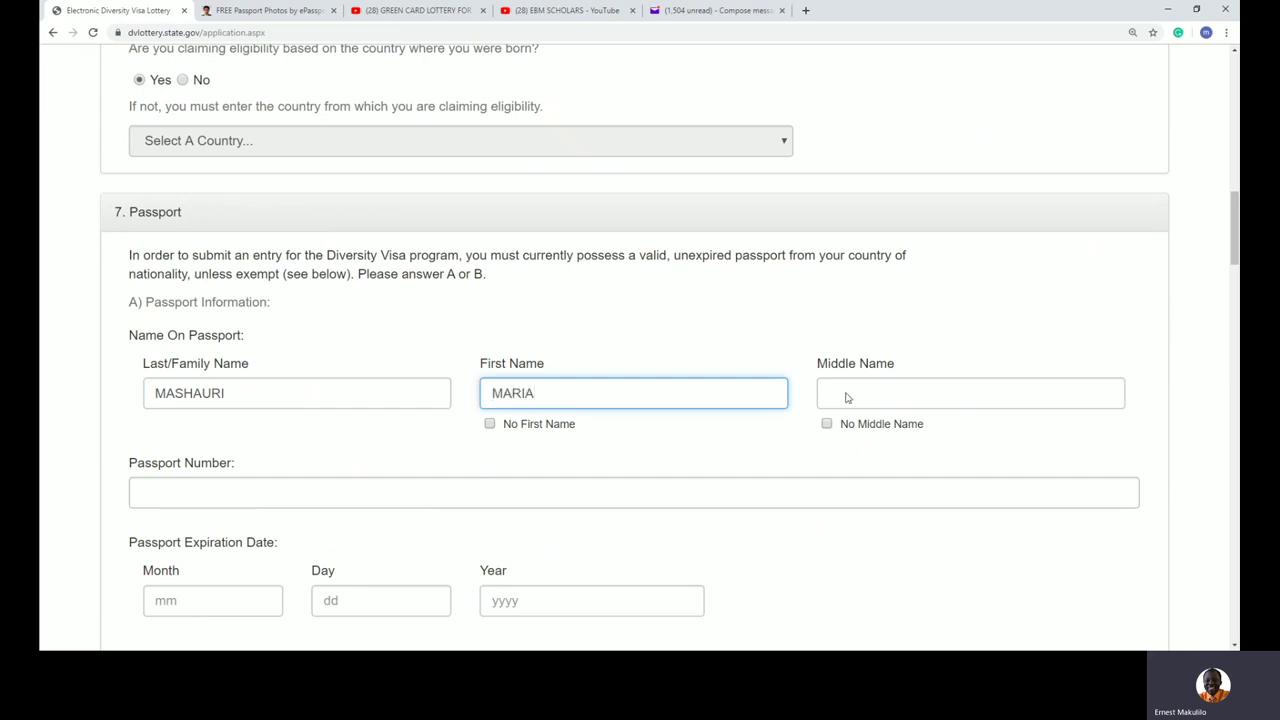
click(928, 401)
text(PETER)
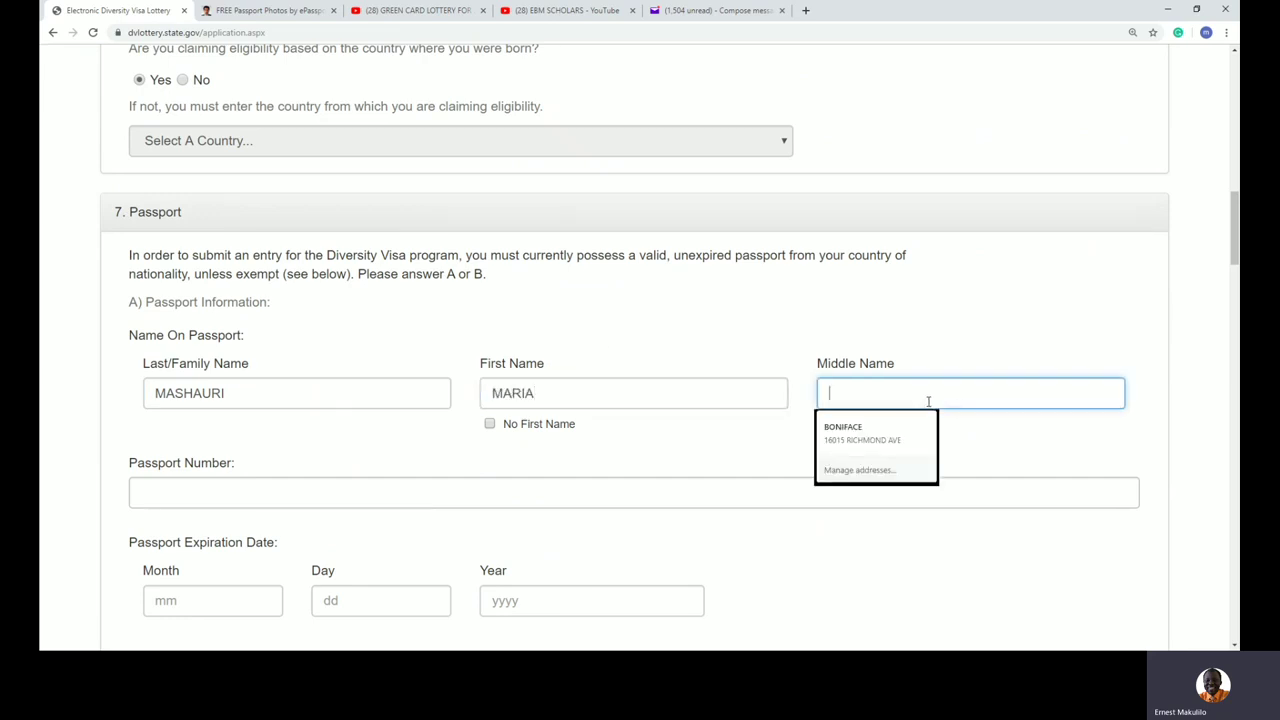
scroll(928, 401, down, 3)
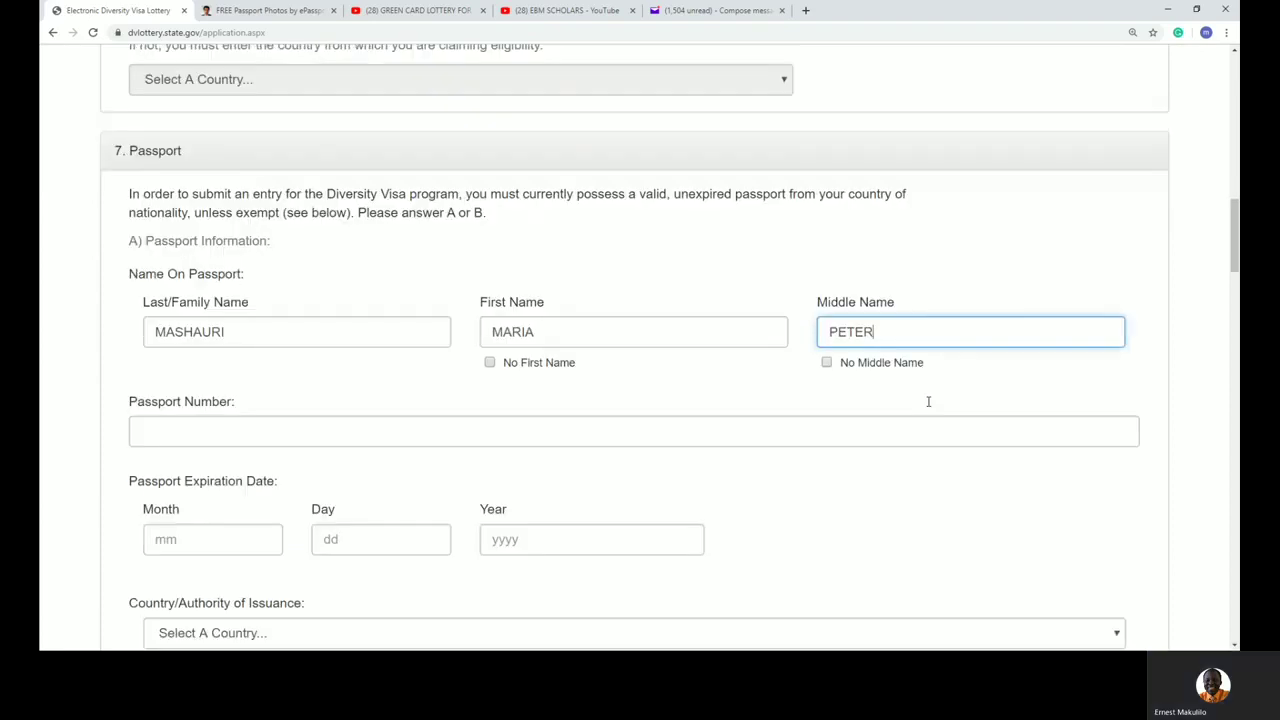
click(441, 243)
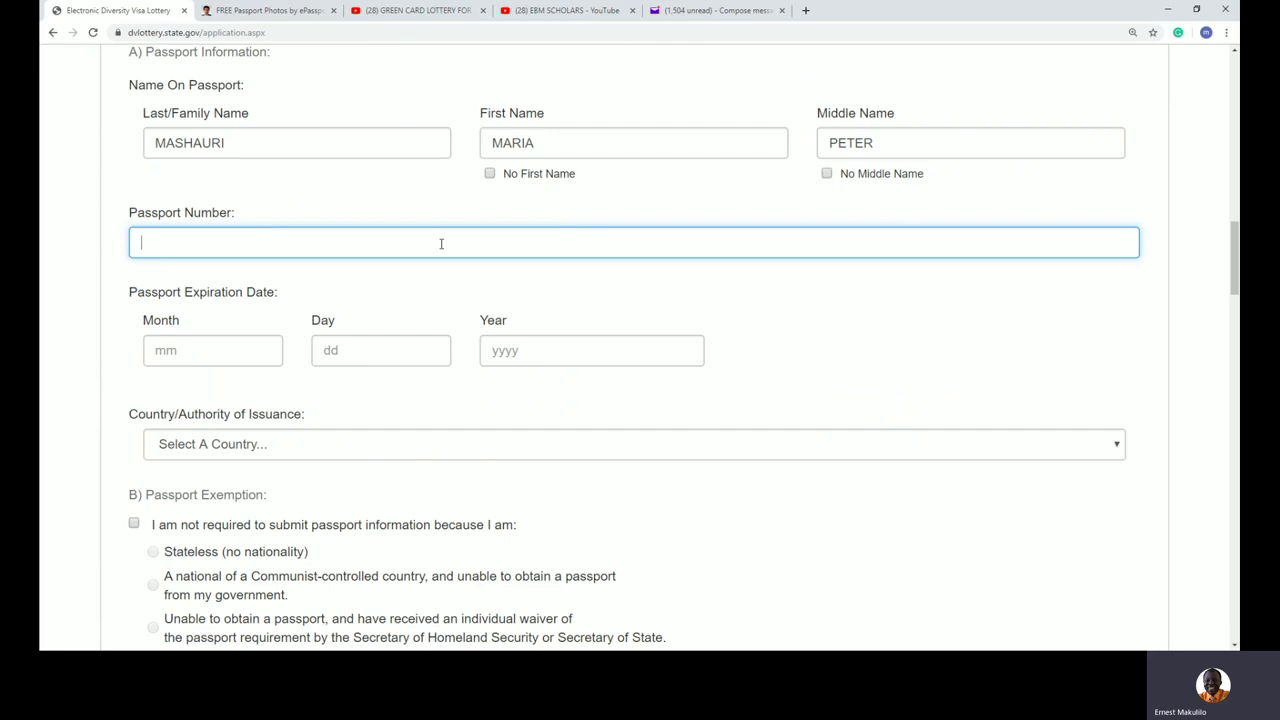
Step: Enter the passport number and an expiration date of 09/23/2029
click(188, 350)
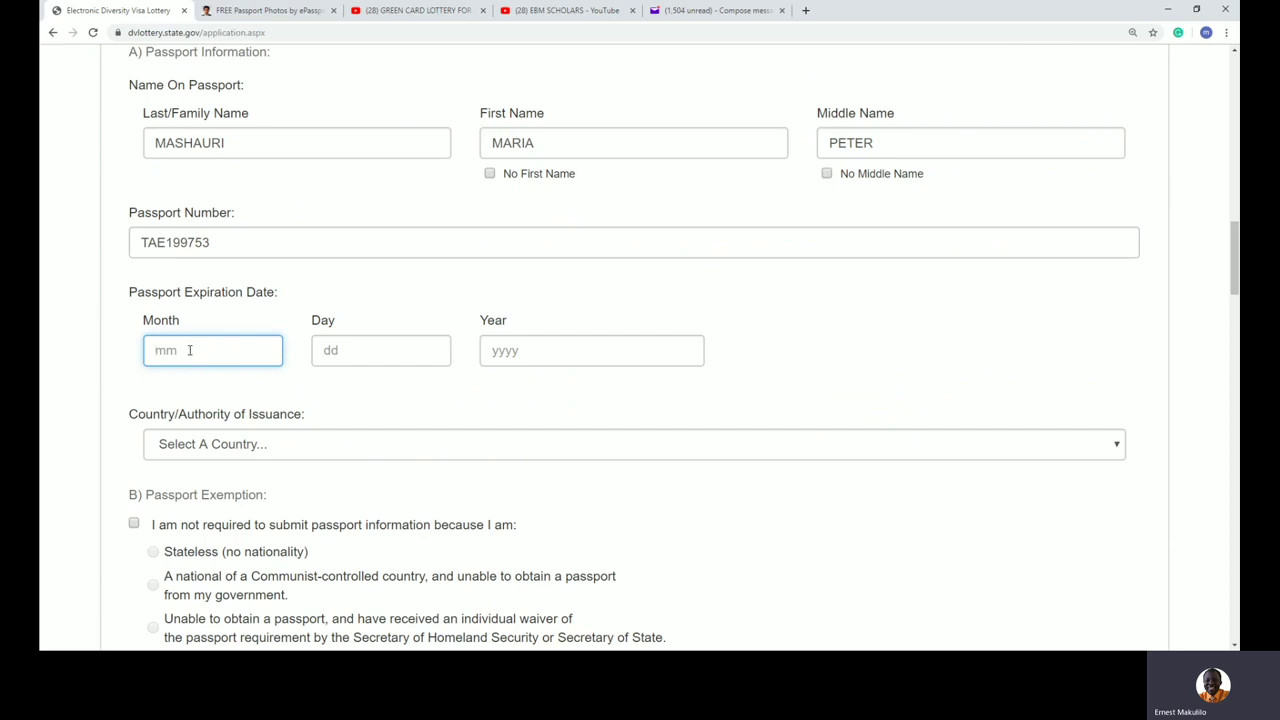
drag(180, 320, 161, 319)
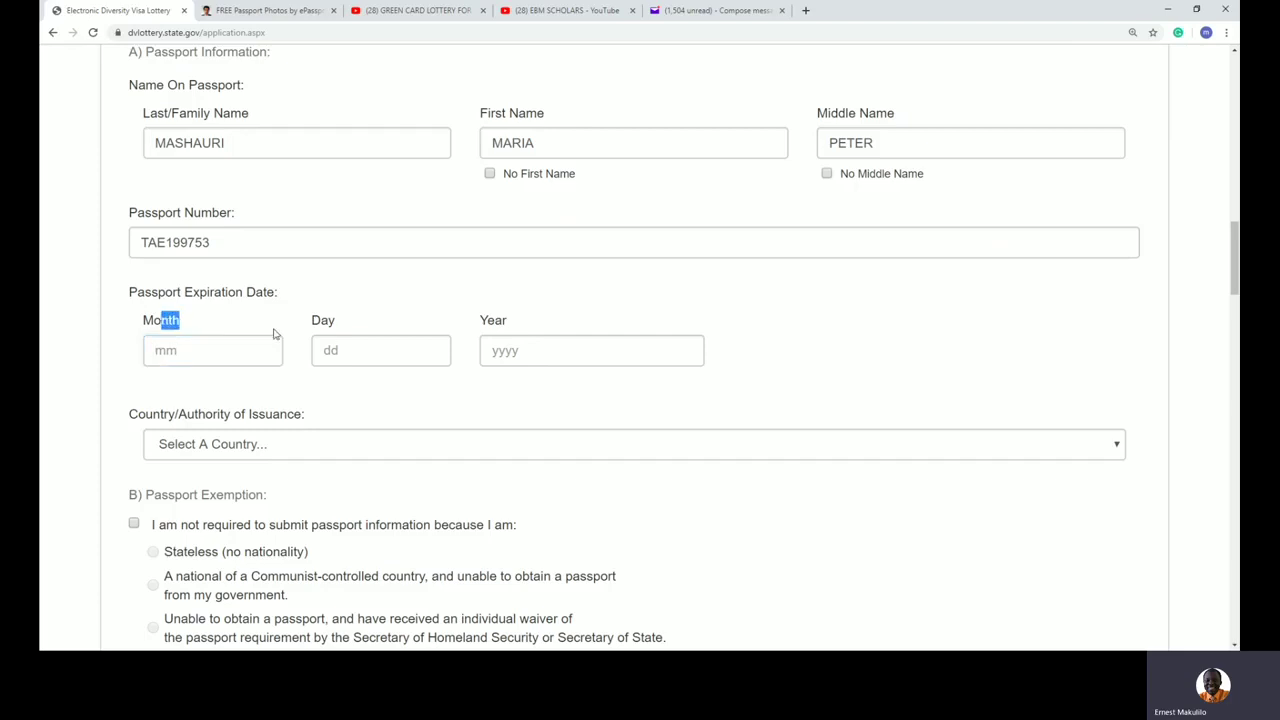
click(325, 320)
click(194, 350)
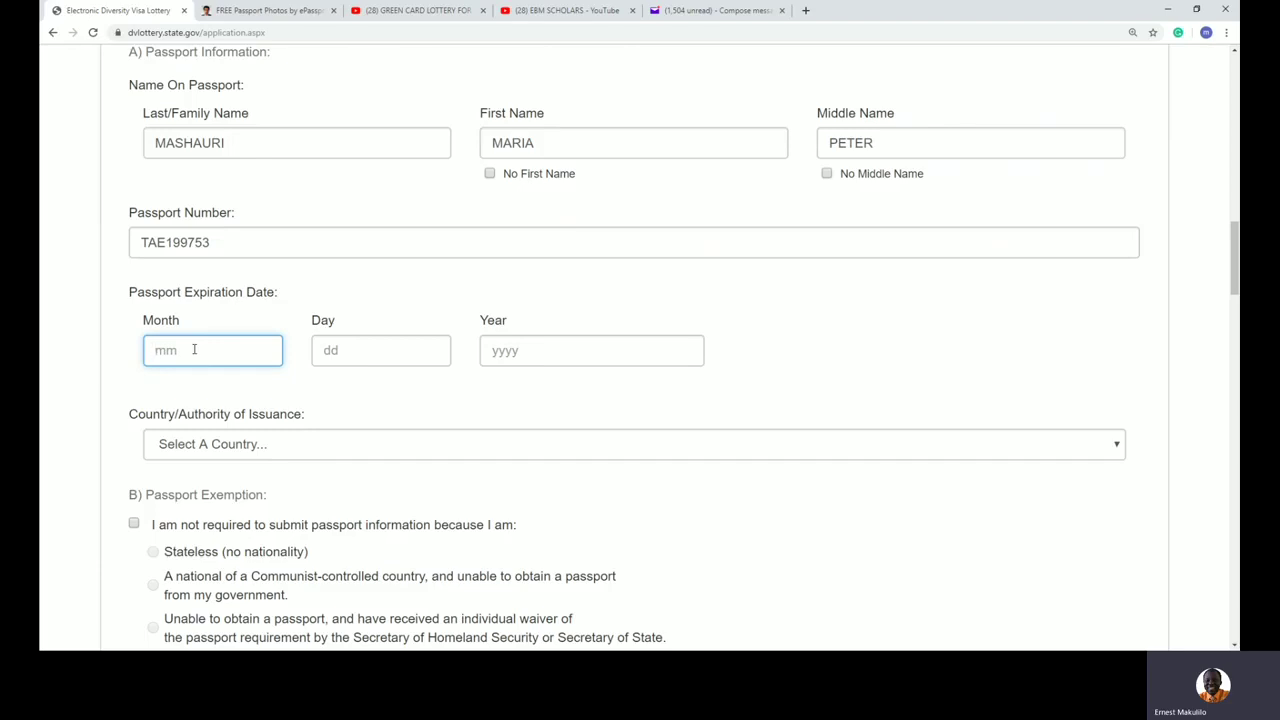
text(09)
key(Tab)
text(23)
key(Tab)
text(2029)
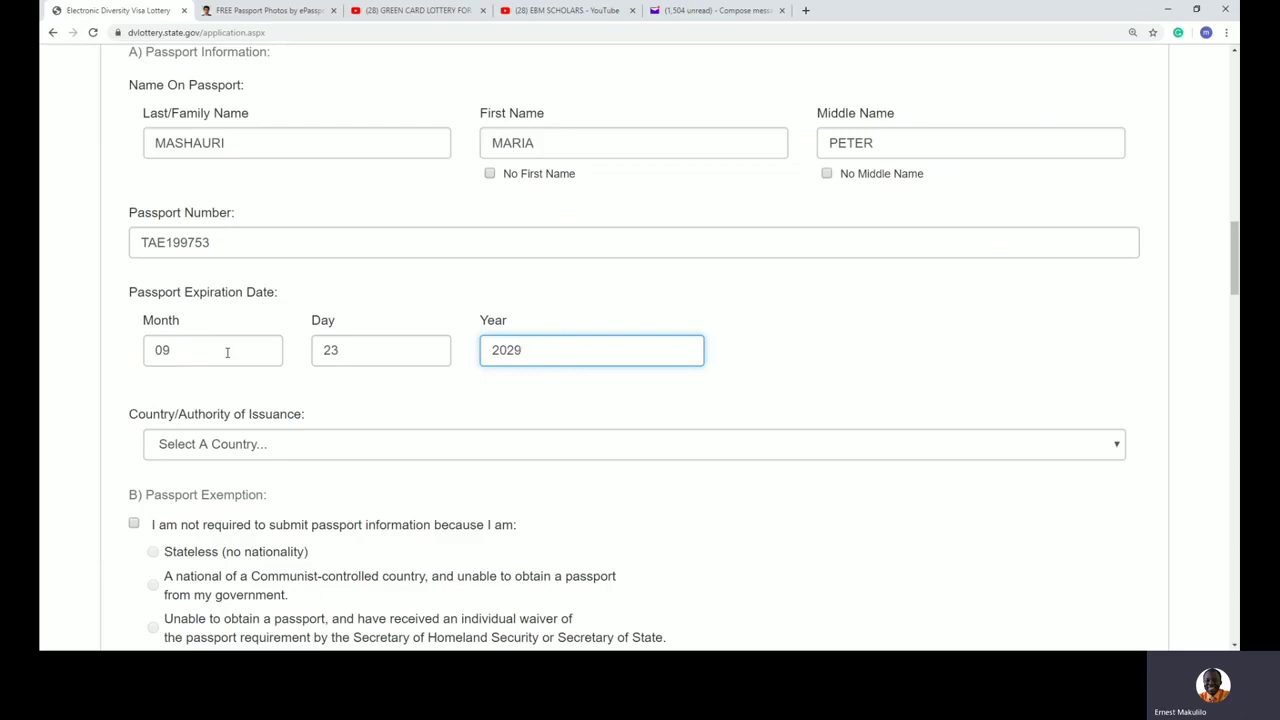
Step: Choose Tanzania as the passport's country of issuance
scroll(854, 370, down, 1)
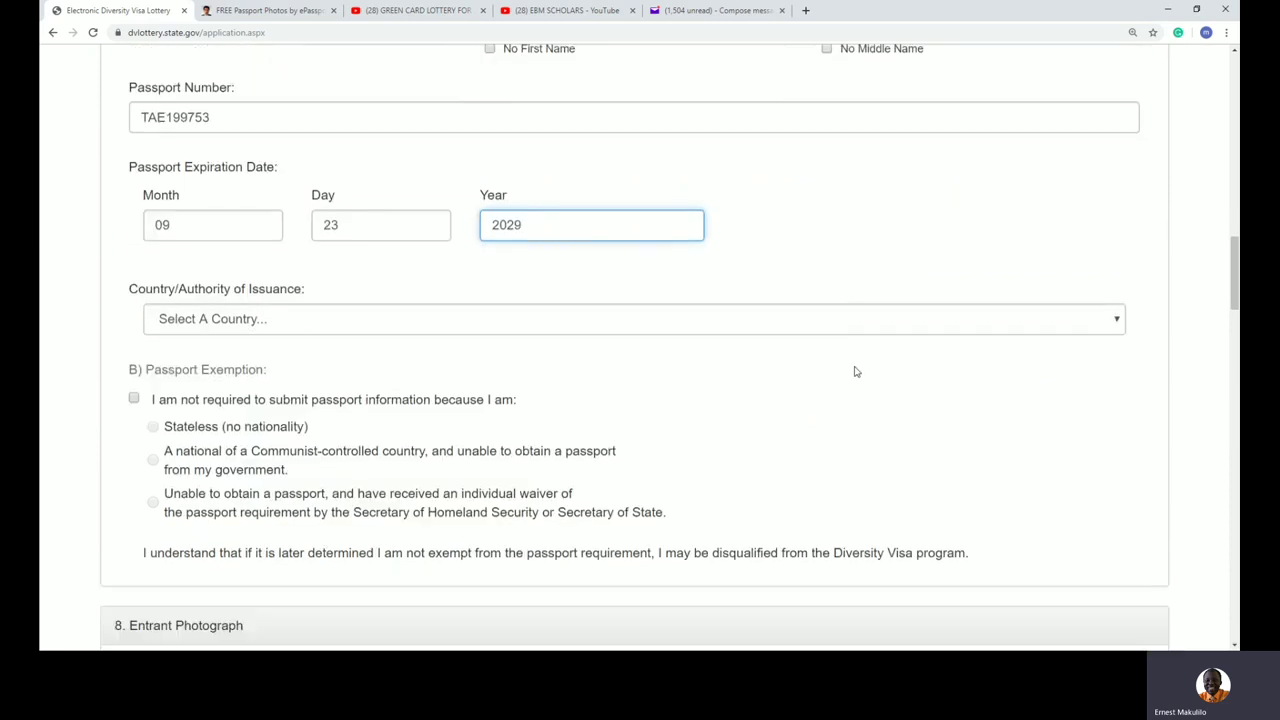
click(638, 329)
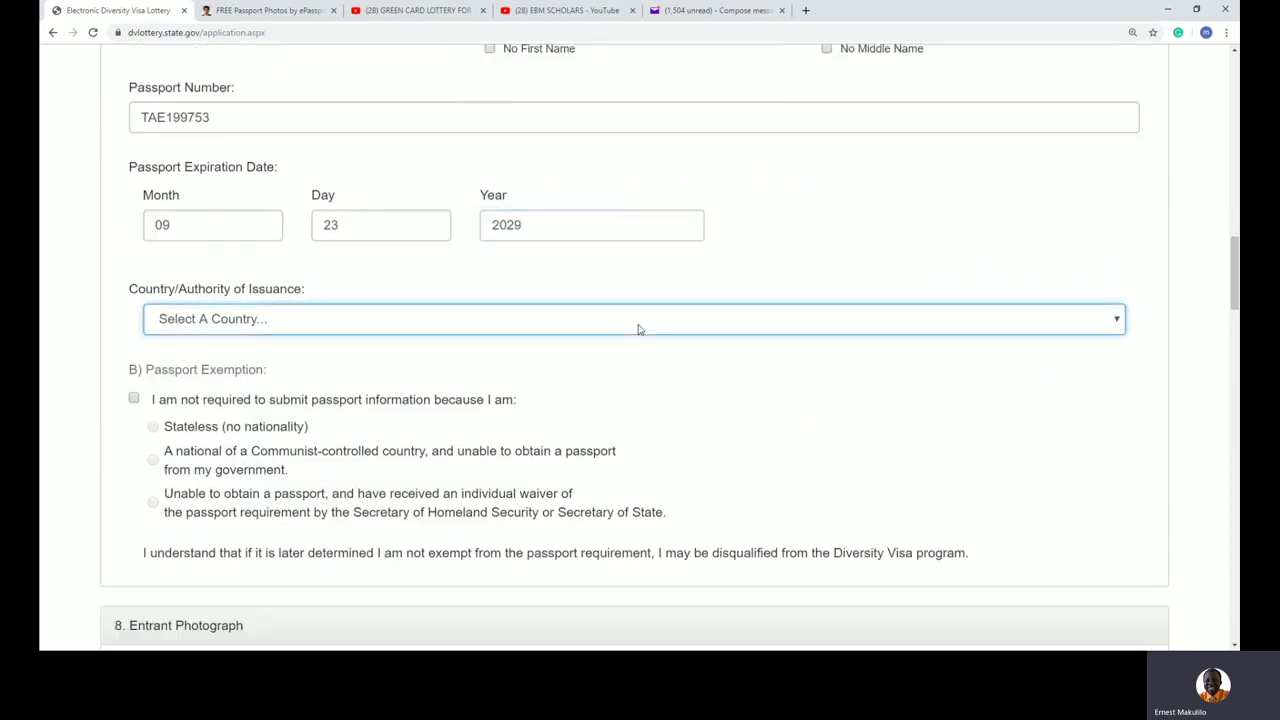
text(tan)
click(267, 369)
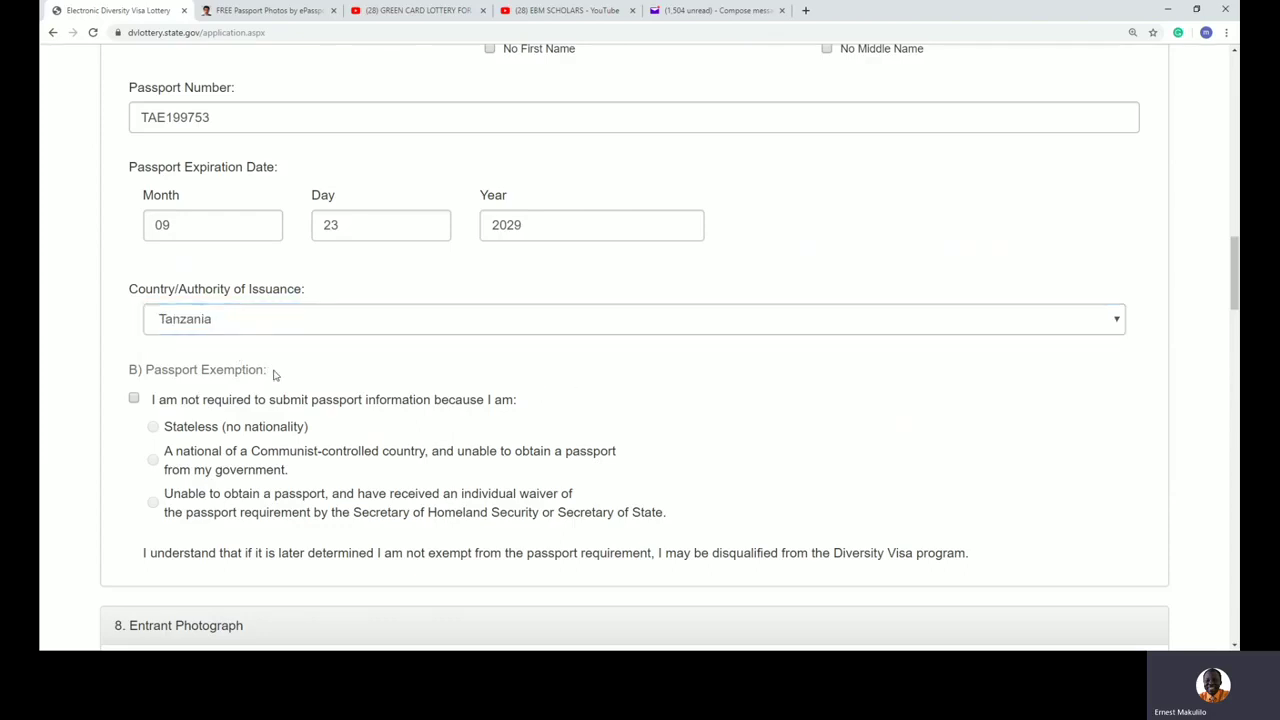
Step: Review the Stateless and individual waiver exemptions, leaving them unchecked, and reach Entrant Photograph
scroll(646, 394, down, 2)
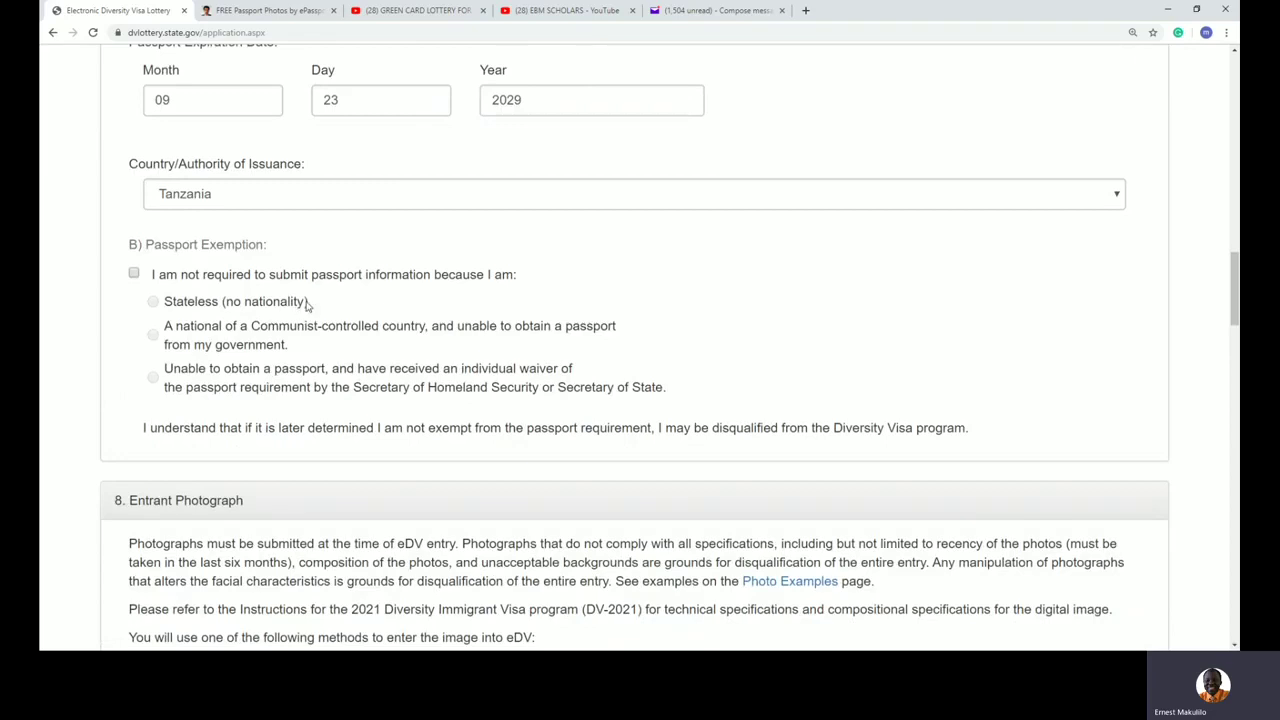
drag(311, 304, 181, 306)
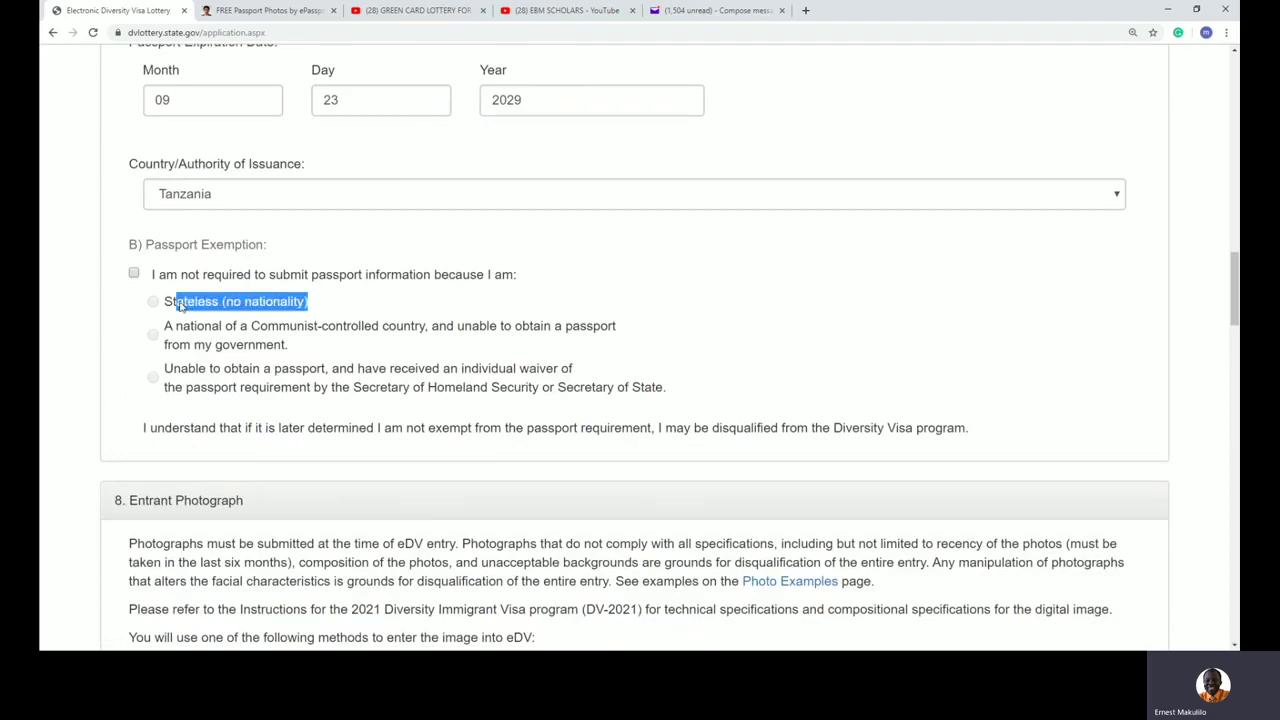
click(258, 310)
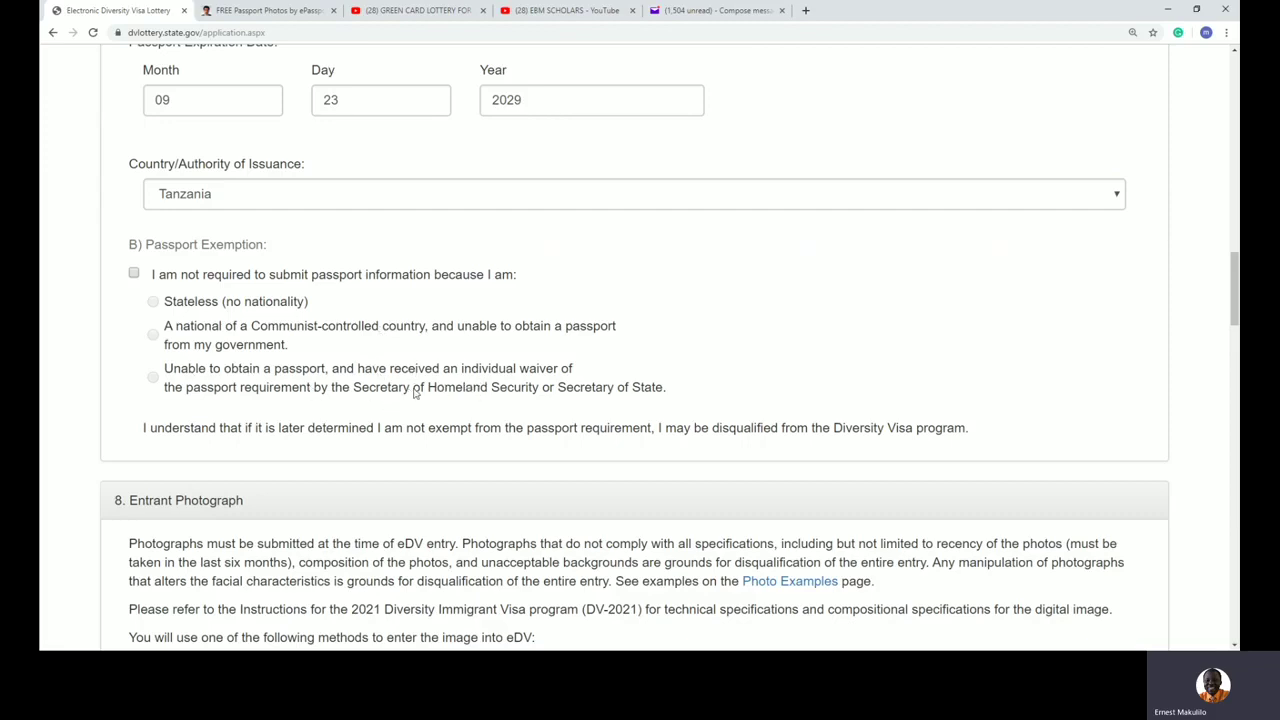
drag(379, 397, 663, 390)
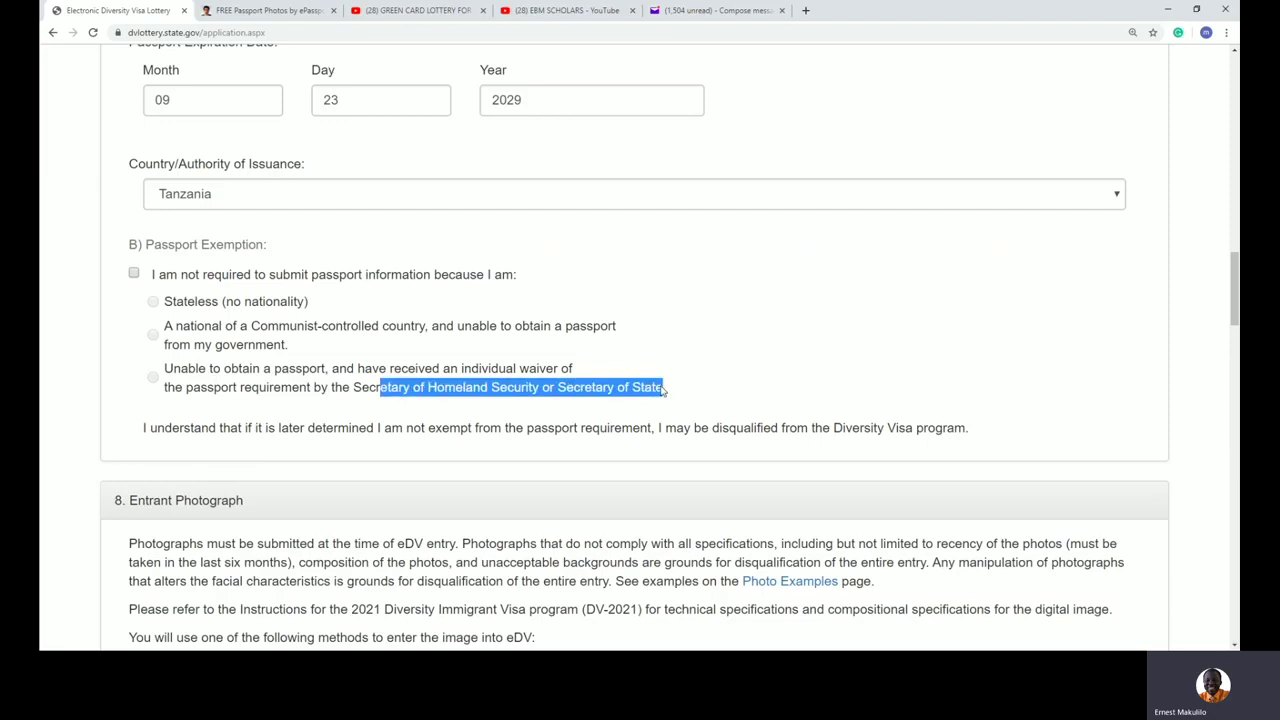
drag(415, 368, 598, 383)
click(775, 392)
scroll(775, 392, down, 4)
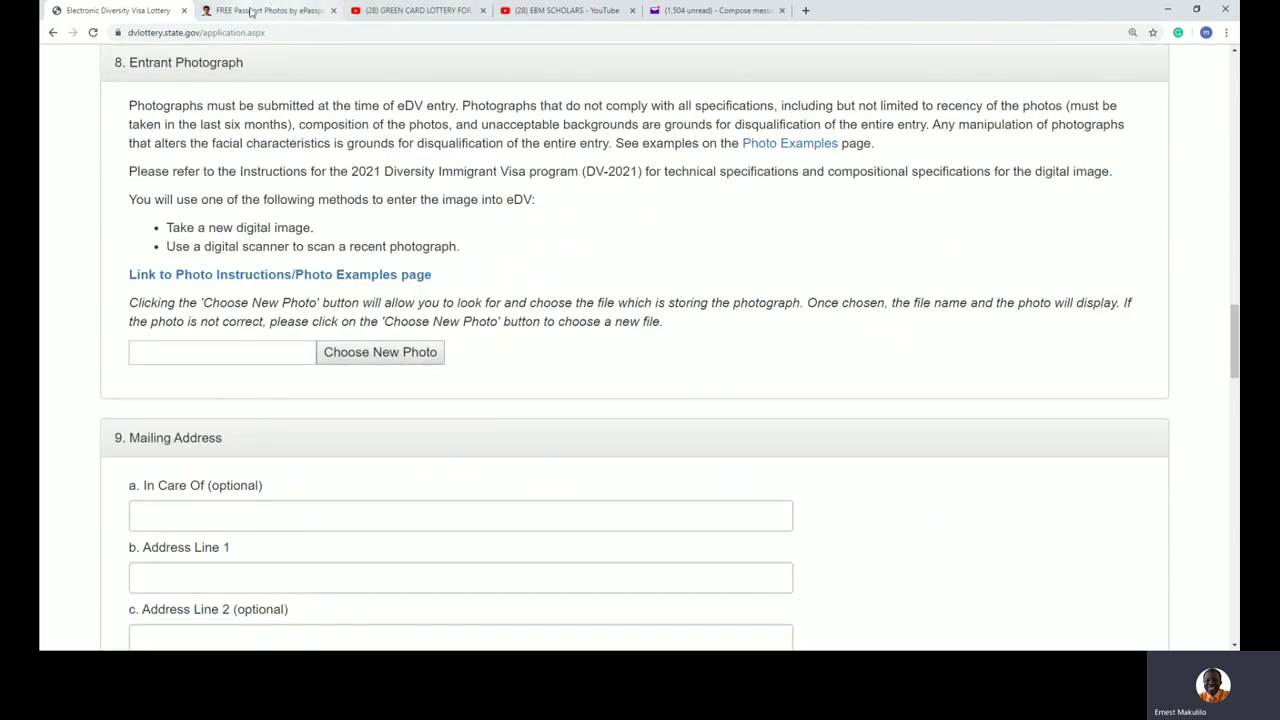
Step: Upload the Mary.jpg portrait on the eGreenCardPhoto site
click(253, 12)
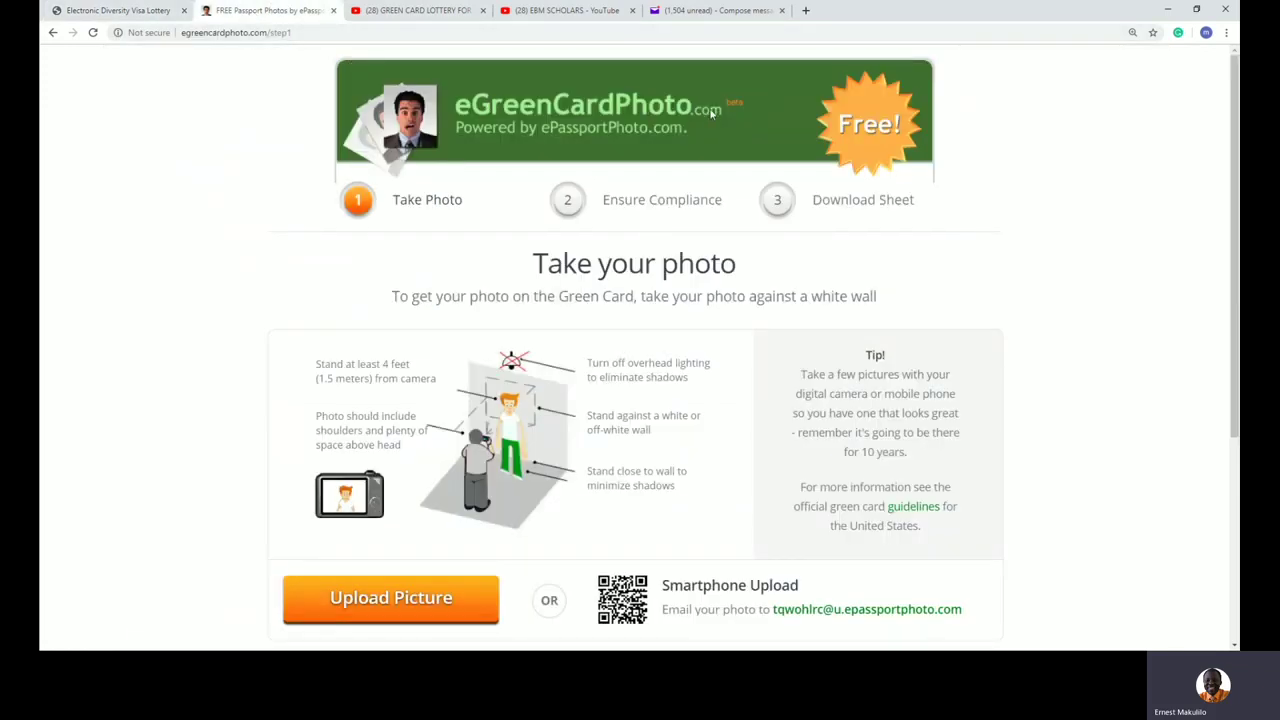
scroll(661, 318, down, 1)
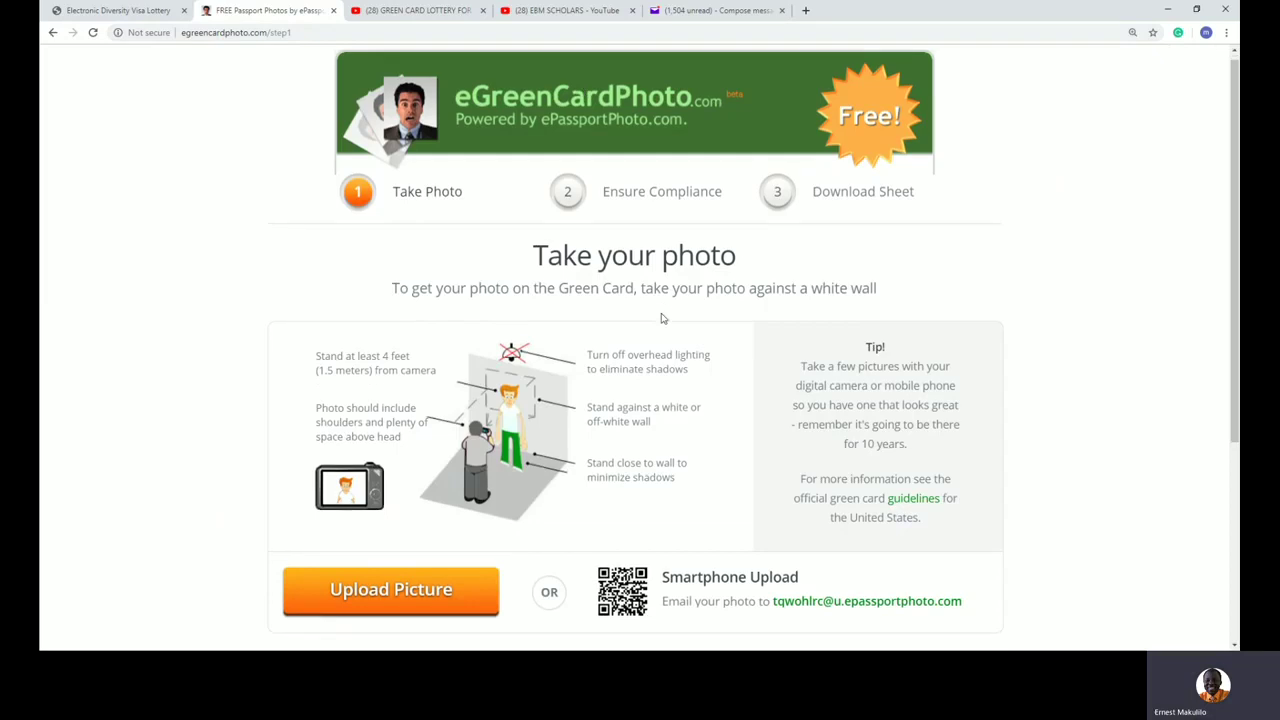
scroll(661, 318, down, 3)
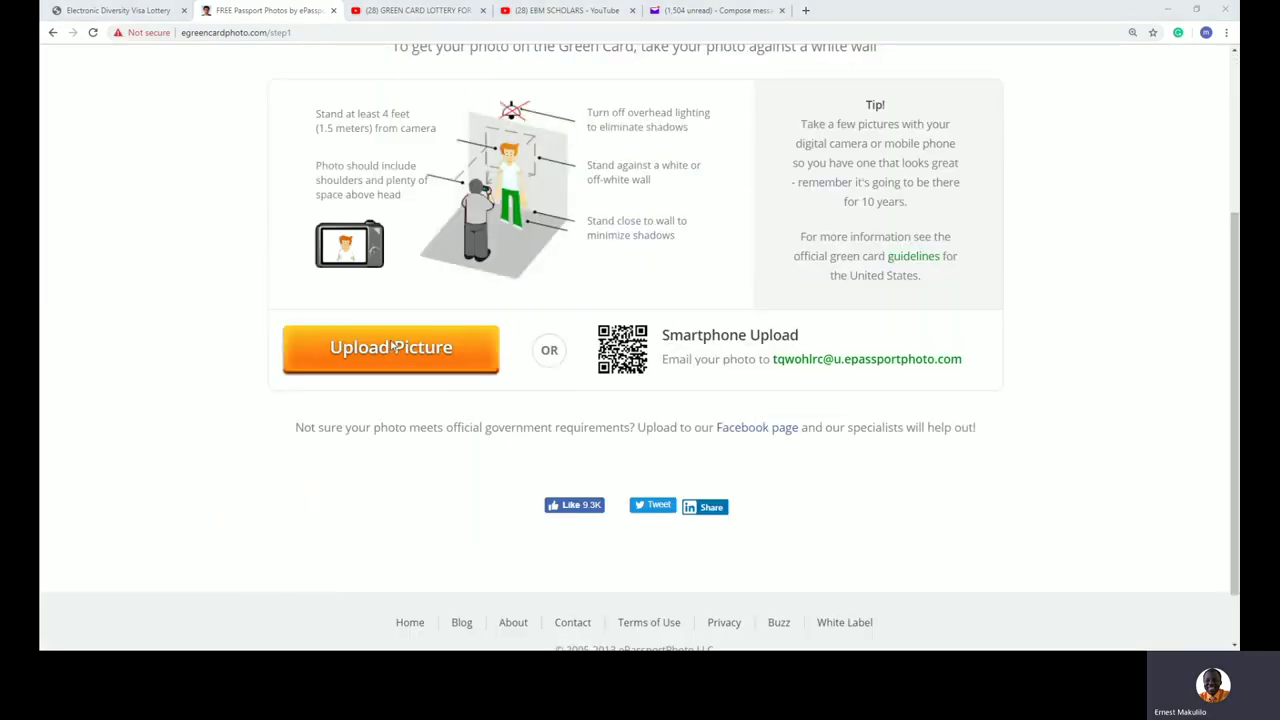
click(393, 346)
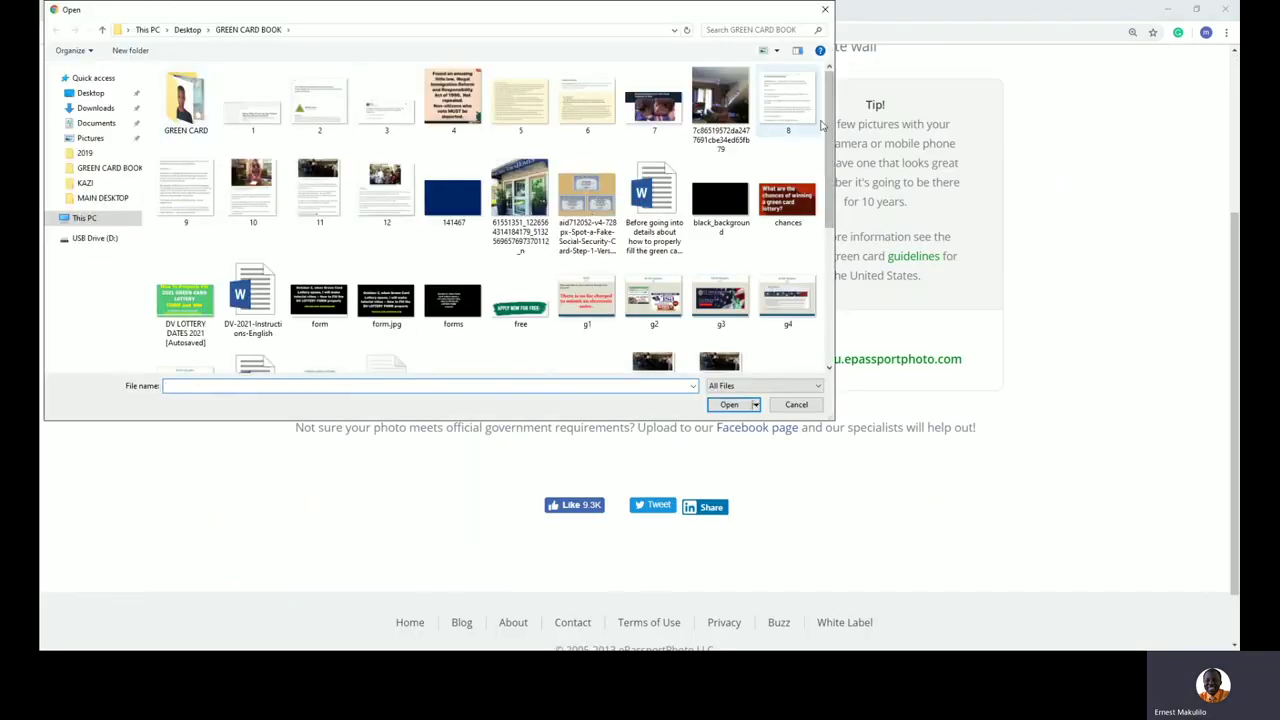
scroll(258, 268, down, 3)
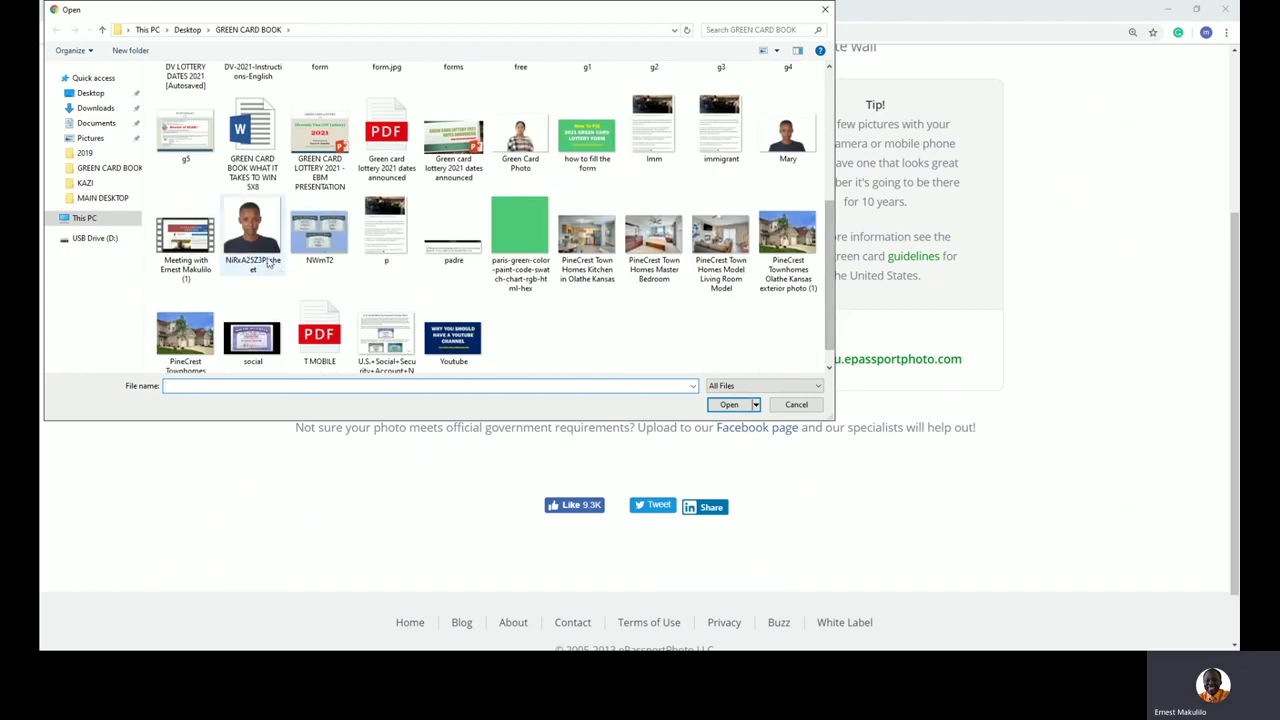
double_click(789, 140)
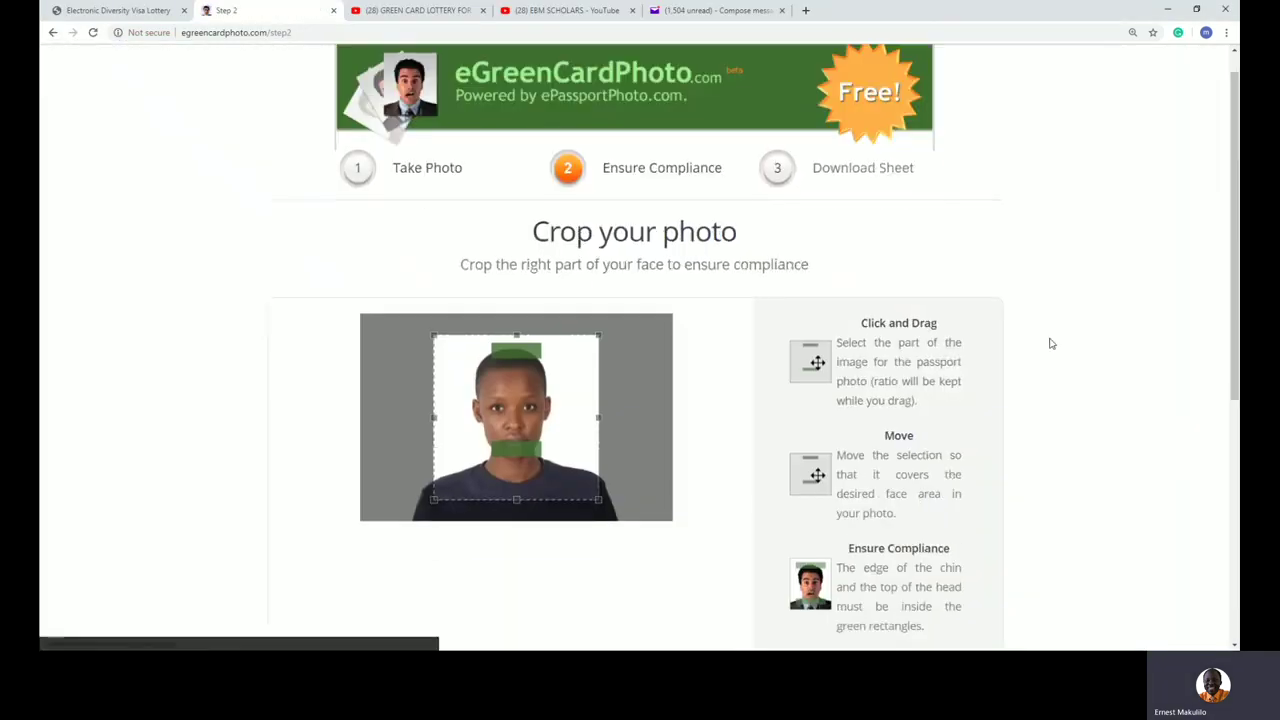
scroll(1050, 343, down, 1)
click(621, 421)
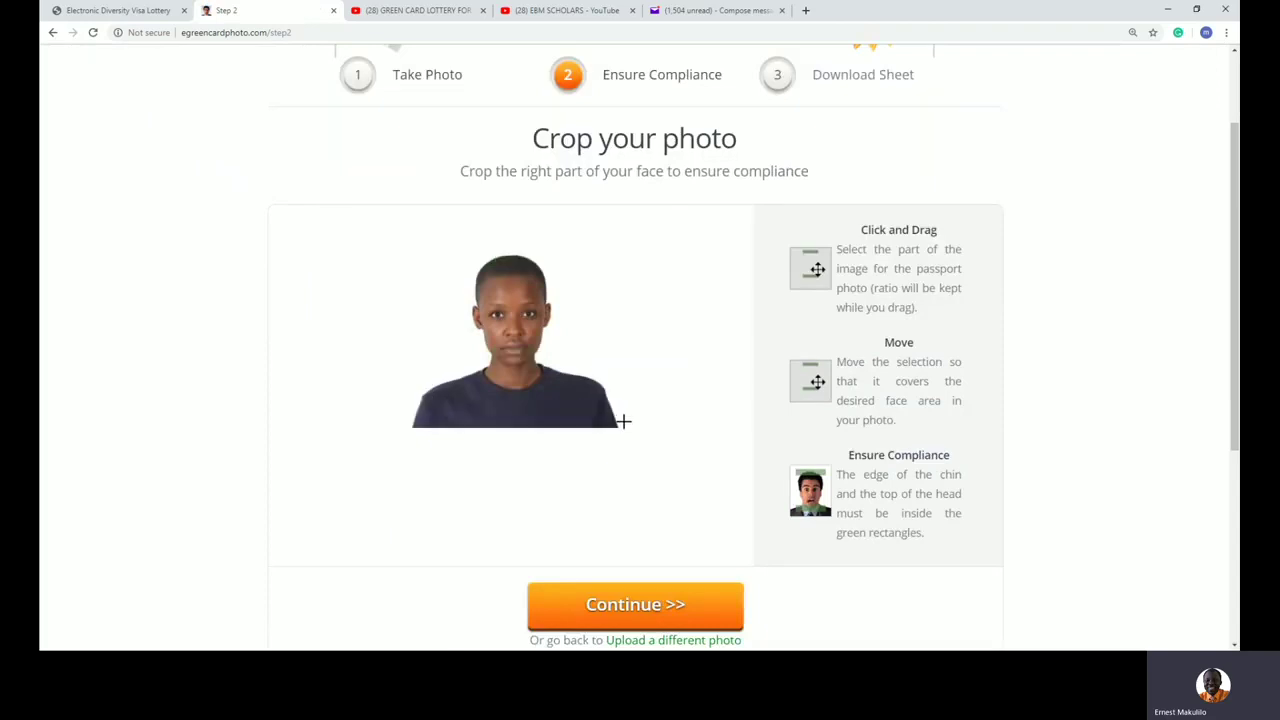
Step: Crop the photo around the head and shoulders, centred on the face, and continue
drag(846, 513, 804, 482)
click(801, 535)
drag(610, 423, 578, 367)
click(614, 410)
drag(617, 417, 434, 262)
mouse_move(560, 324)
mouse_down()
mouse_move(534, 335)
mouse_move(551, 334)
mouse_up()
click(659, 604)
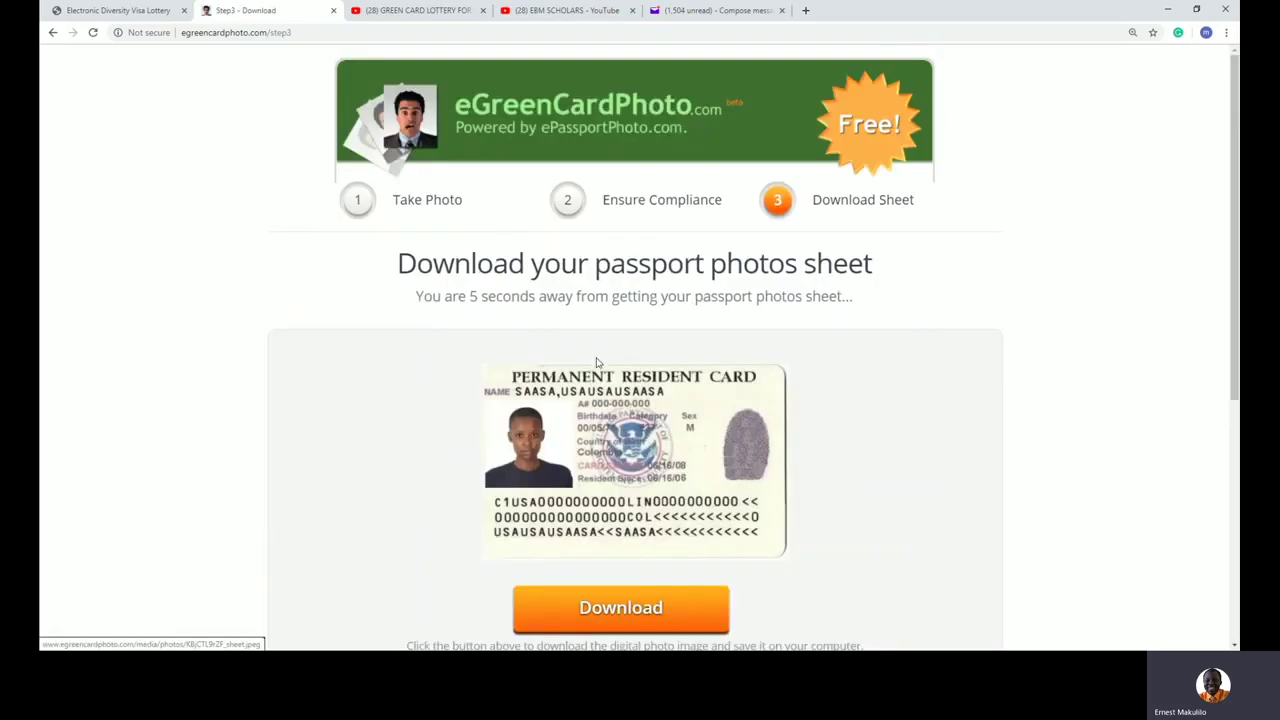
Step: Download and open the photo sheet, then return to the entry form's photo picker
click(652, 608)
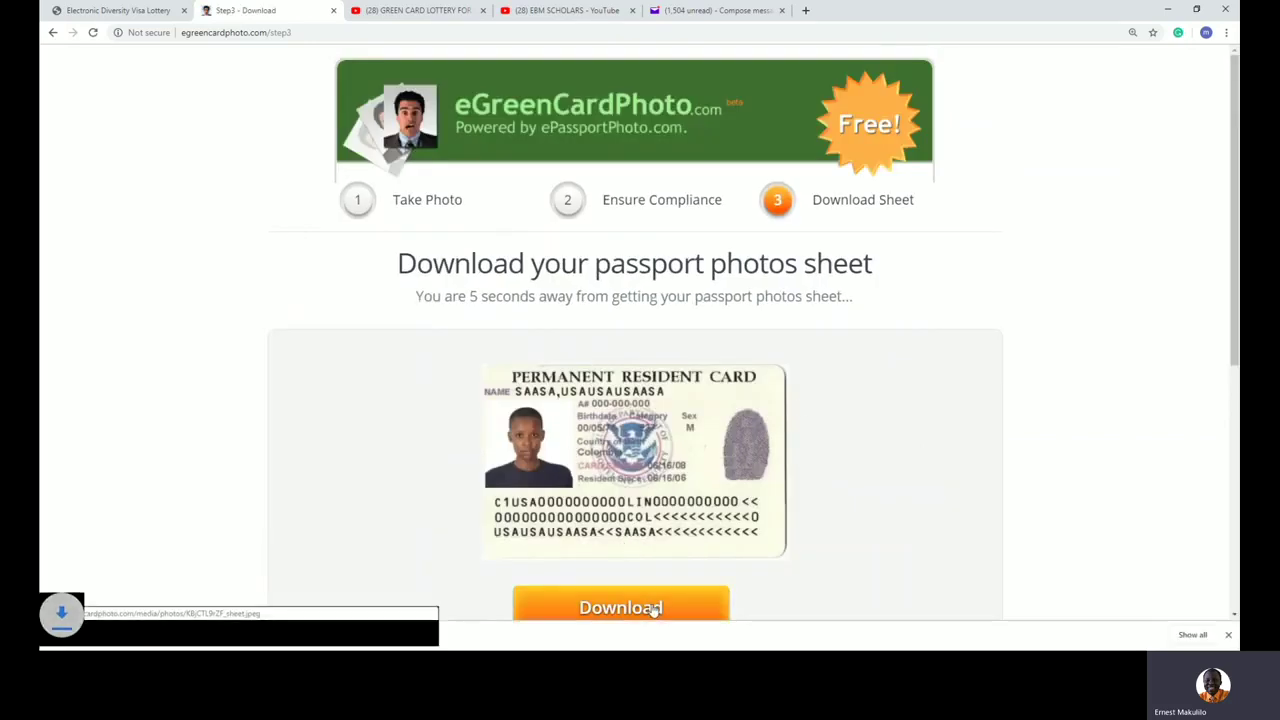
click(137, 642)
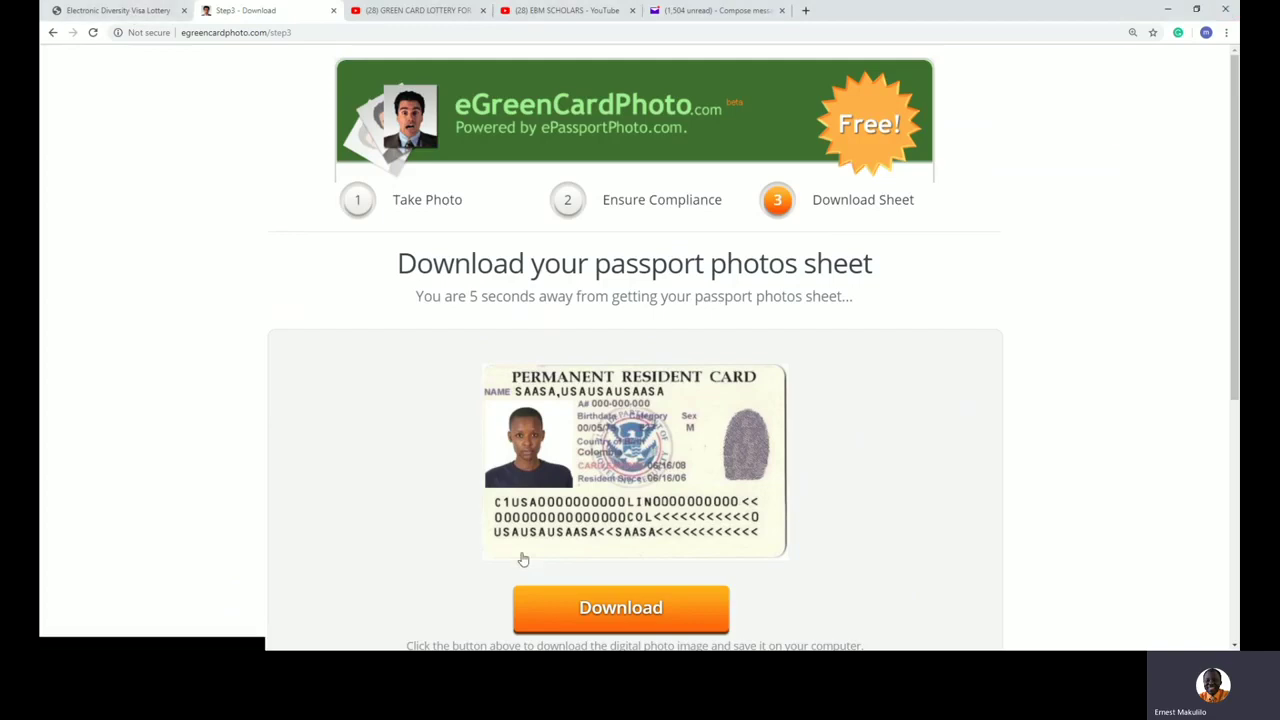
click(138, 10)
click(393, 352)
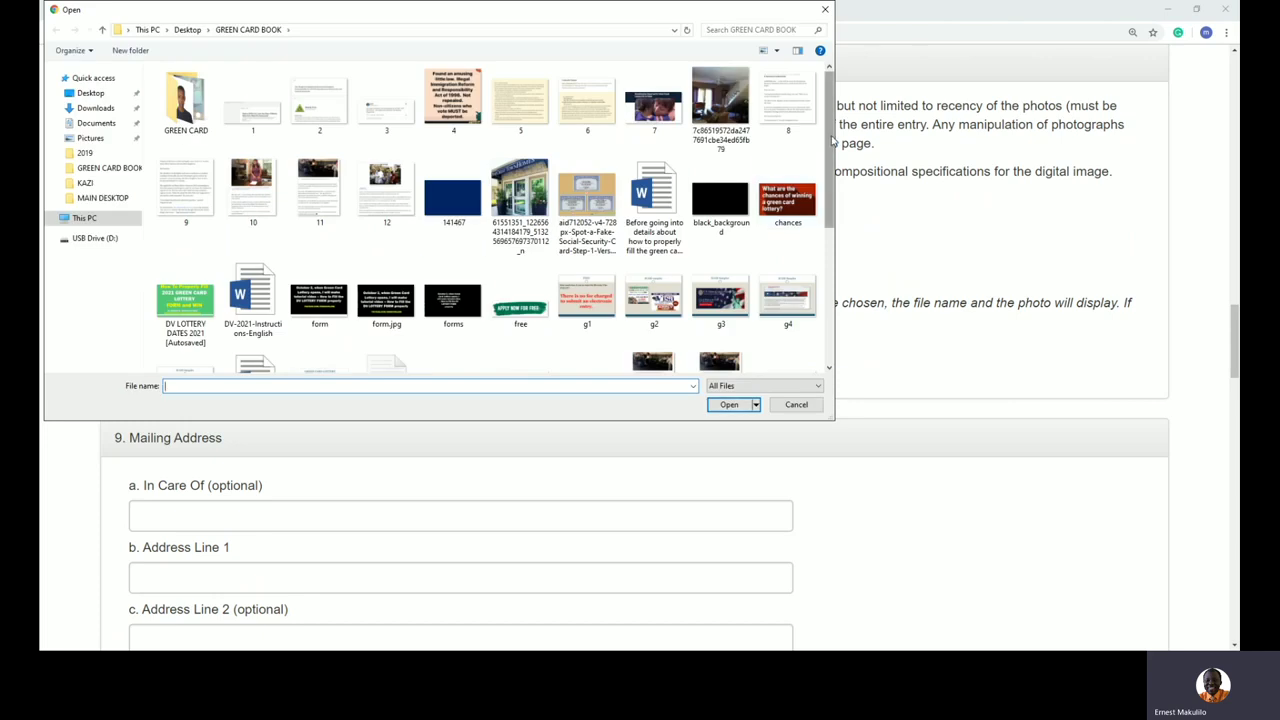
Step: Attach the photo, then scroll down to the Mailing Address section's In Care Of field
scroll(832, 210, down, 3)
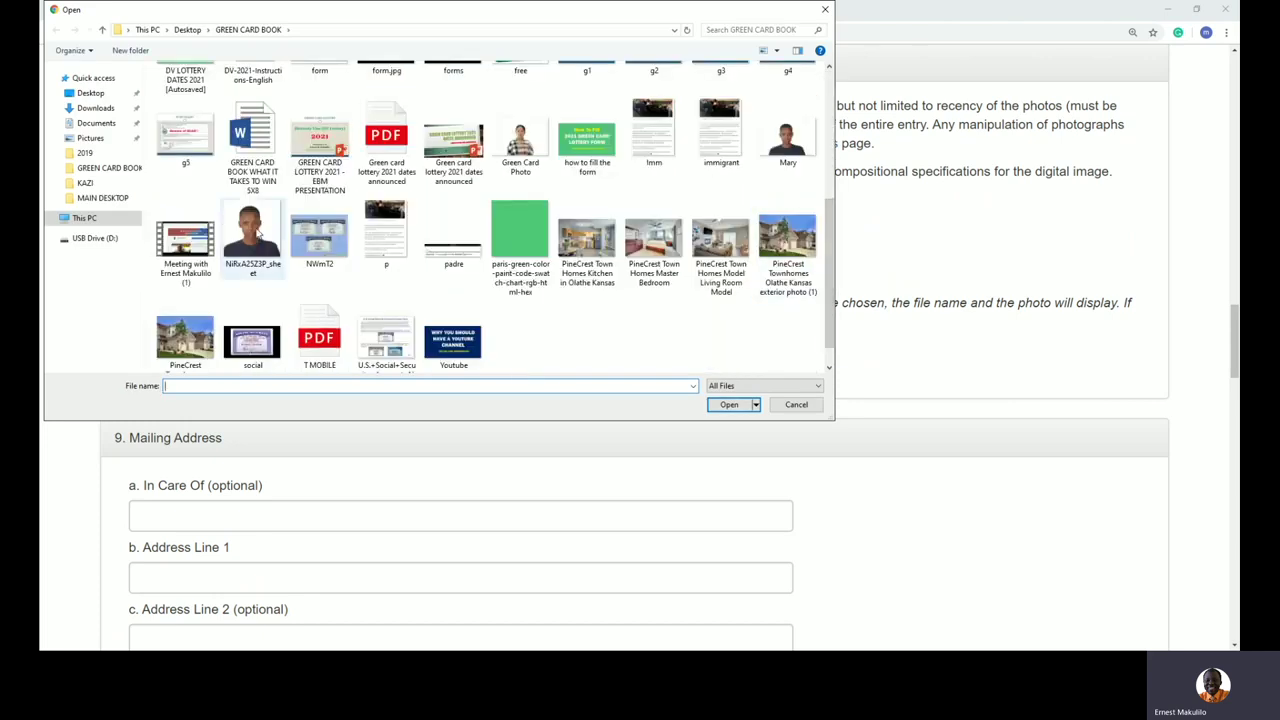
double_click(250, 232)
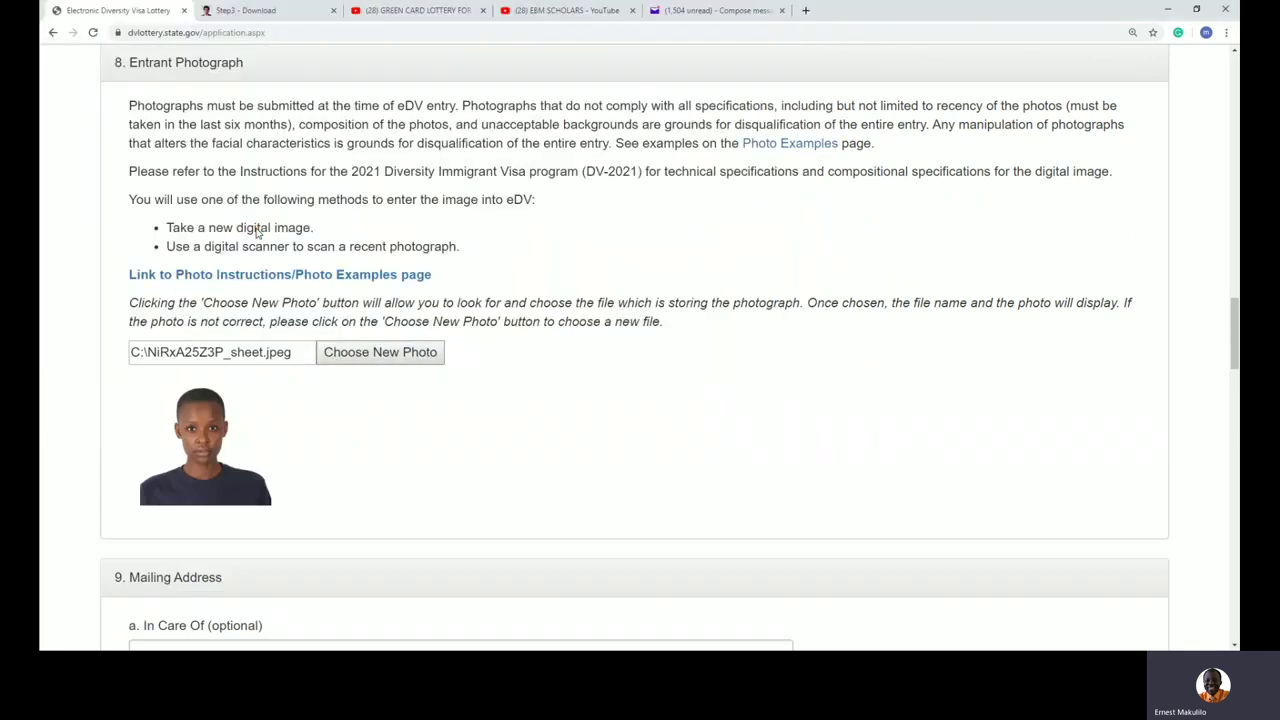
scroll(704, 406, down, 1)
scroll(704, 406, down, 1)
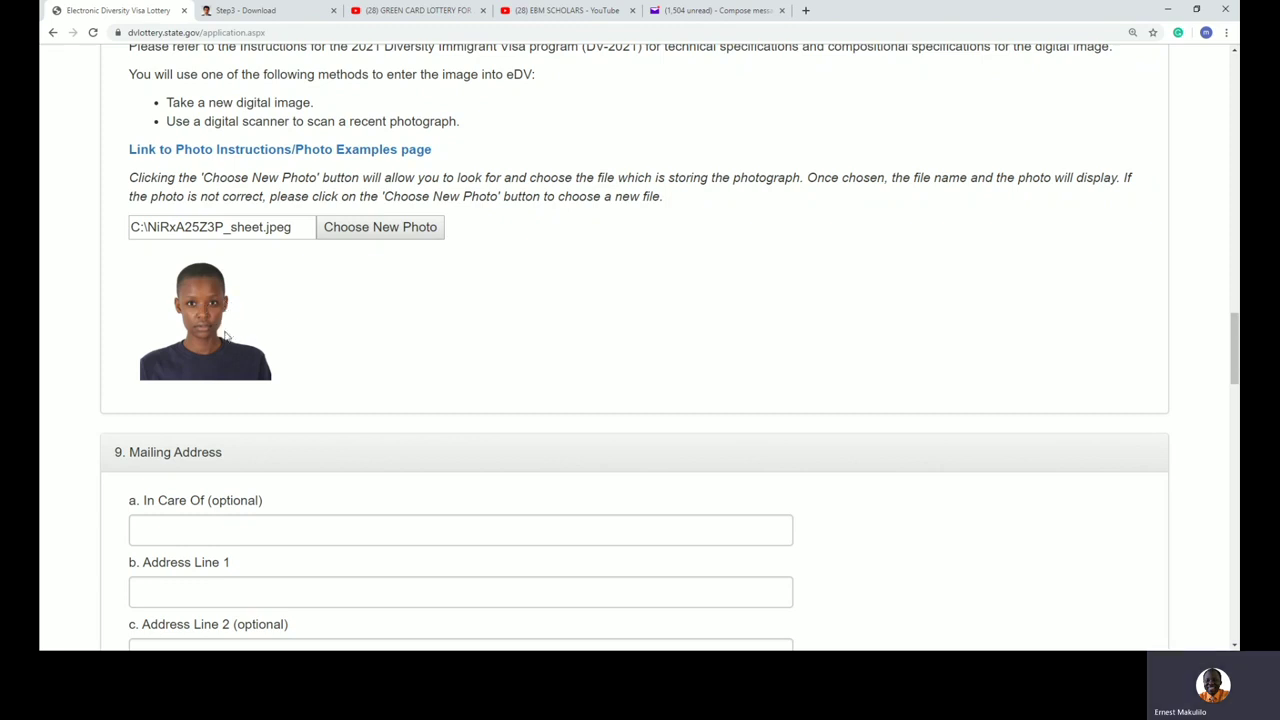
scroll(432, 370, down, 1)
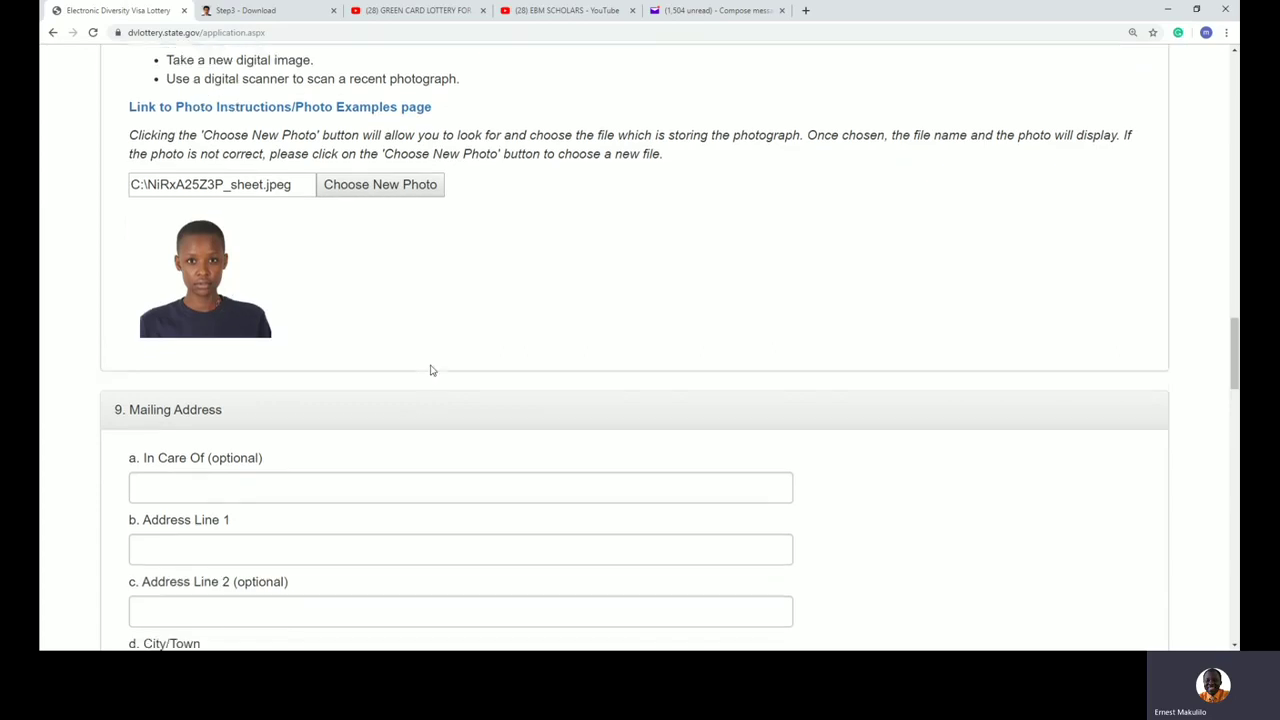
scroll(432, 370, down, 2)
drag(280, 251, 129, 250)
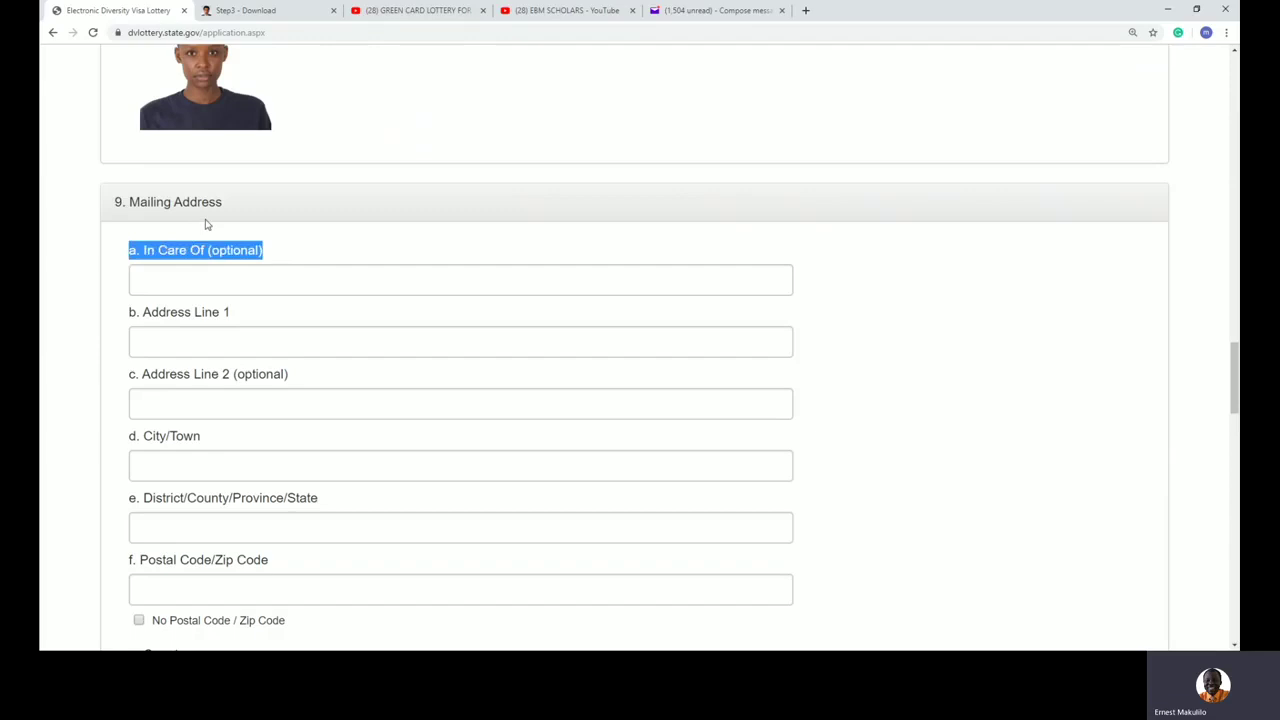
drag(172, 202, 129, 202)
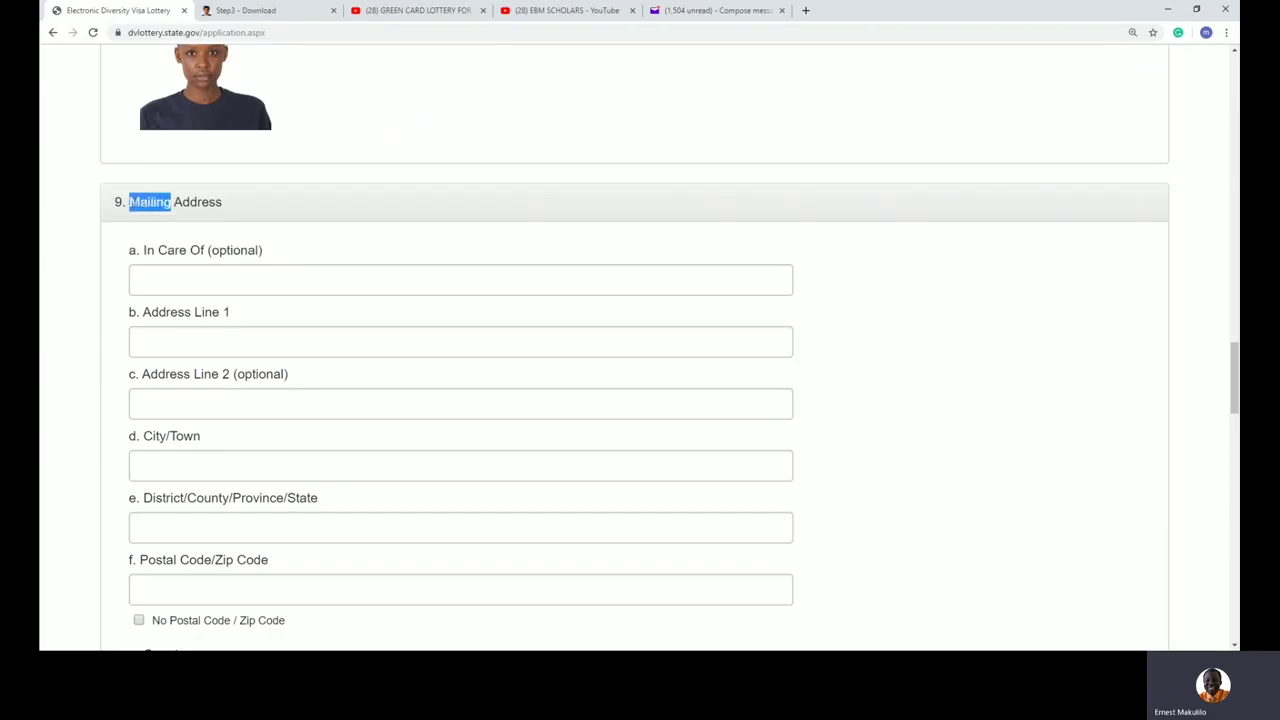
click(208, 287)
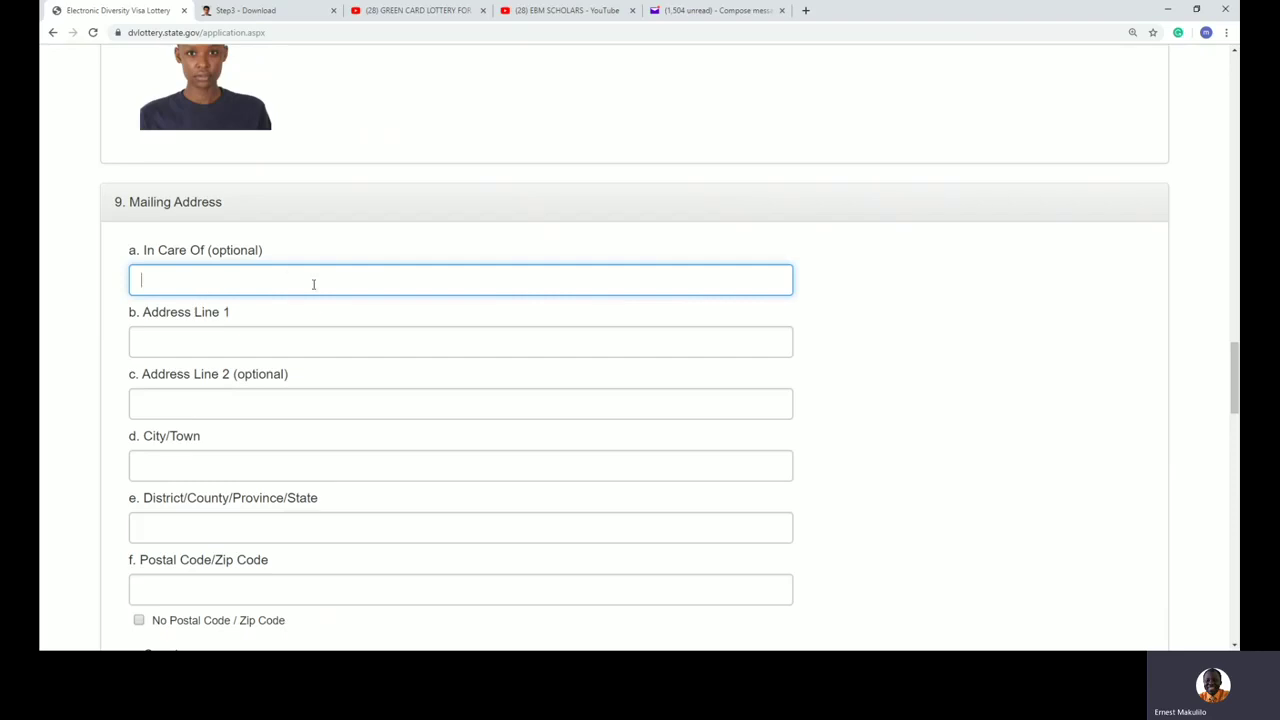
Step: Enter the in-care-of name in capitals and the P.O. box as Address Line 1
click(274, 251)
click(264, 279)
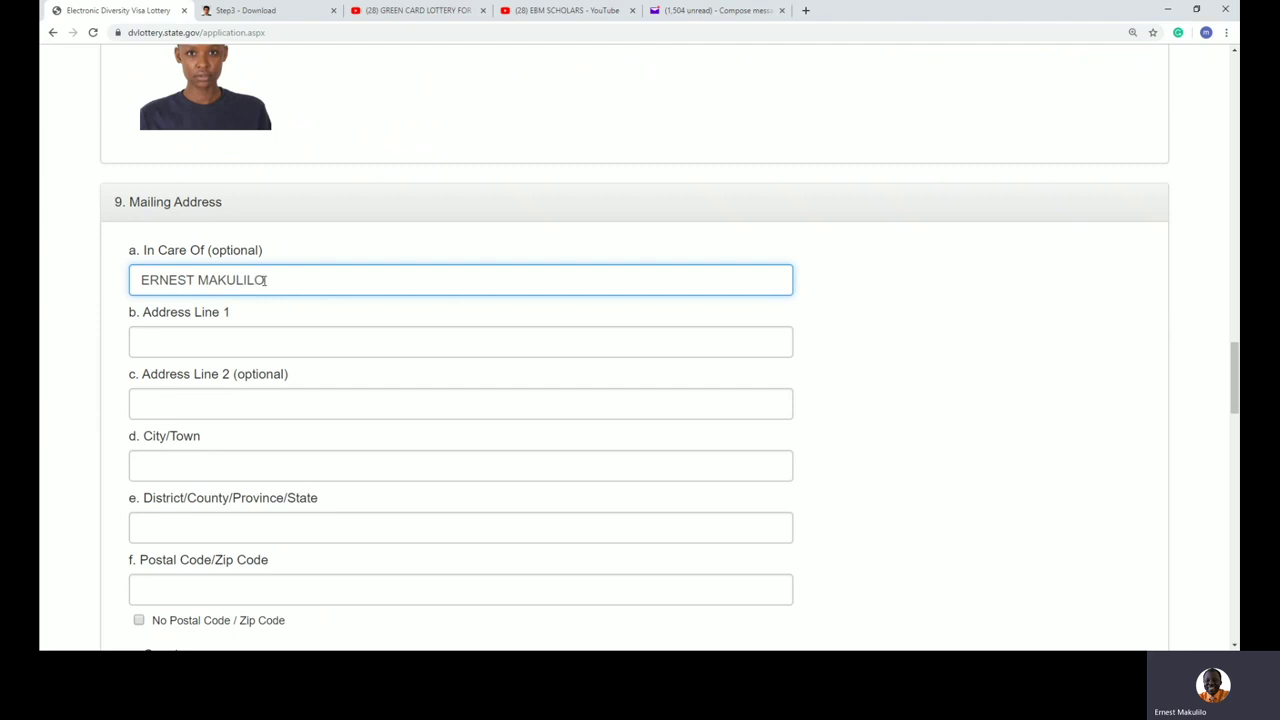
click(262, 343)
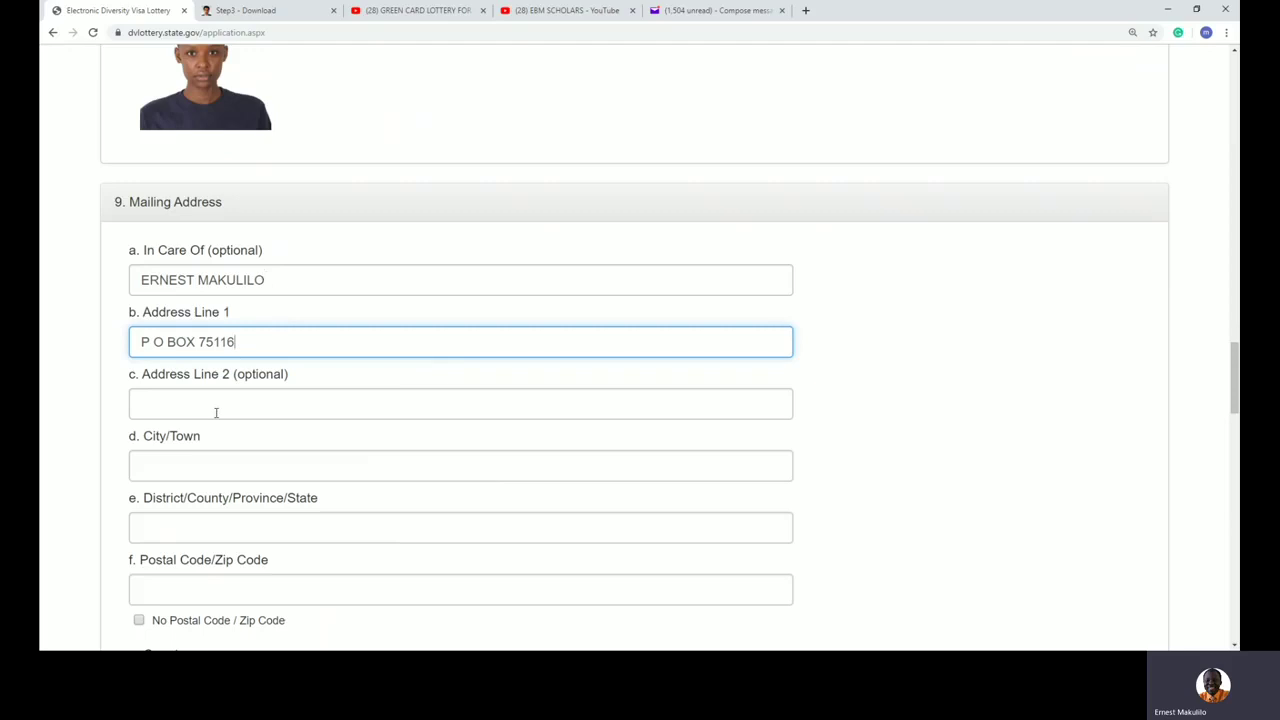
Step: Set City/Town and District to DAR ES SALAAM, leaving optional Address Line 2 blank
drag(300, 375, 221, 375)
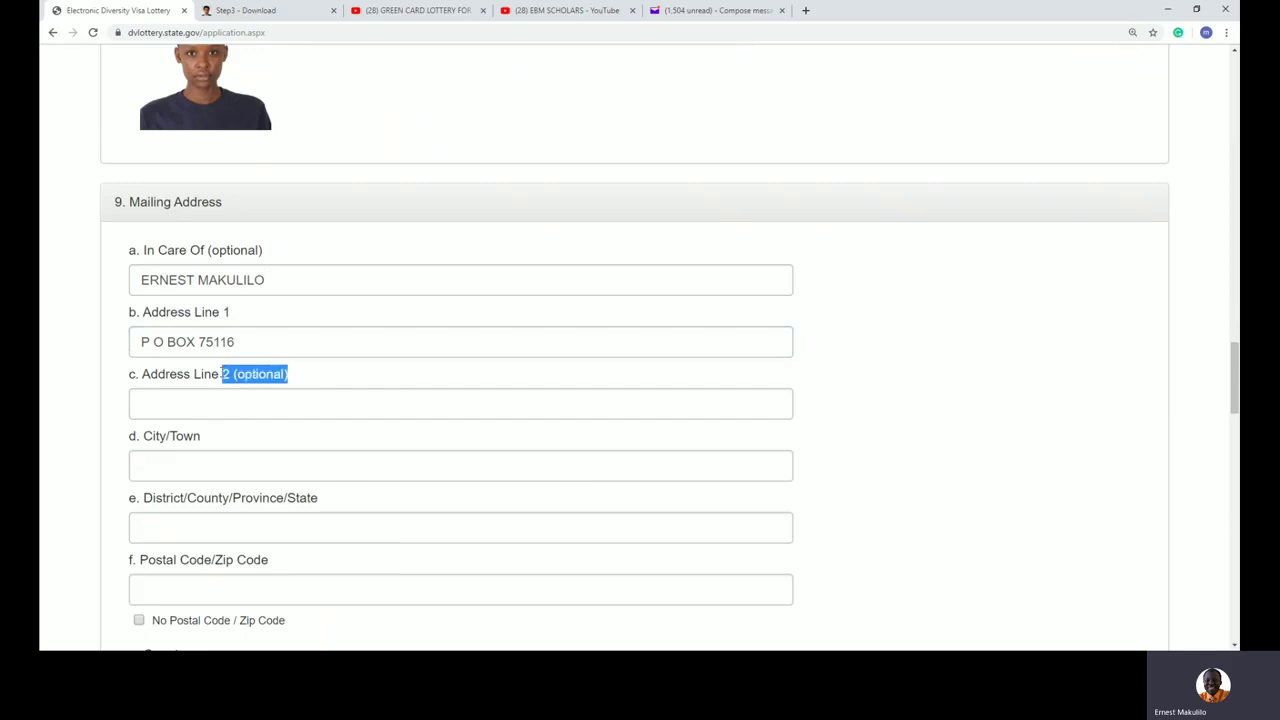
click(200, 463)
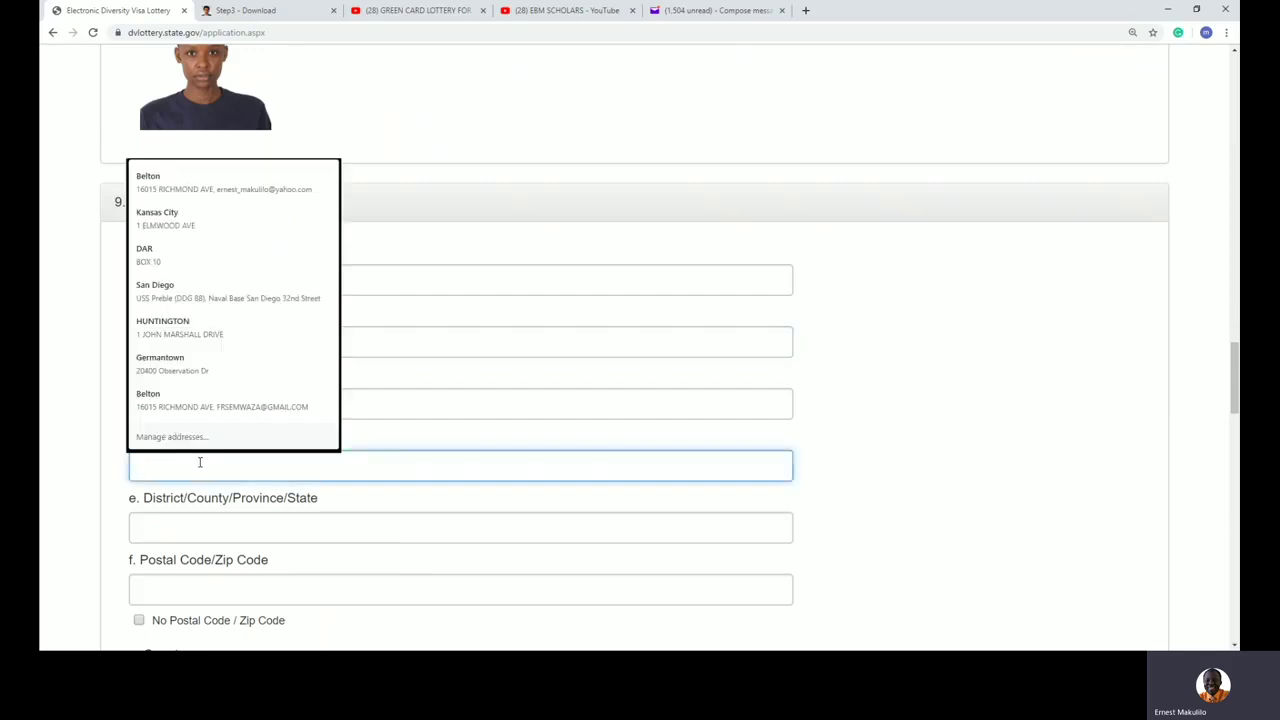
text(DAR ES SALAA)
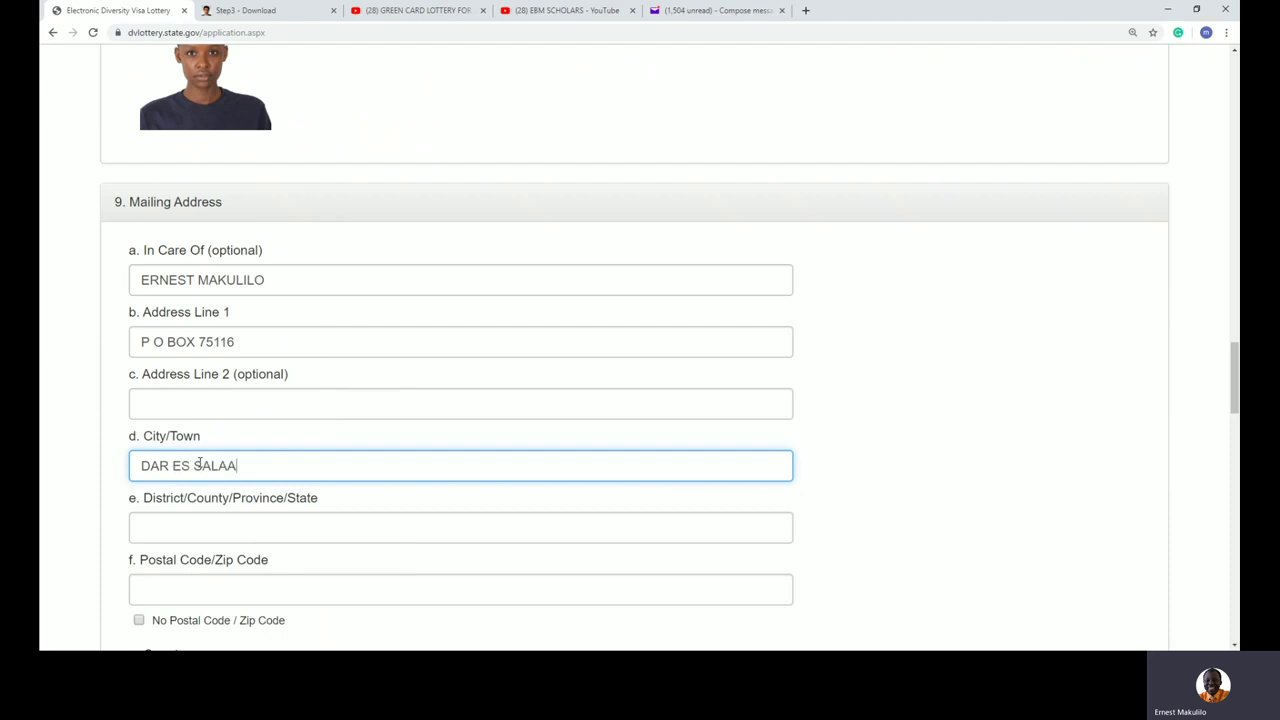
text(M)
click(268, 533)
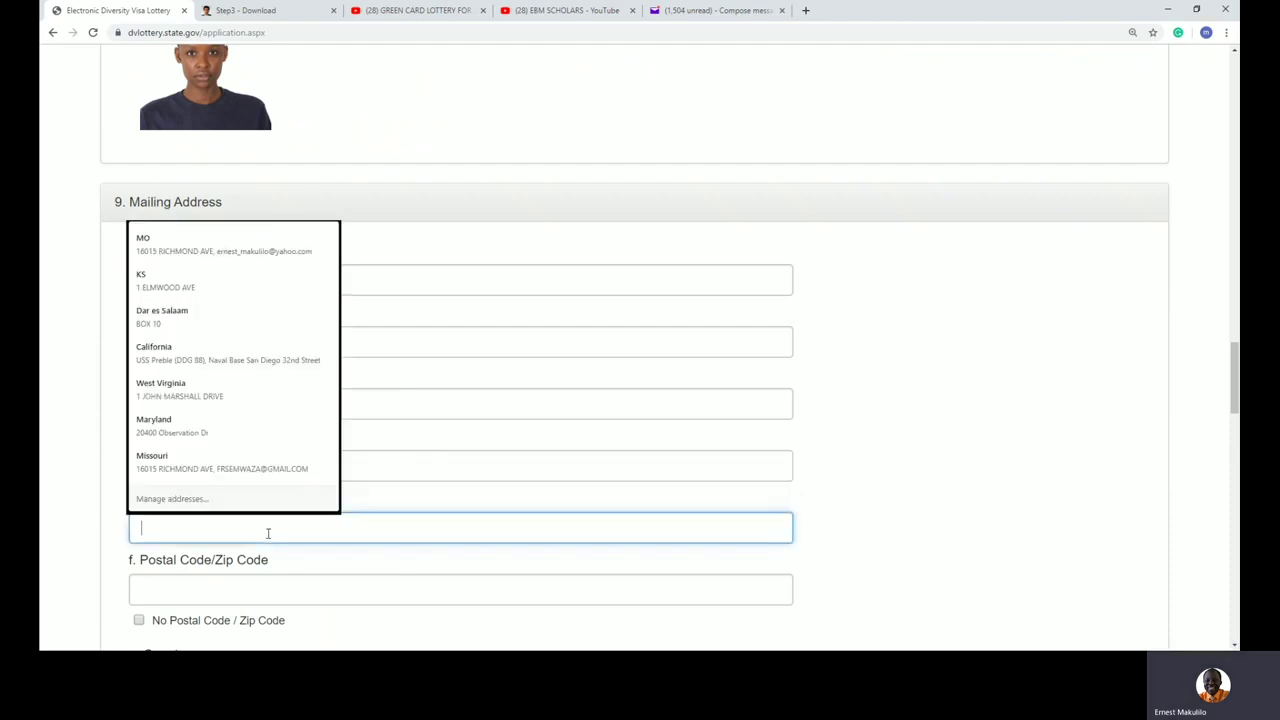
text(DAR)
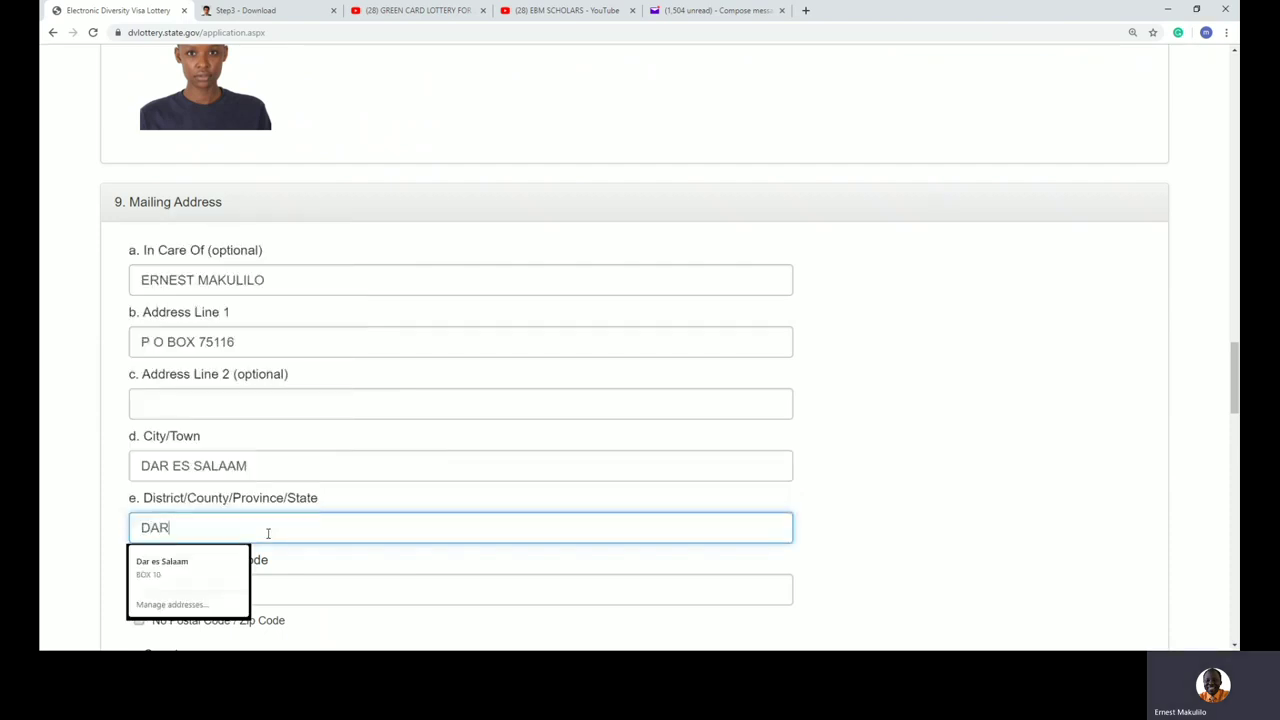
text( ES SALAAM)
click(1089, 569)
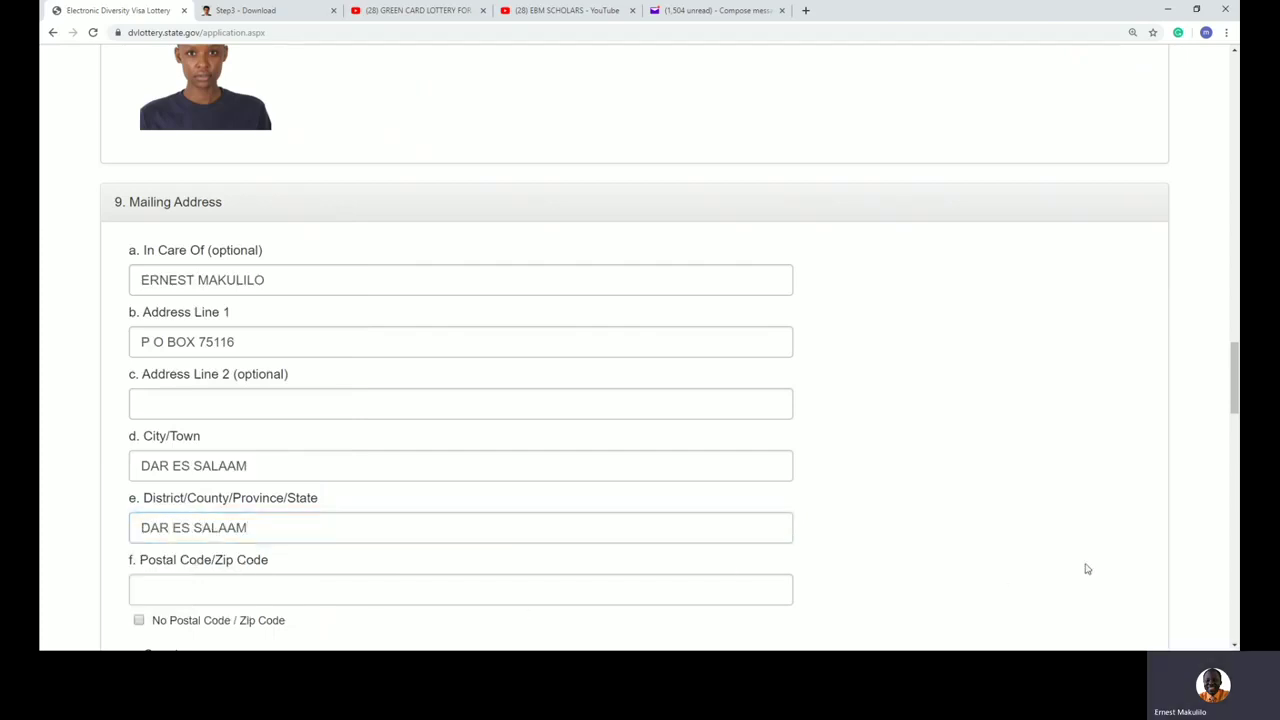
click(284, 596)
click(946, 489)
Step: Try a postal code, then tick and untick the No Postal Code checkbox
scroll(946, 489, down, 2)
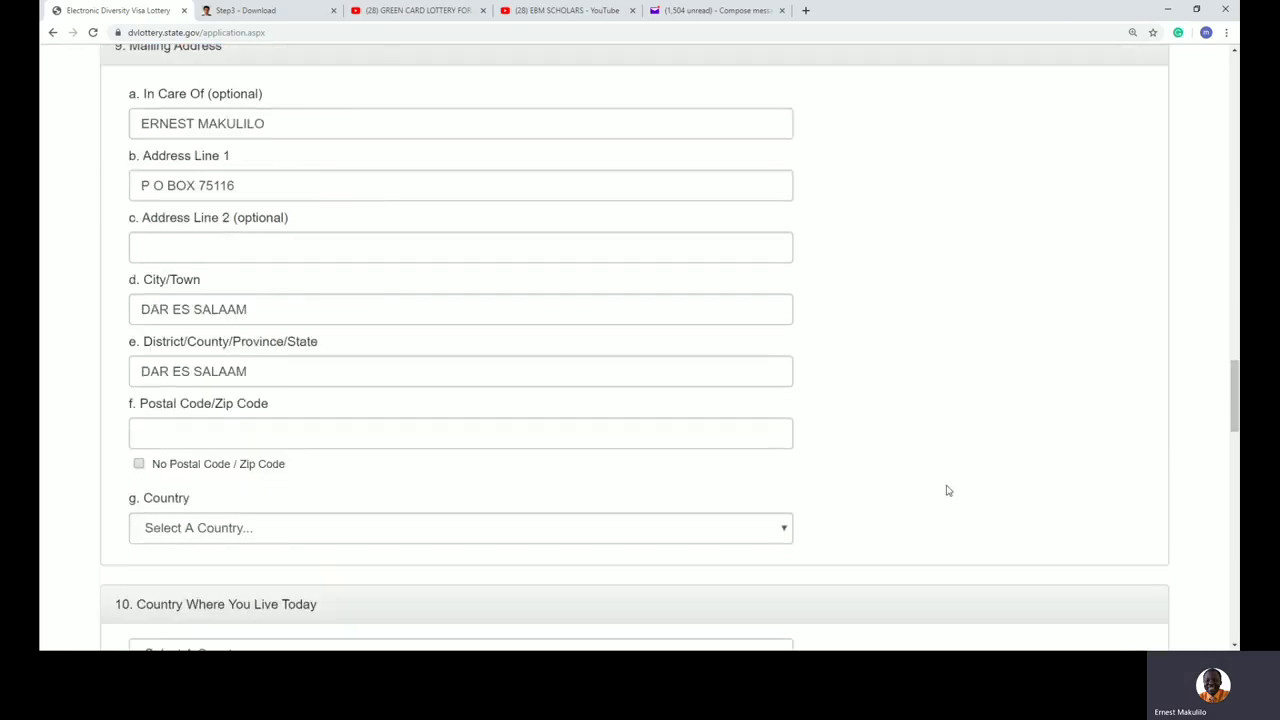
drag(268, 372, 216, 372)
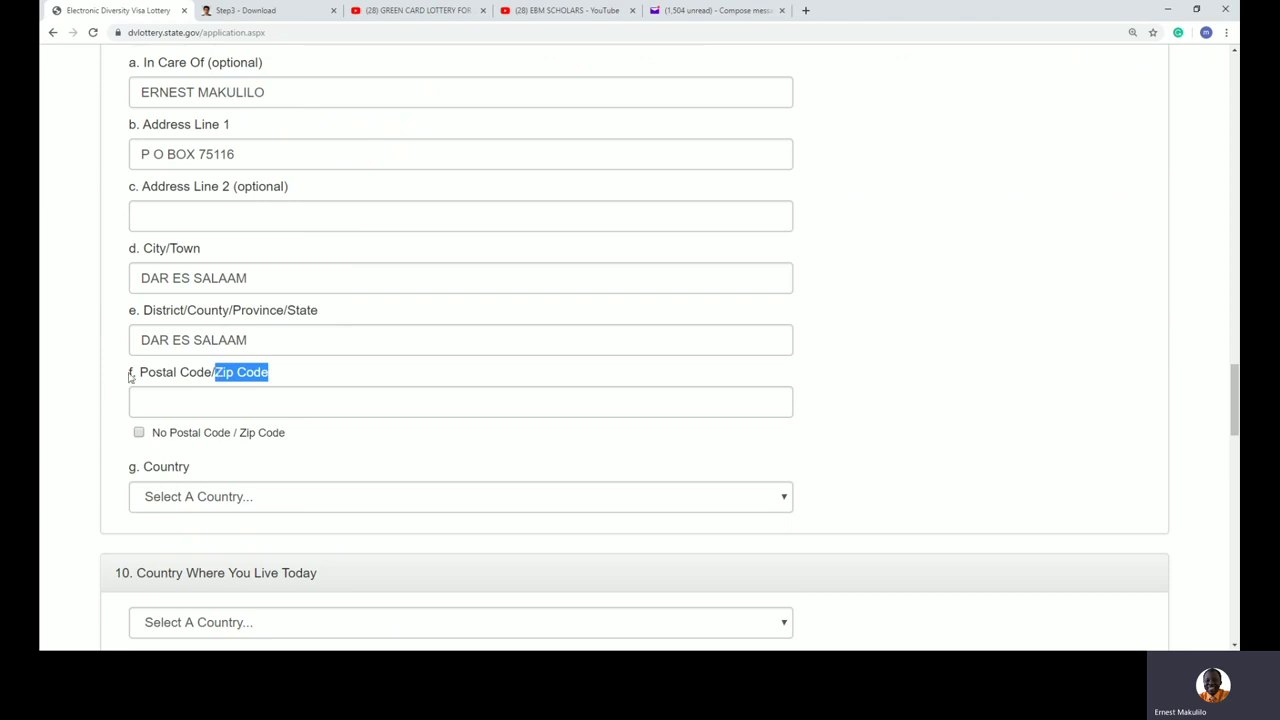
click(160, 399)
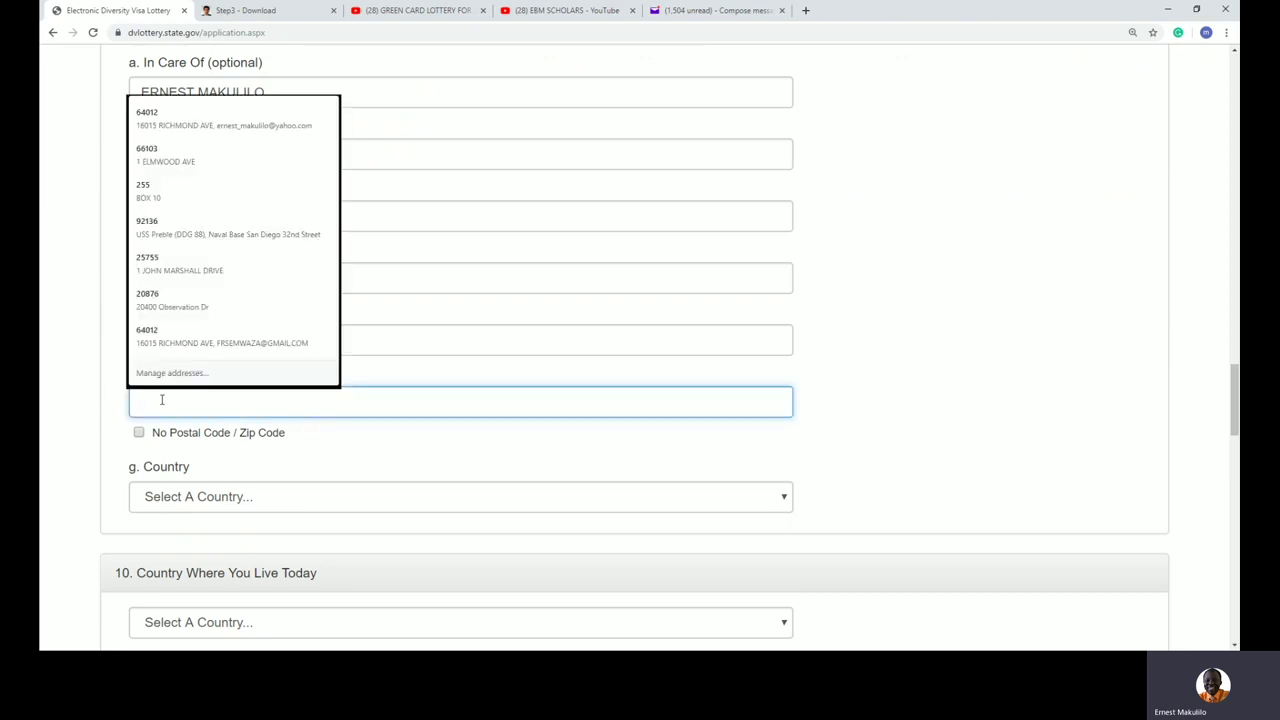
text(255)
key(BackSpace)
key(BackSpace)
key(BackSpace)
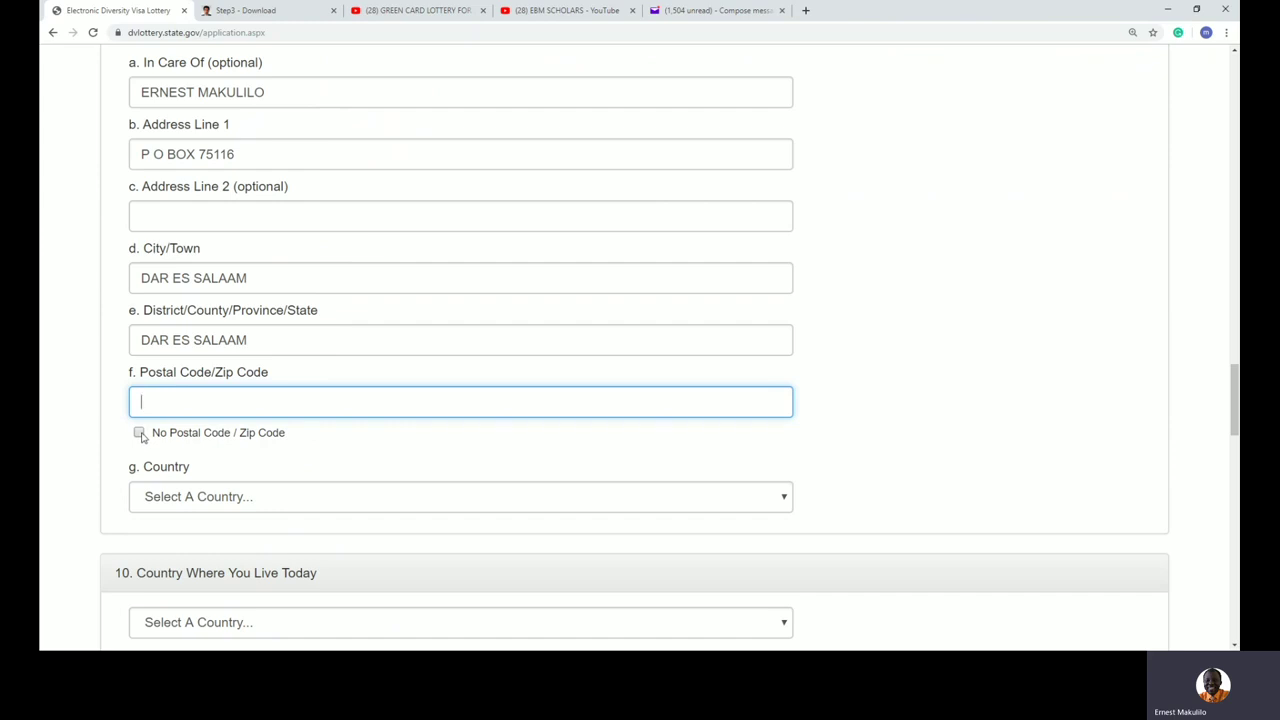
click(140, 433)
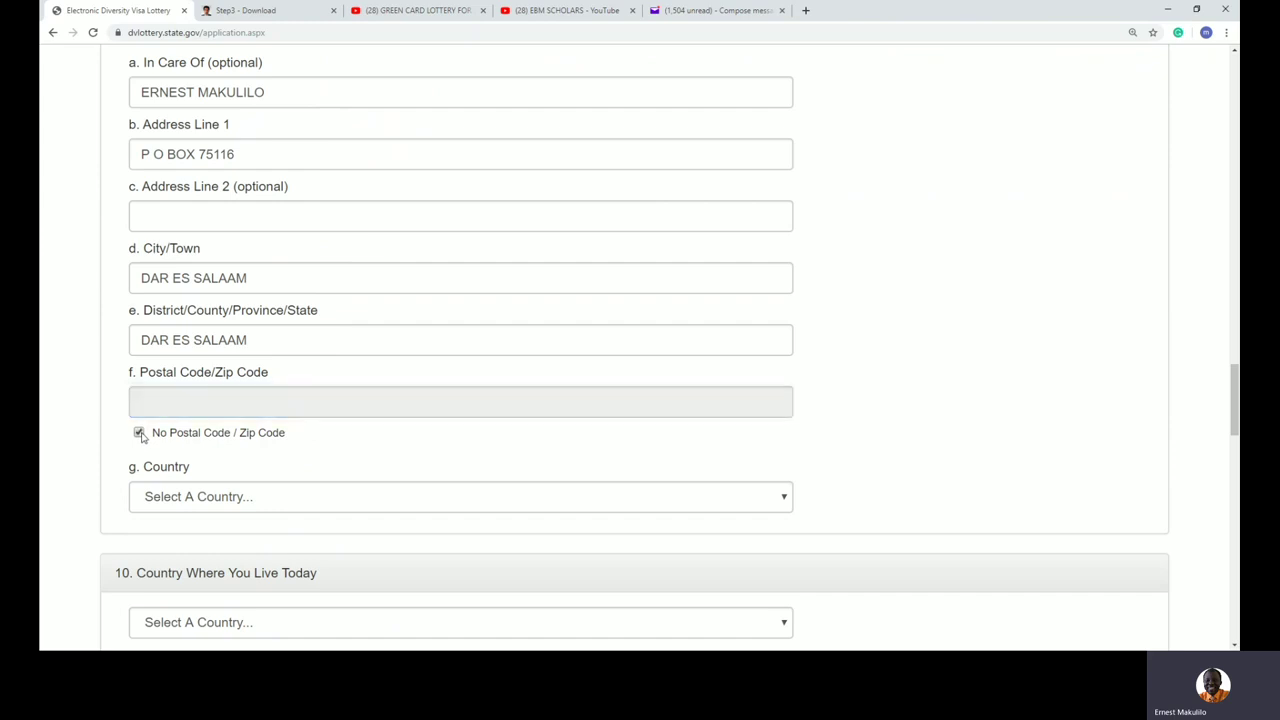
click(140, 433)
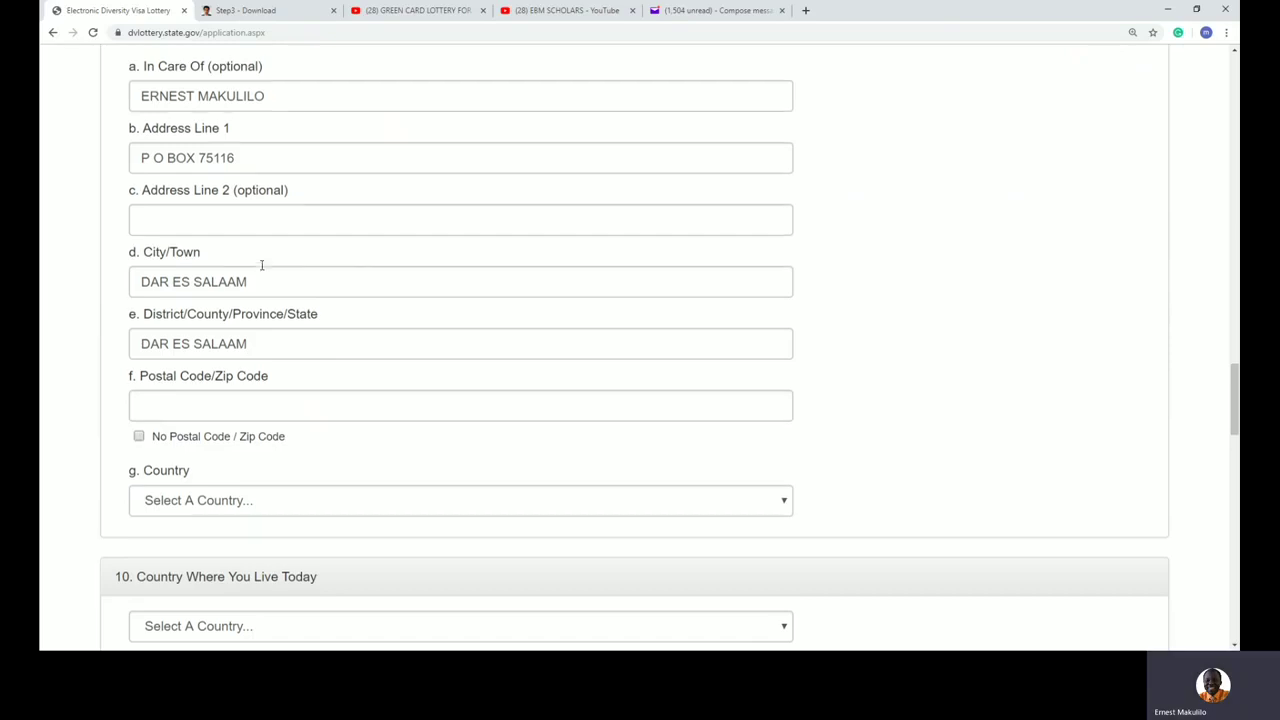
scroll(261, 265, up, 3)
scroll(261, 265, down, 2)
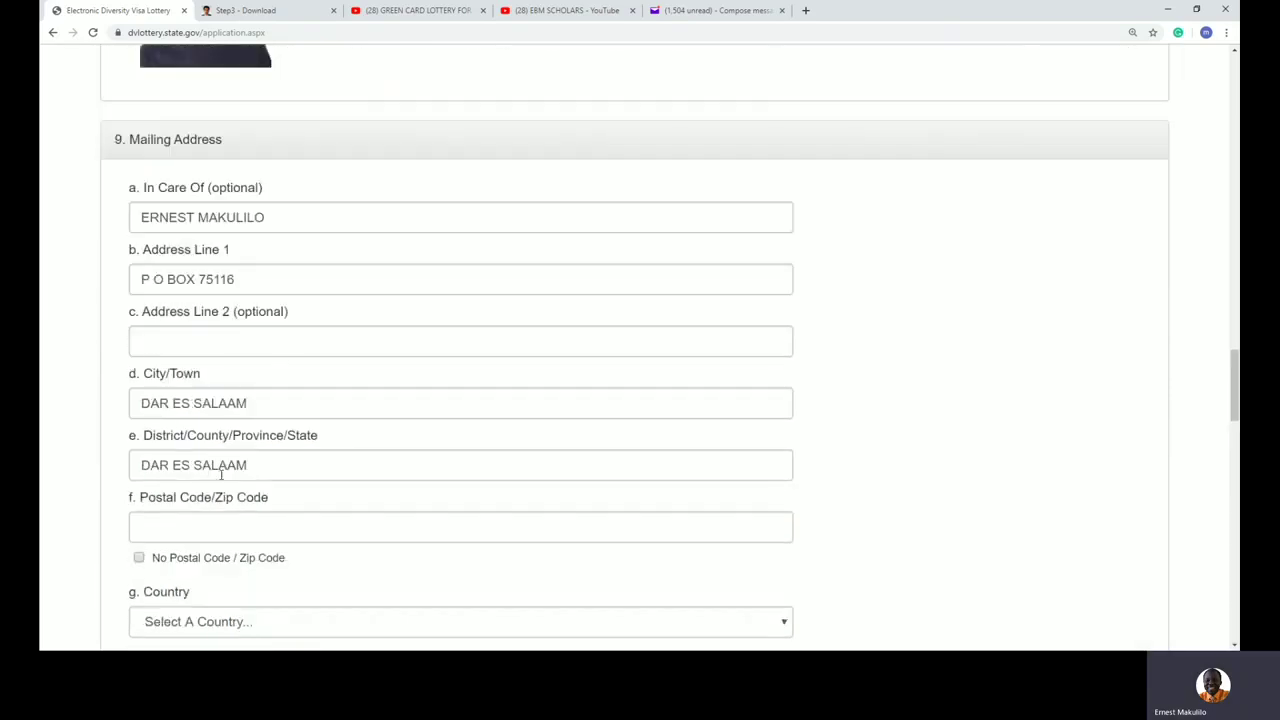
Step: Clear In Care Of and rewrite Address Lines 1 and 2 as a street and house number
click(277, 217)
drag(277, 217, 116, 217)
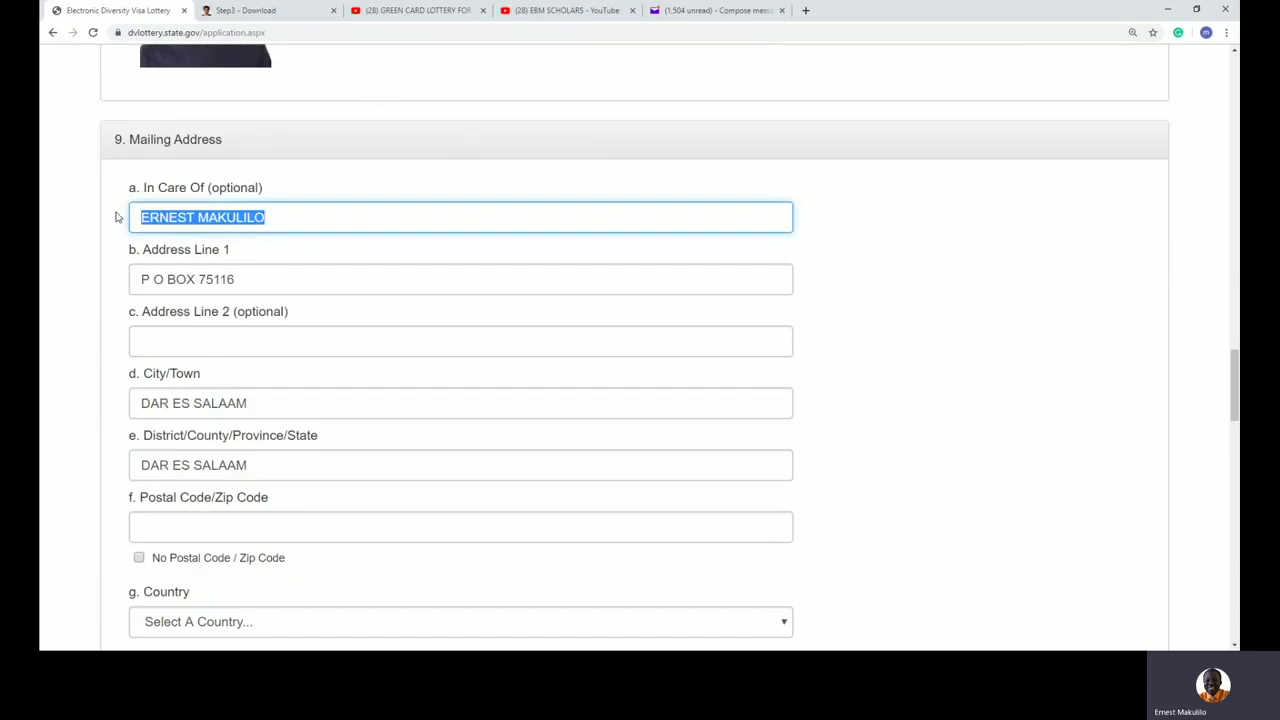
key(BackSpace)
drag(266, 281, 122, 283)
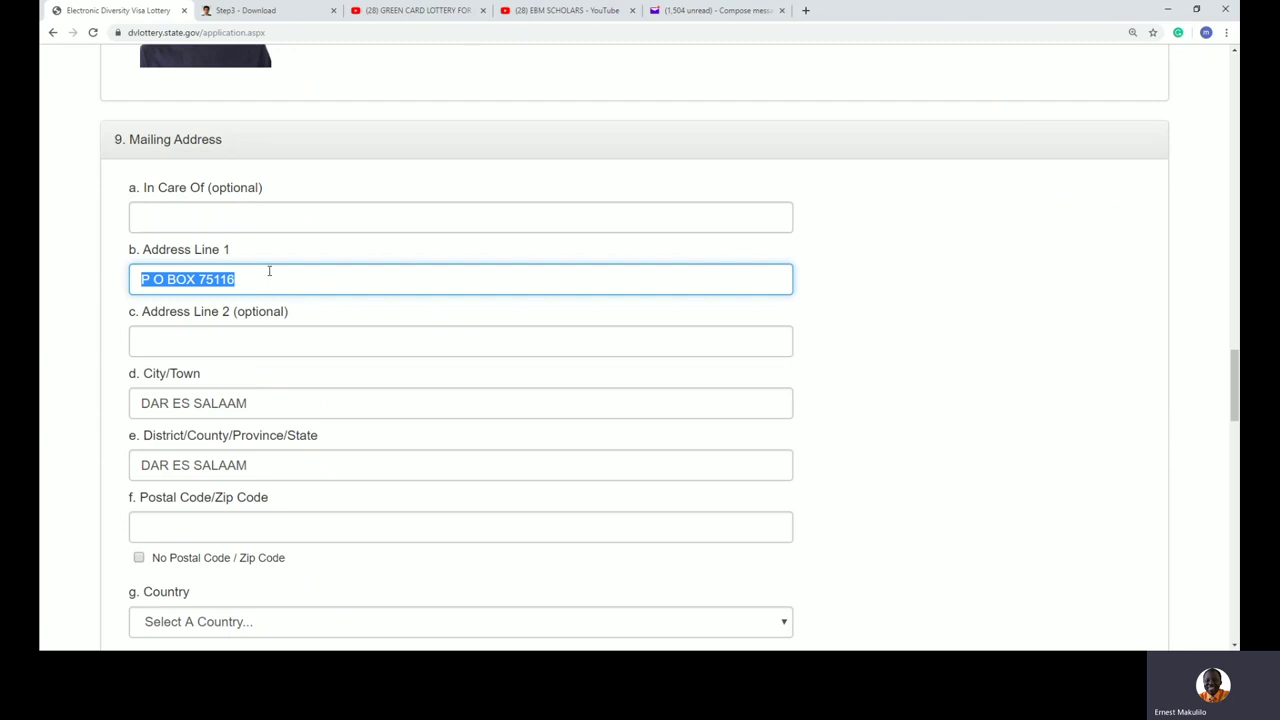
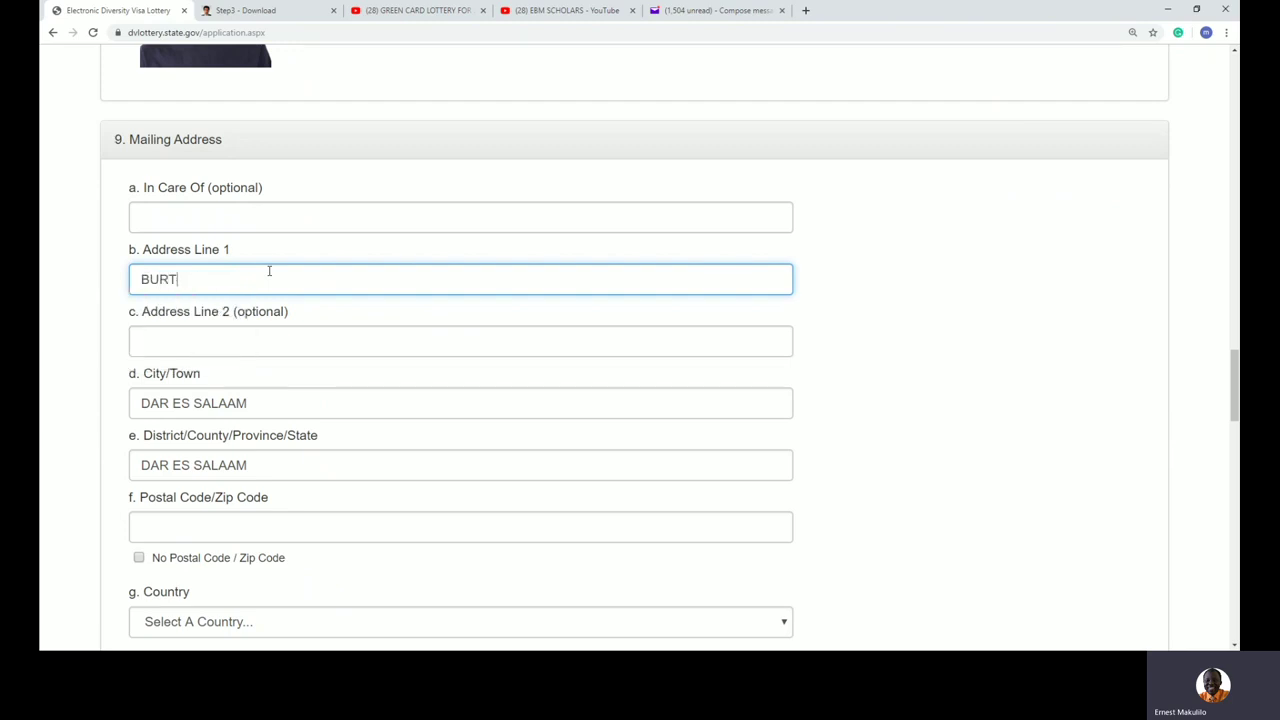
click(207, 341)
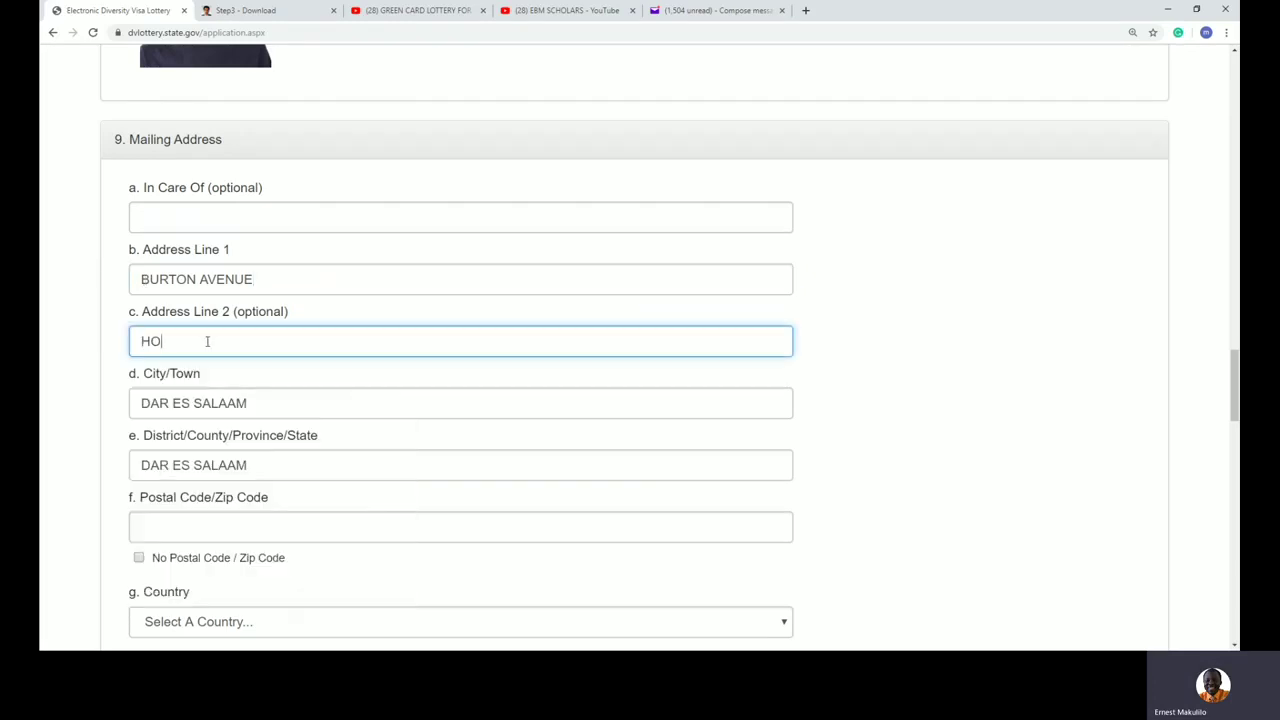
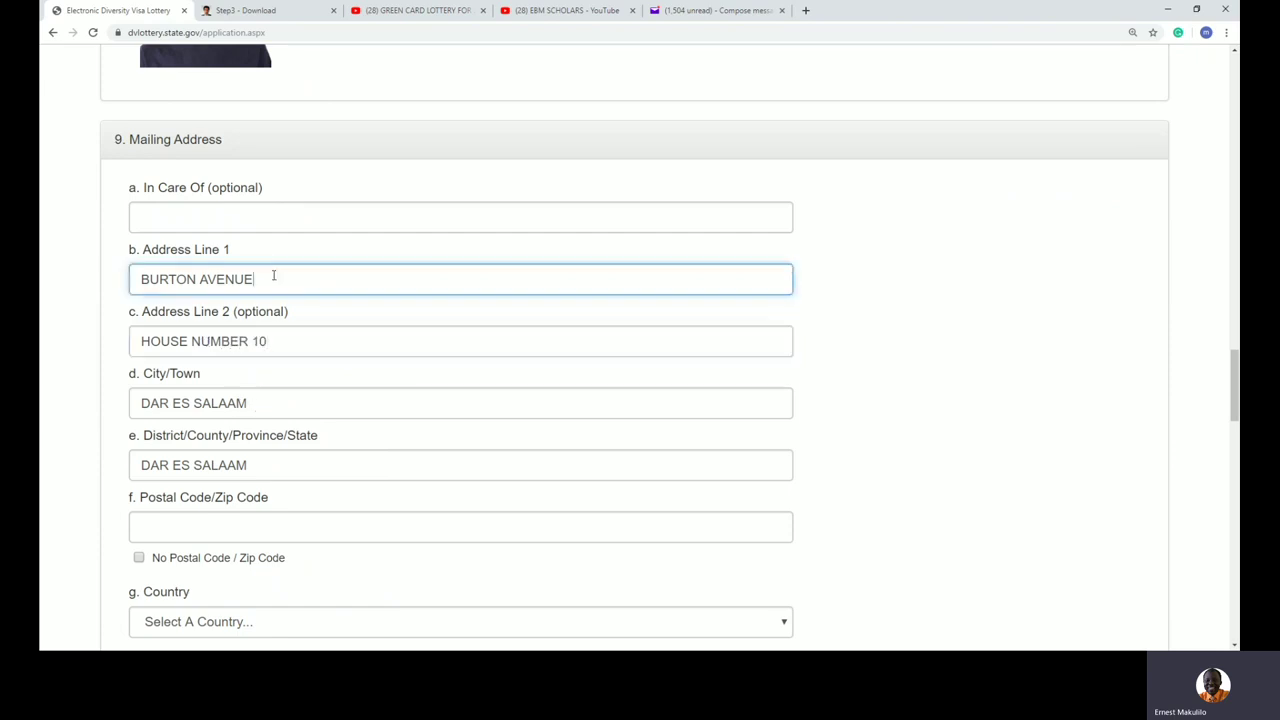
Step: Reduce Address Line 1 to the box number, retype the care-of name, and empty Address Line 2
drag(280, 279, 96, 271)
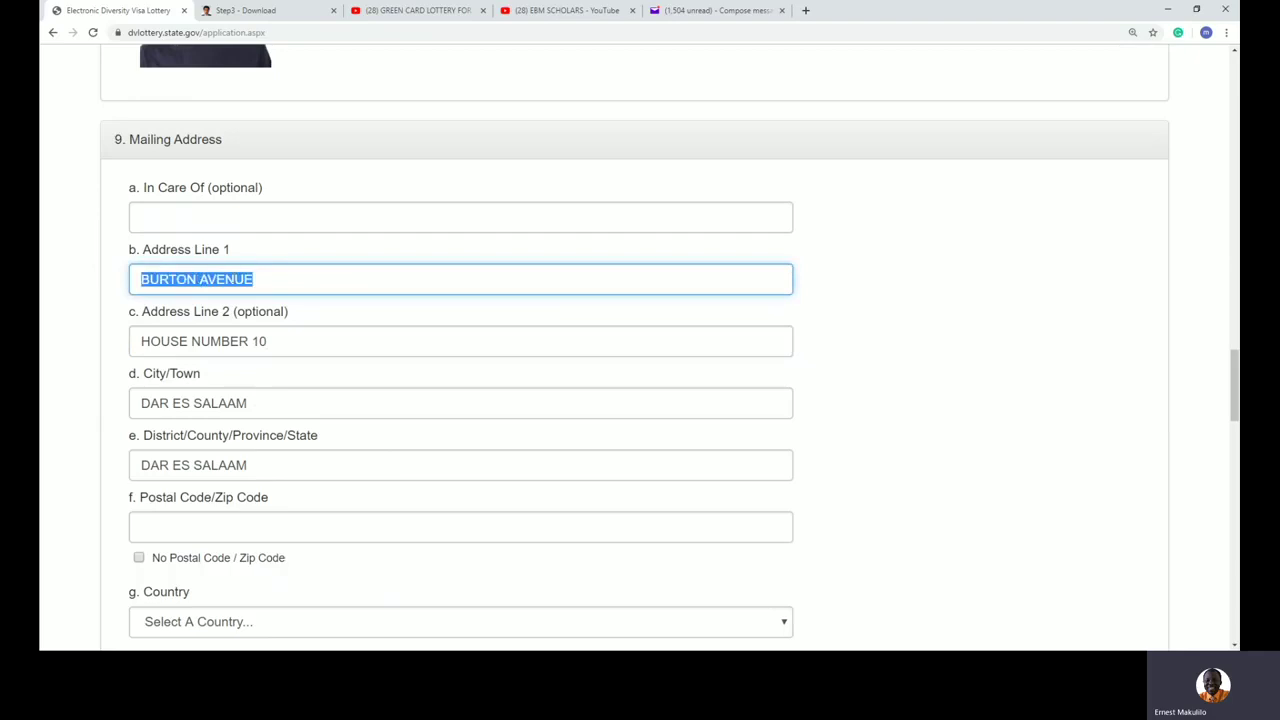
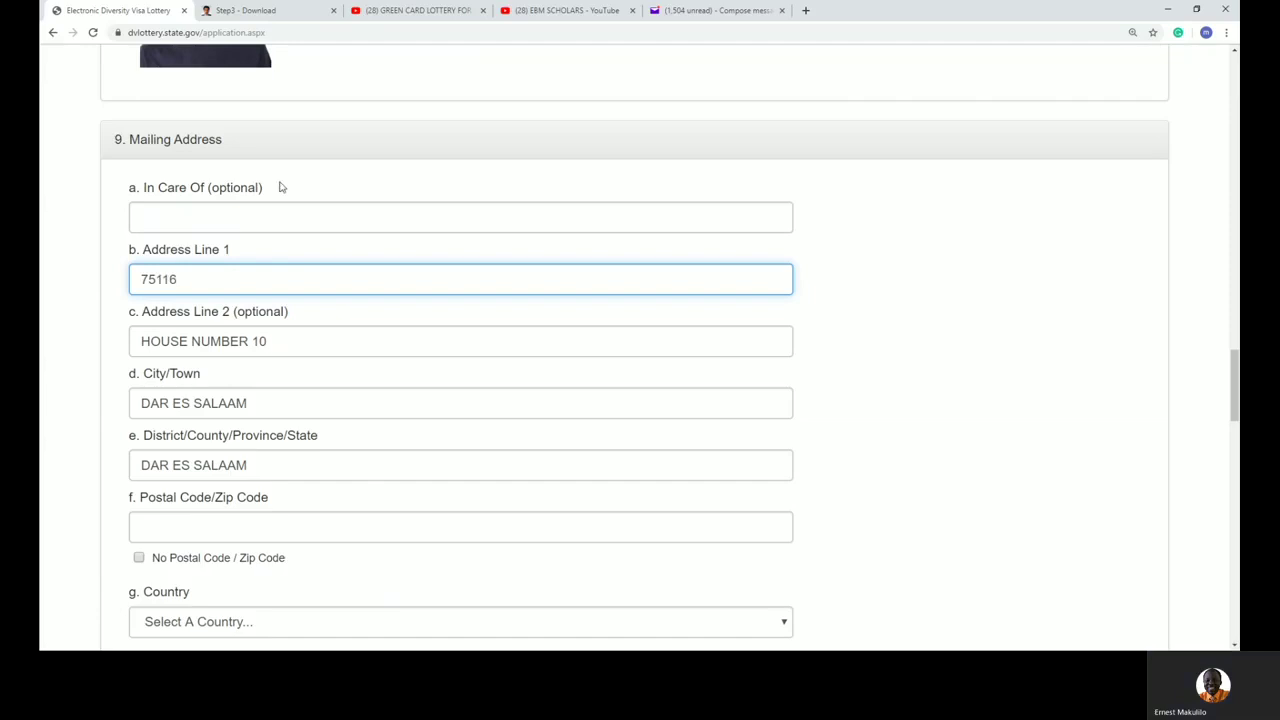
click(278, 212)
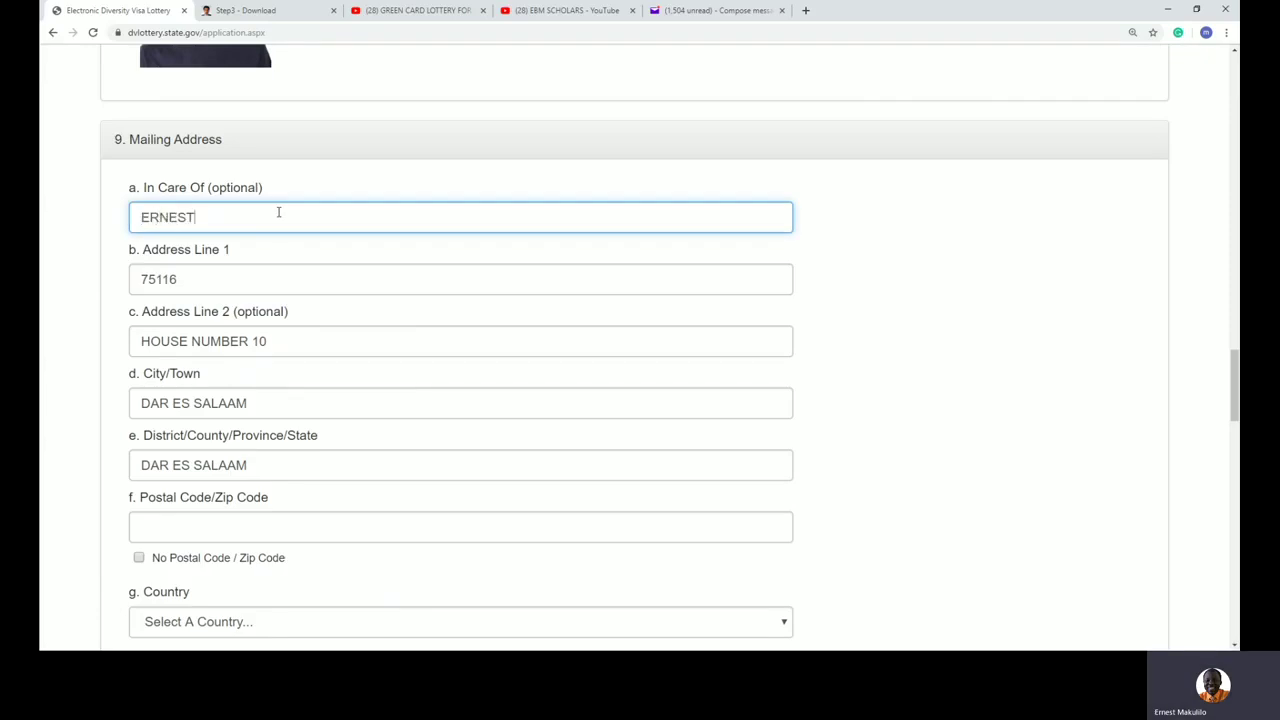
drag(293, 338, 82, 326)
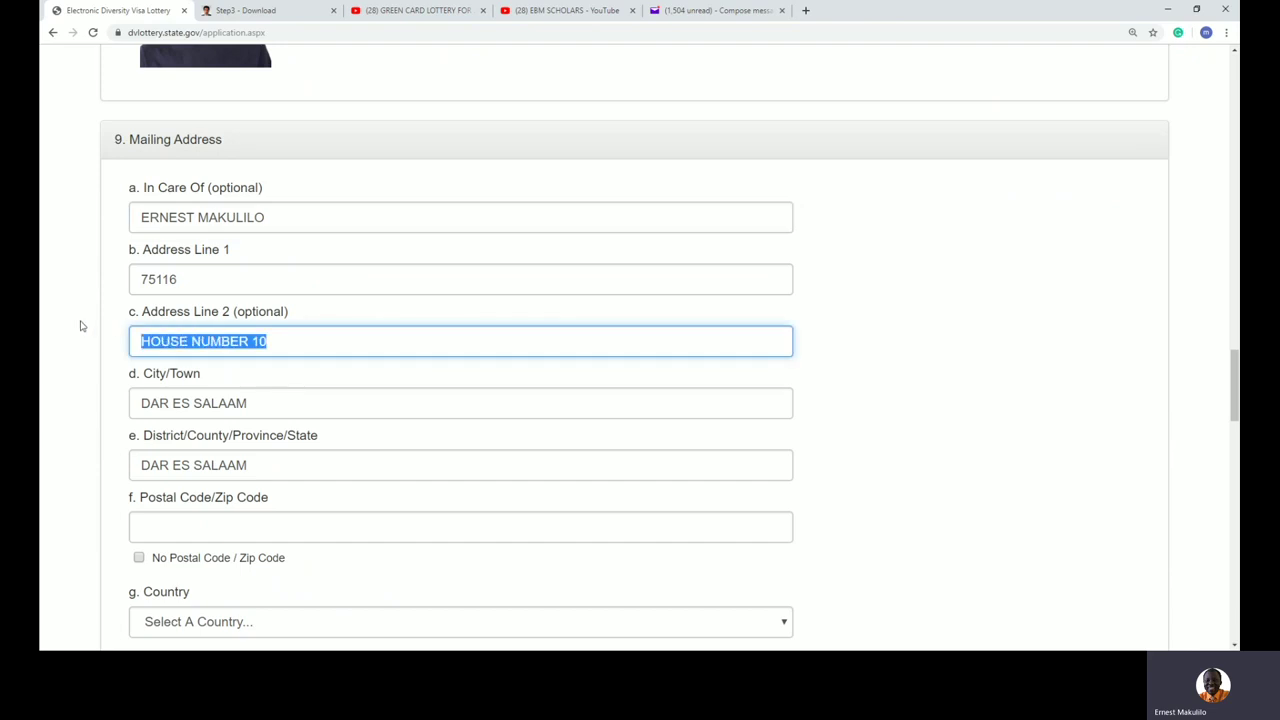
key(BackSpace)
click(924, 375)
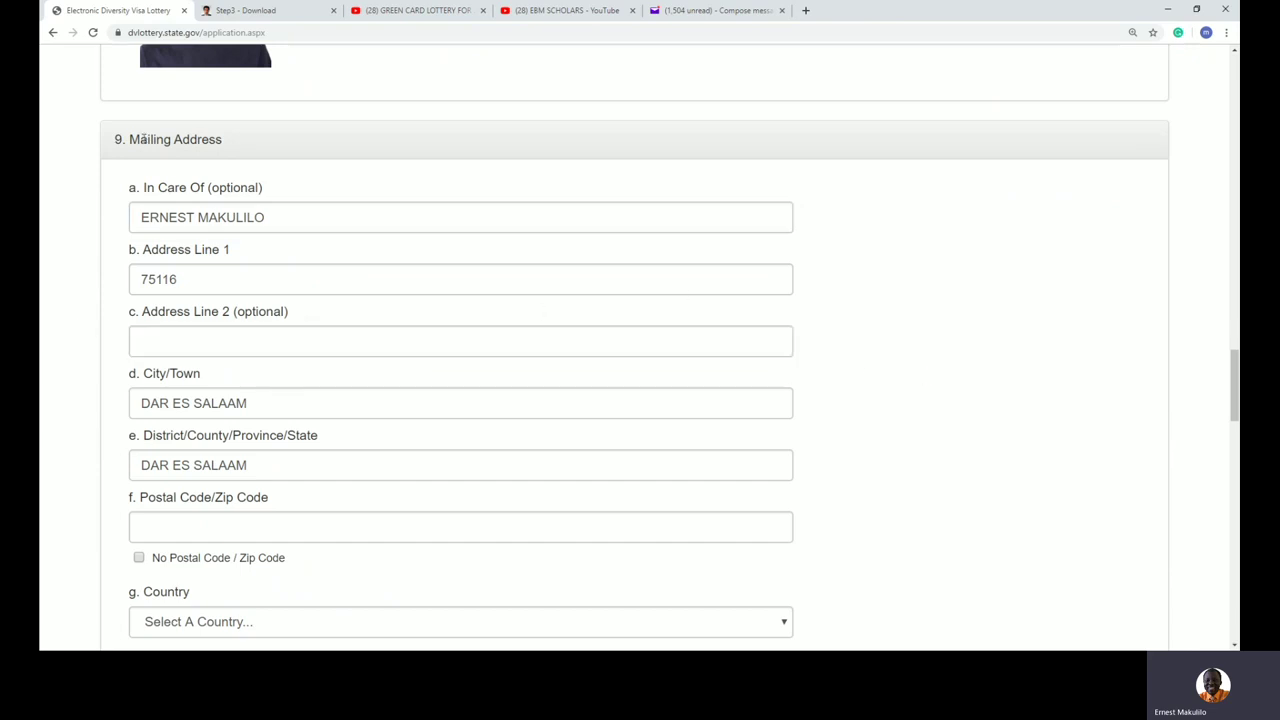
drag(140, 139, 223, 140)
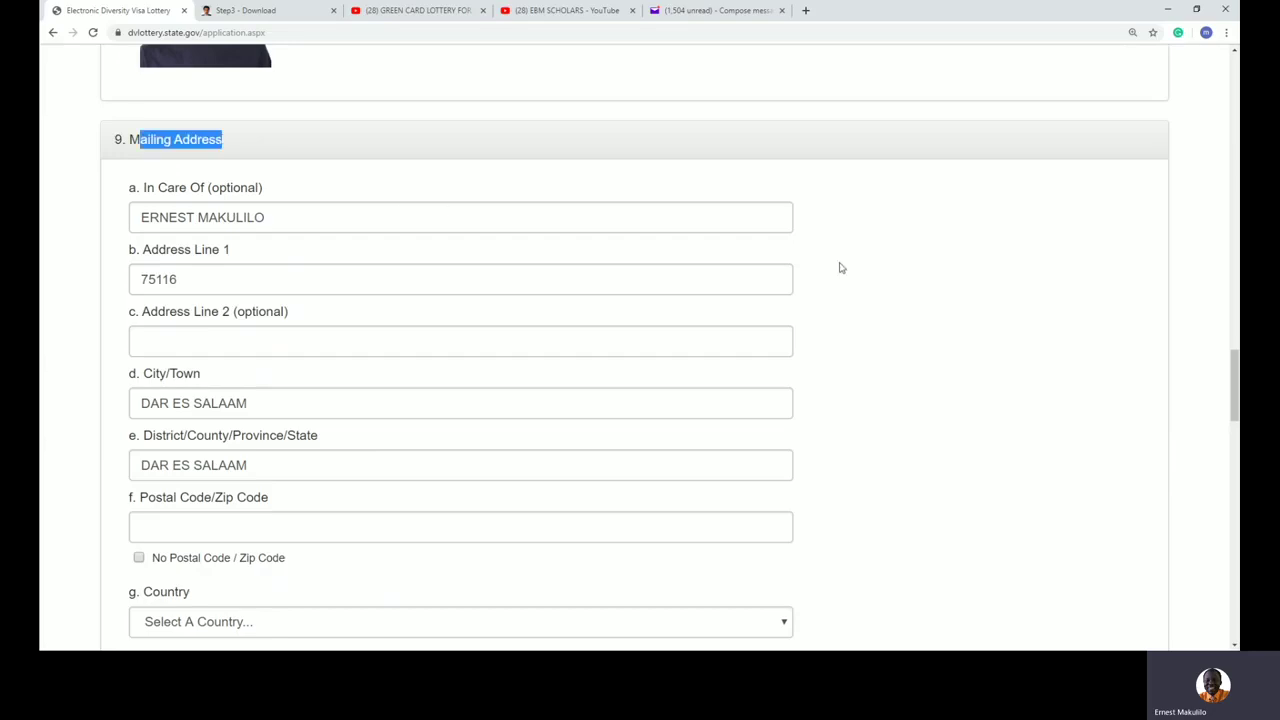
click(905, 289)
scroll(862, 318, down, 3)
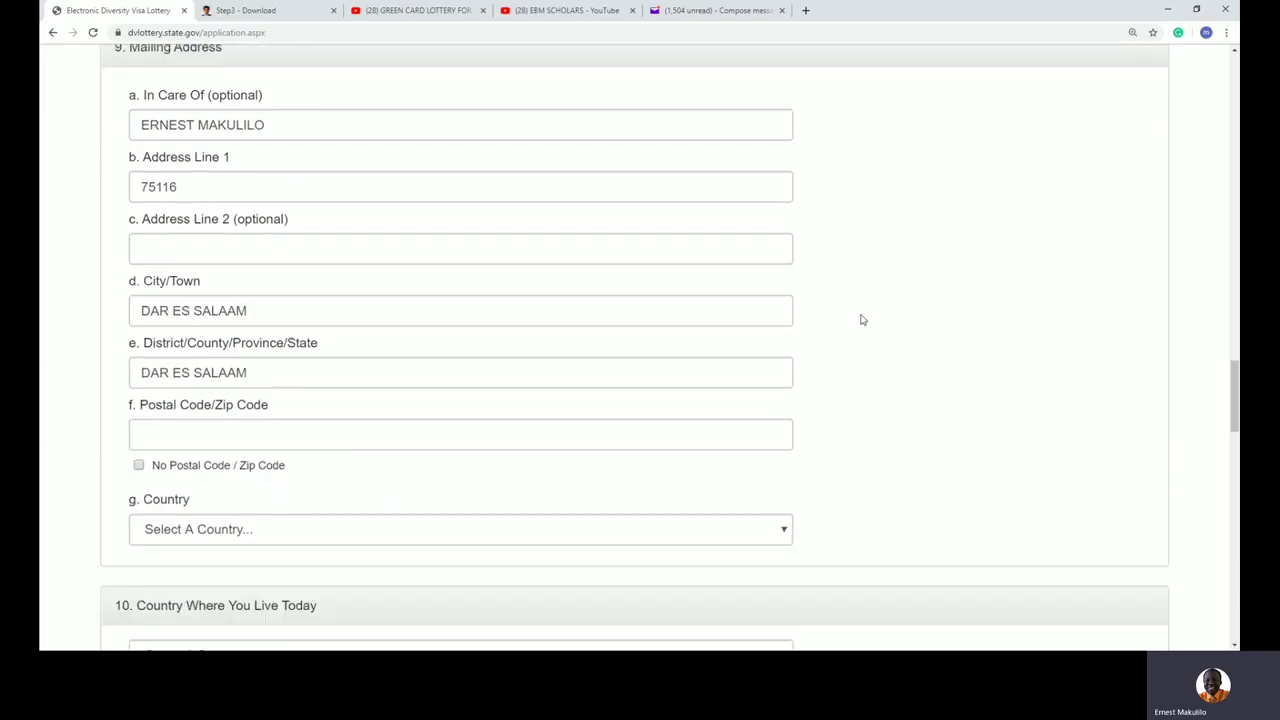
Step: Enter the mailing address postal code
scroll(862, 319, up, 1)
click(162, 403)
text(255)
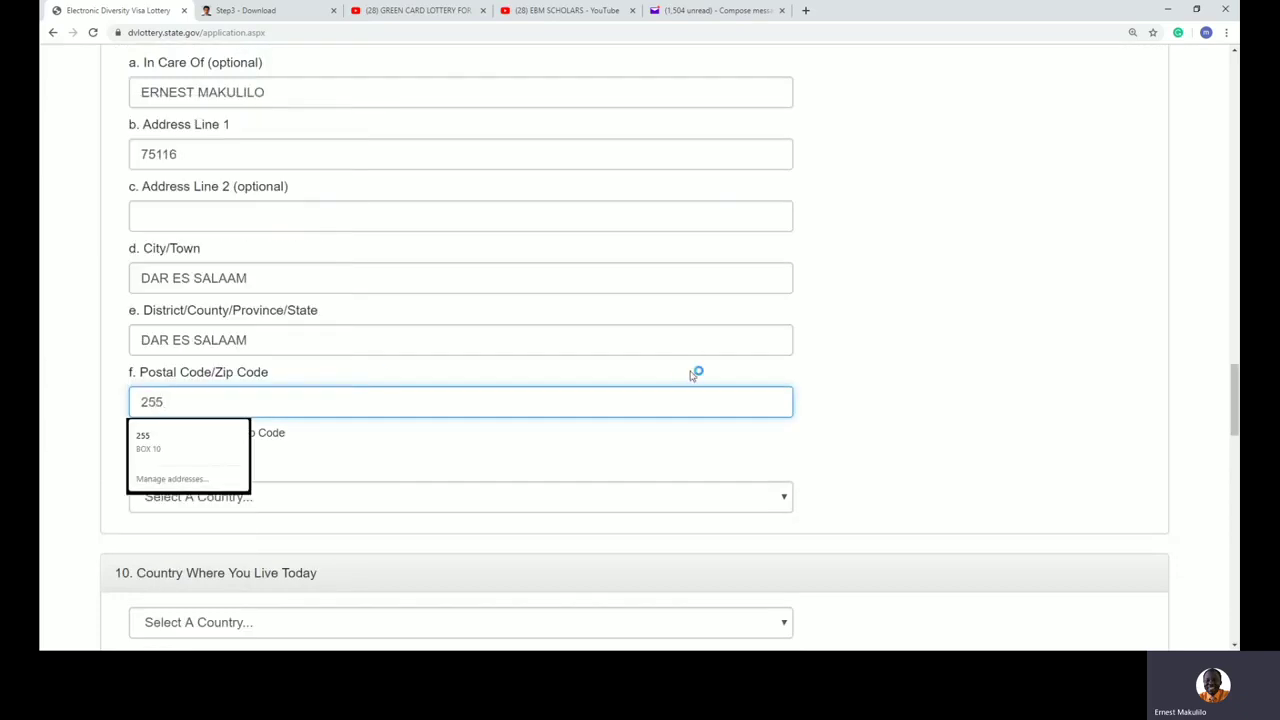
click(1045, 383)
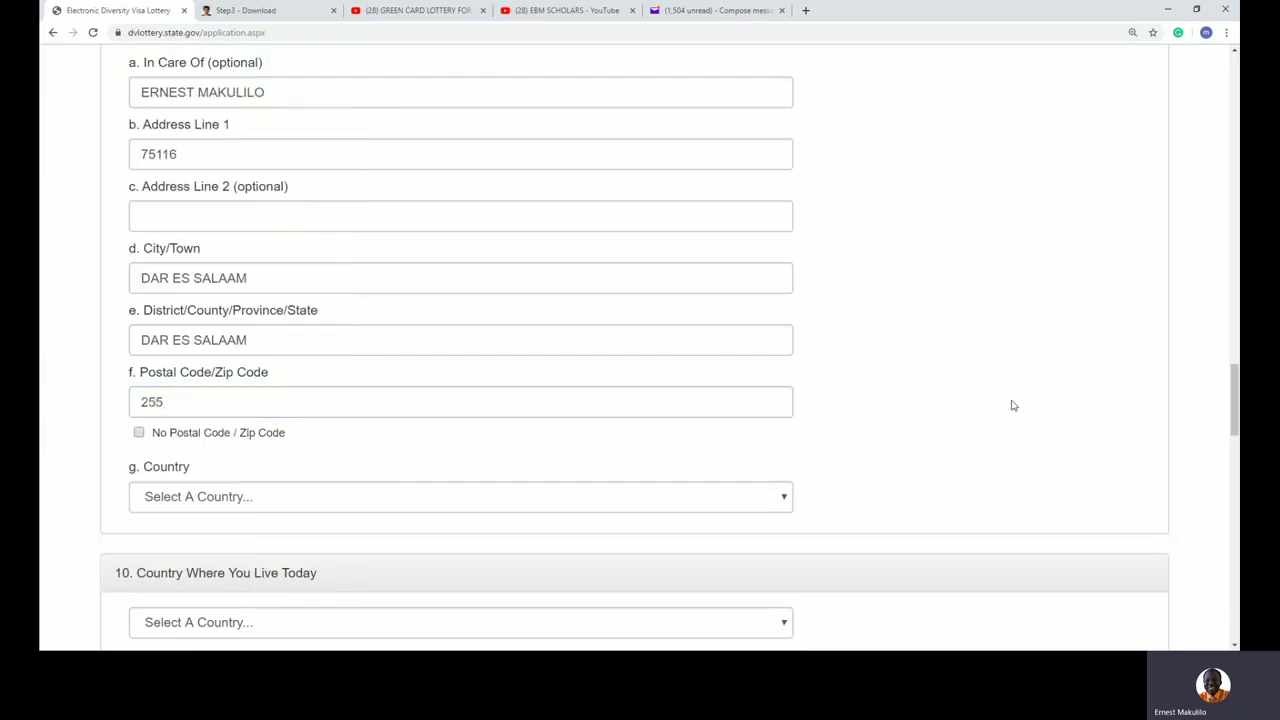
Step: Set the mailing address country to Tanzania
scroll(1012, 405, down, 2)
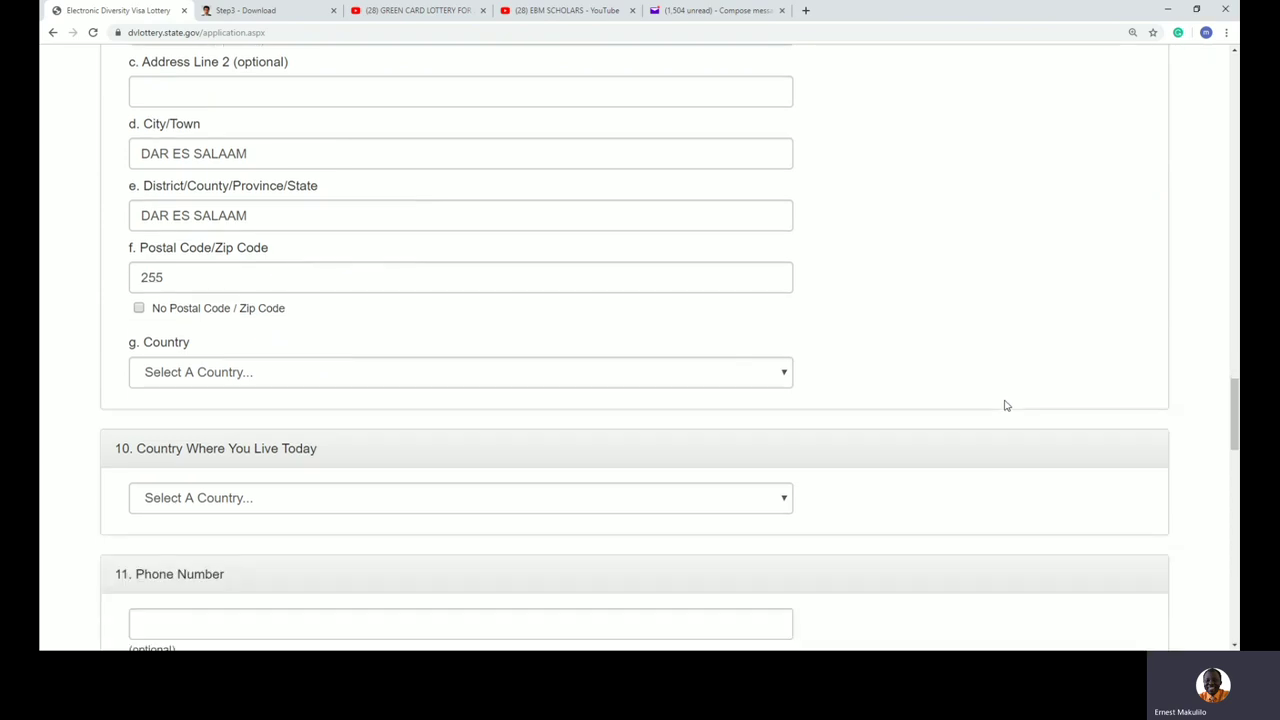
click(341, 380)
text(tanzania)
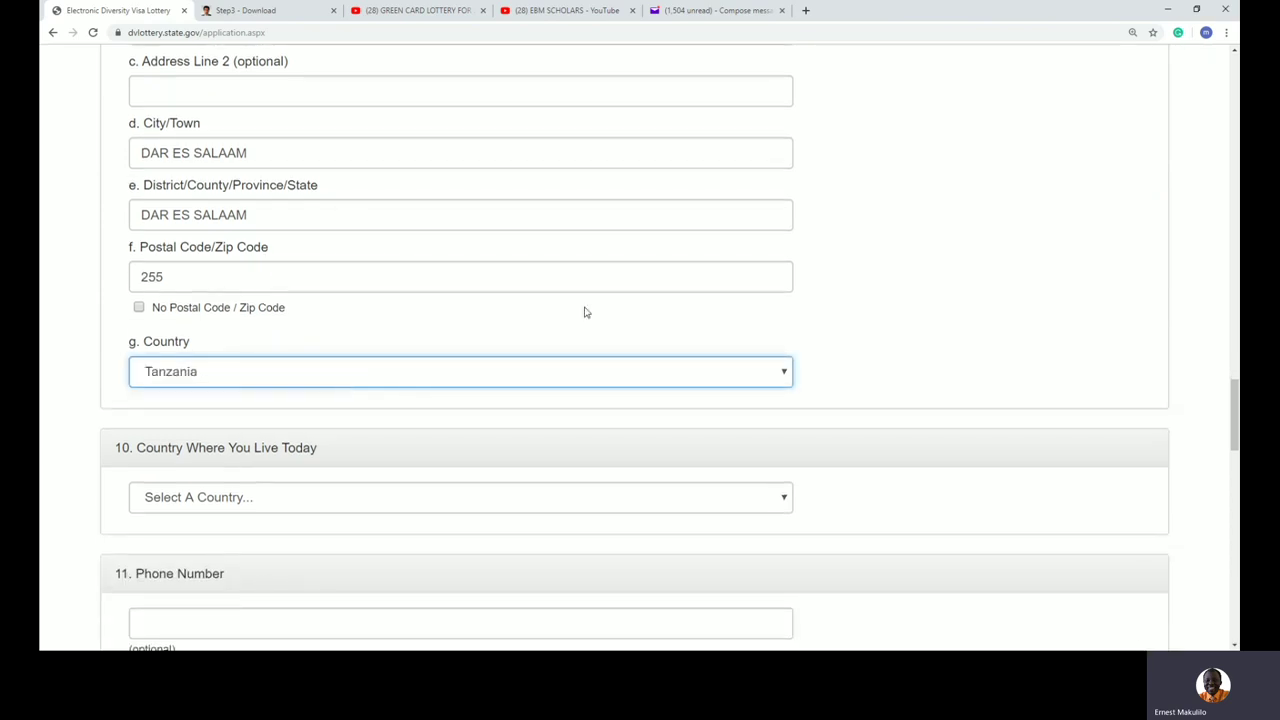
click(990, 336)
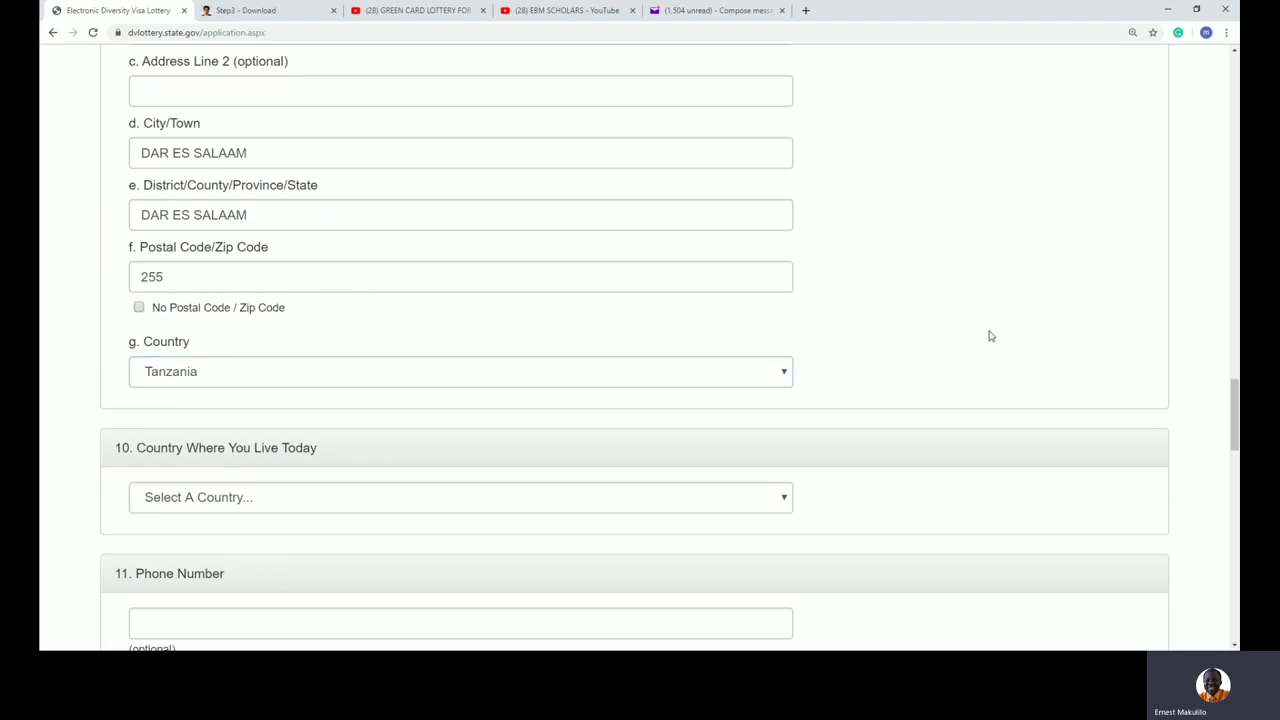
scroll(990, 336, up, 3)
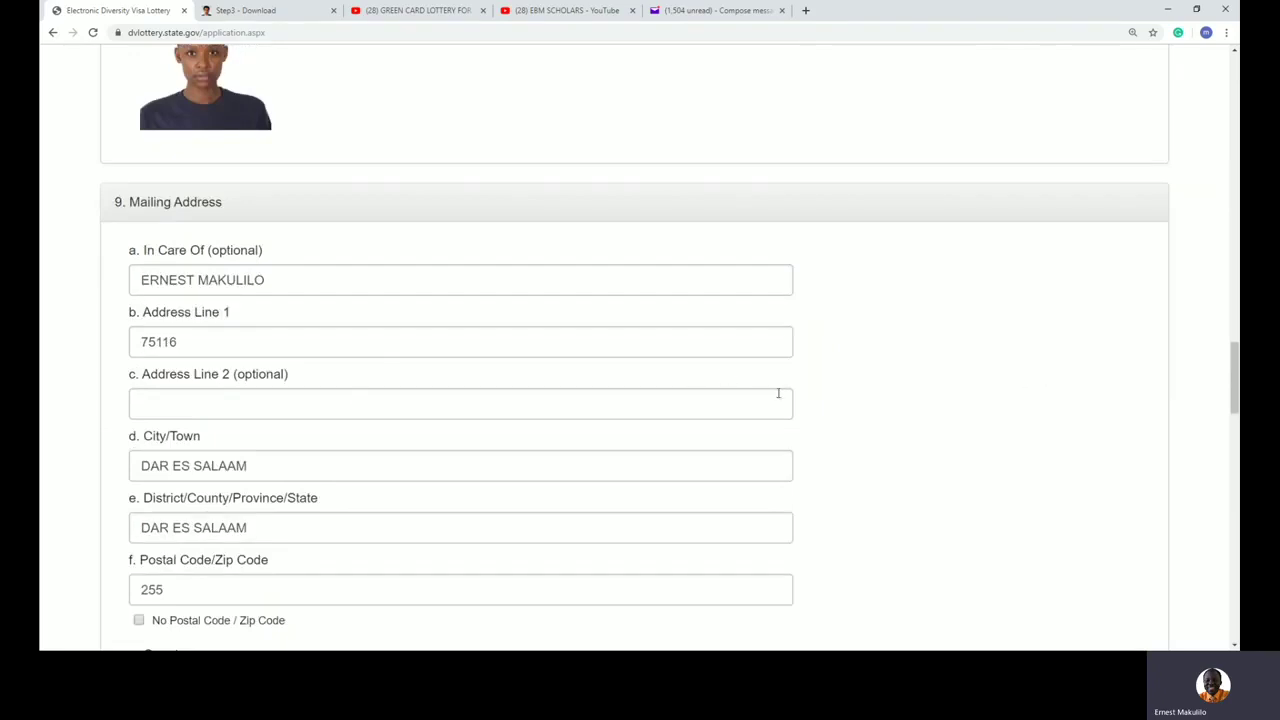
scroll(954, 403, down, 3)
Step: Set Country Where You Live Today to Tanzania
scroll(954, 403, down, 1)
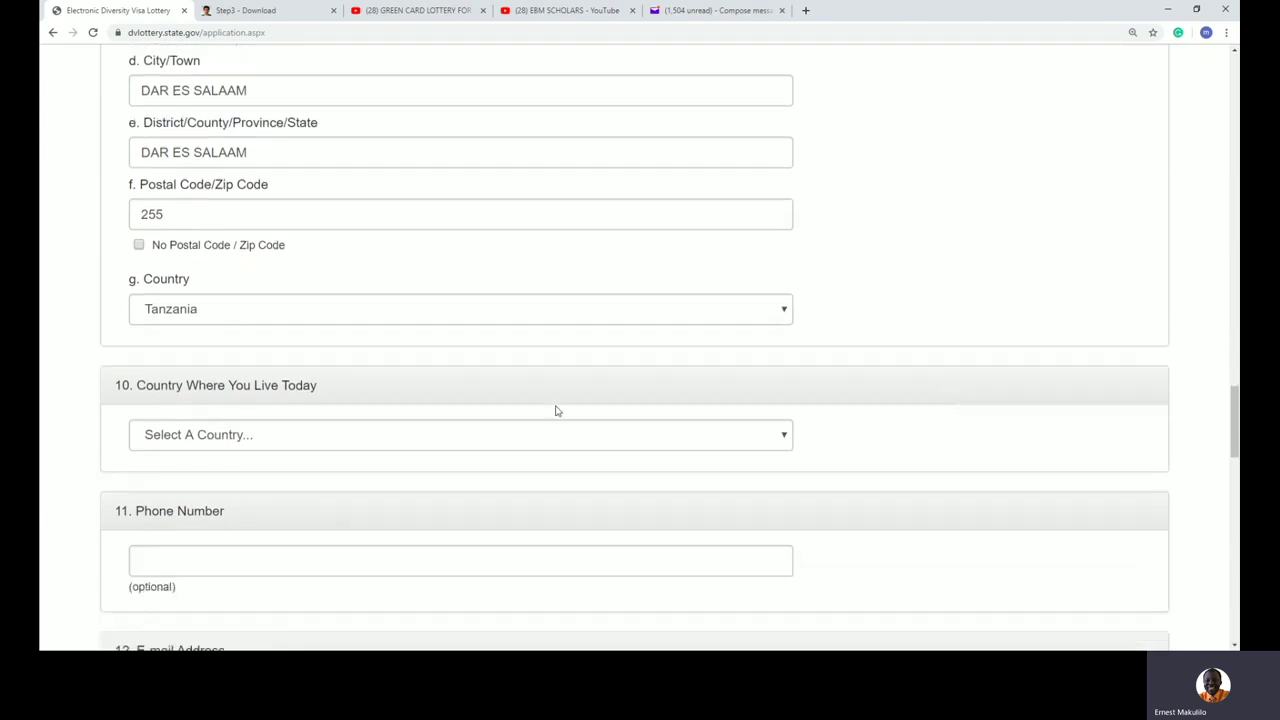
click(217, 440)
key(t)
key(t)
key(t)
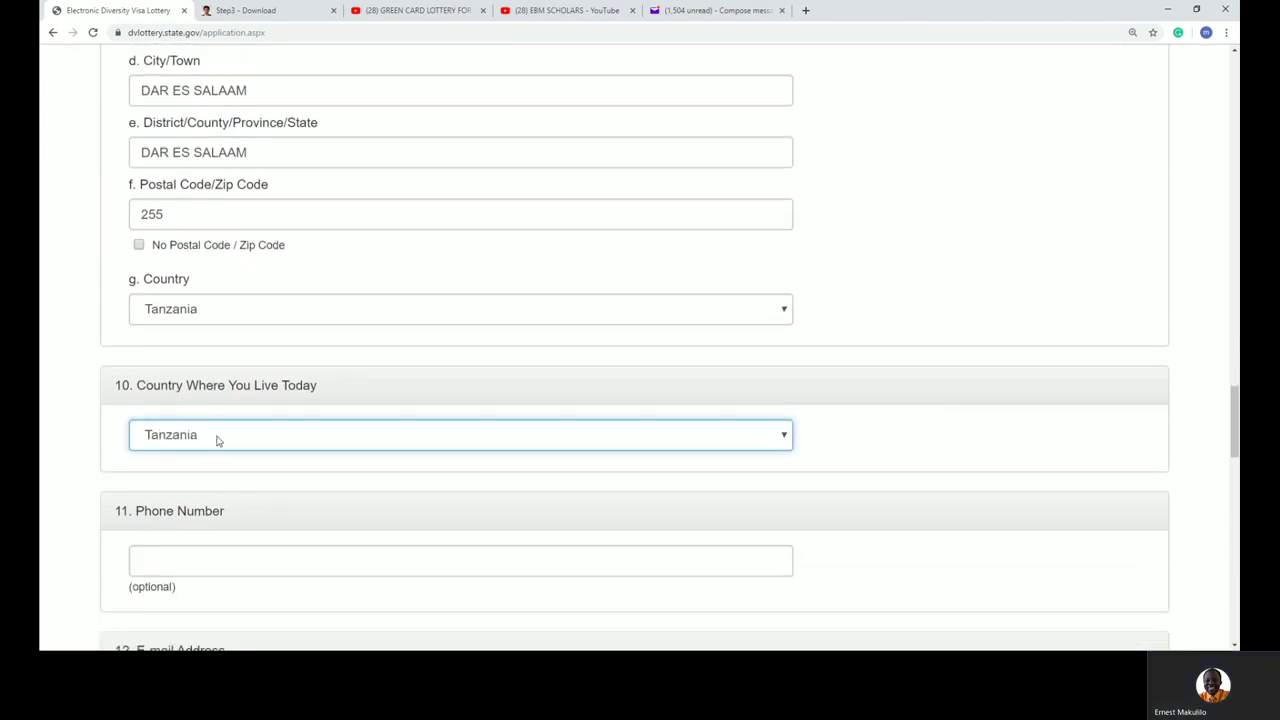
click(1027, 441)
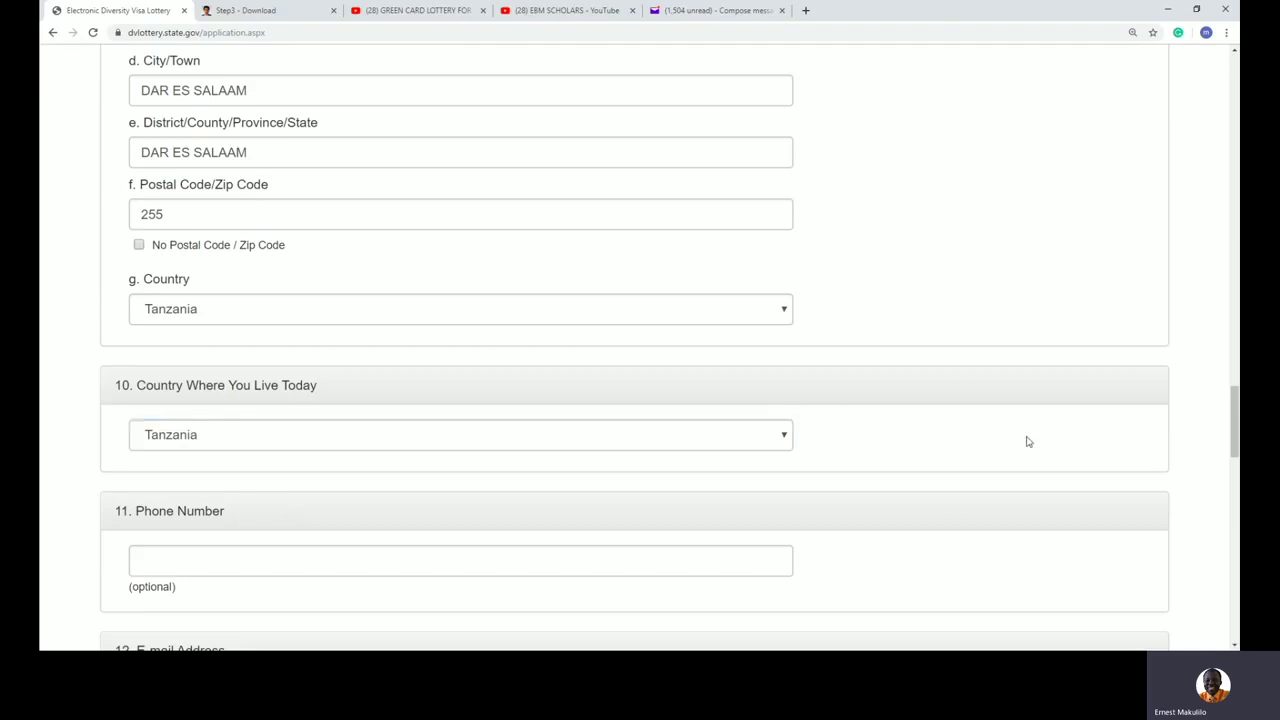
scroll(1027, 441, down, 1)
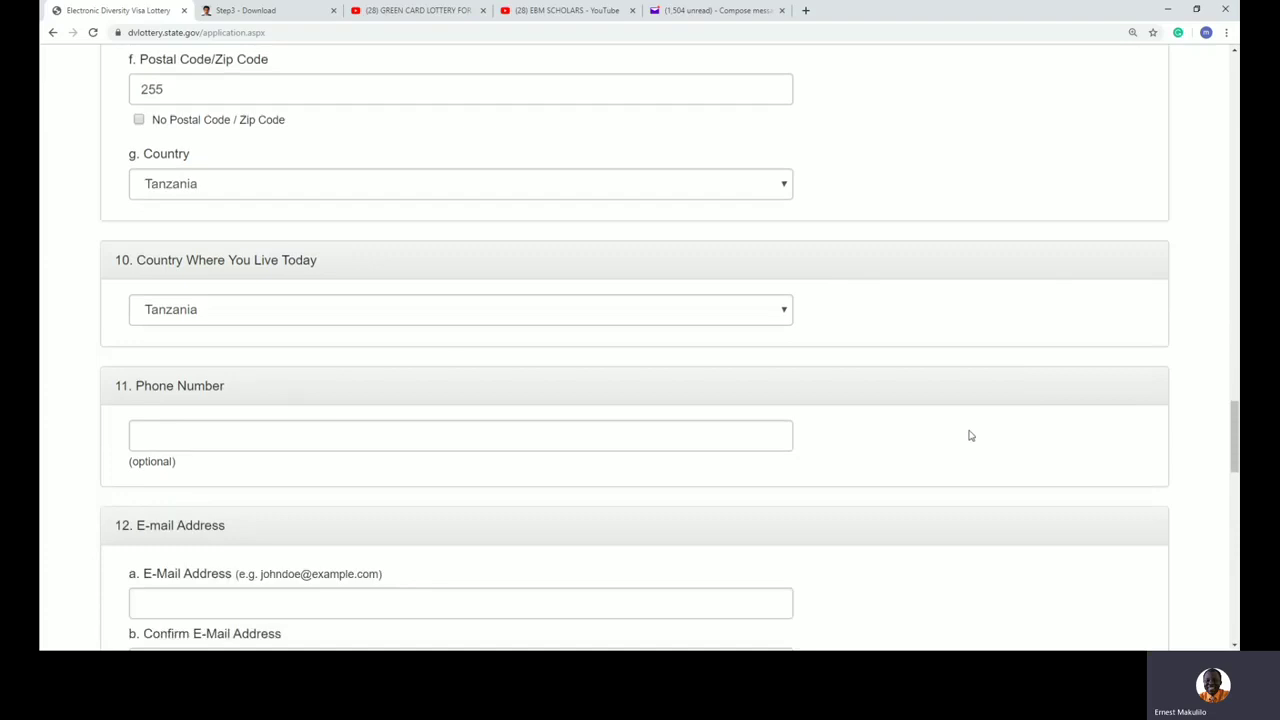
Step: Leave the optional Phone Number field empty
click(225, 435)
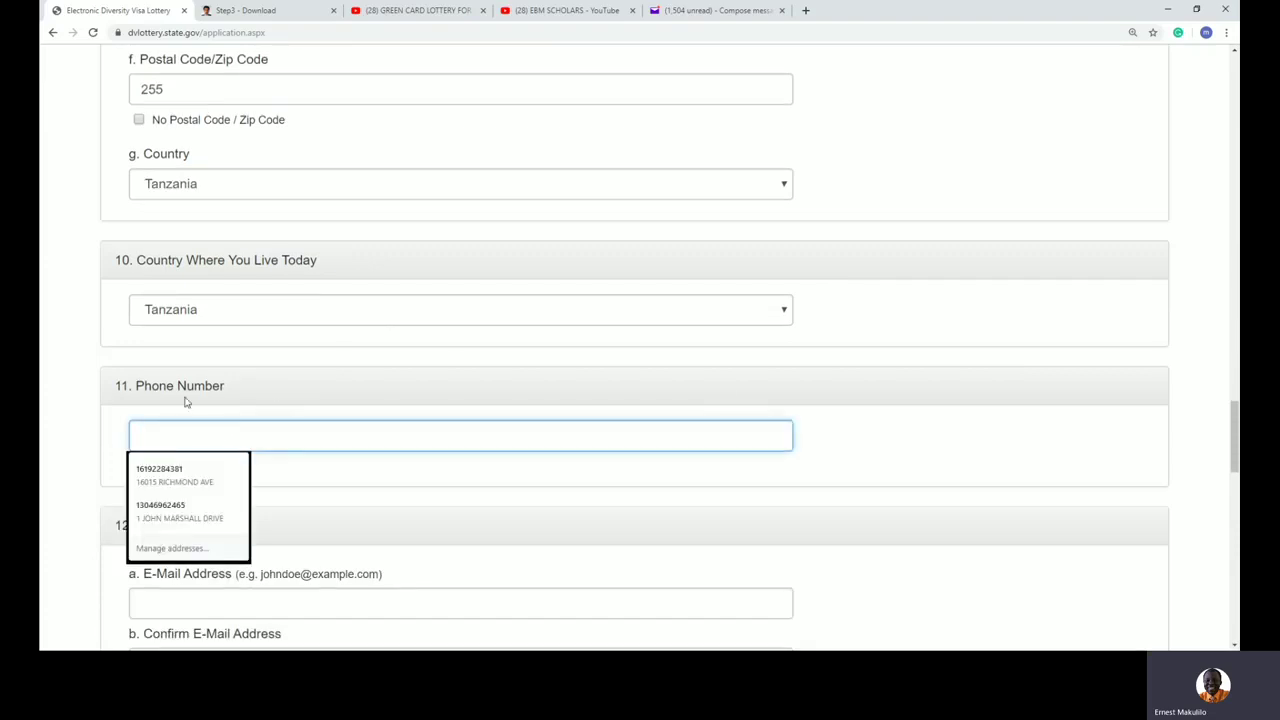
click(403, 402)
drag(190, 470, 128, 466)
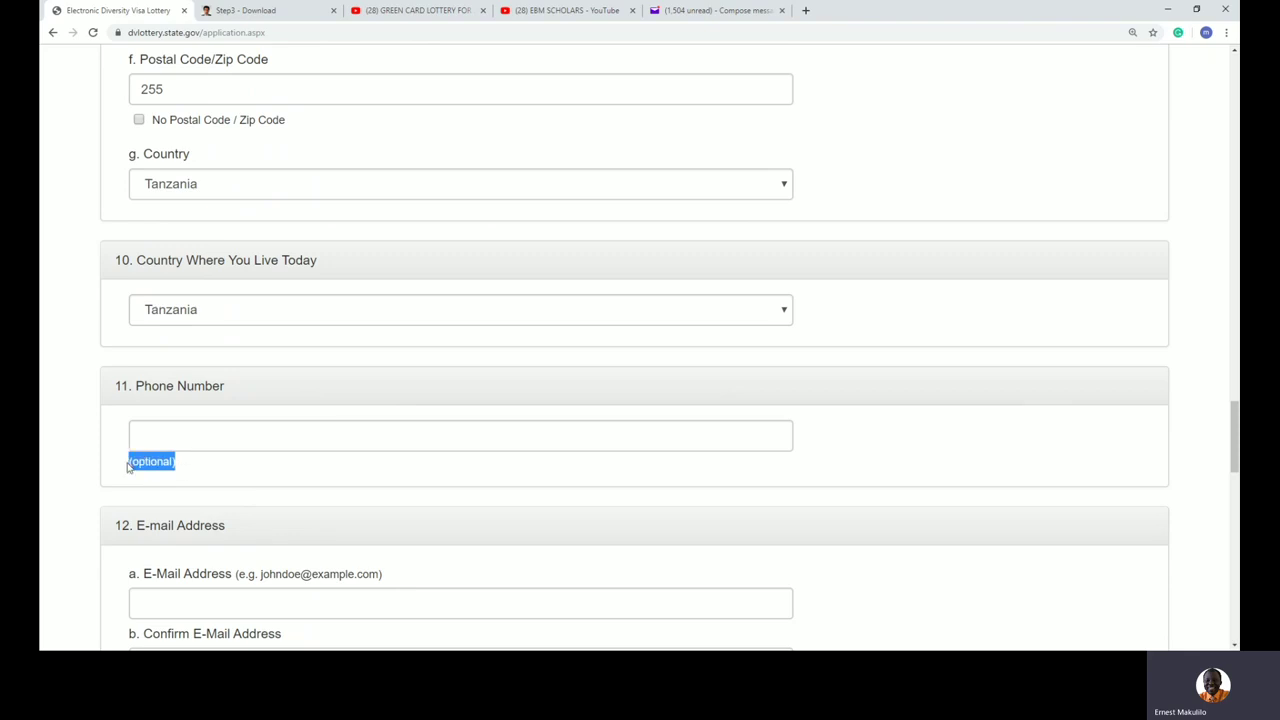
click(968, 463)
scroll(968, 463, down, 3)
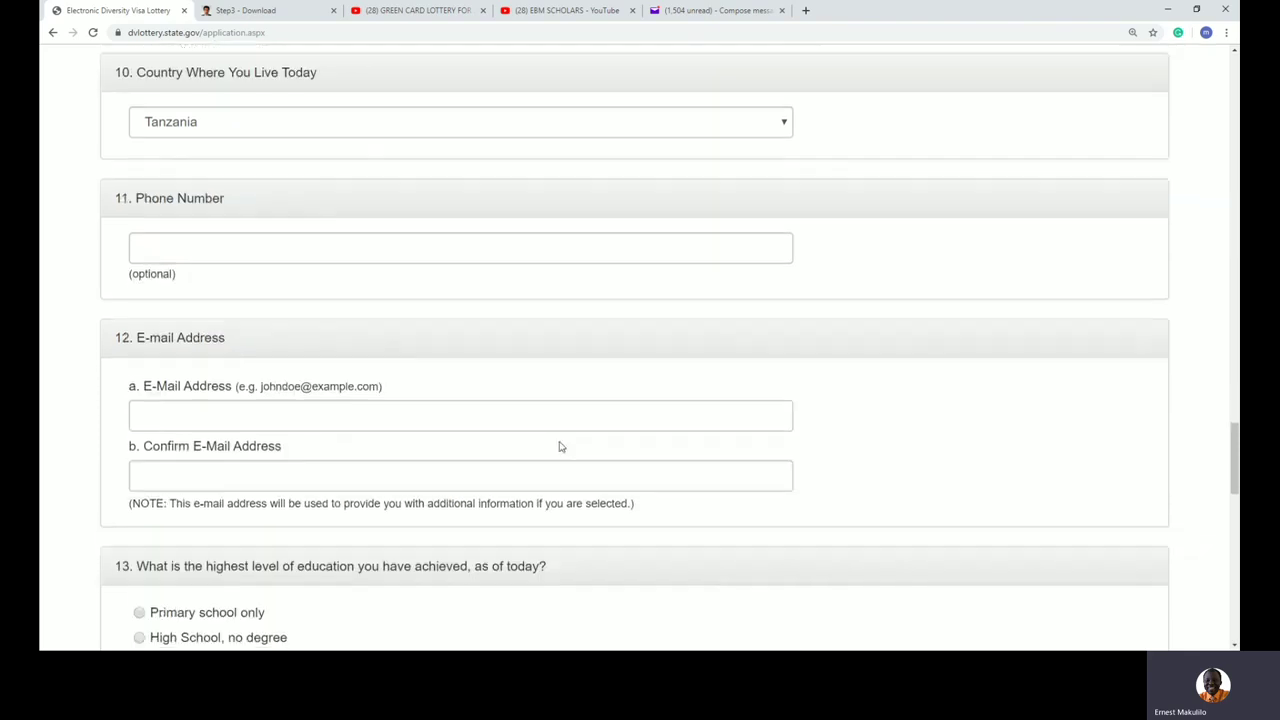
Step: Enter the entrant's e-mail address in lowercase in the E-Mail Address field
click(332, 416)
key(Escape)
key(alt+Tab)
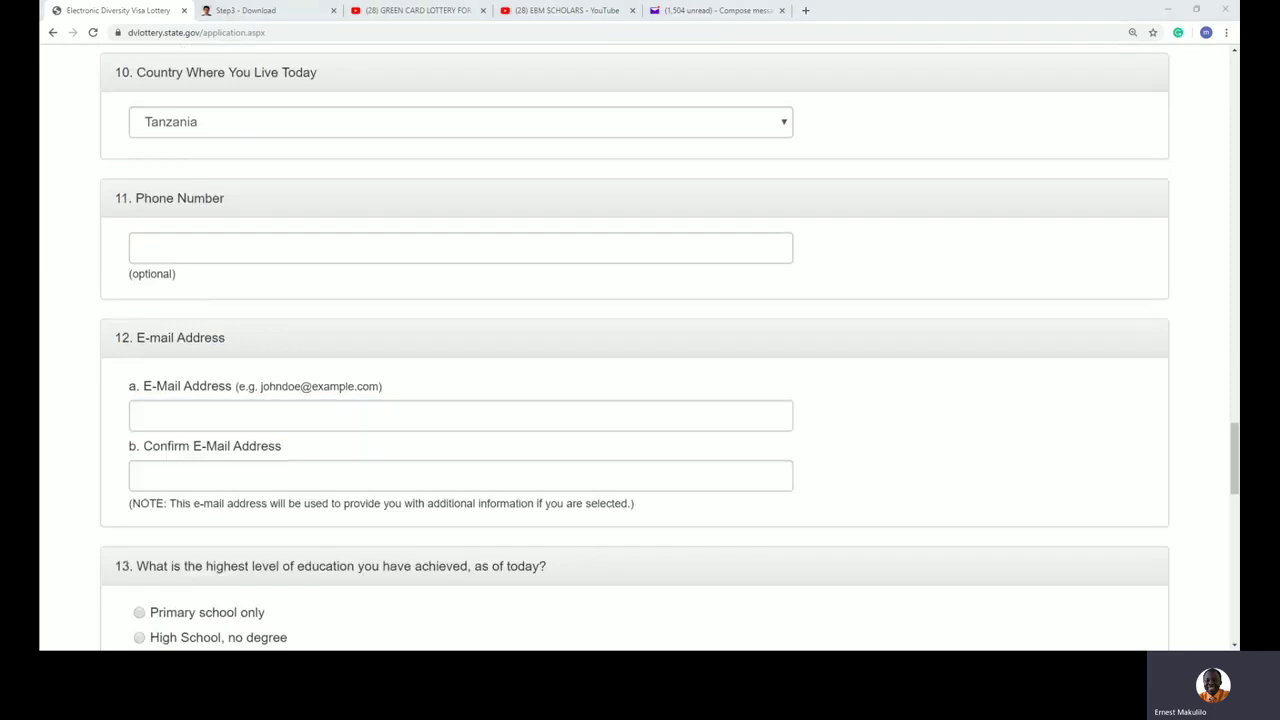
click(172, 415)
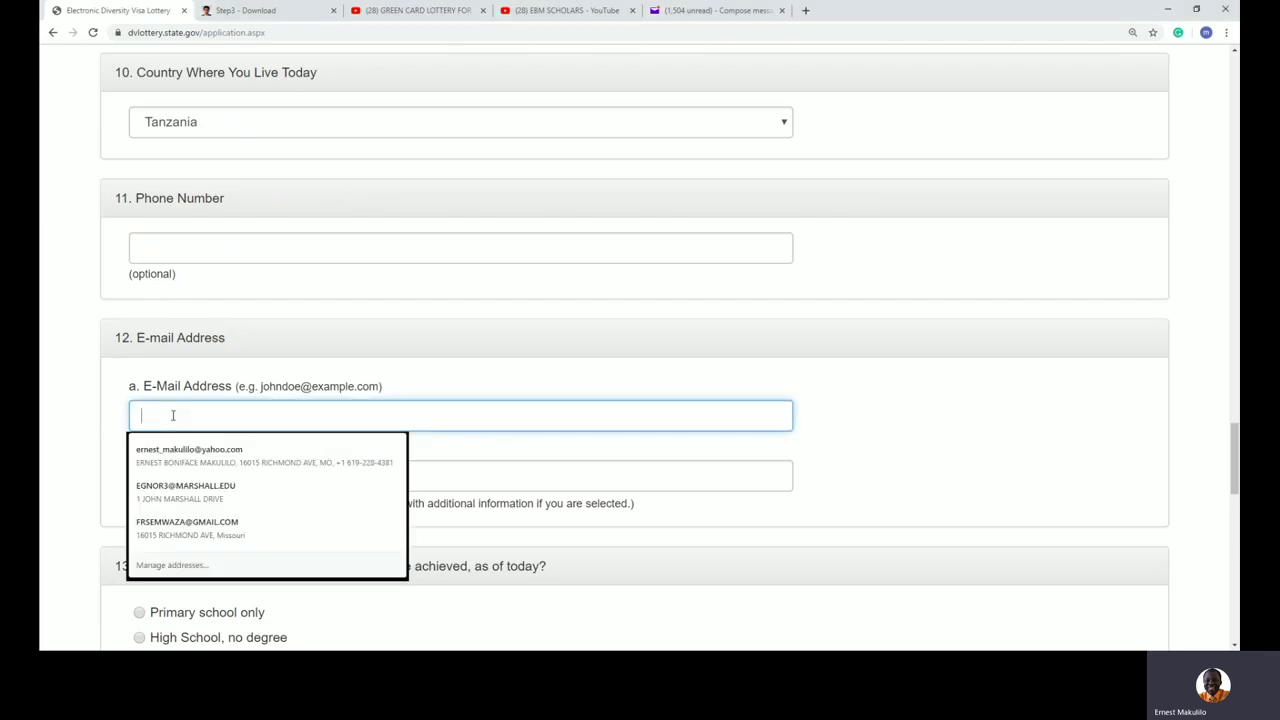
text(MARY)
key(BackSpace)
key(BackSpace)
key(BackSpace)
key(BackSpace)
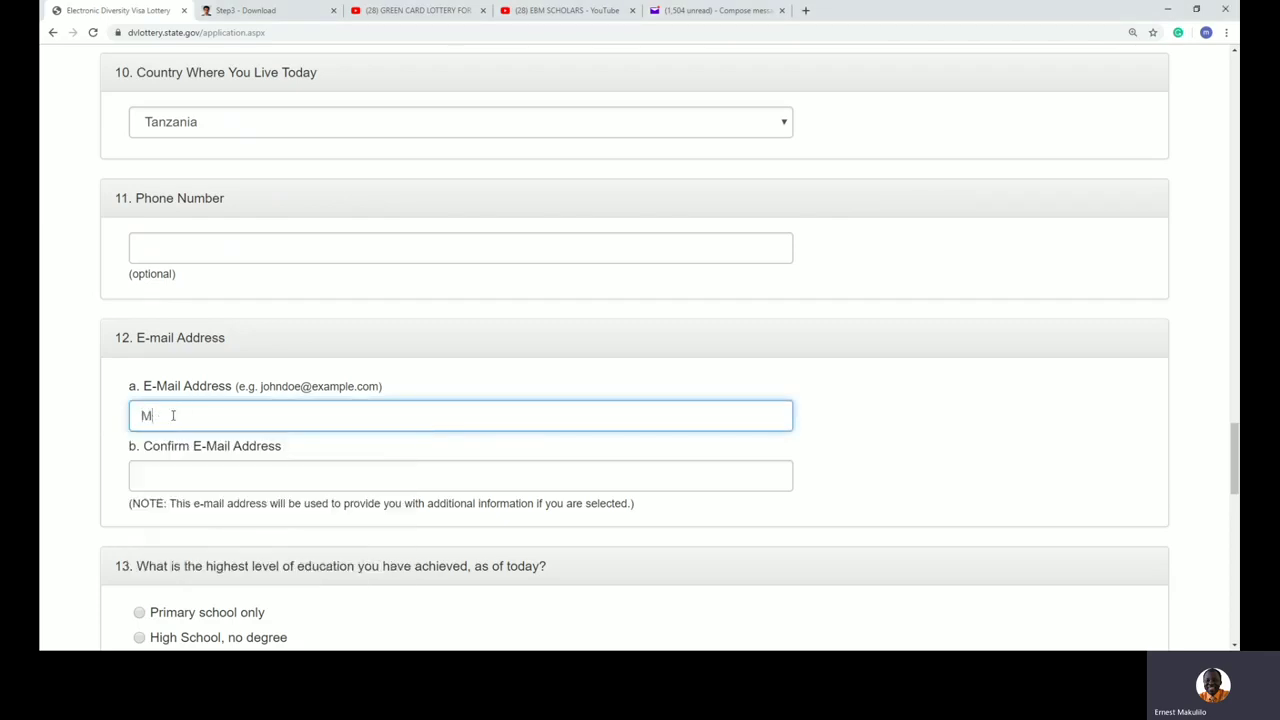
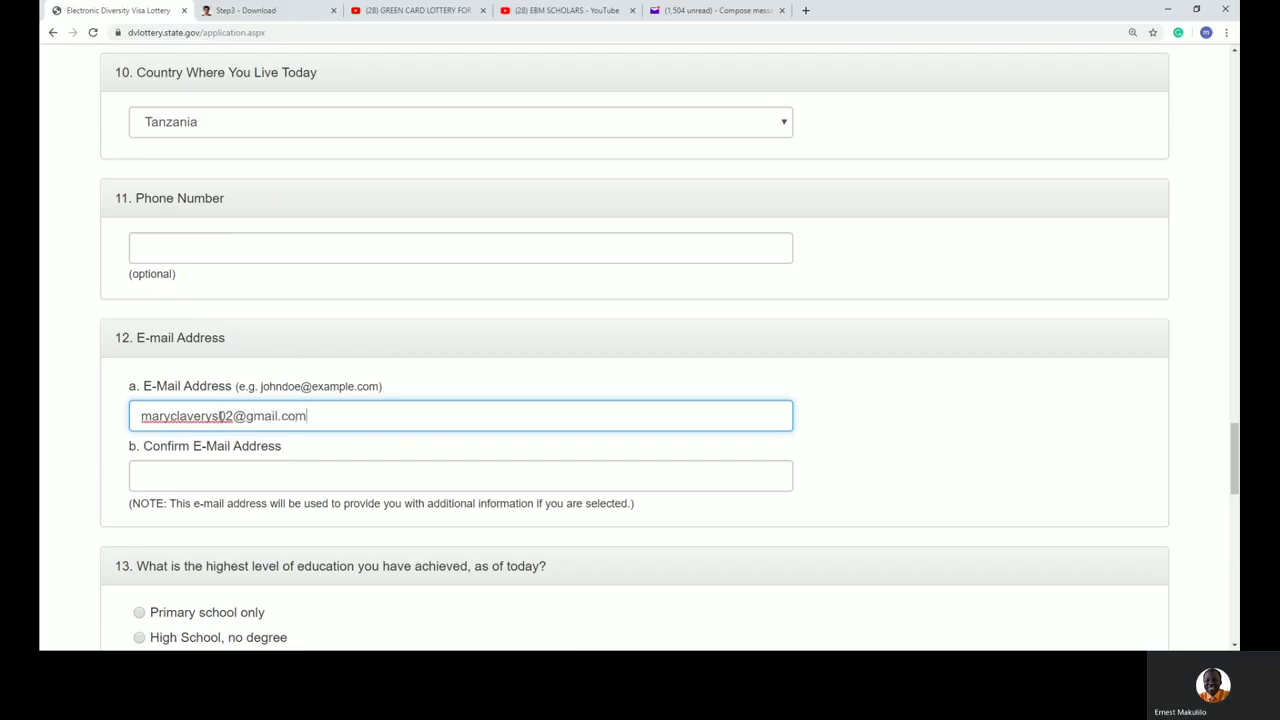
Step: Retype the e-mail in Confirm E-Mail Address, inserting the missing 's'
click(147, 474)
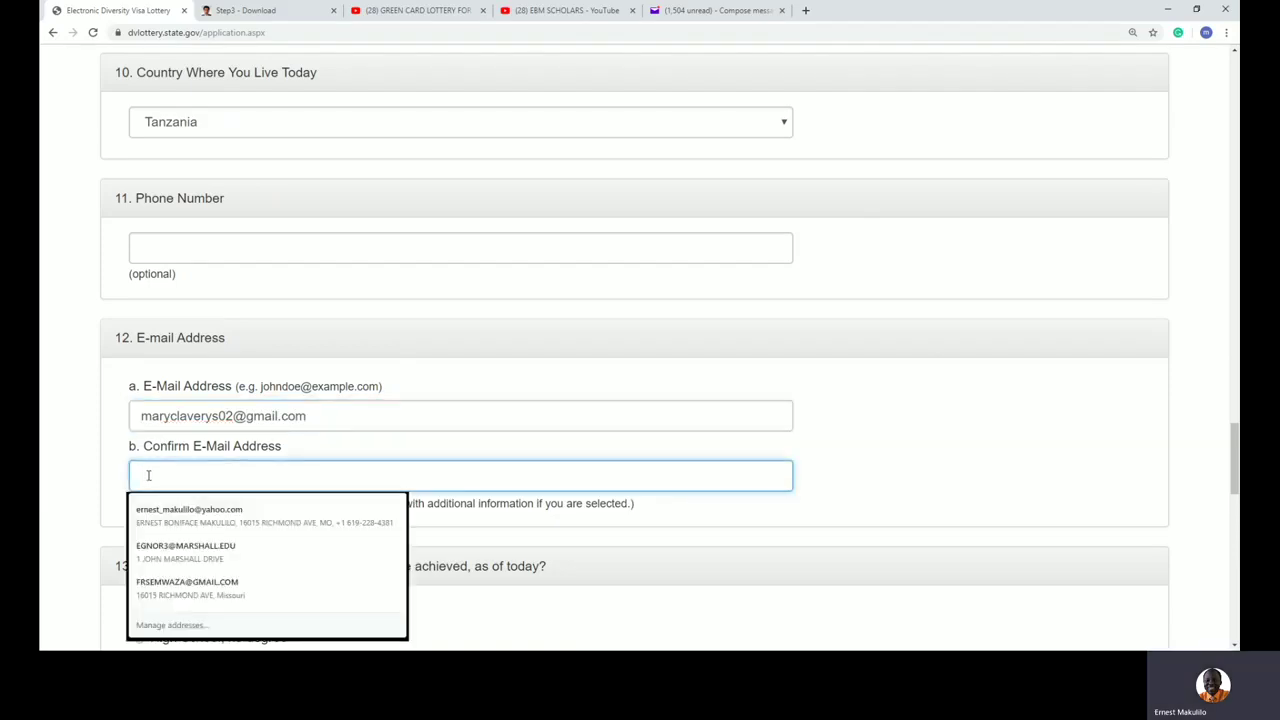
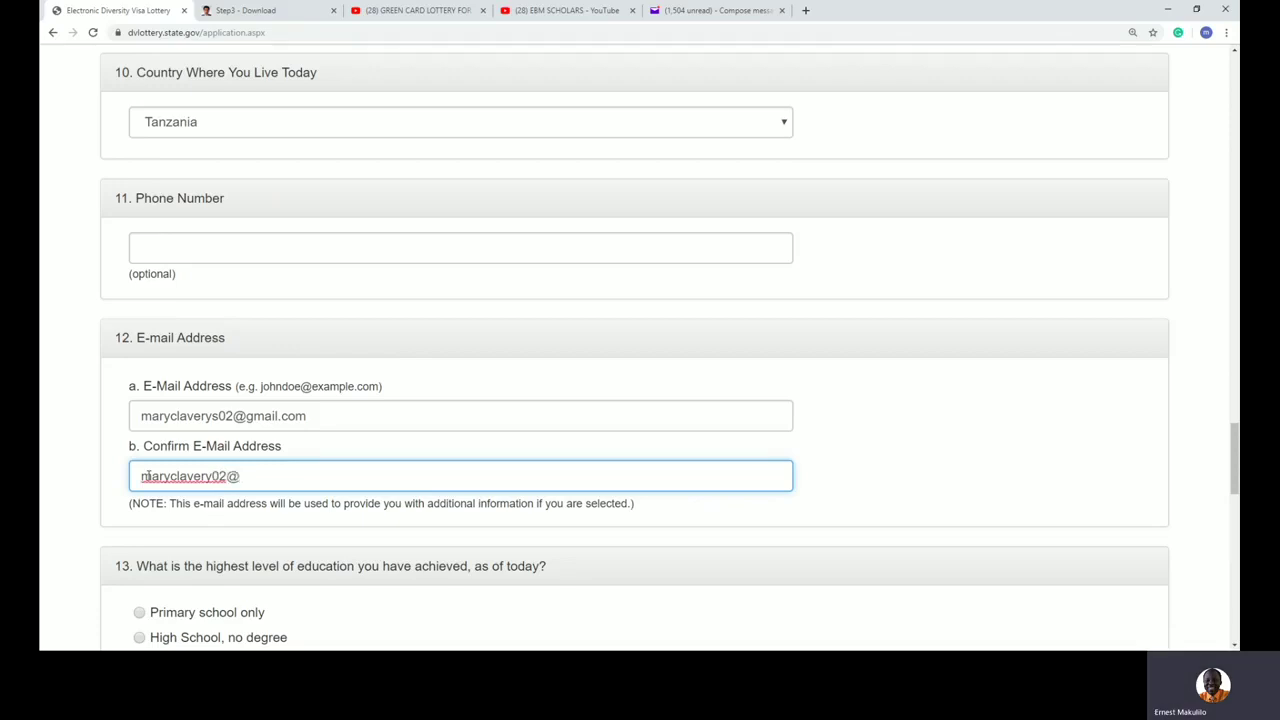
click(212, 476)
text(s)
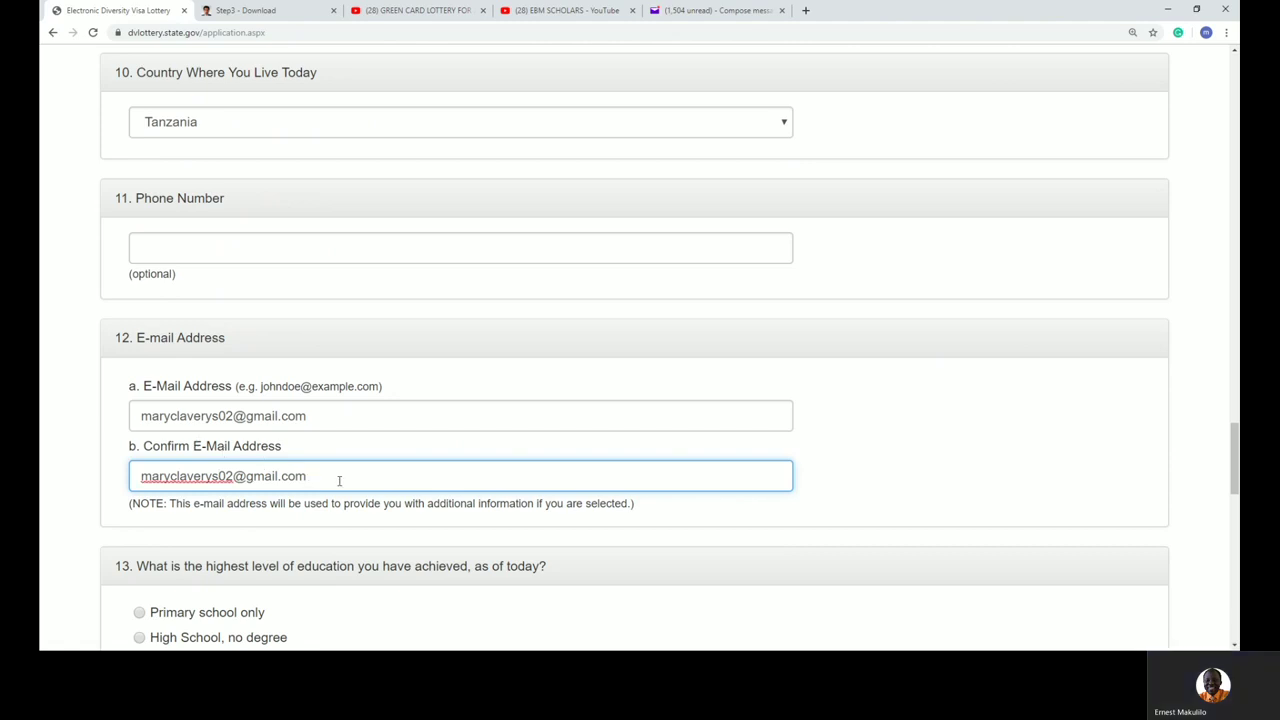
drag(629, 506, 482, 525)
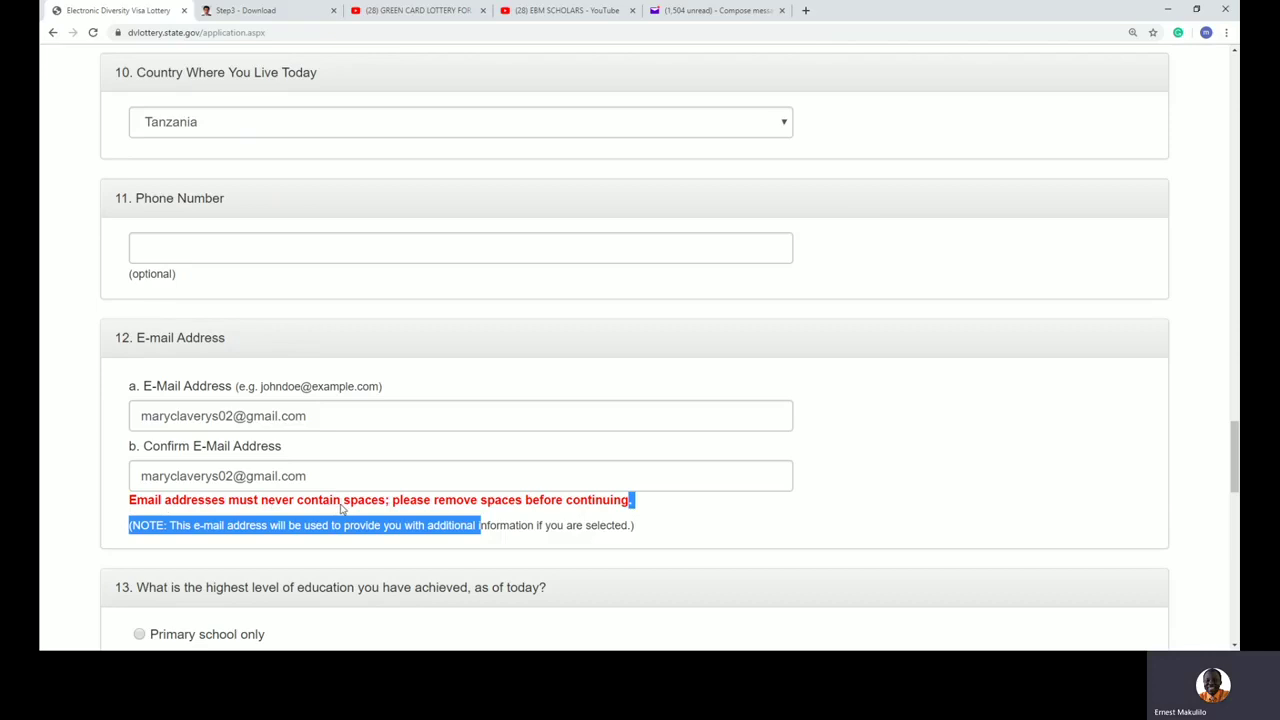
Step: Check both e-mail fields for spaces and retype the first address in capitals
click(632, 504)
click(142, 415)
click(322, 477)
click(142, 476)
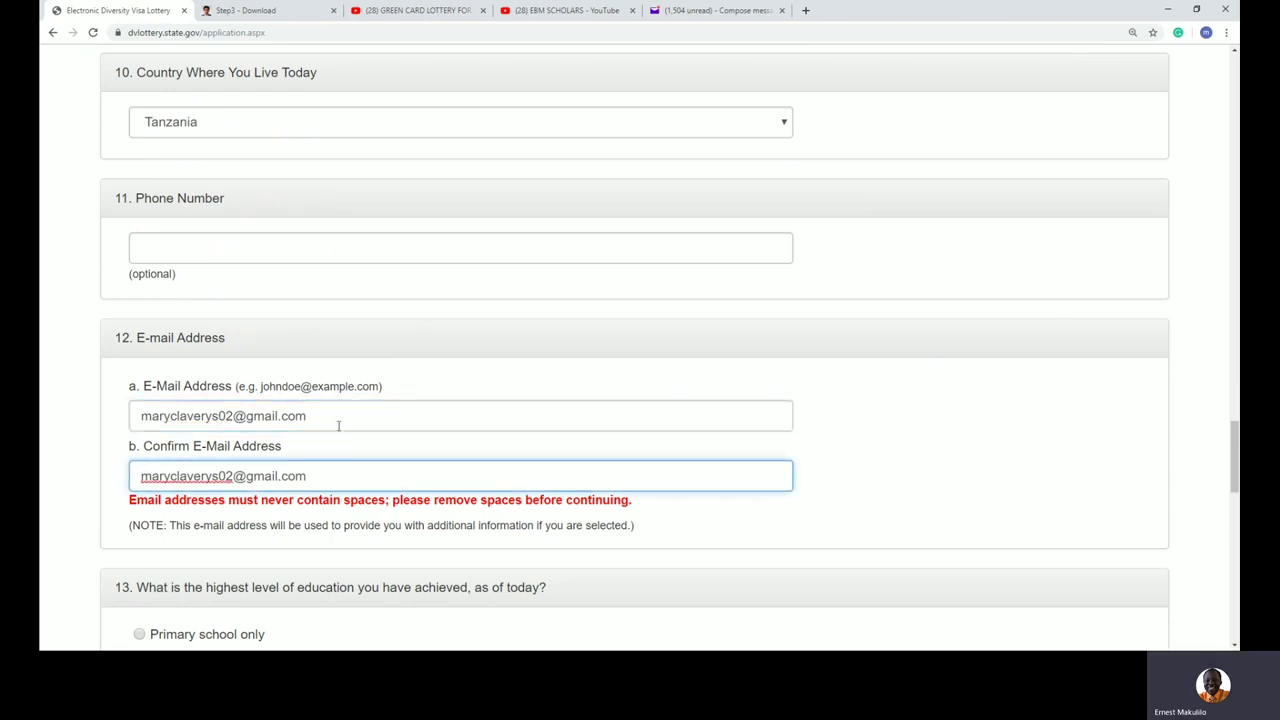
drag(330, 418, 101, 417)
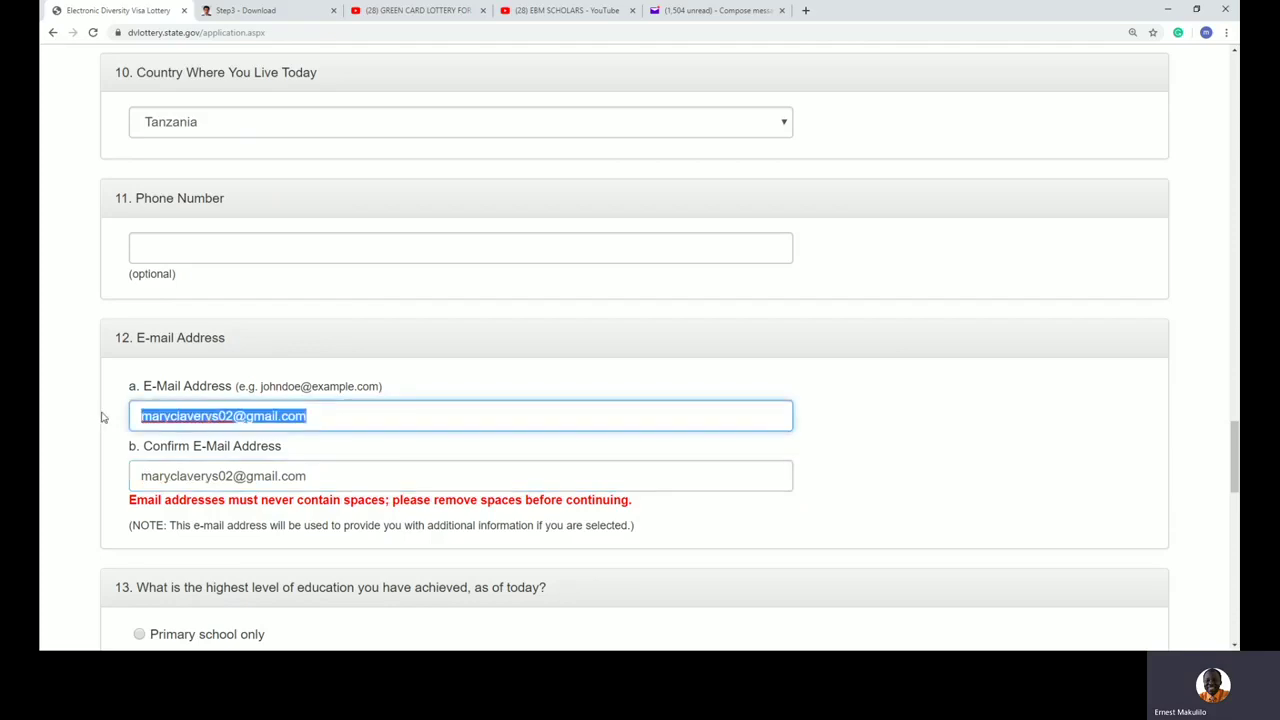
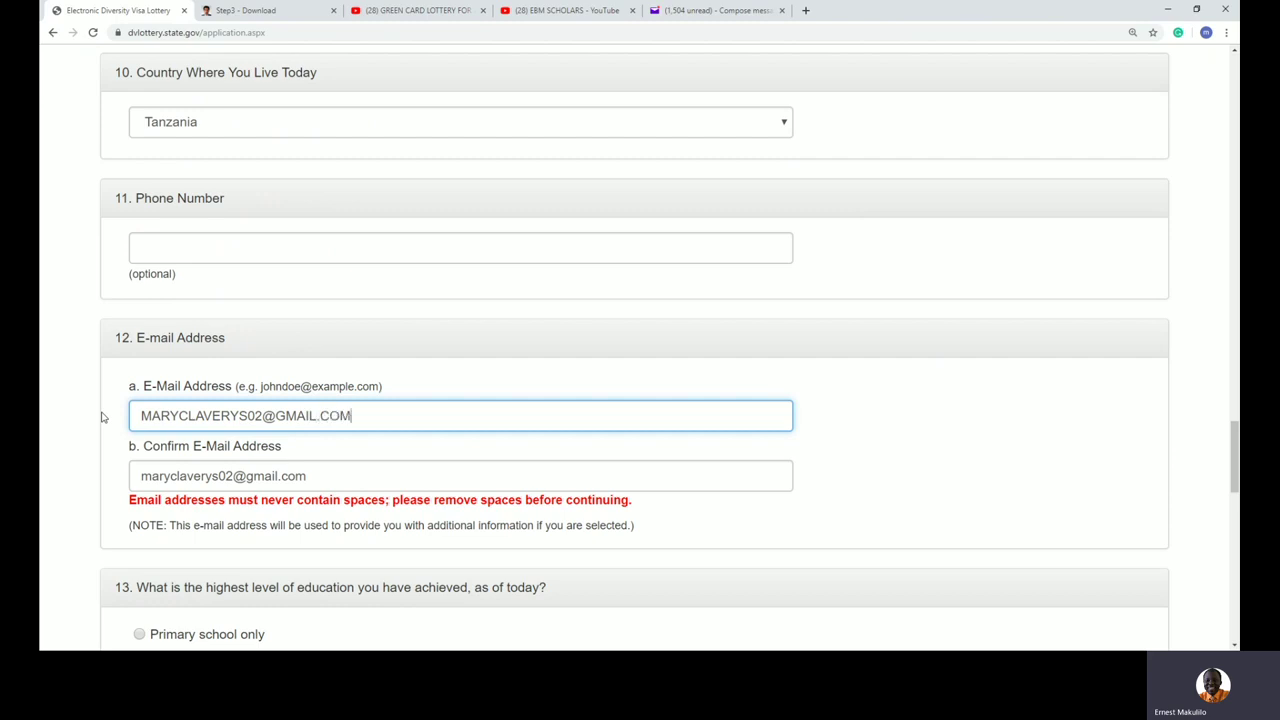
Step: Replace the confirmation e-mail with the same capitalised address, clearing the warning
drag(308, 476, 69, 474)
key(BackSpace)
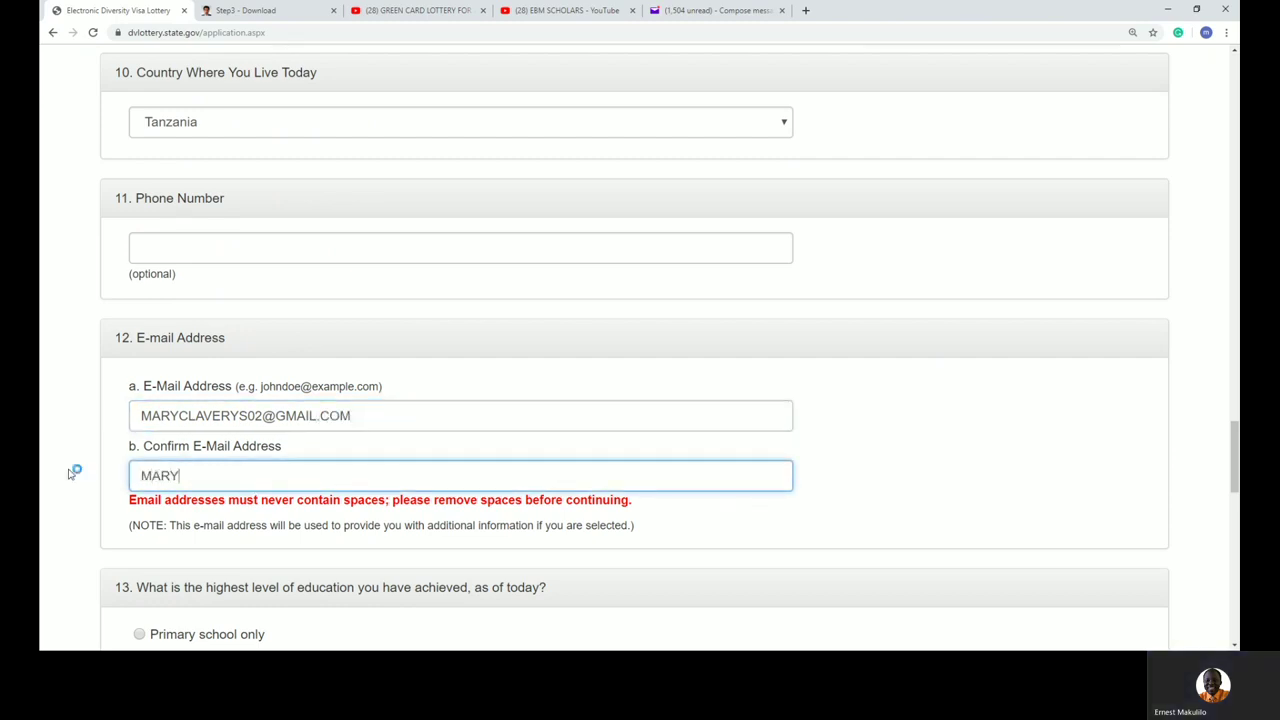
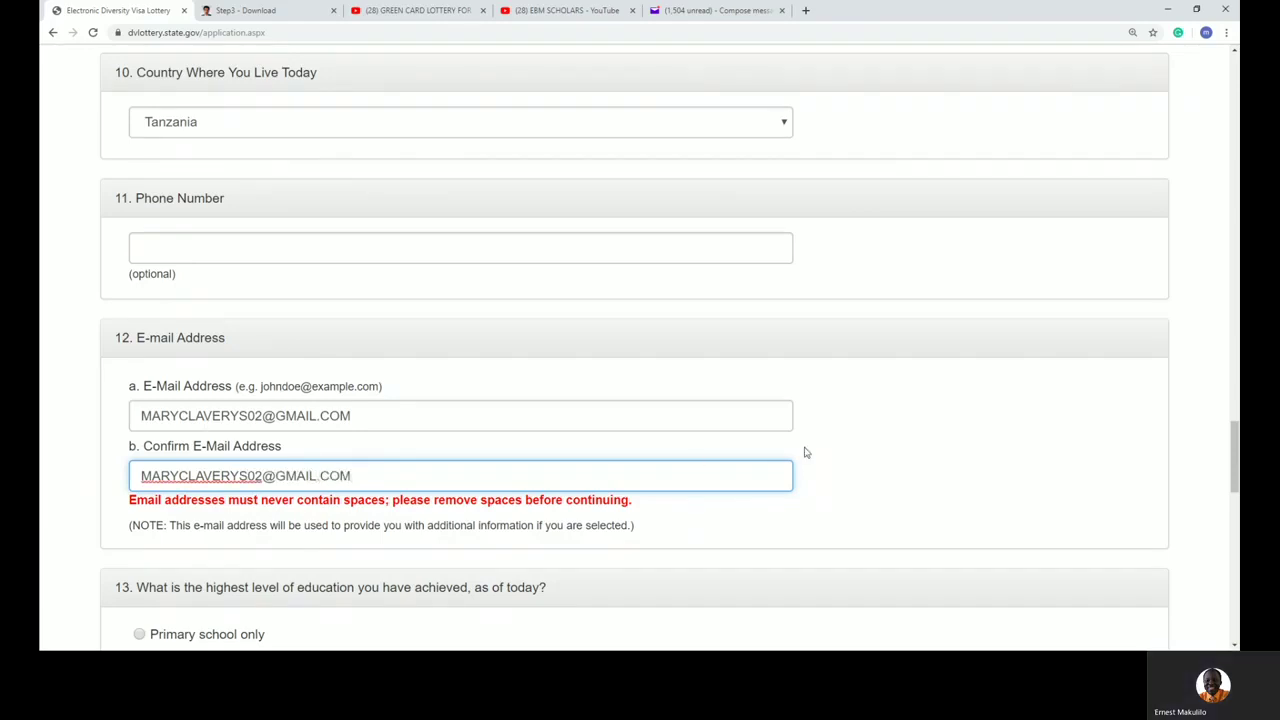
click(360, 415)
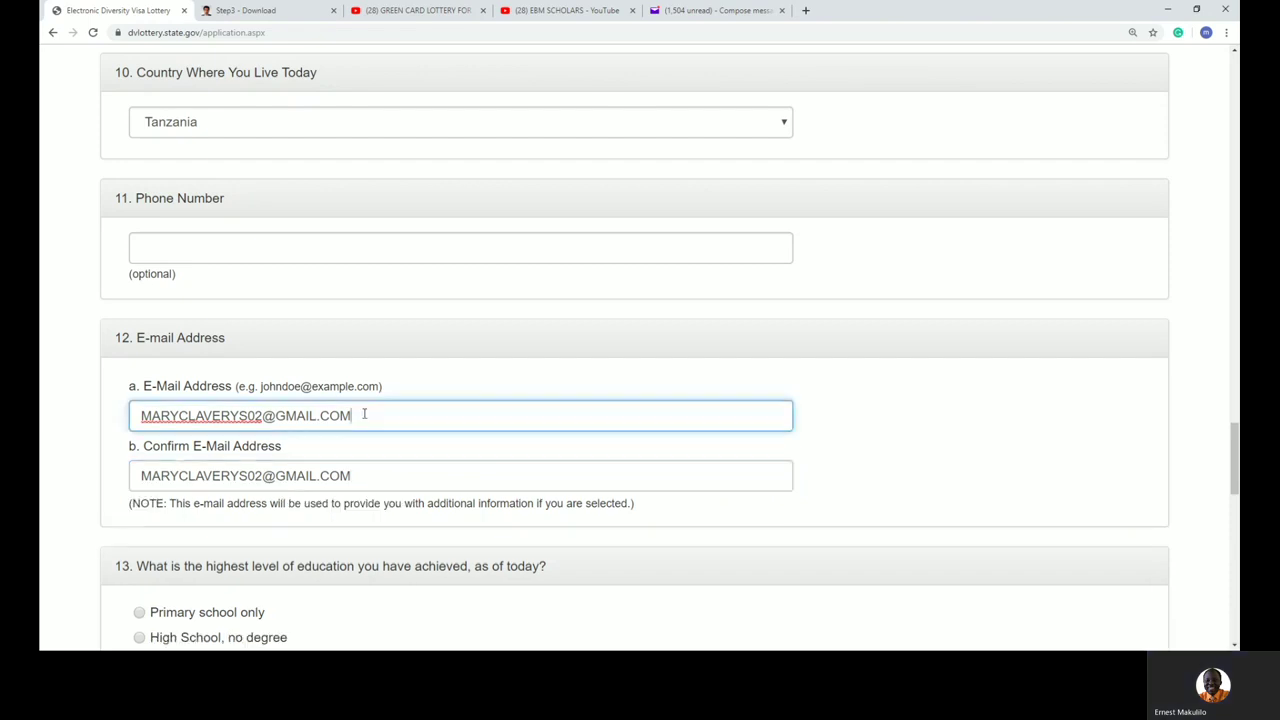
Step: Try several education levels before settling on University Degree
click(913, 484)
scroll(911, 482, down, 1)
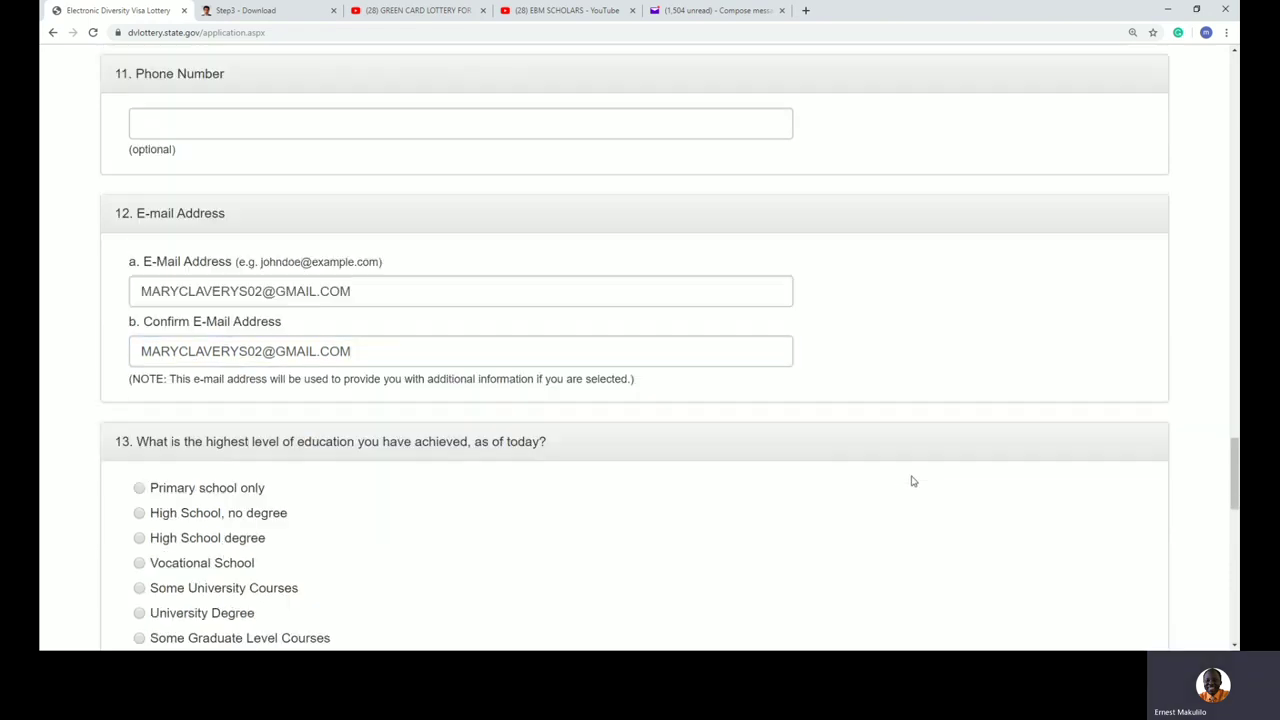
click(354, 351)
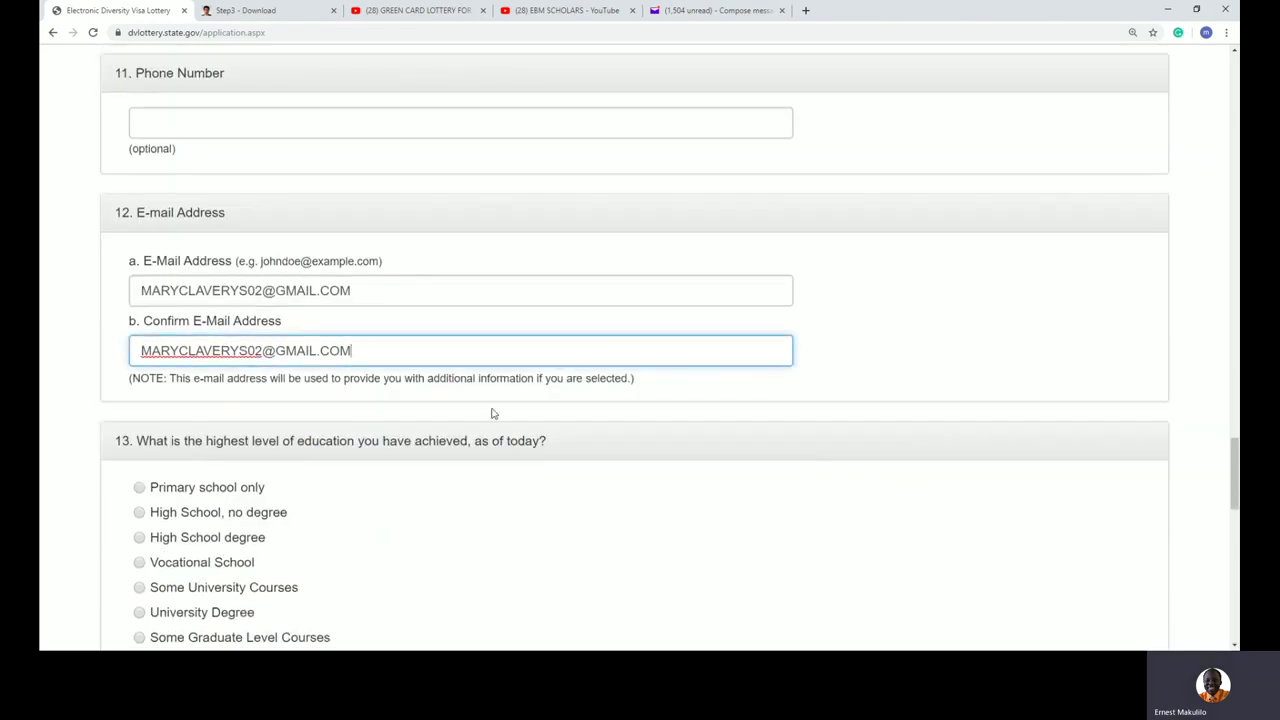
scroll(267, 453, down, 2)
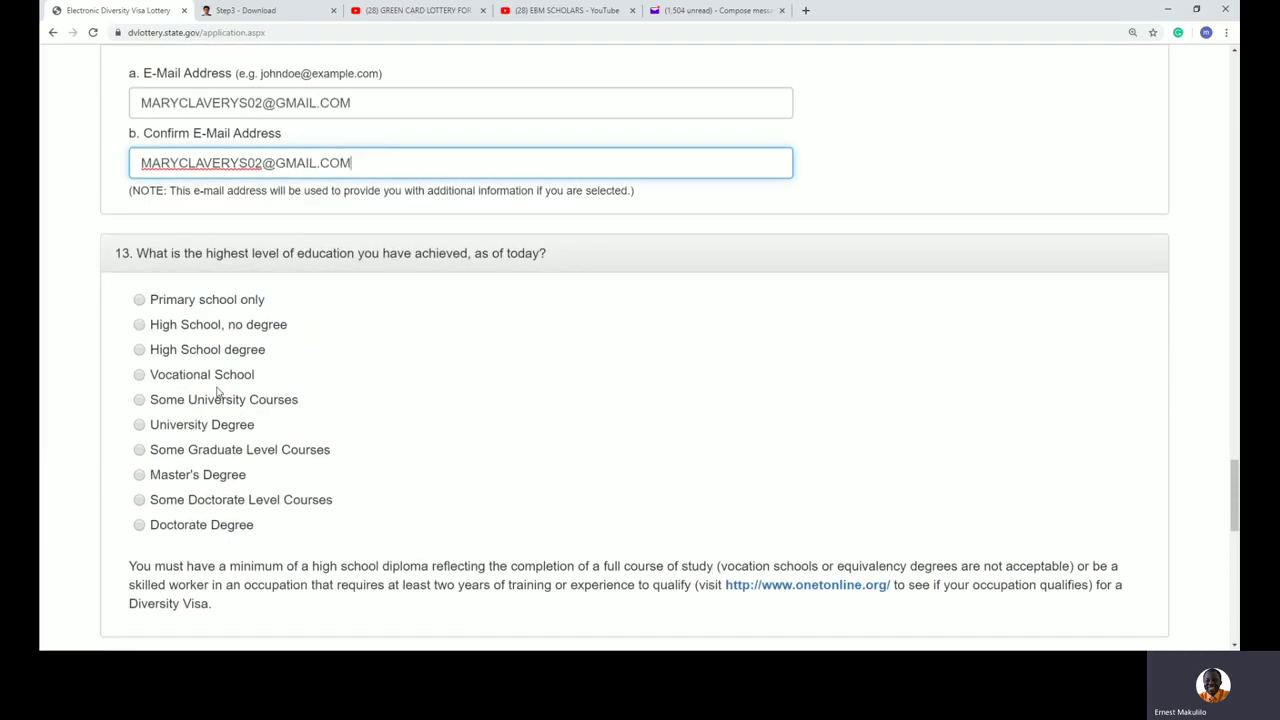
click(140, 325)
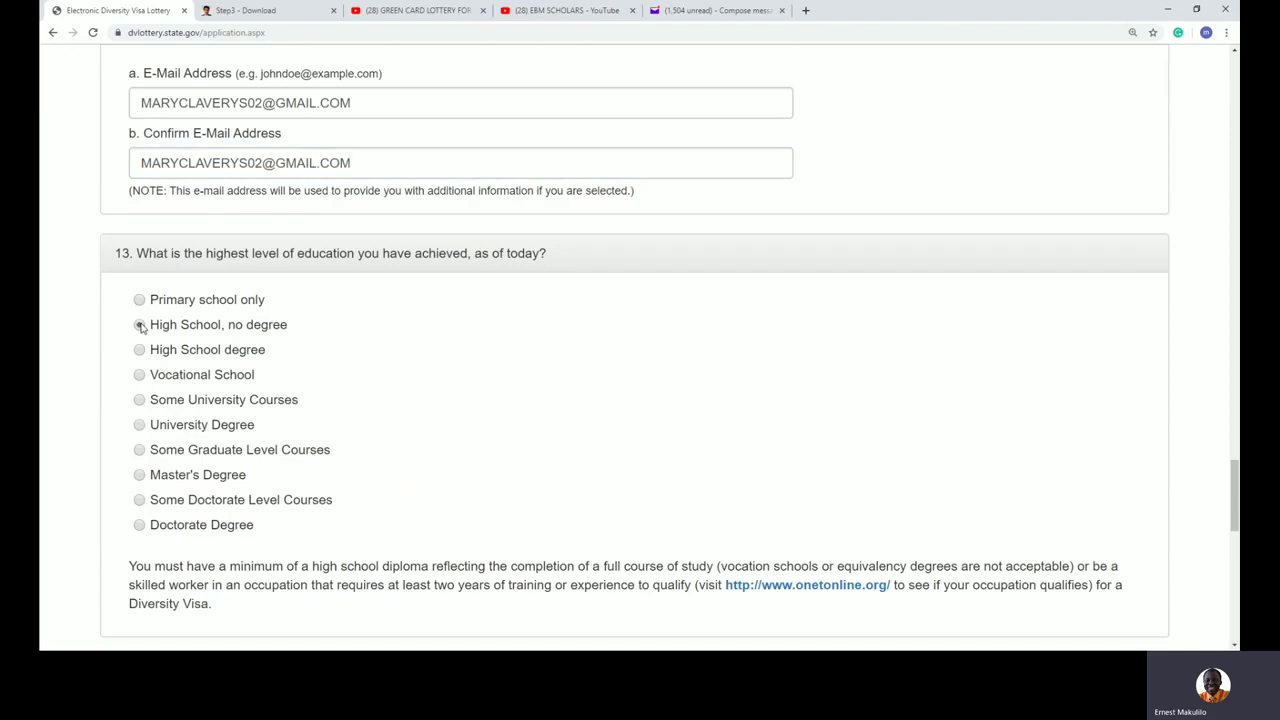
click(140, 350)
click(139, 400)
click(140, 451)
click(139, 502)
click(139, 426)
Step: Highlight the high school diploma and two-year training requirement text
scroll(480, 376, down, 1)
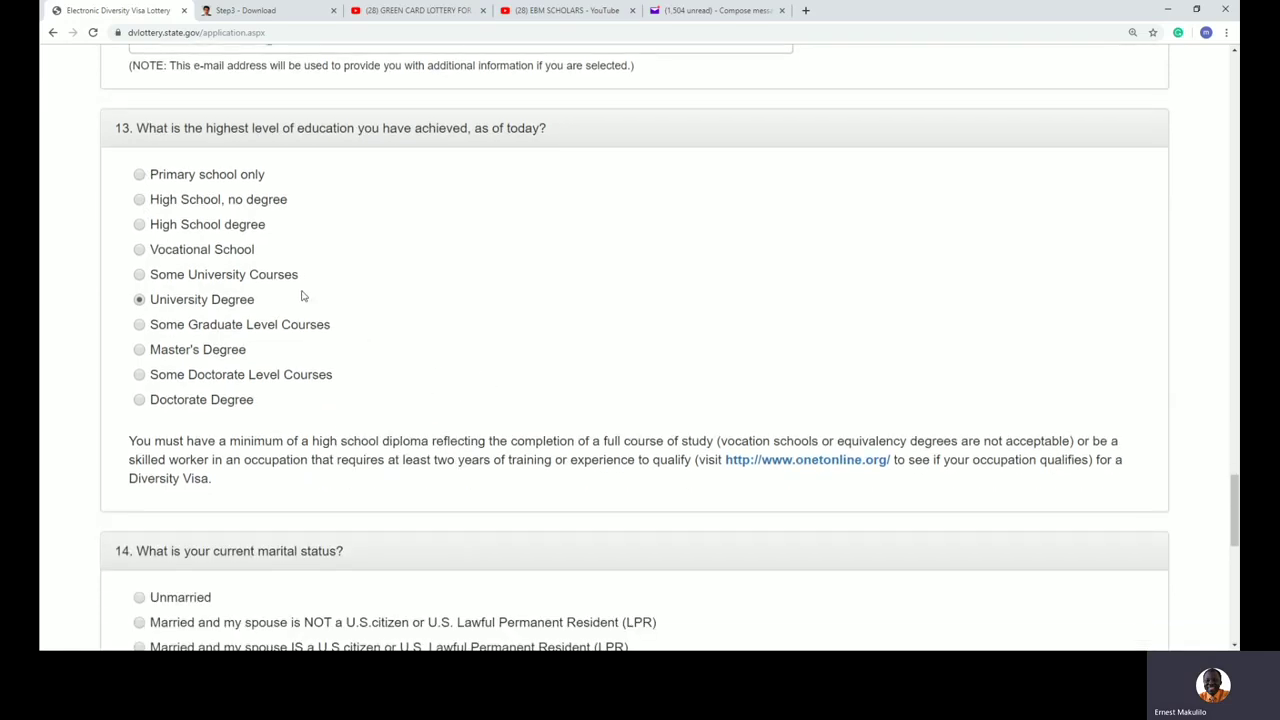
drag(137, 441, 677, 441)
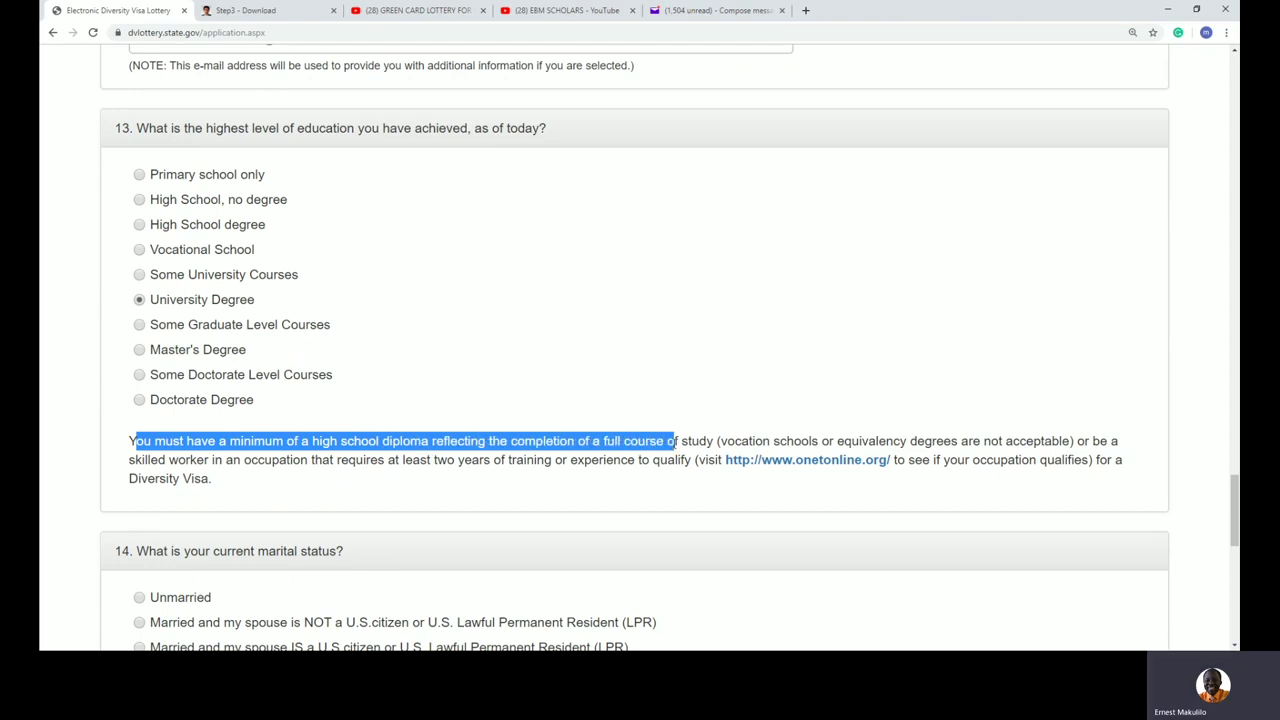
drag(677, 441, 680, 441)
drag(233, 461, 636, 462)
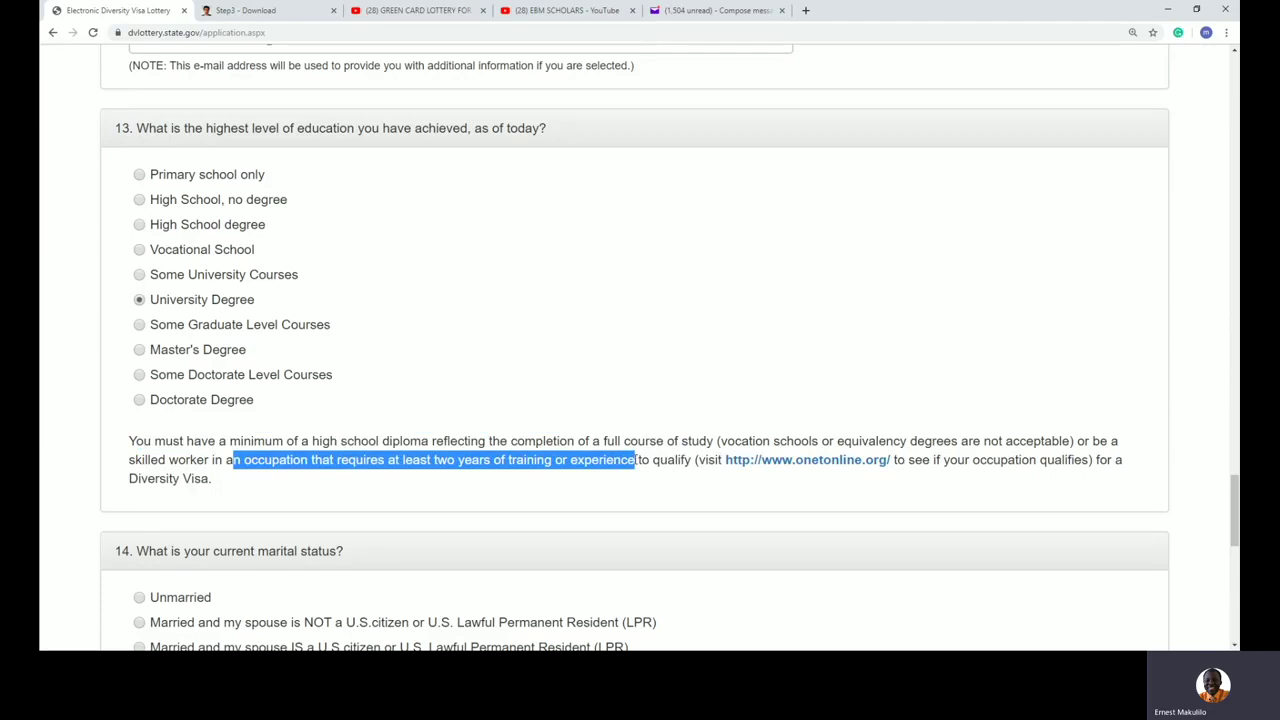
scroll(614, 450, down, 3)
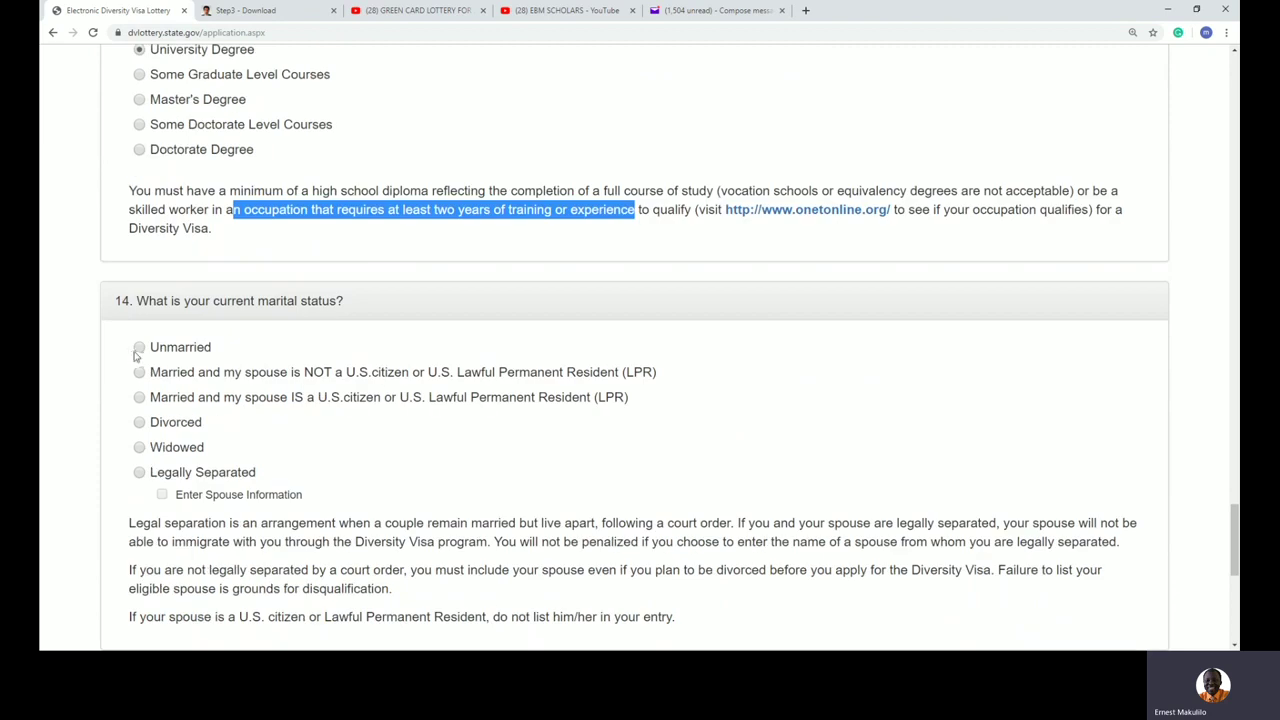
Step: Try other marital statuses, then settle on Unmarried
click(139, 348)
click(603, 368)
drag(626, 372, 464, 373)
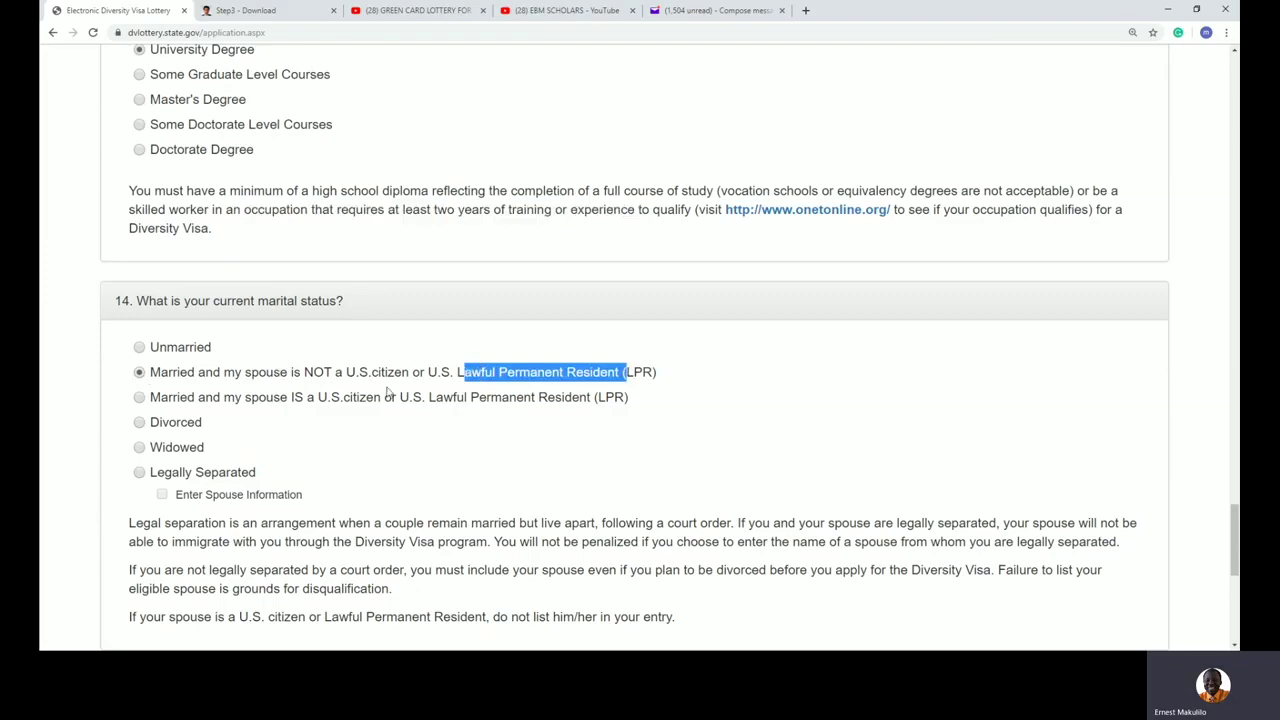
drag(259, 398, 341, 400)
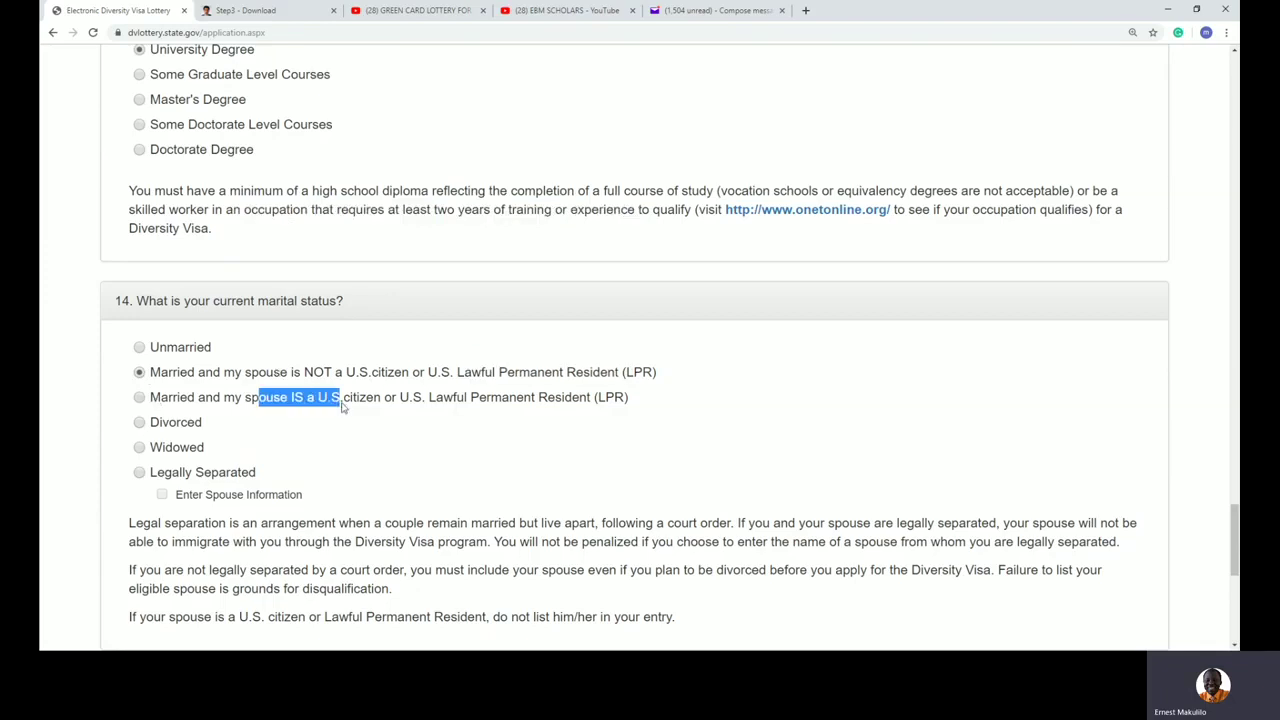
click(139, 397)
click(140, 423)
click(140, 474)
click(162, 495)
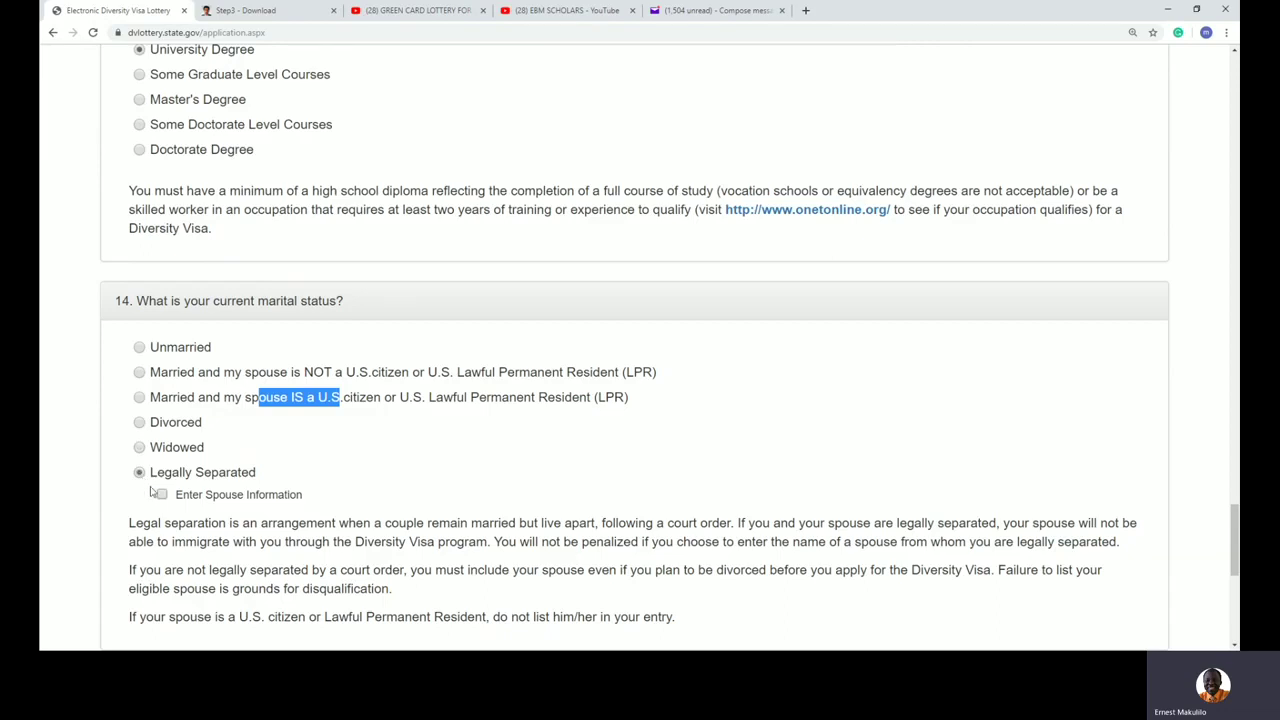
click(140, 349)
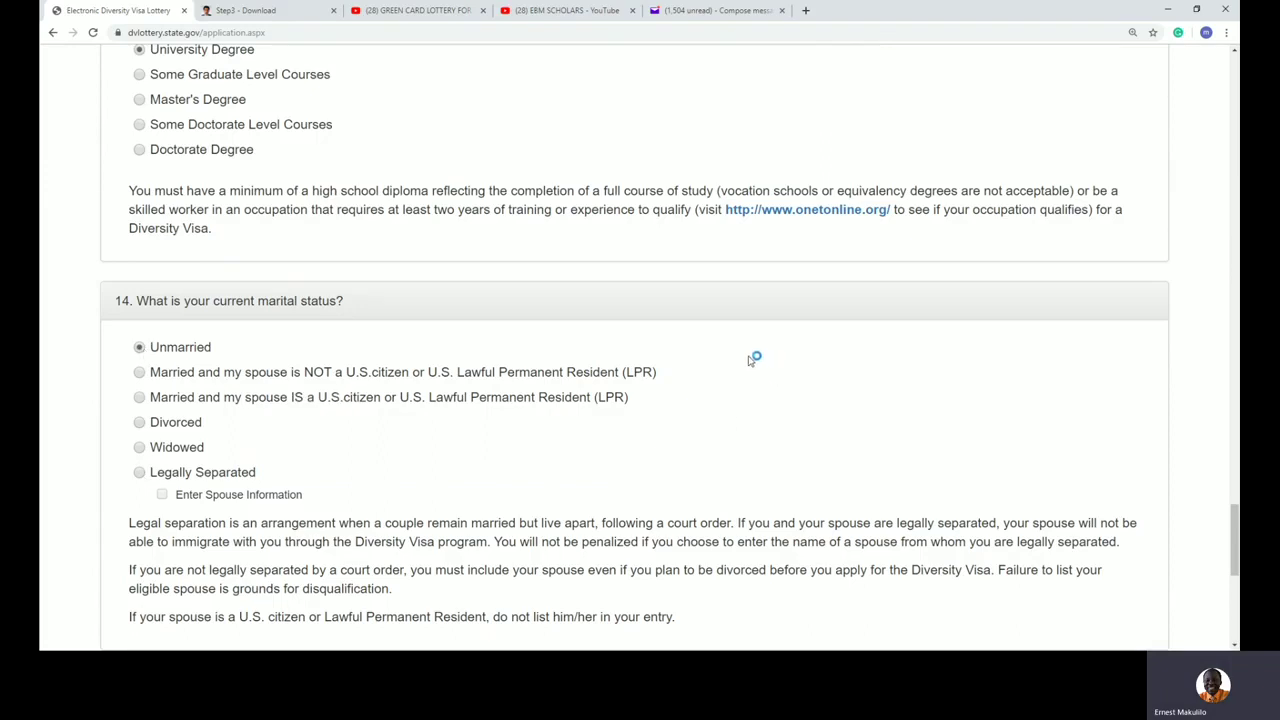
Step: Start the Number of Children field, typing 0 and deleting it
scroll(750, 361, down, 1)
scroll(750, 361, down, 3)
click(201, 429)
text(0)
key(BackSpace)
Step: Submit the form, reload and resubmit after the page-not-working error, then go back to the form
text(1)
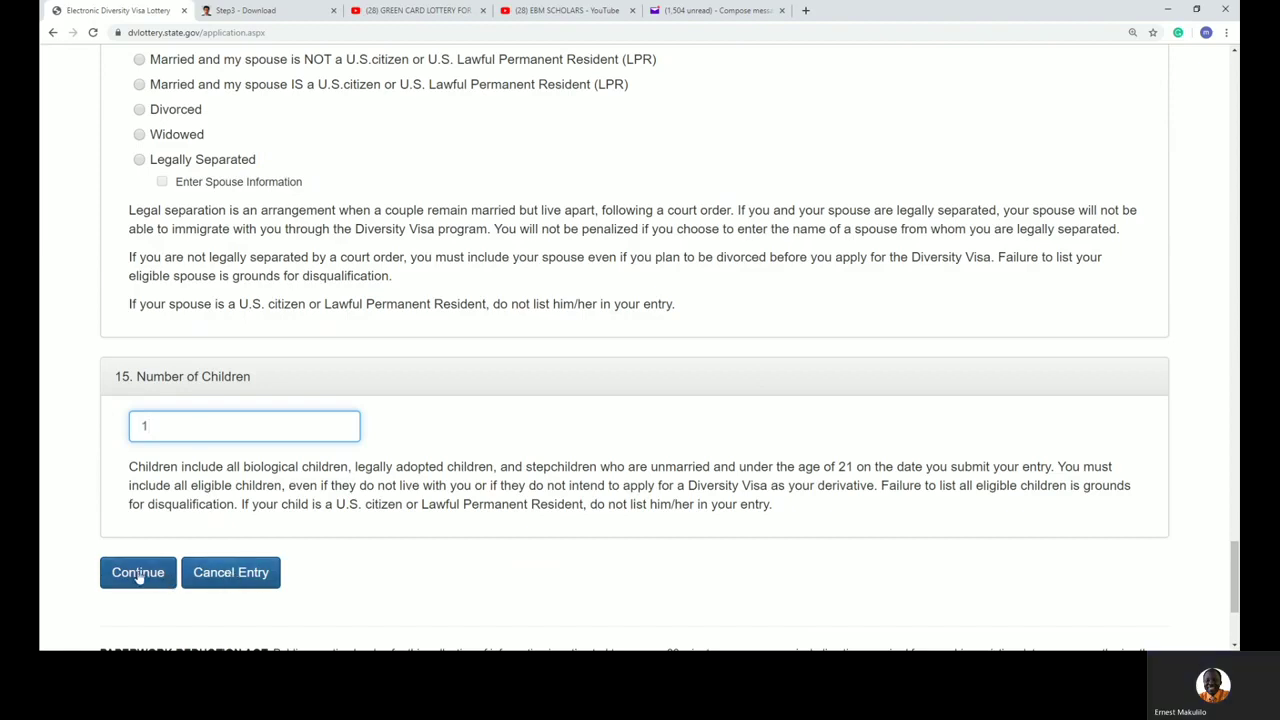
click(137, 573)
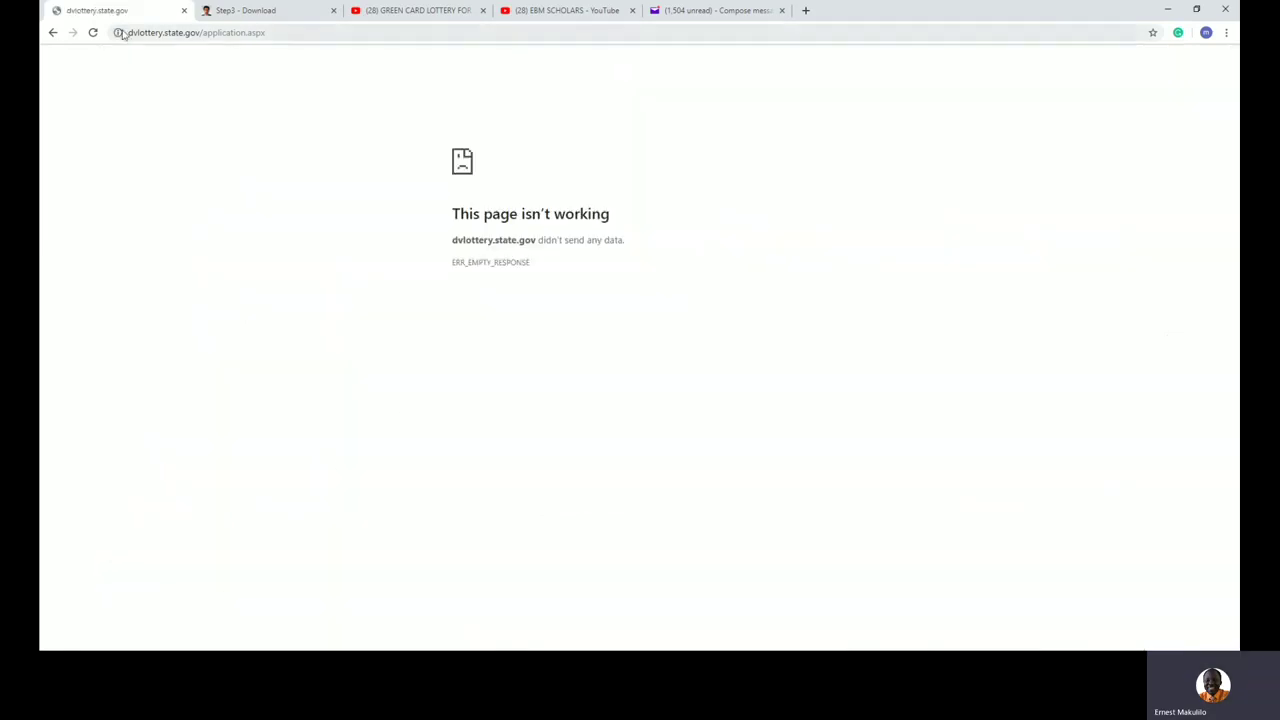
click(94, 32)
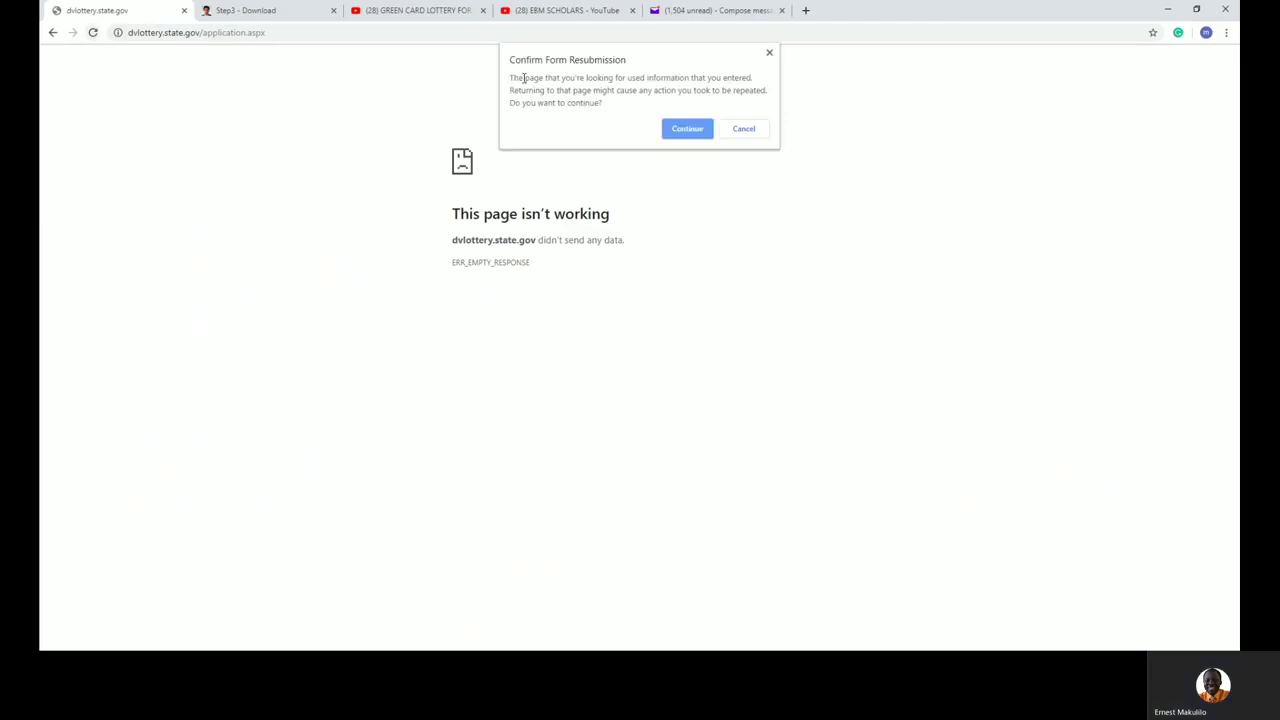
click(684, 130)
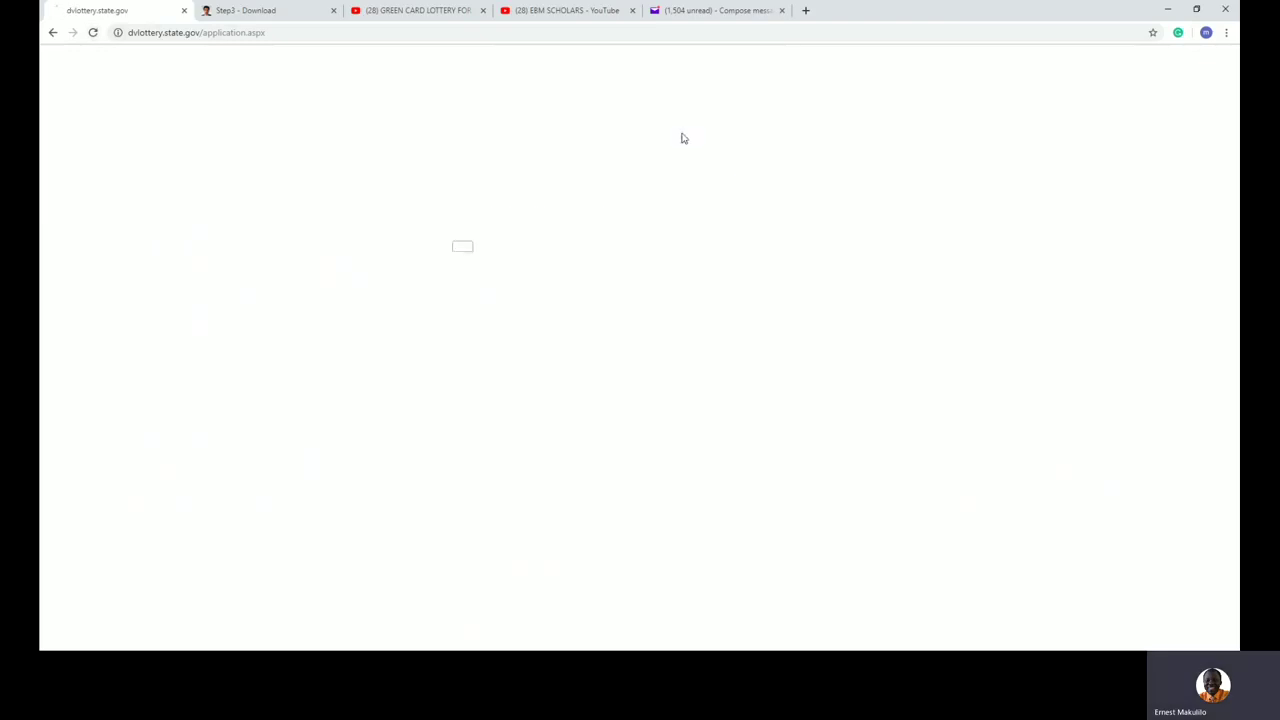
click(53, 32)
Step: Retry the submission, which fails again, return to the form, and open a new browser tab
scroll(350, 254, up, 10)
scroll(350, 254, down, 5)
scroll(350, 254, down, 1)
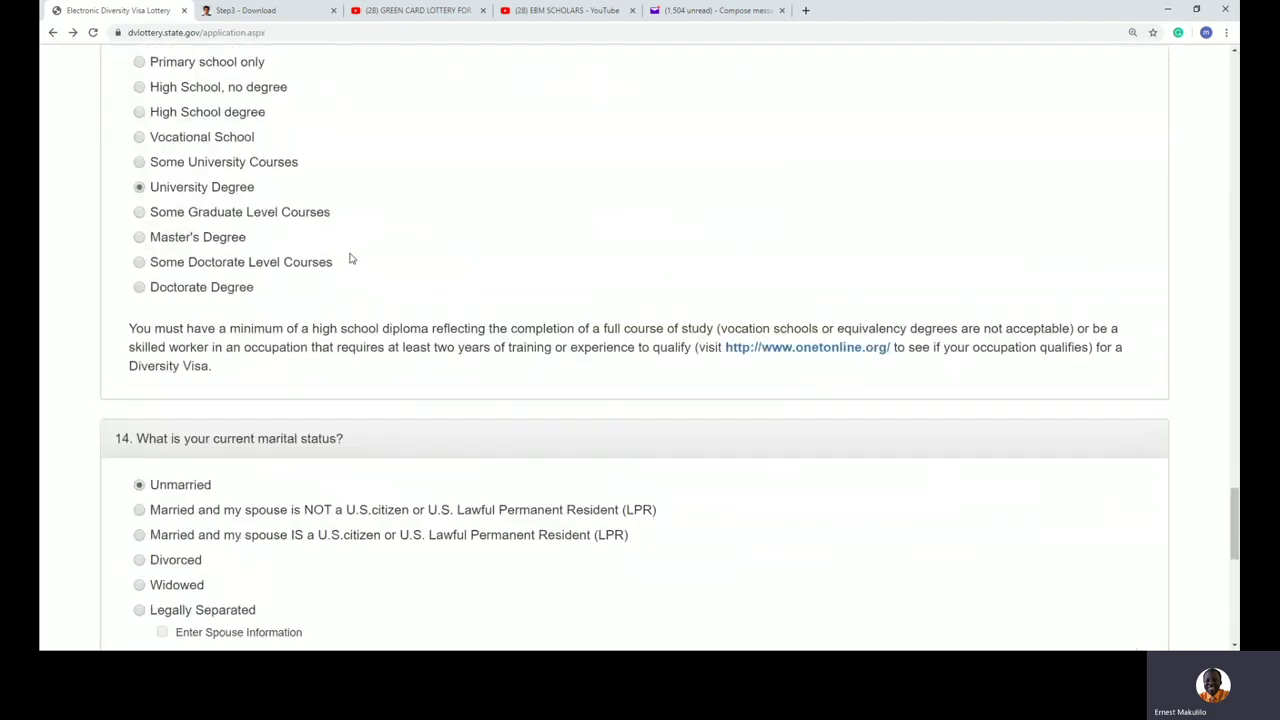
scroll(350, 256, up, 5)
scroll(350, 258, down, 9)
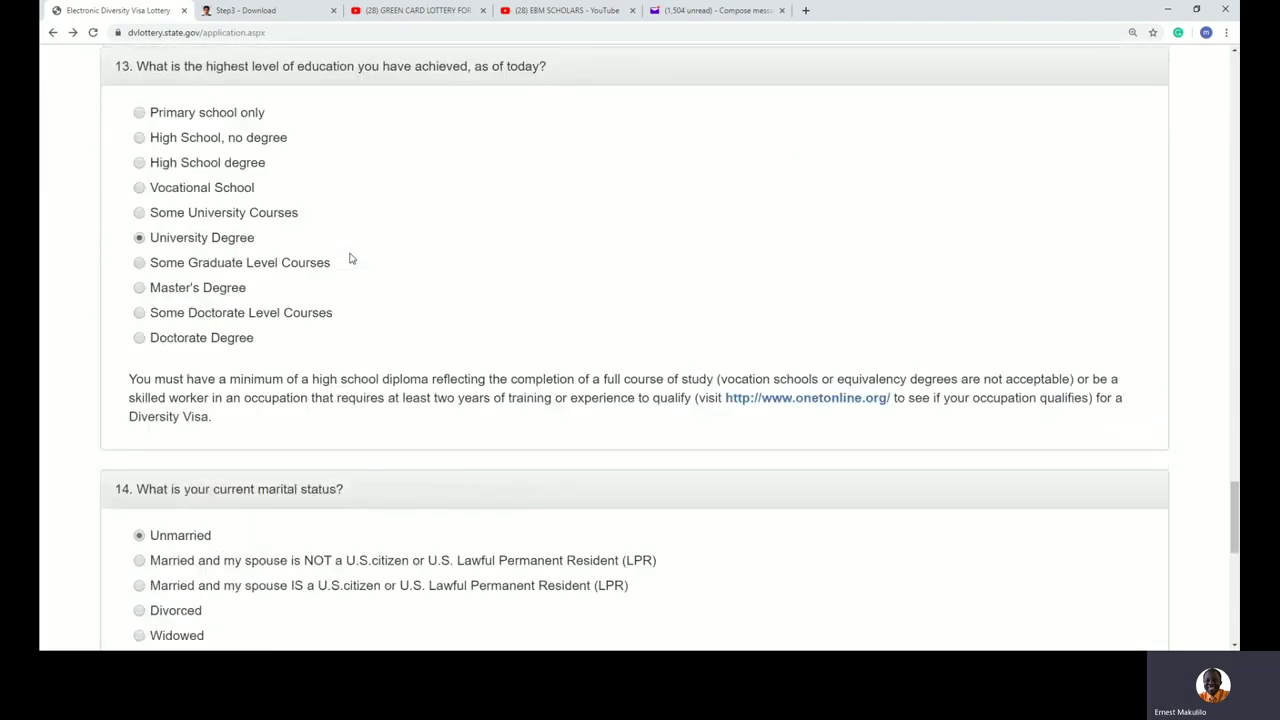
scroll(316, 416, down, 2)
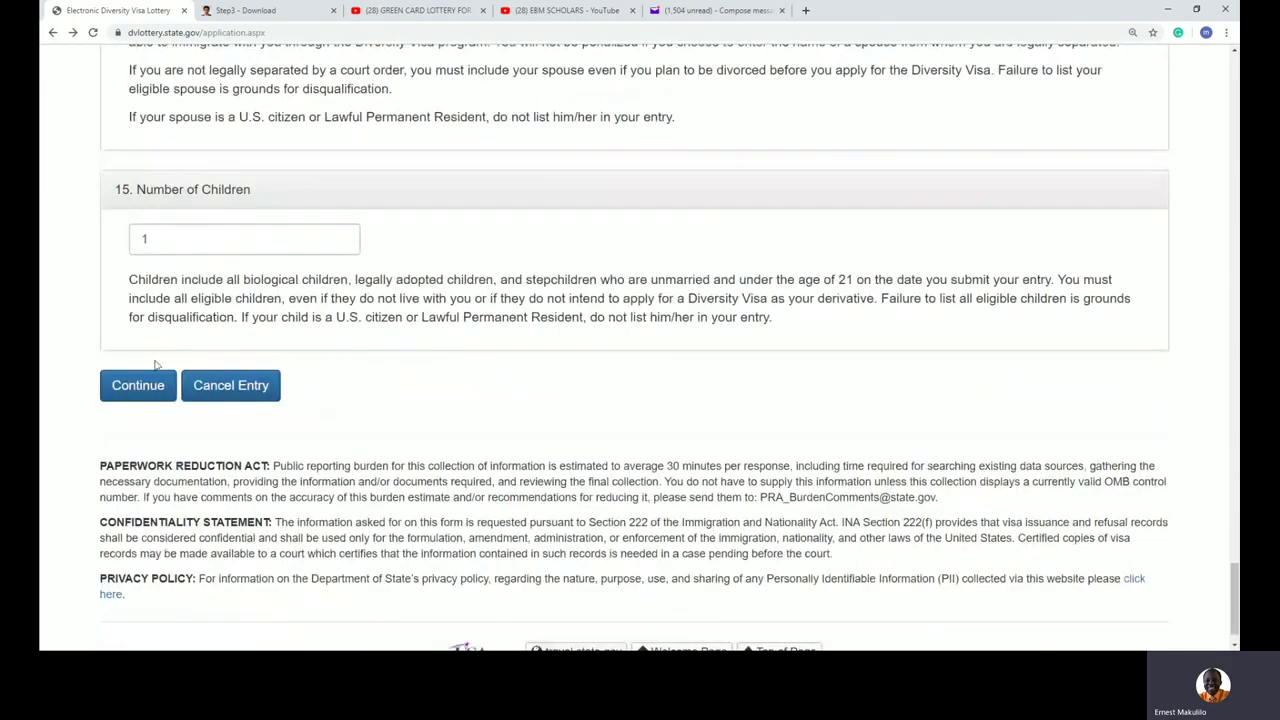
click(146, 392)
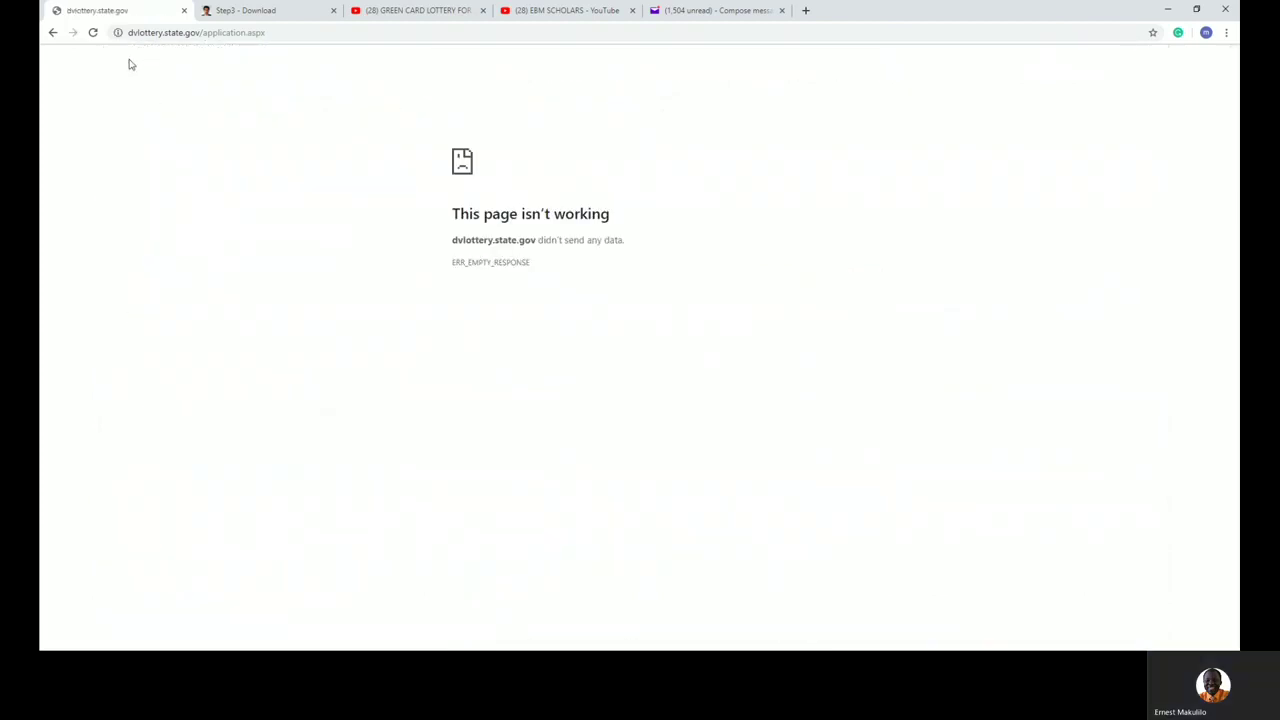
click(92, 32)
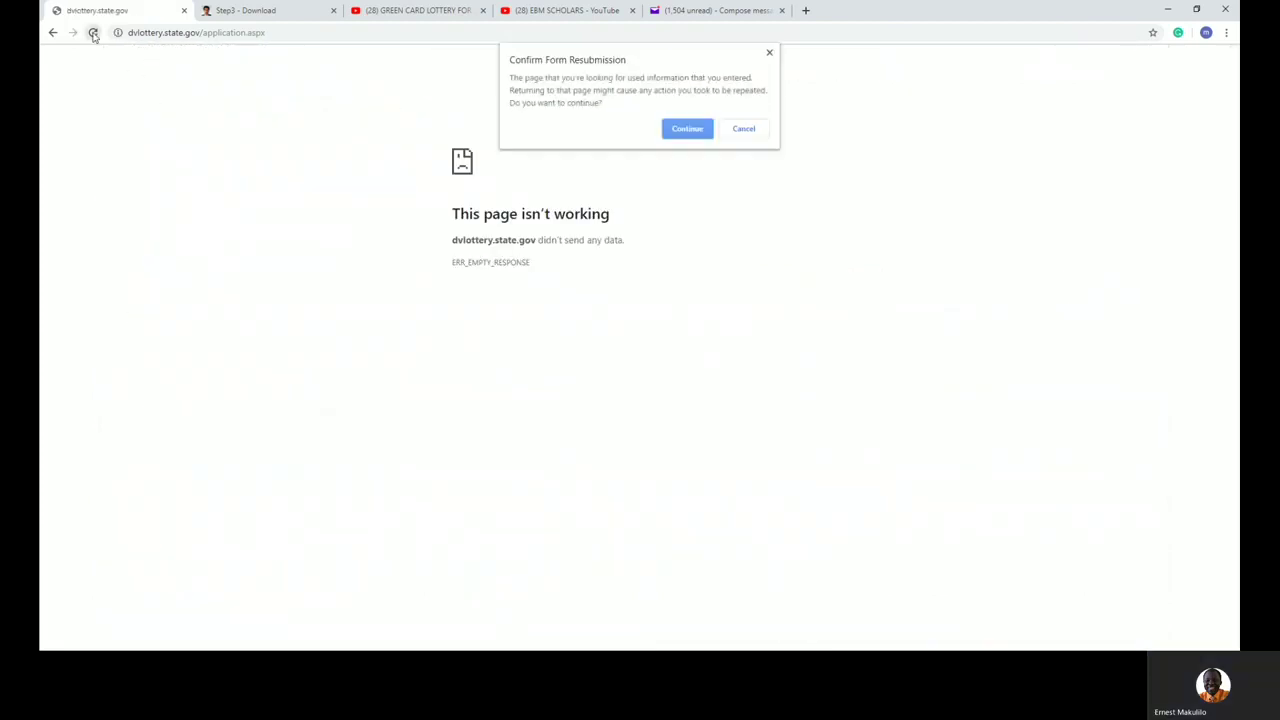
click(682, 130)
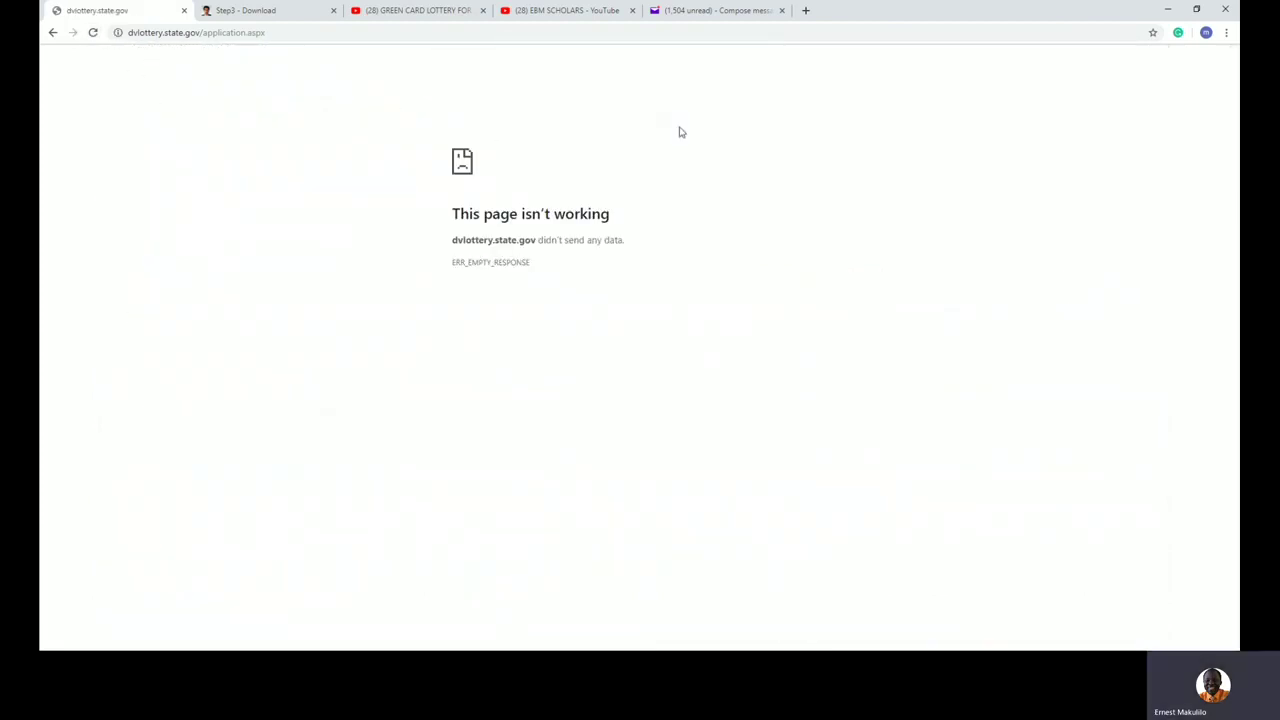
click(53, 33)
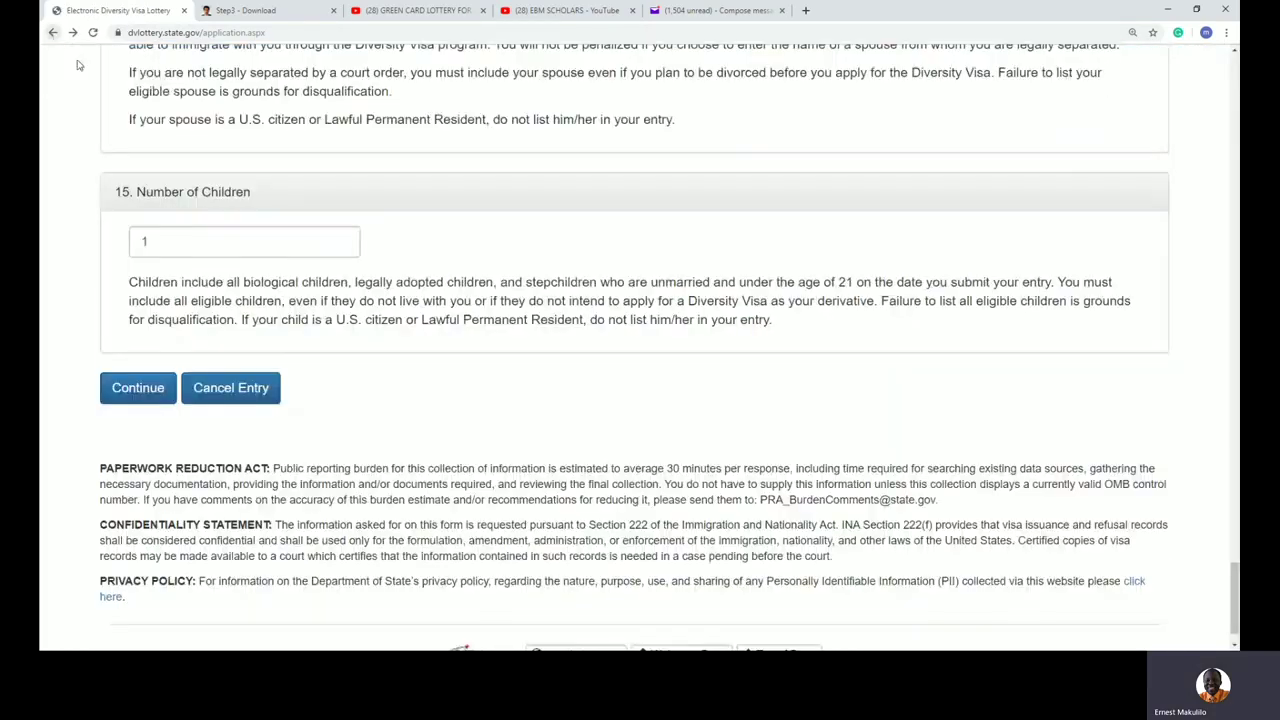
click(806, 11)
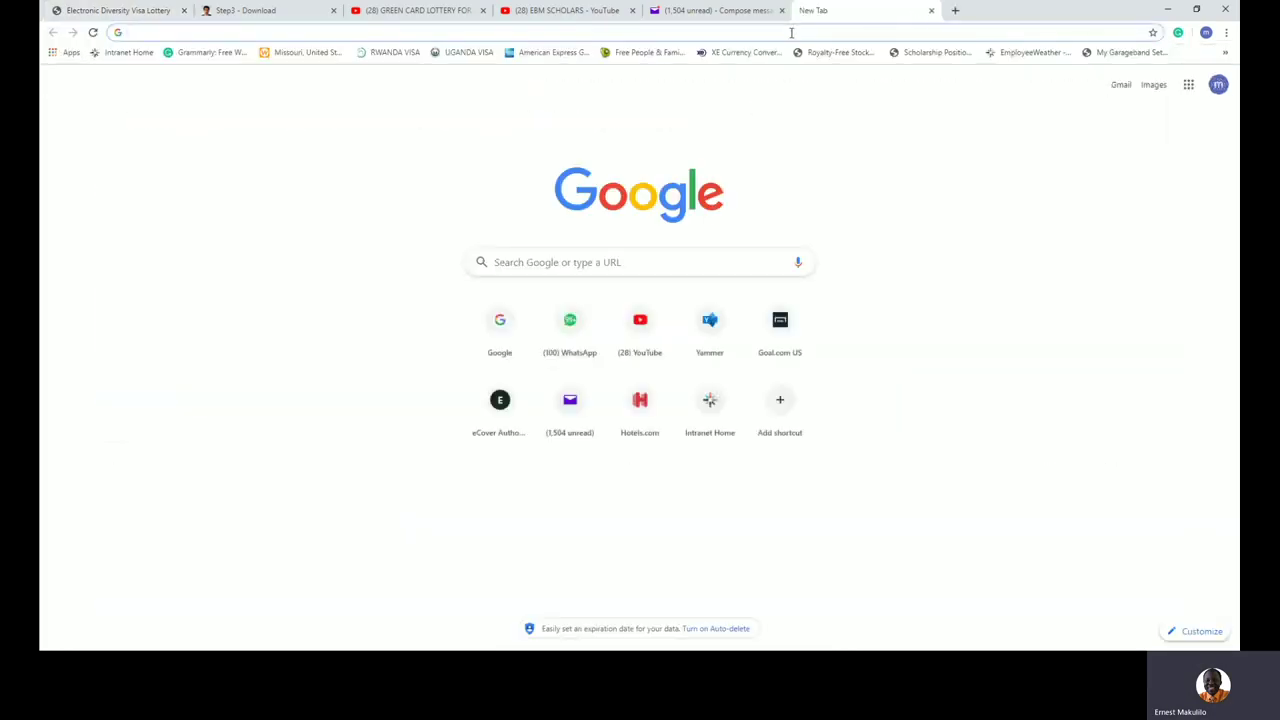
Step: Load dvlottery.state.gov, begin a new DV-2021 entry, and enter the picture's authentication code
text(dvlottery.state.gov)
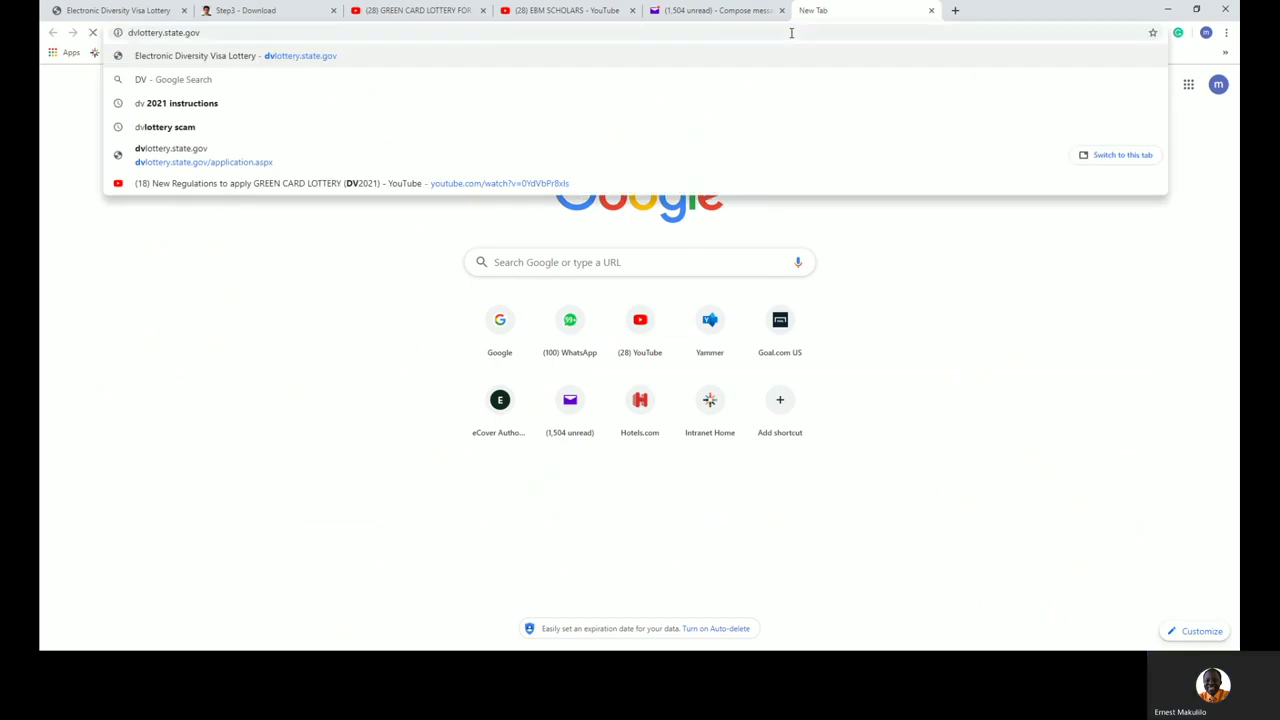
key(Return)
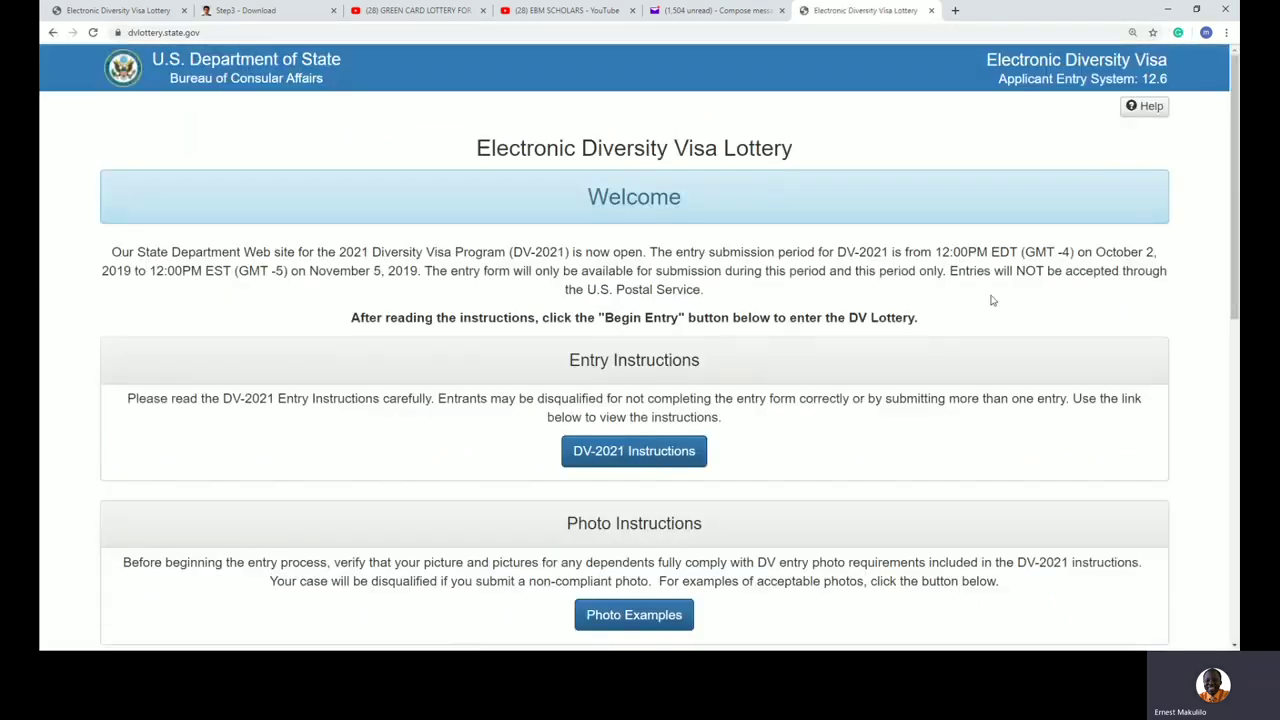
scroll(753, 401, down, 5)
click(651, 340)
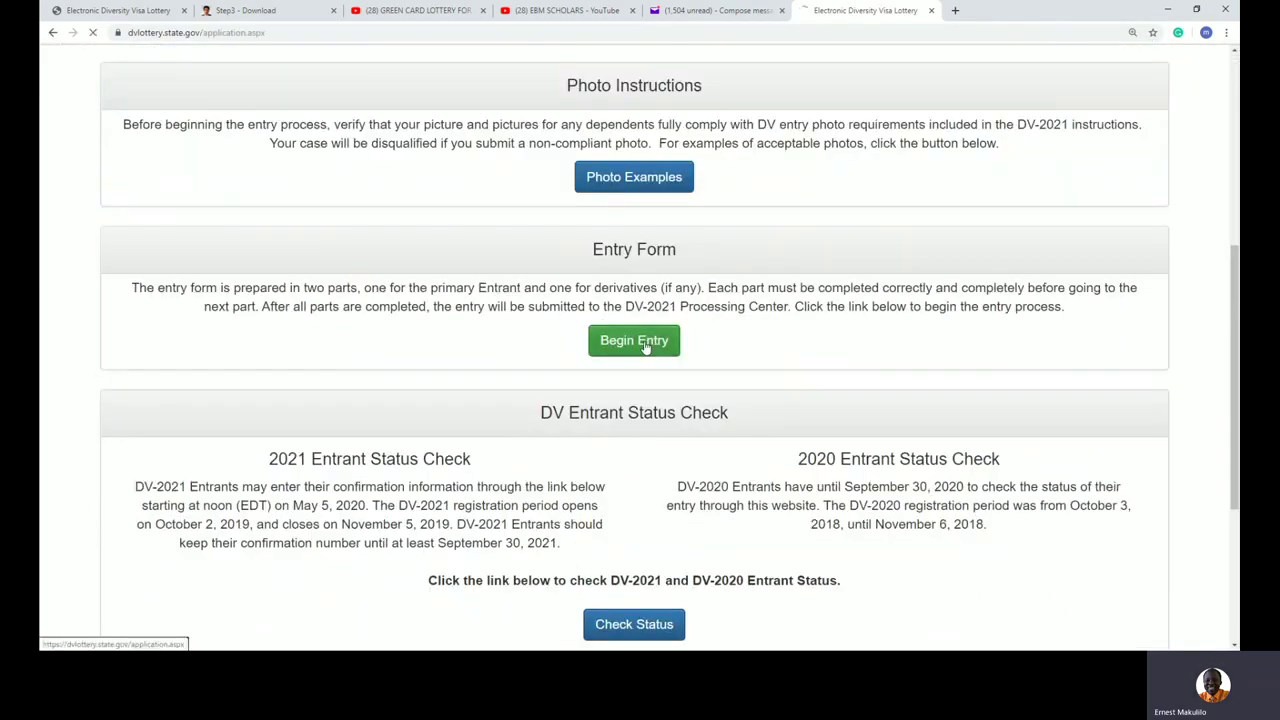
click(254, 370)
text(5B5P)
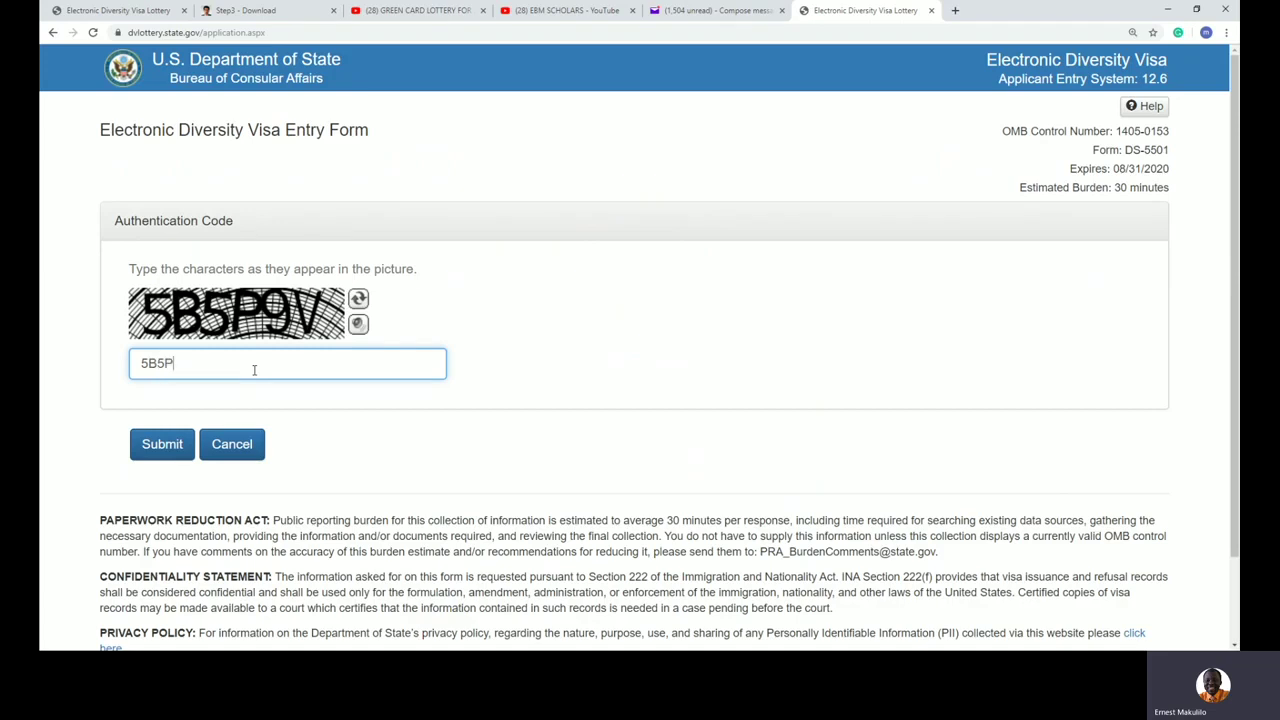
text(9V)
Step: Submit the authentication code and fill the entrant's family, first and middle names from autofill suggestions
click(166, 452)
click(214, 338)
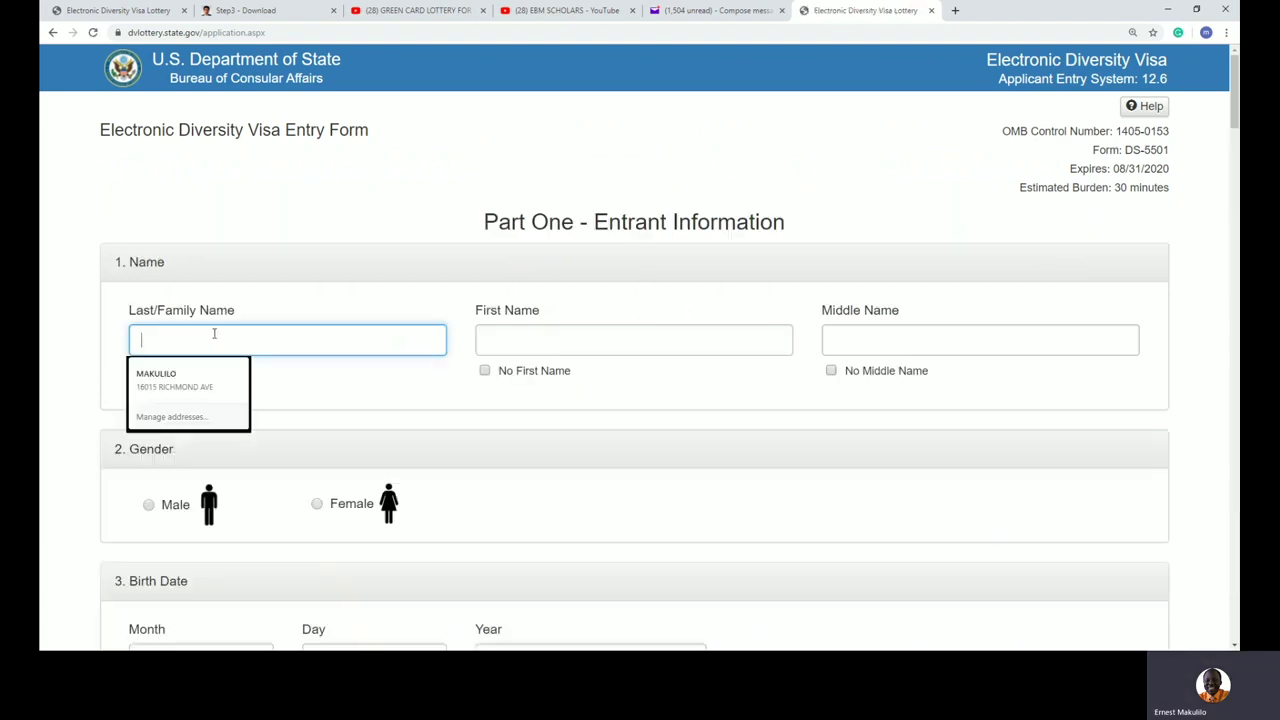
key(Escape)
text(MAS)
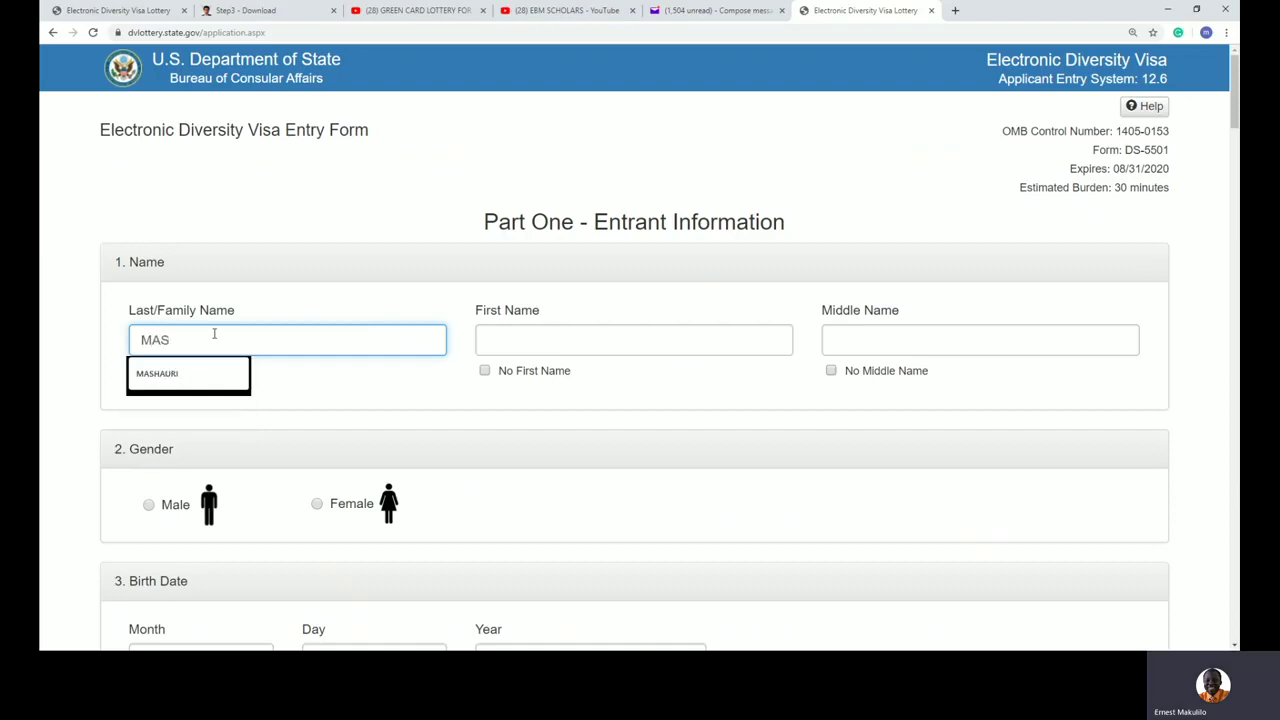
click(189, 374)
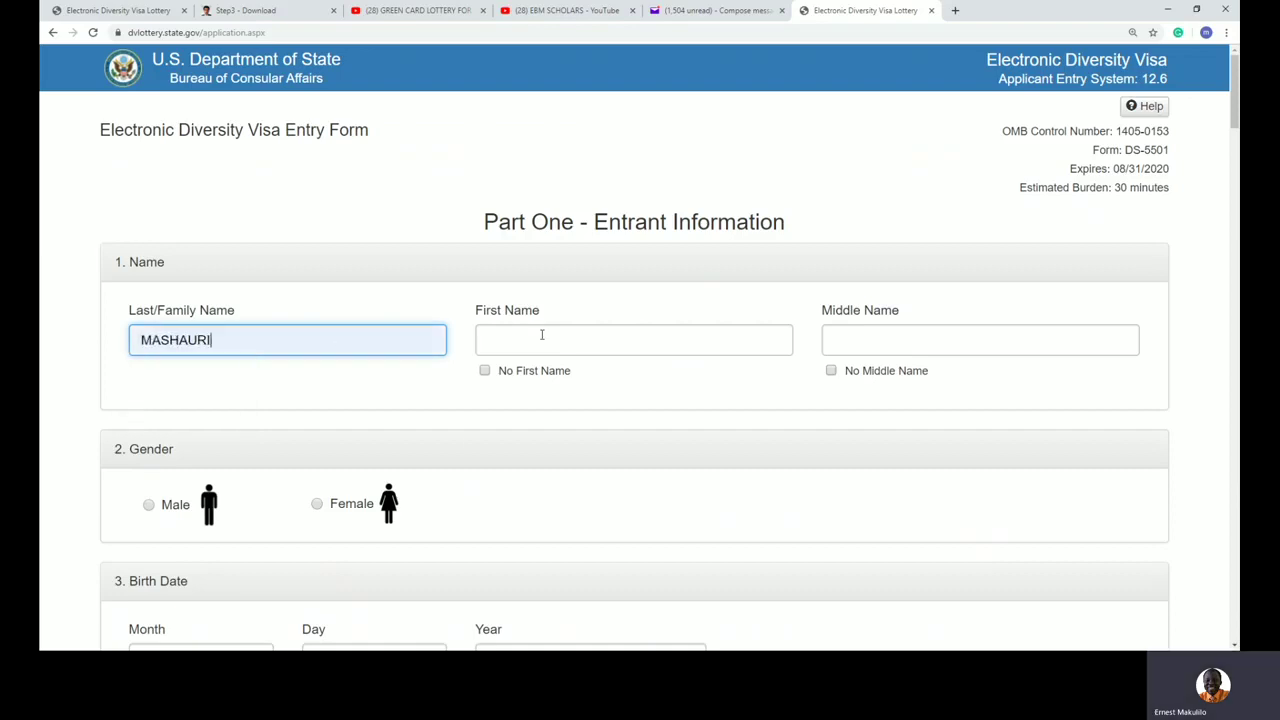
click(541, 335)
text(MARI)
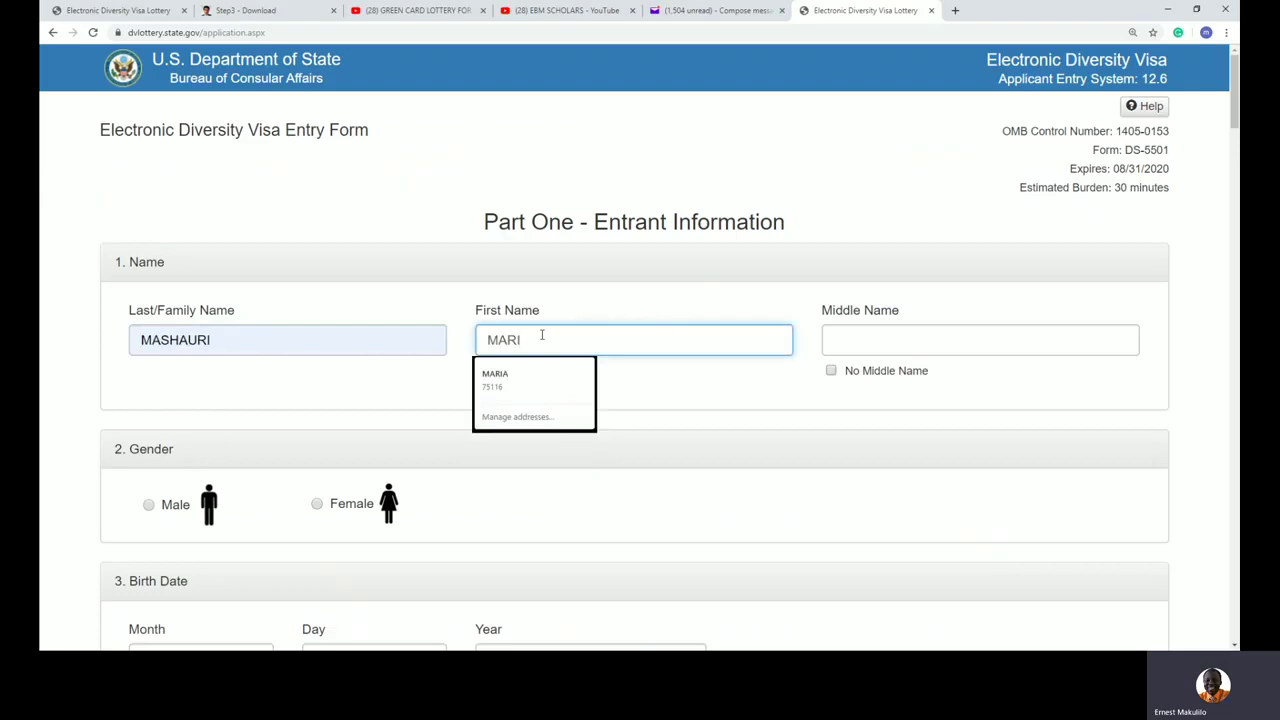
click(545, 392)
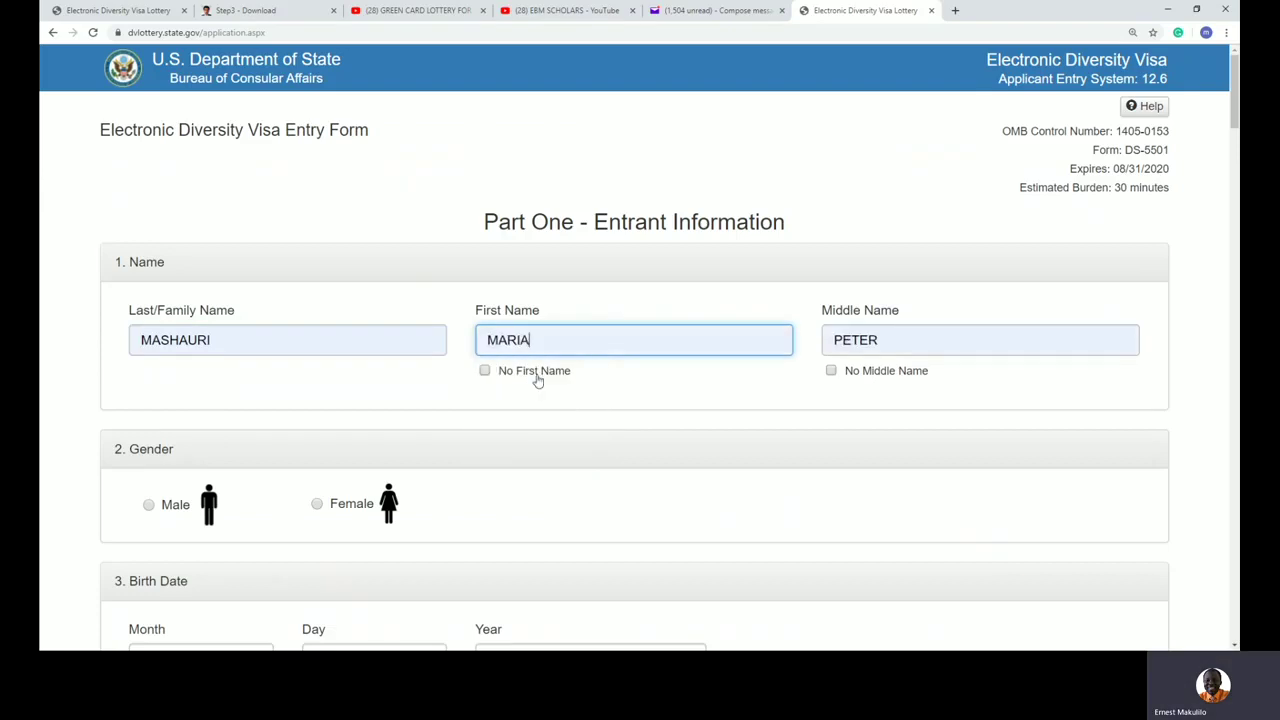
click(317, 504)
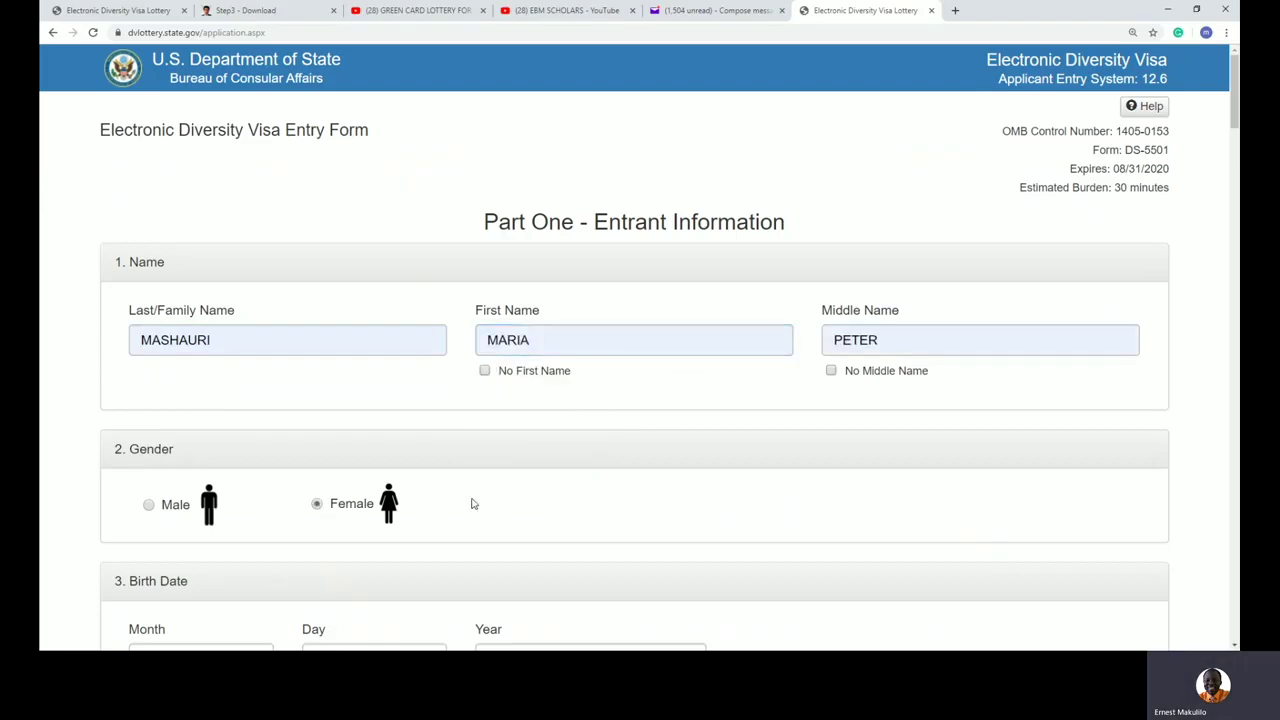
scroll(480, 503, down, 2)
click(152, 469)
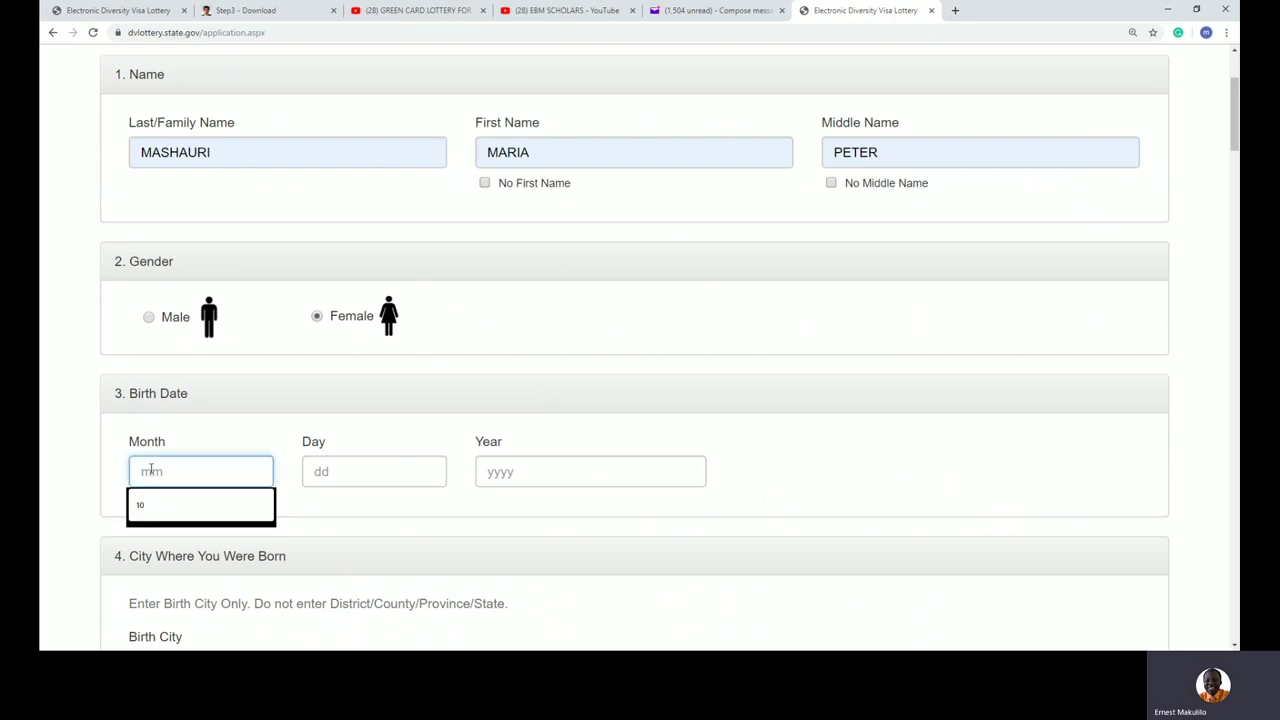
key(Tab)
key(Tab)
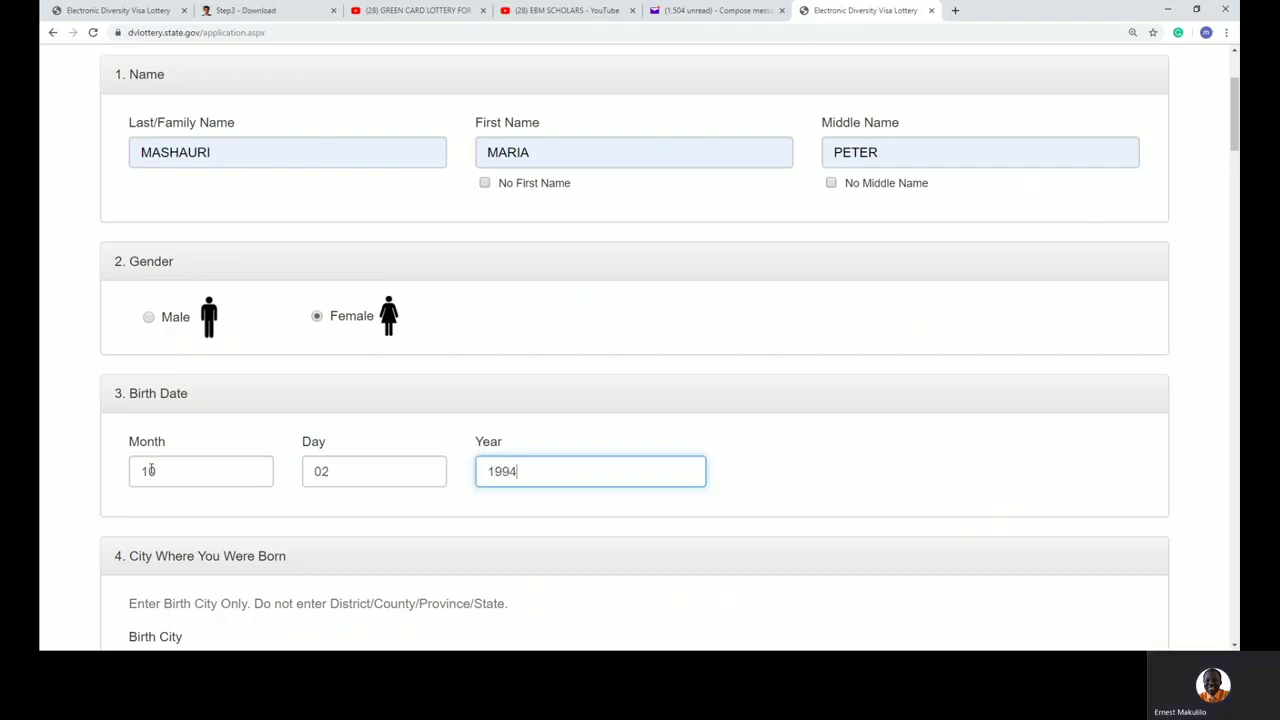
scroll(189, 492, down, 3)
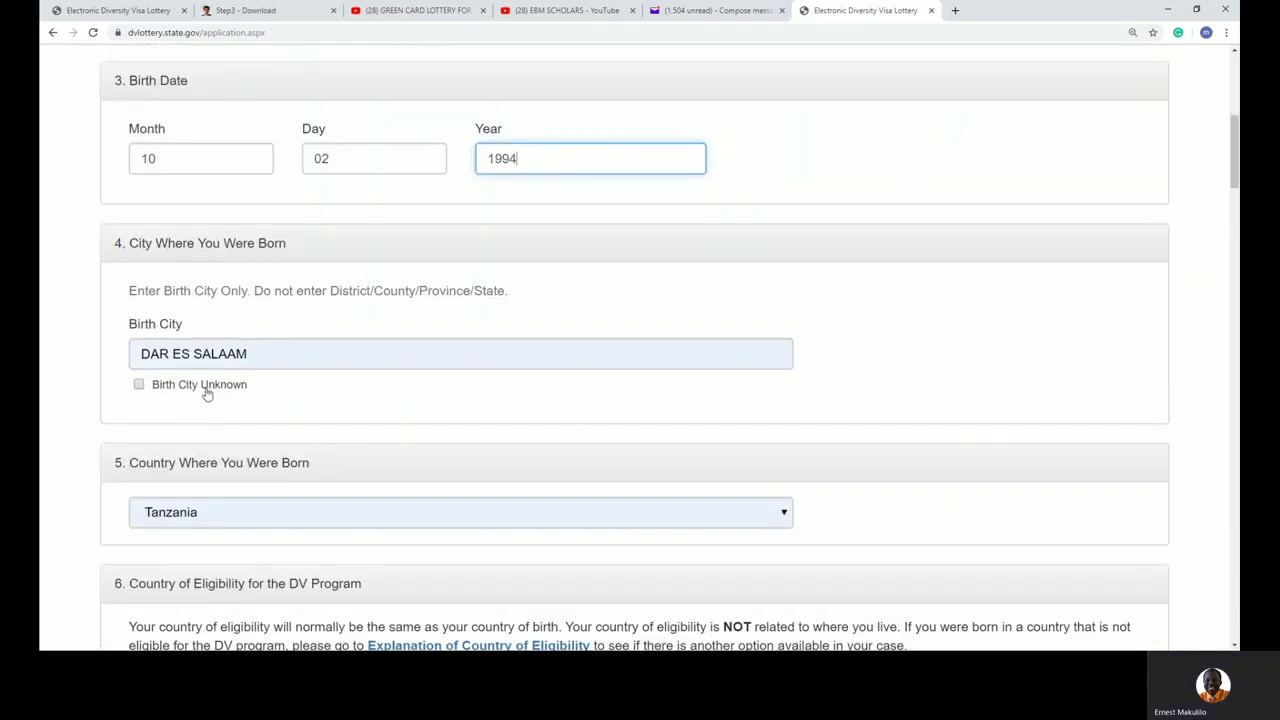
scroll(206, 391, down, 2)
scroll(208, 340, down, 3)
scroll(210, 380, down, 1)
scroll(212, 390, down, 1)
Step: Enter the entrant's passport last, first and middle names
click(229, 391)
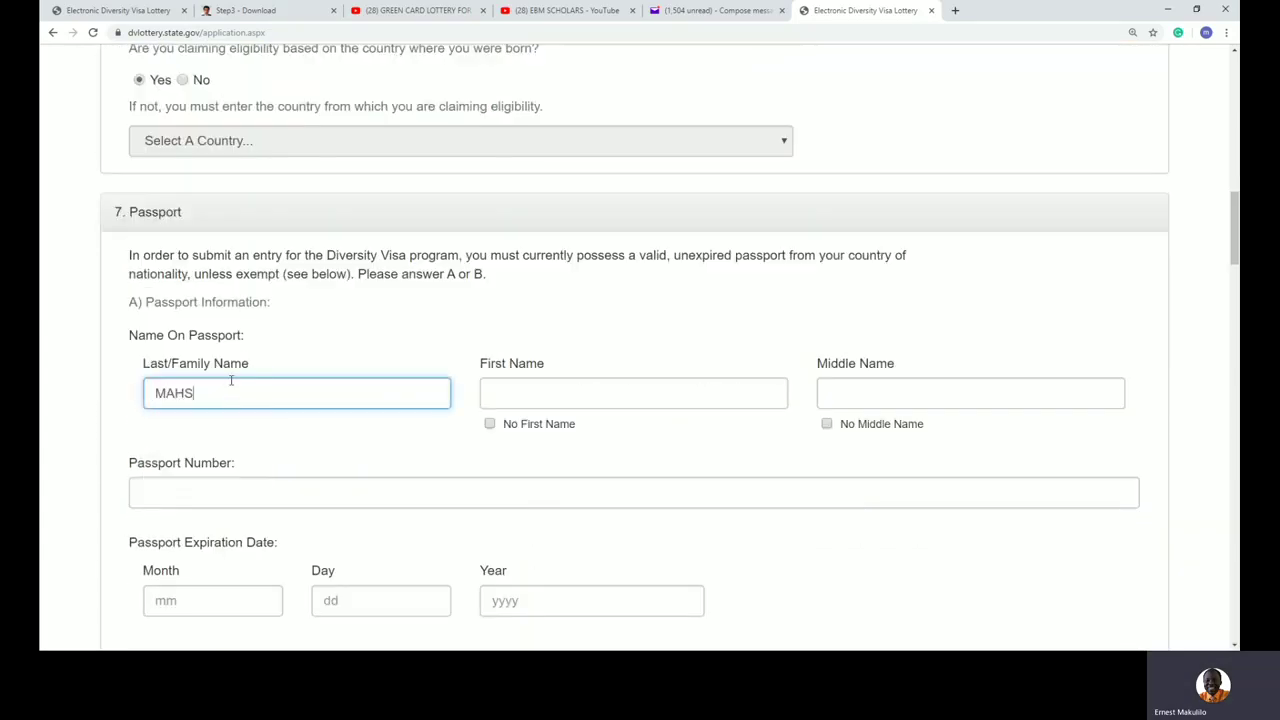
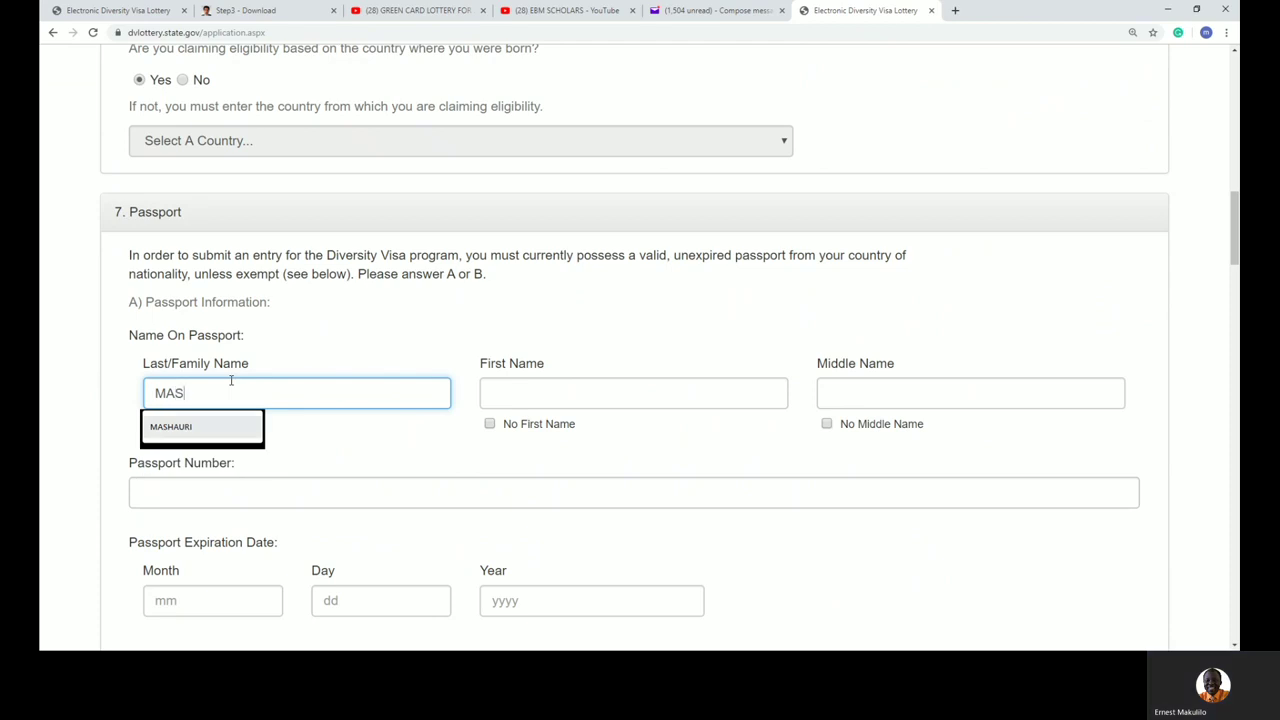
key(Down)
key(Return)
key(Tab)
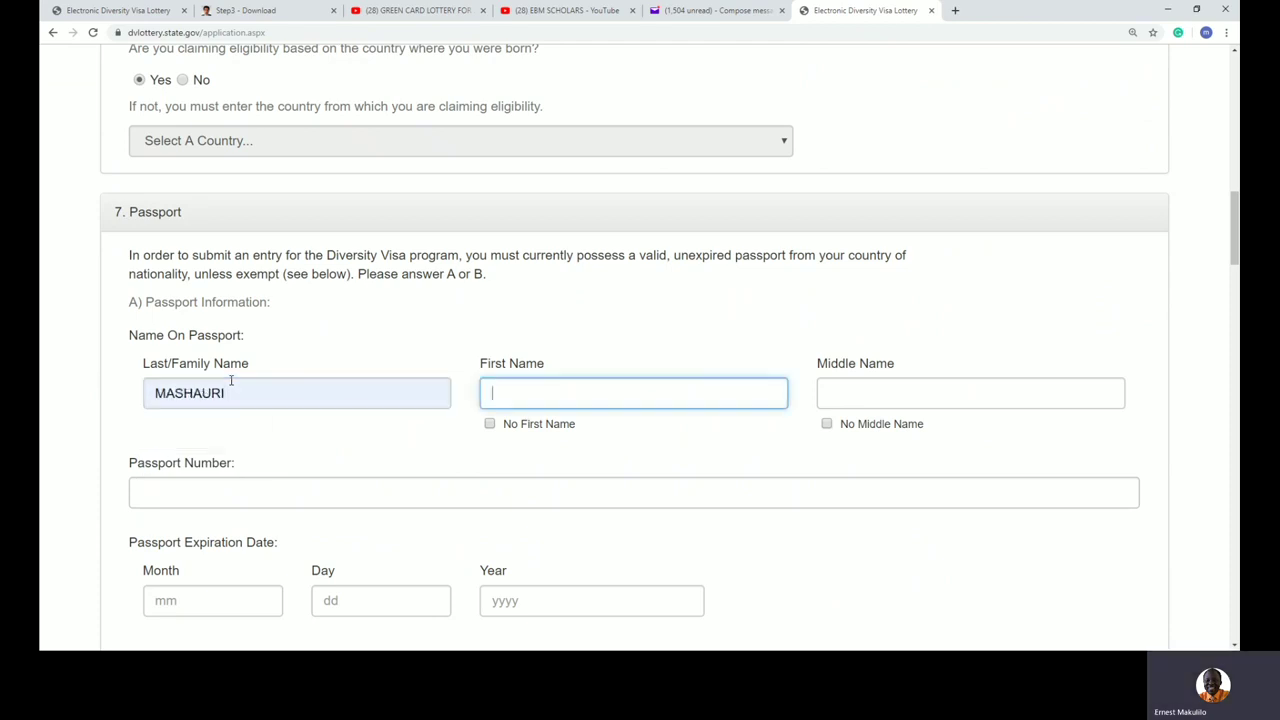
key(Tab)
click(941, 392)
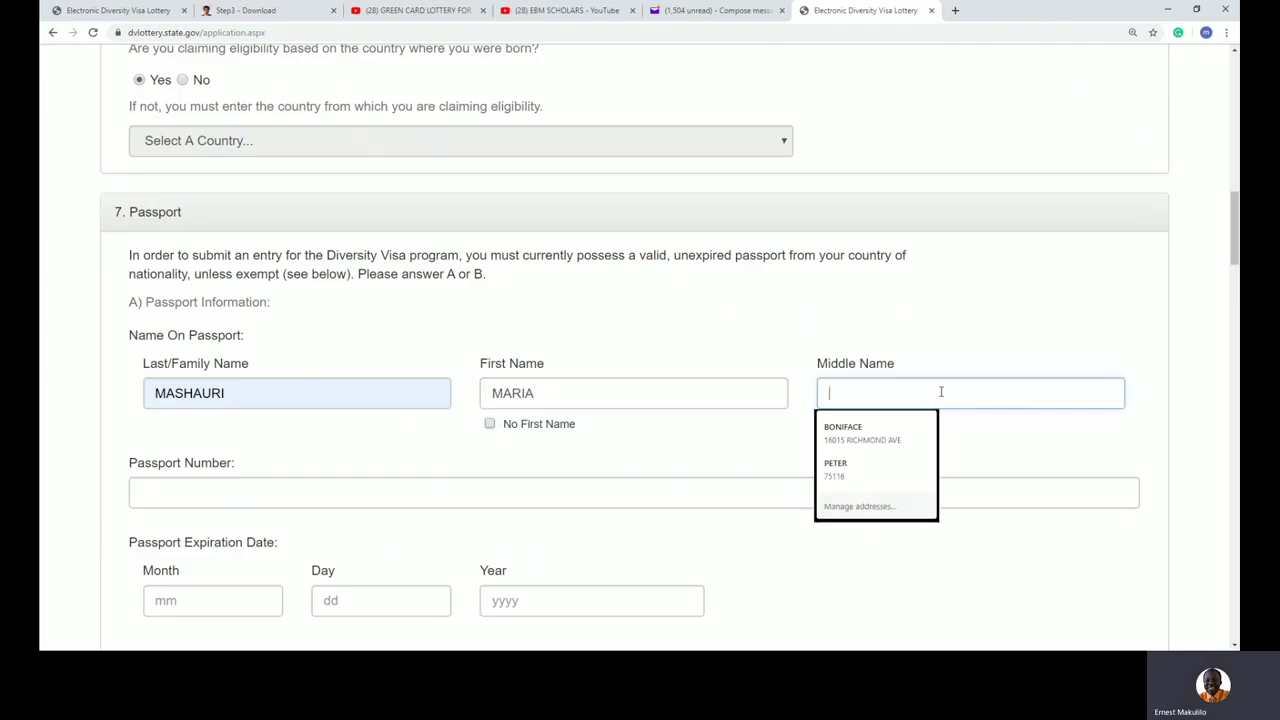
text(PETER)
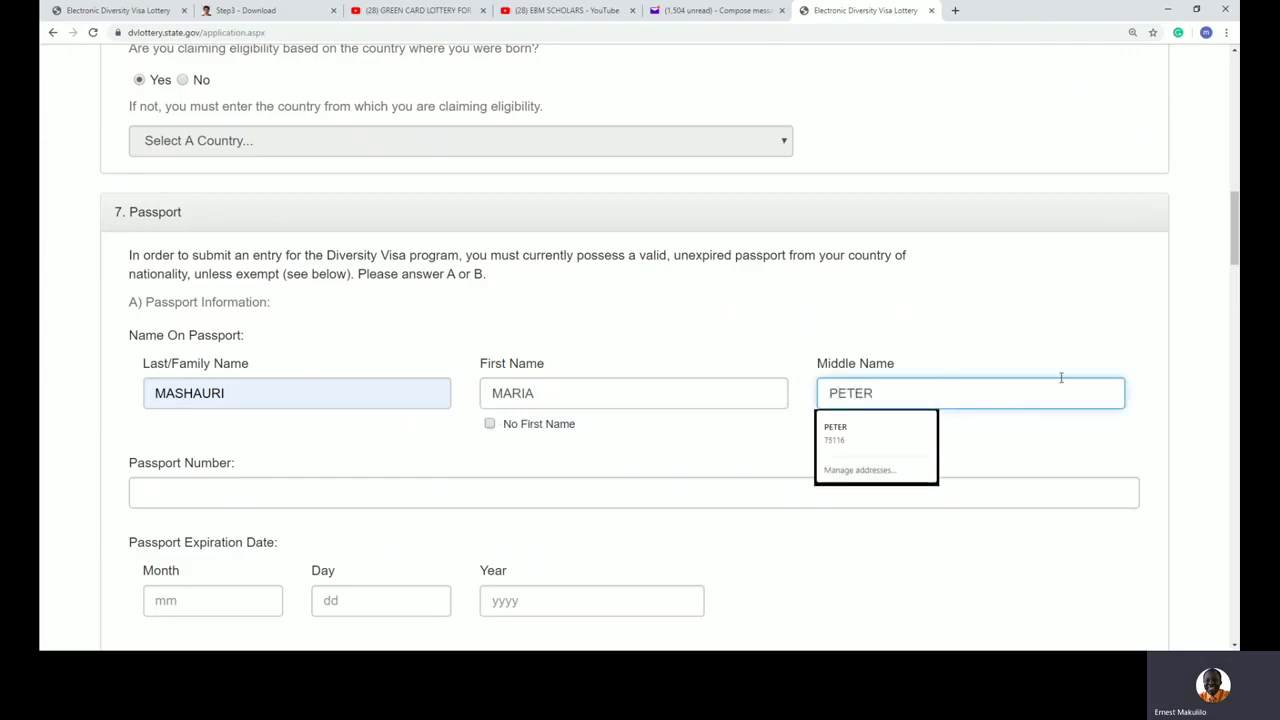
Step: Fill in the passport number from the autofill suggestion
click(270, 490)
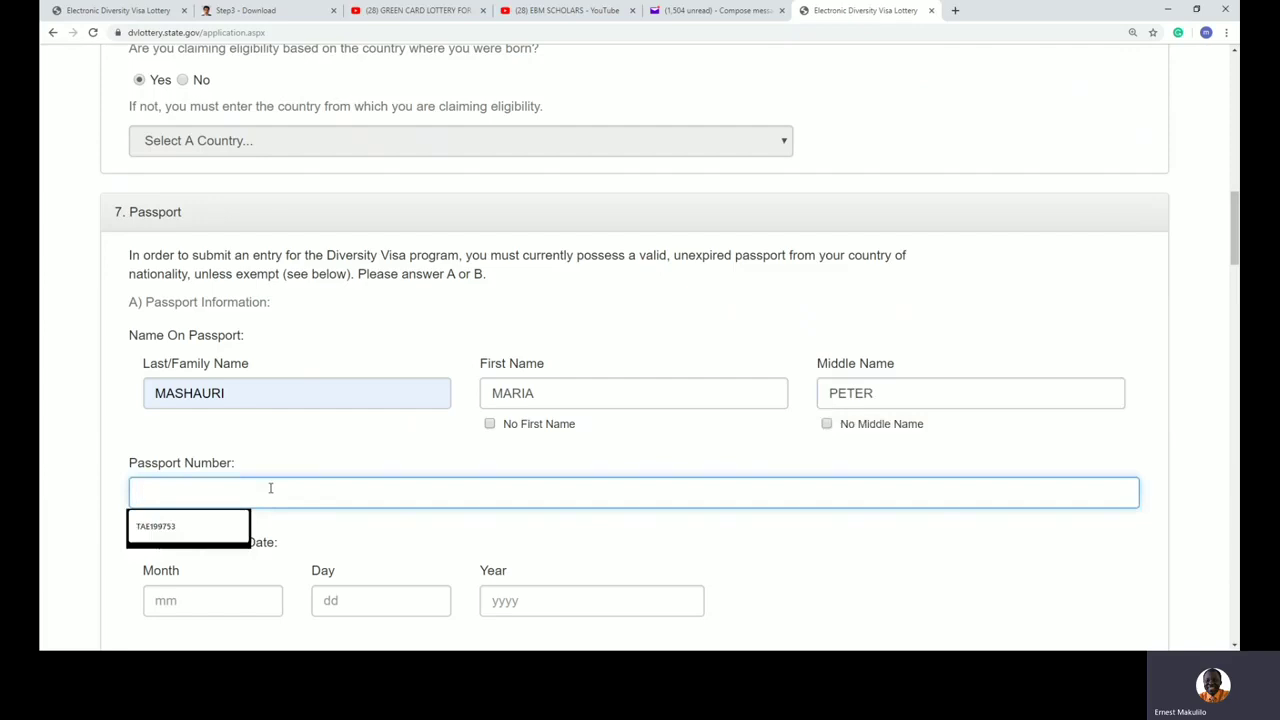
text(T)
click(175, 526)
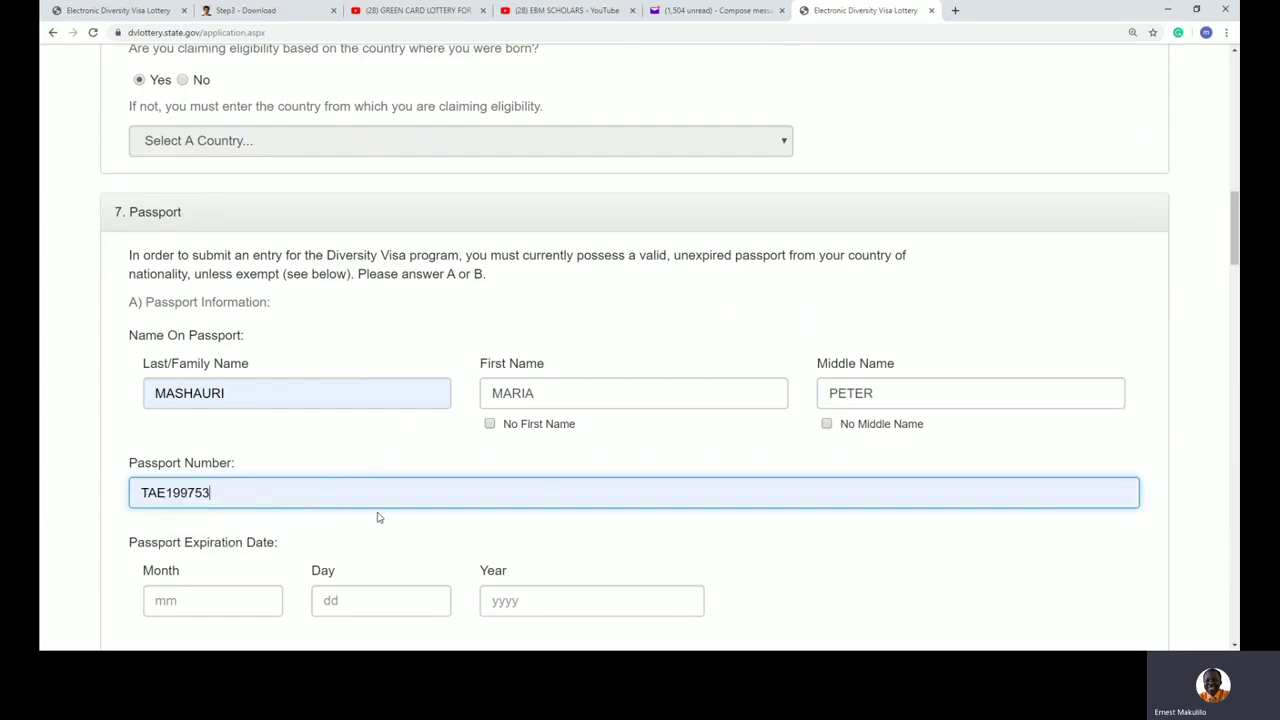
scroll(379, 516, down, 1)
scroll(379, 516, down, 1)
Step: Set passport expiration to 09/23/2029 and issuing country to Tanzania
click(158, 348)
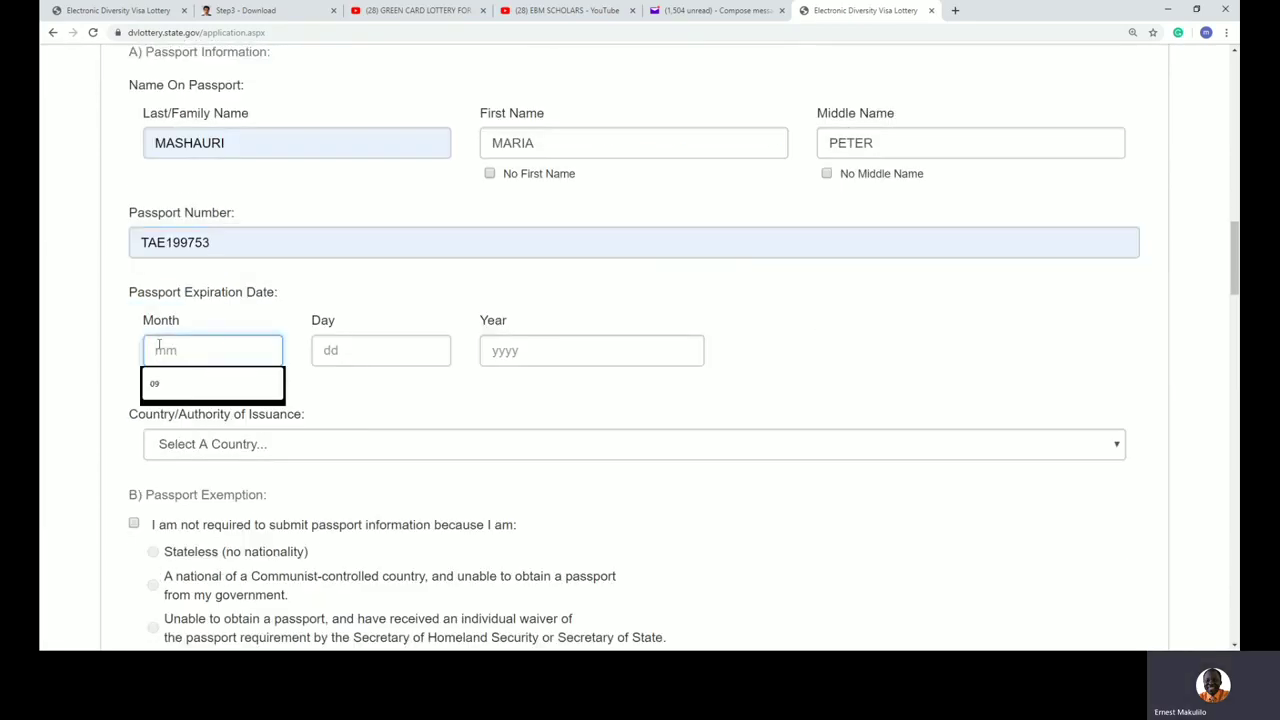
click(150, 392)
key(Tab)
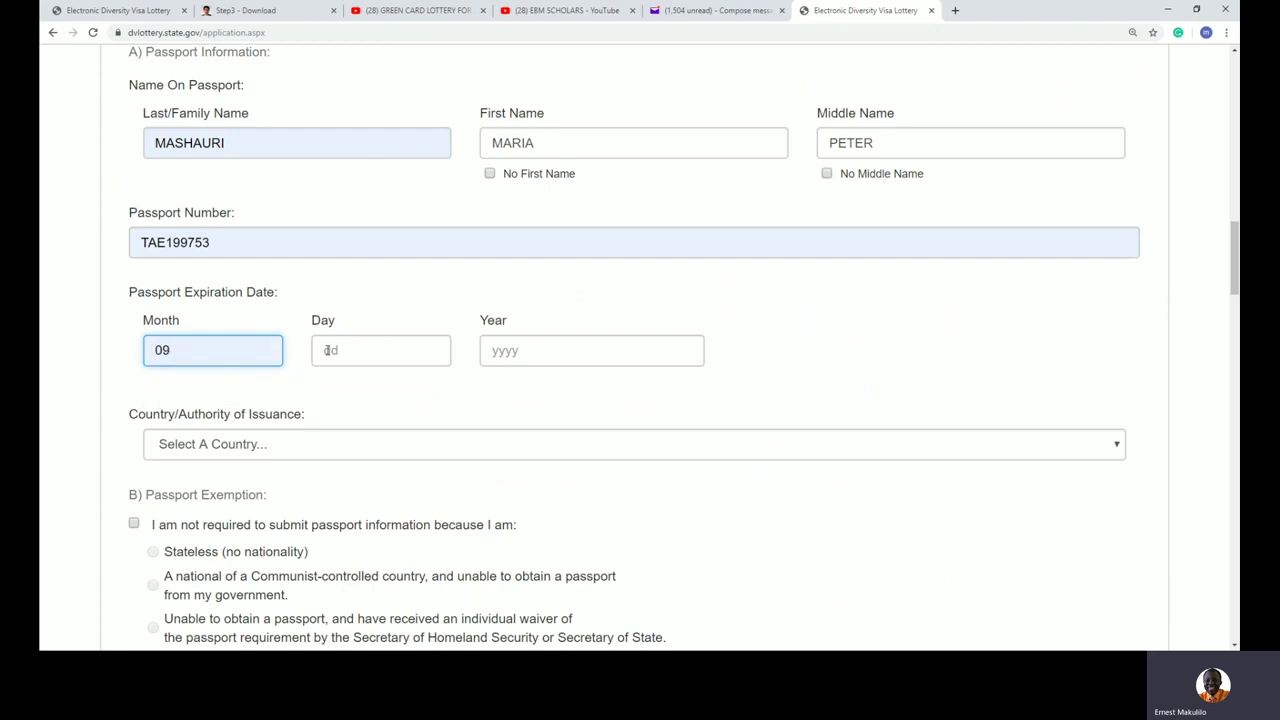
text(23)
key(Tab)
text(2029)
key(Tab)
text(tanzania)
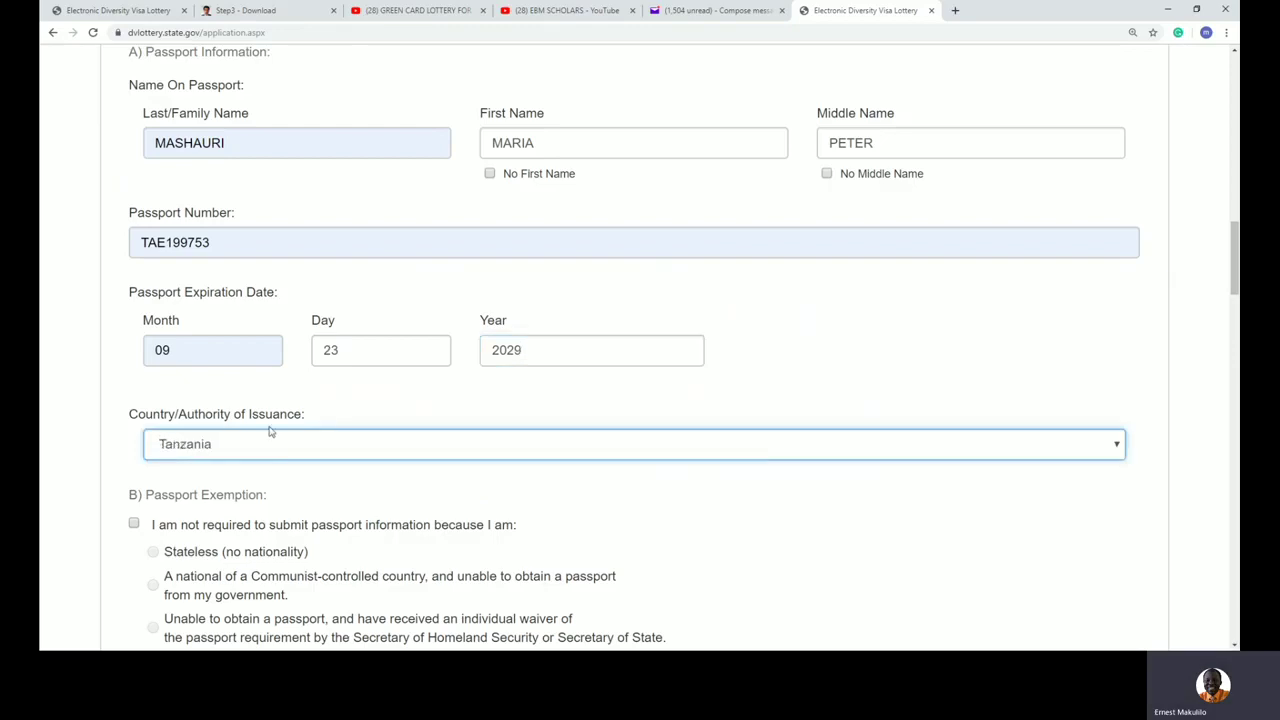
scroll(989, 501, down, 2)
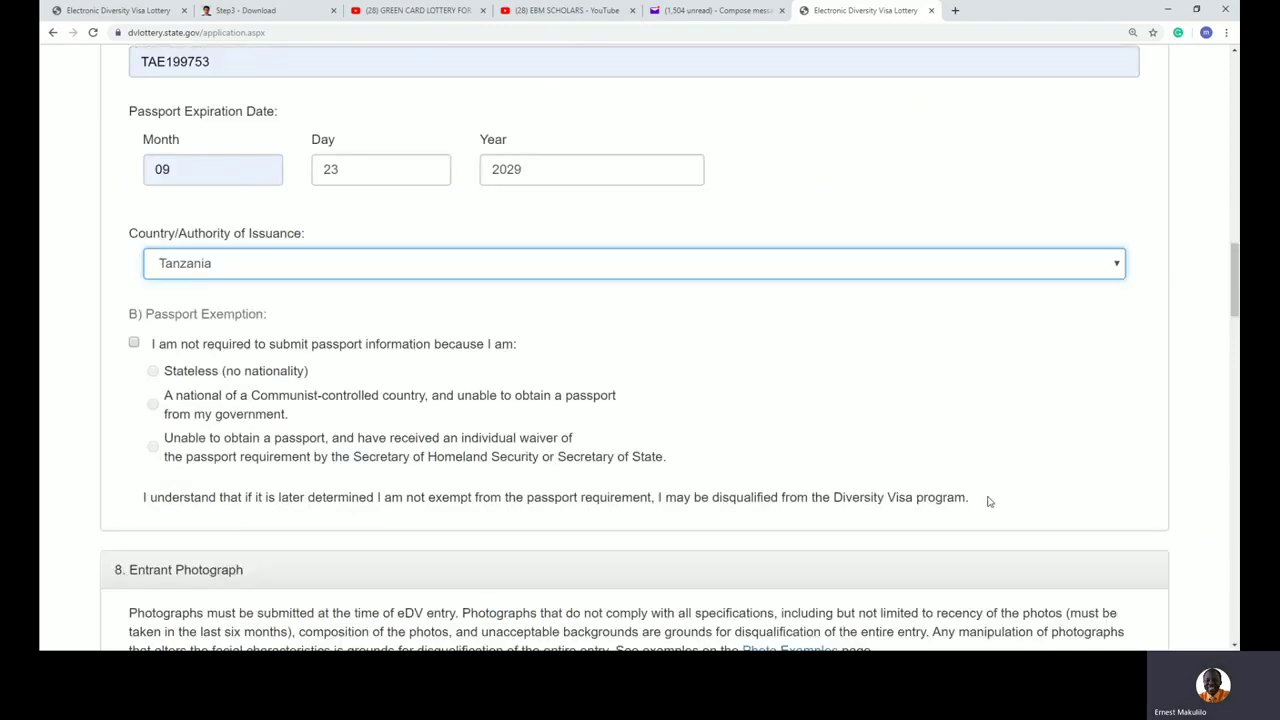
scroll(989, 501, down, 7)
Step: Upload the entrant's photo file as the new entry photo
click(361, 230)
scroll(829, 123, down, 2)
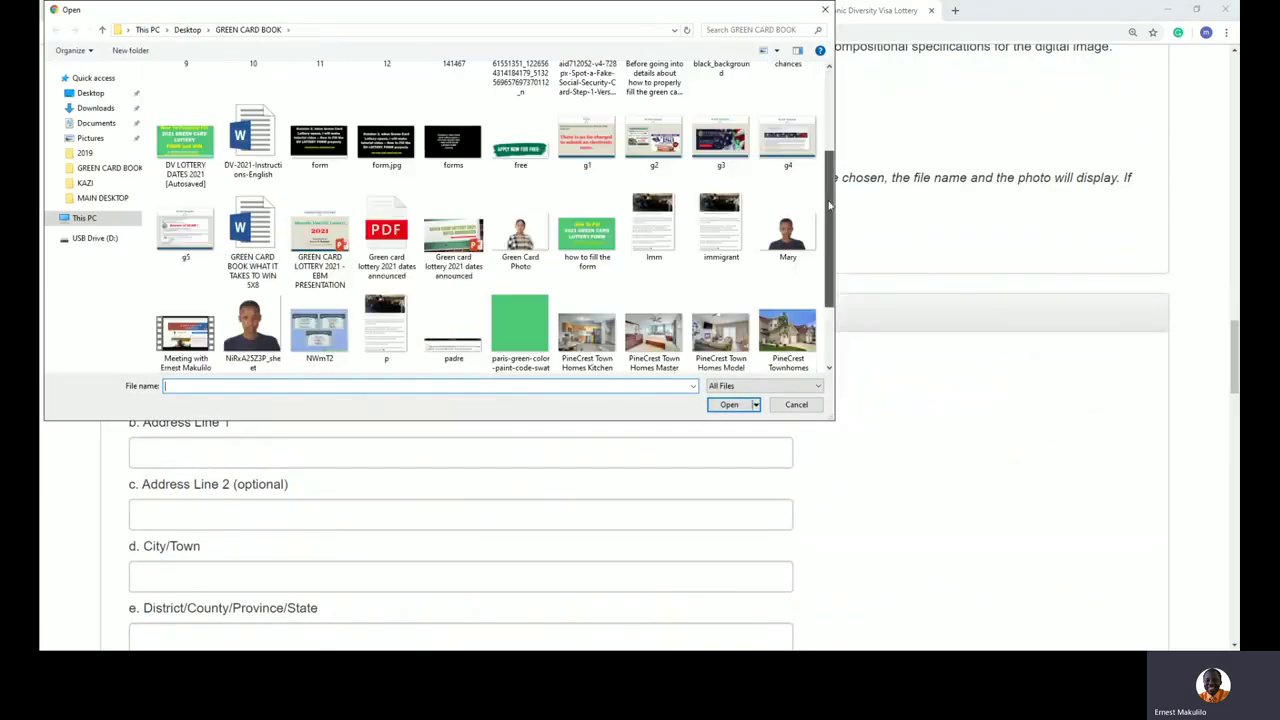
click(253, 275)
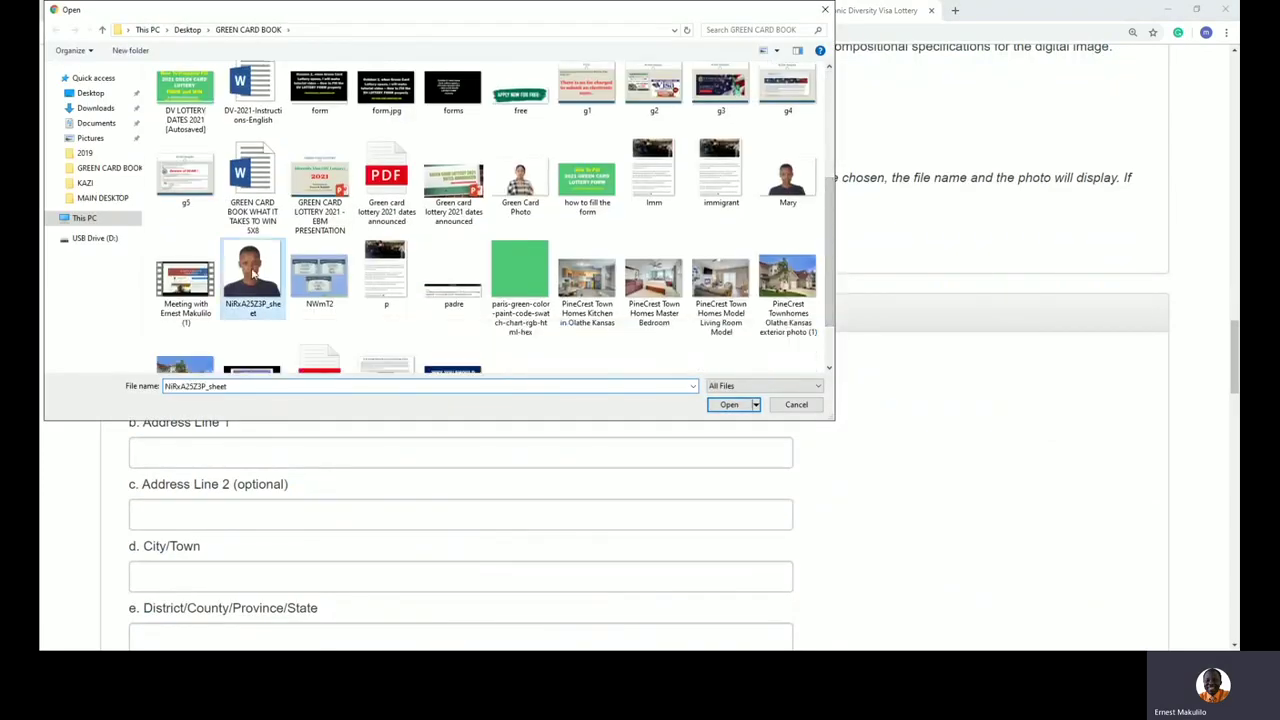
double_click(253, 275)
scroll(480, 374, down, 3)
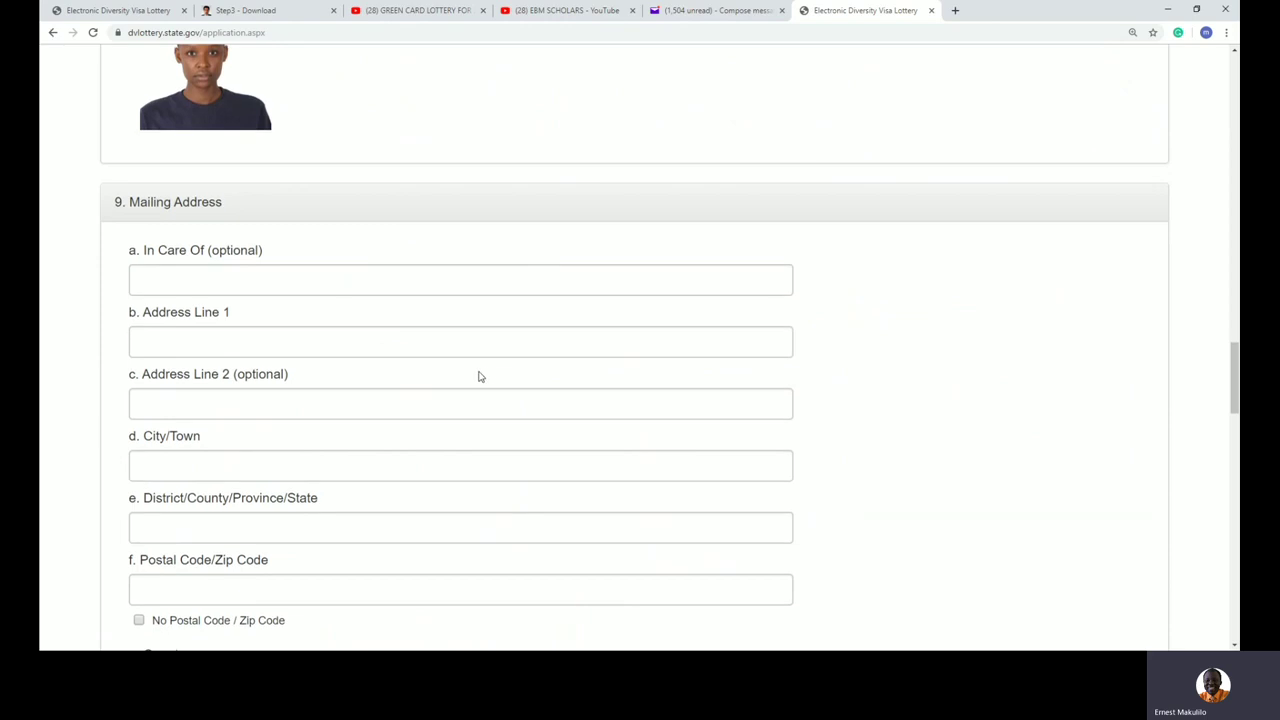
Step: Fill the mailing address: in-care-of name, P.O. box line, and city, district and postal code from suggestions
click(161, 279)
click(163, 318)
click(166, 338)
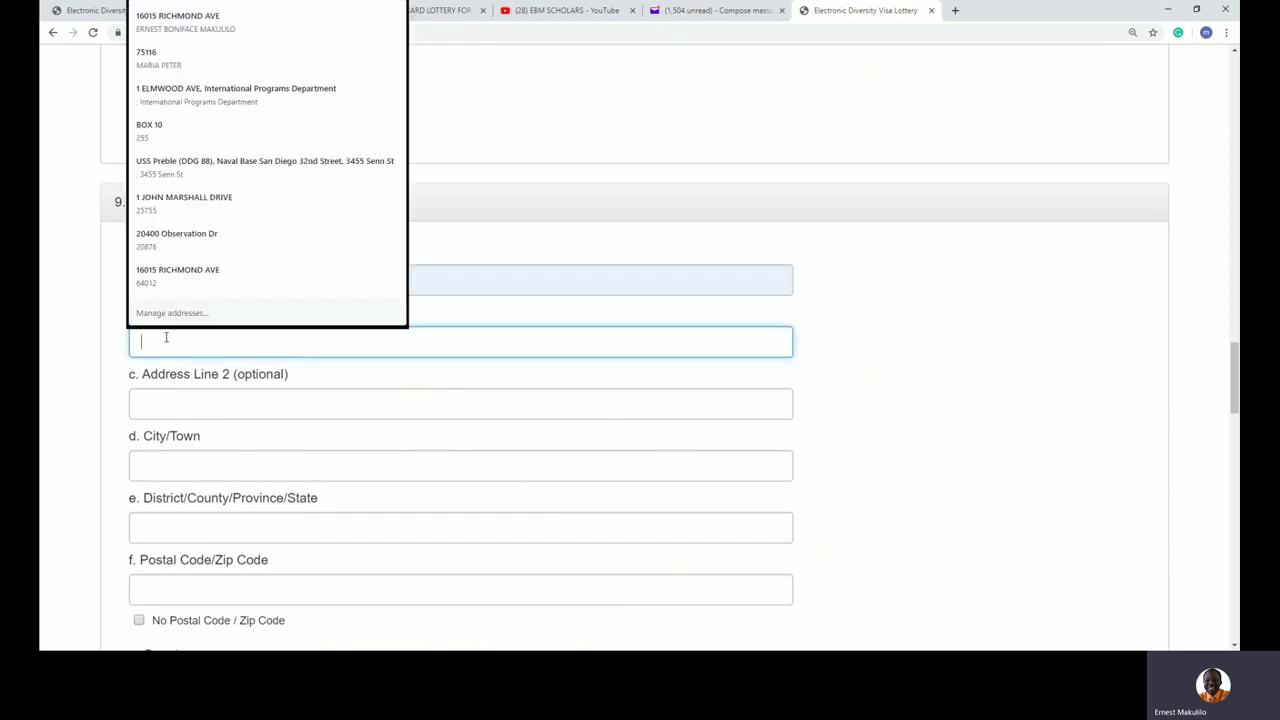
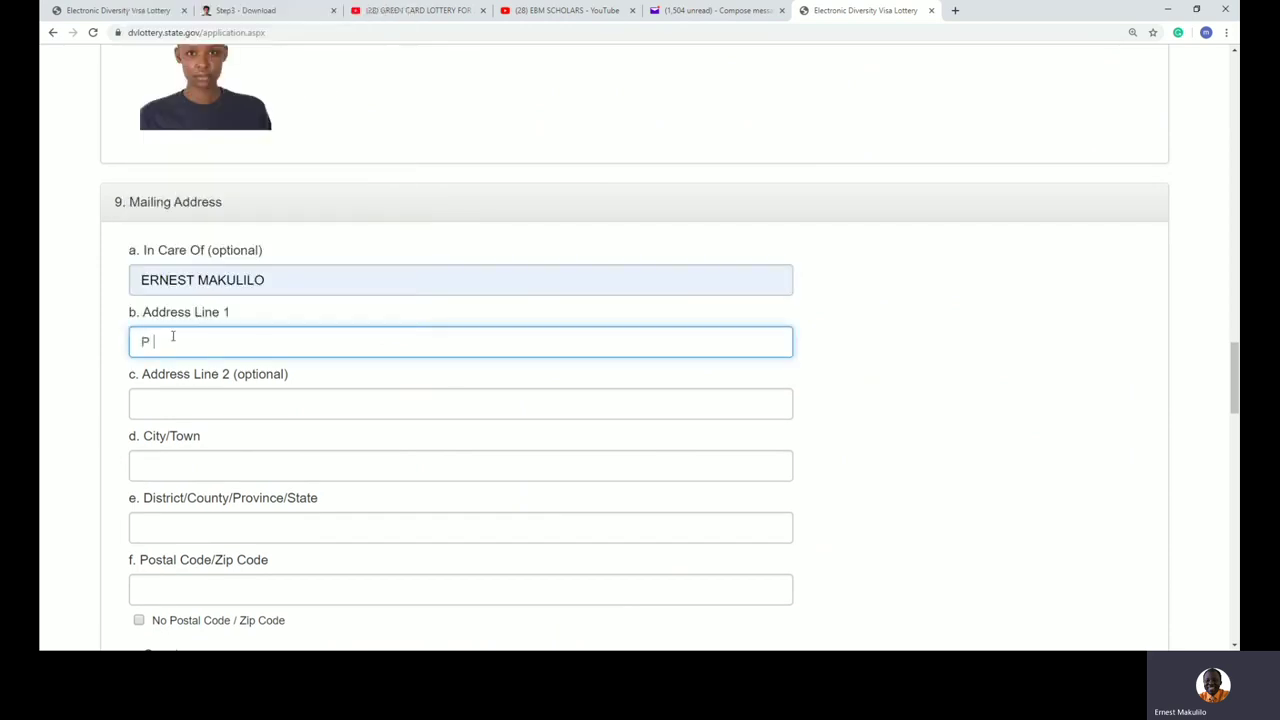
key(Tab)
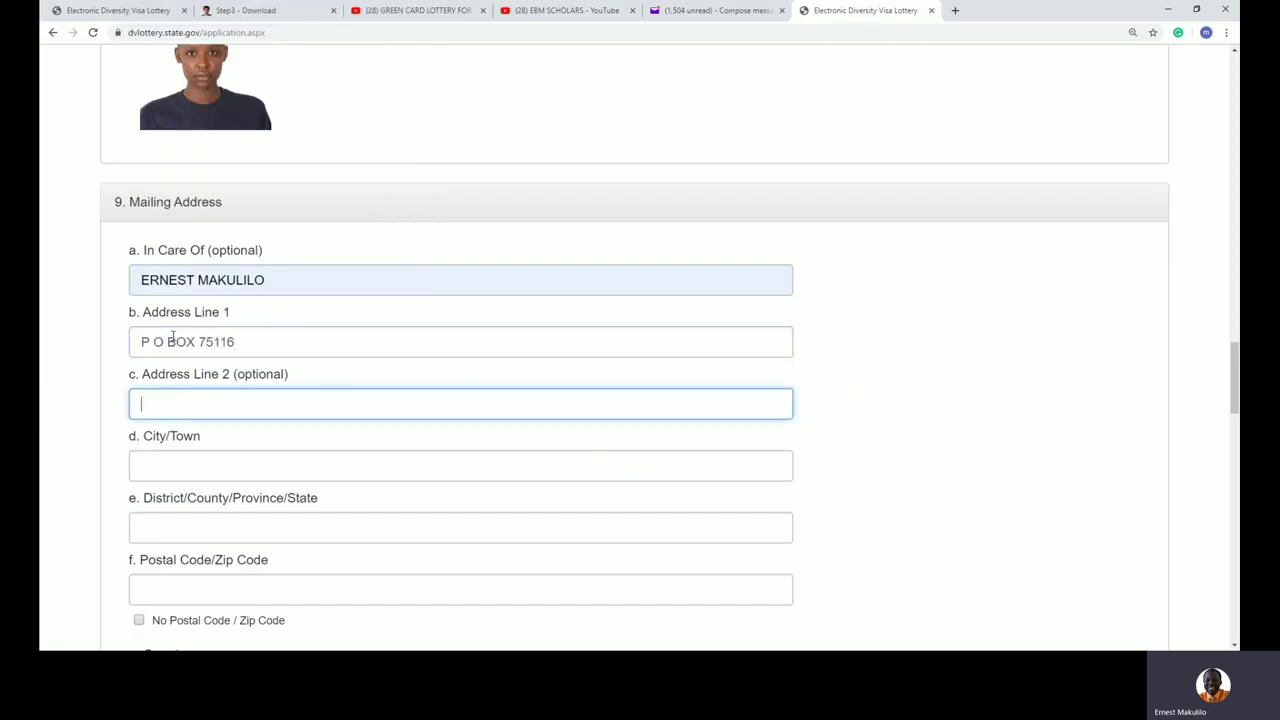
key(Tab)
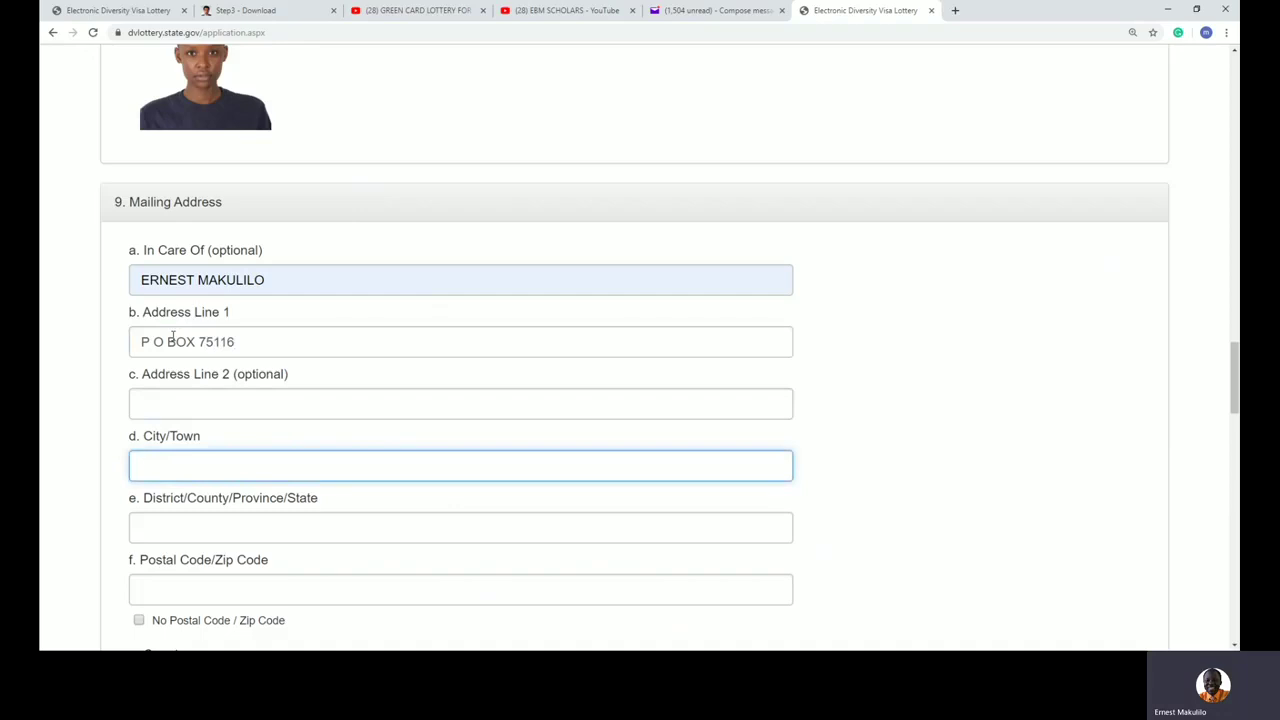
text(DAR)
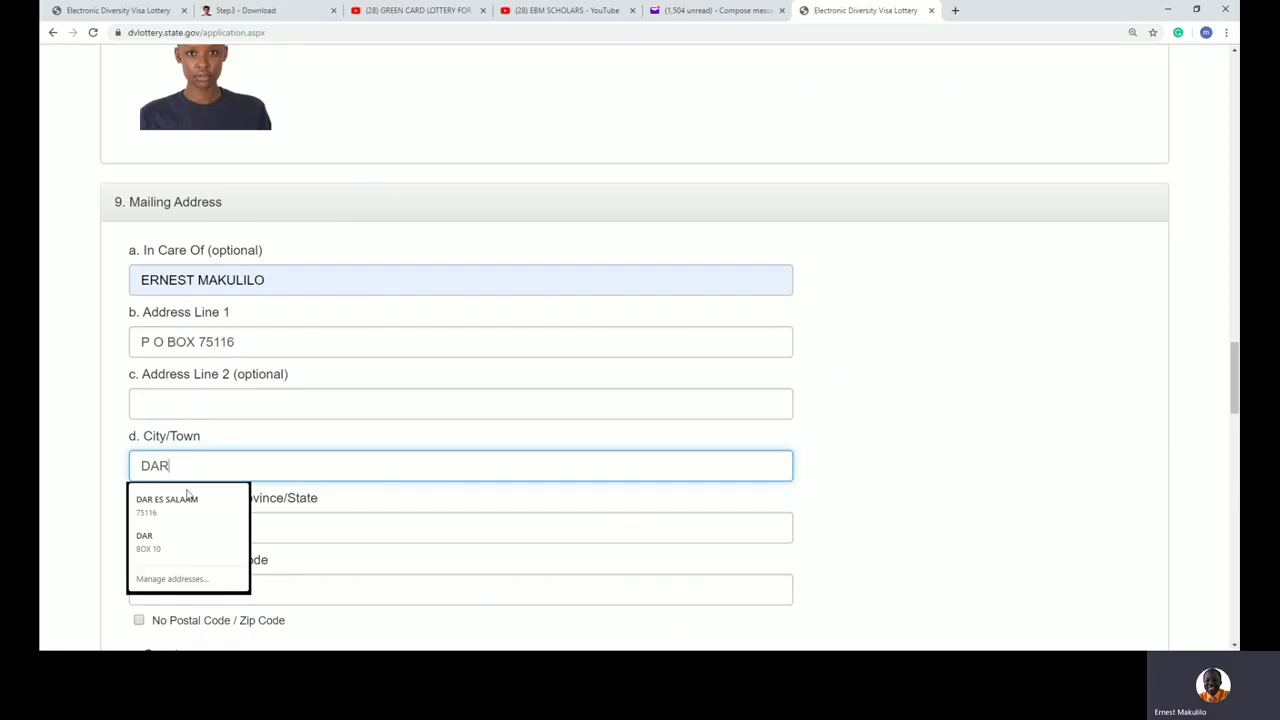
click(186, 498)
scroll(307, 536, down, 2)
Step: Set both the mailing address country and Country Where You Live Today to Tanzania
click(185, 498)
text(tan)
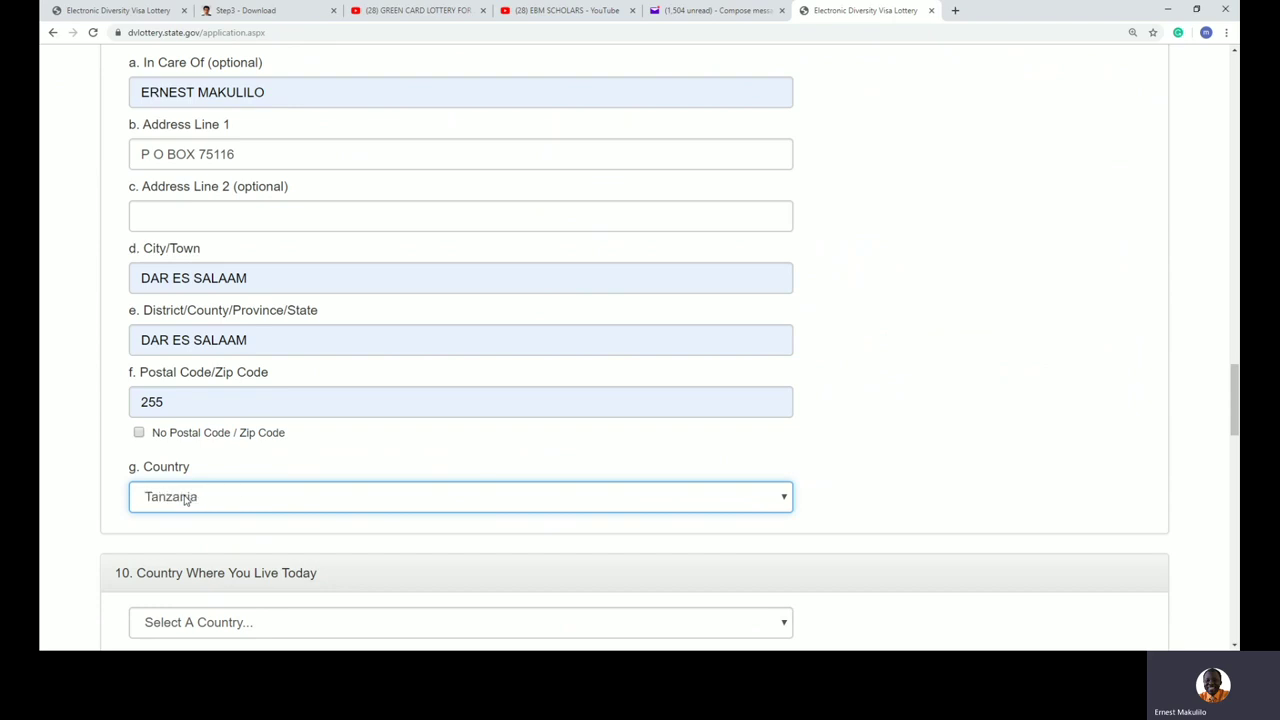
scroll(334, 451, down, 3)
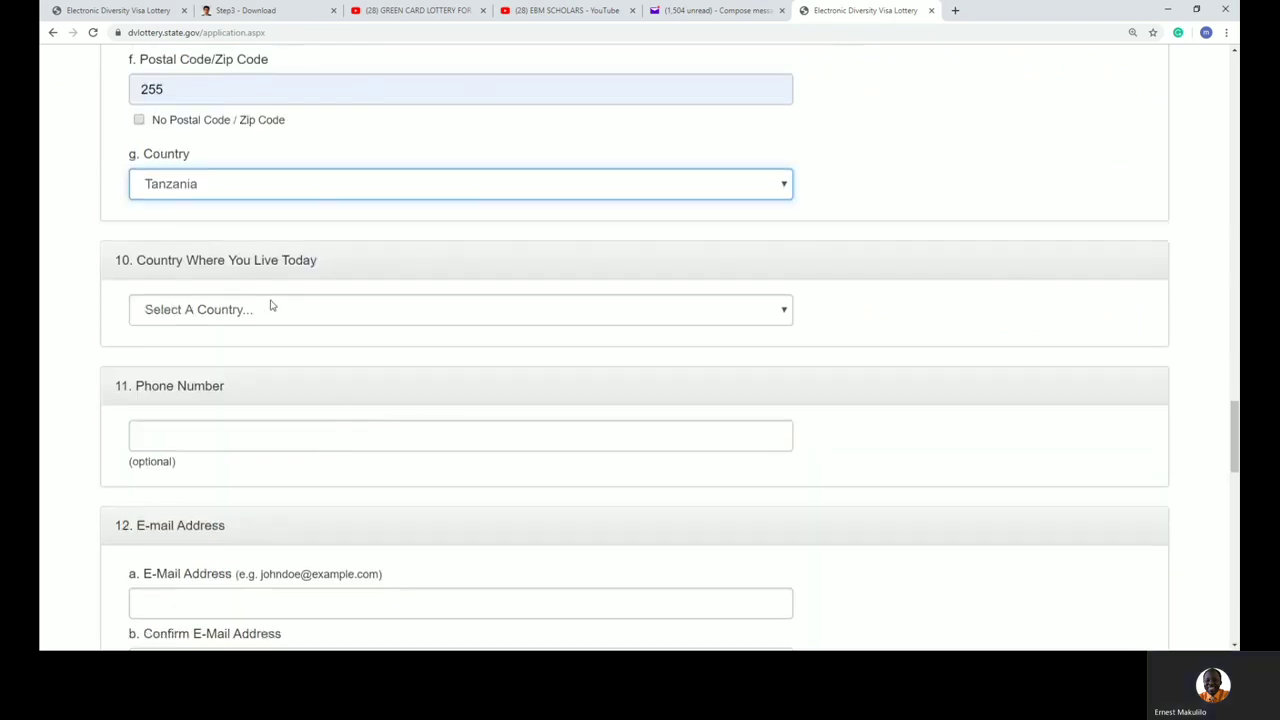
click(259, 309)
text(tan)
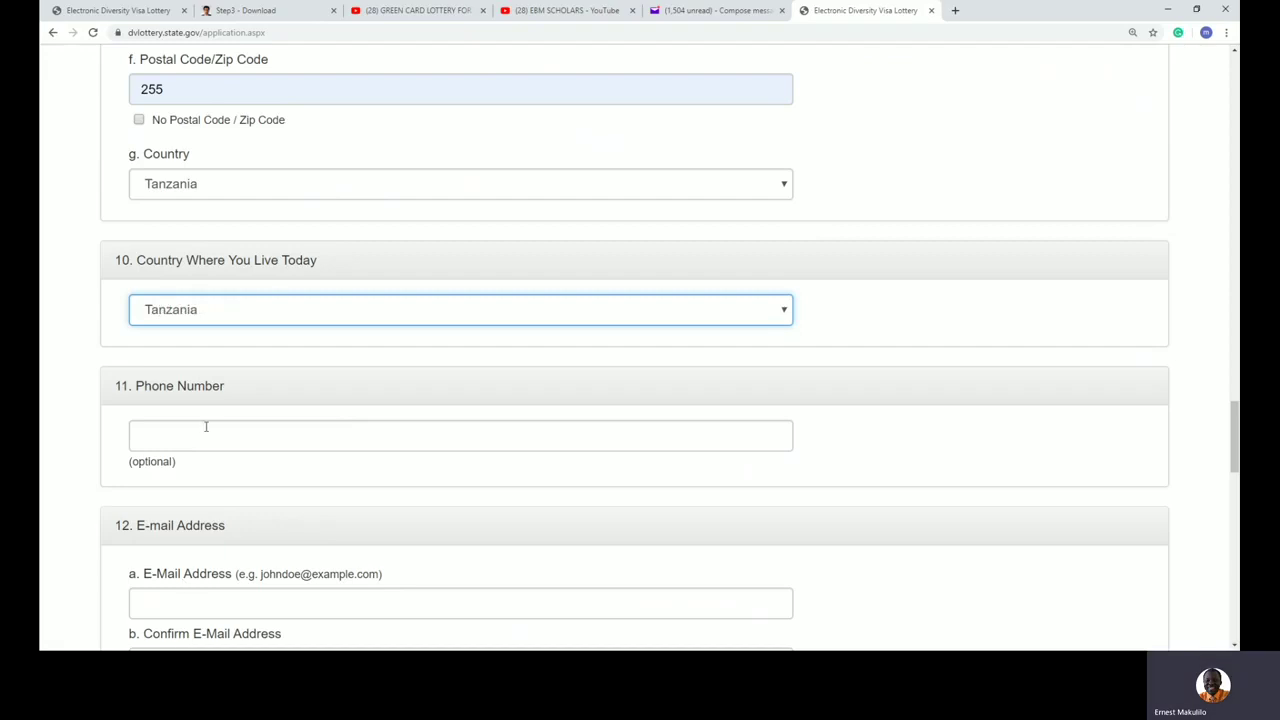
Step: Enter the entrant's e-mail address in both the E-Mail Address and Confirm E-Mail fields
click(299, 602)
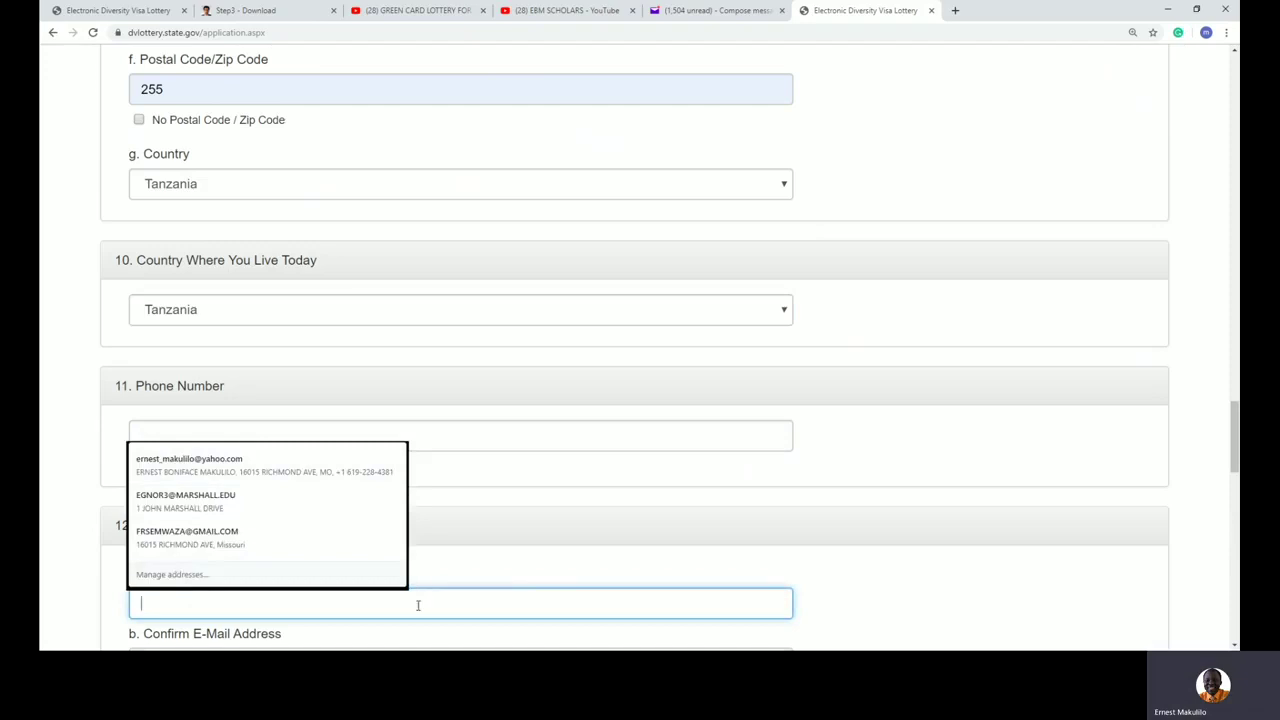
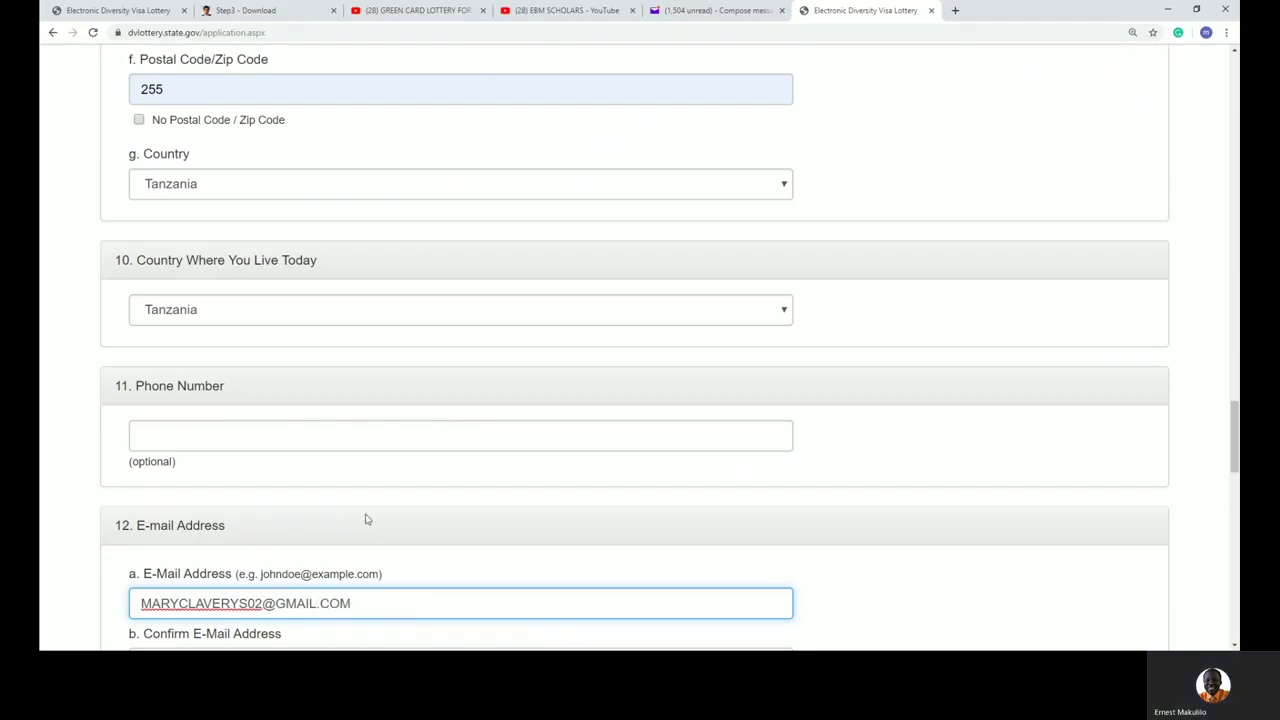
scroll(366, 519, down, 3)
click(190, 411)
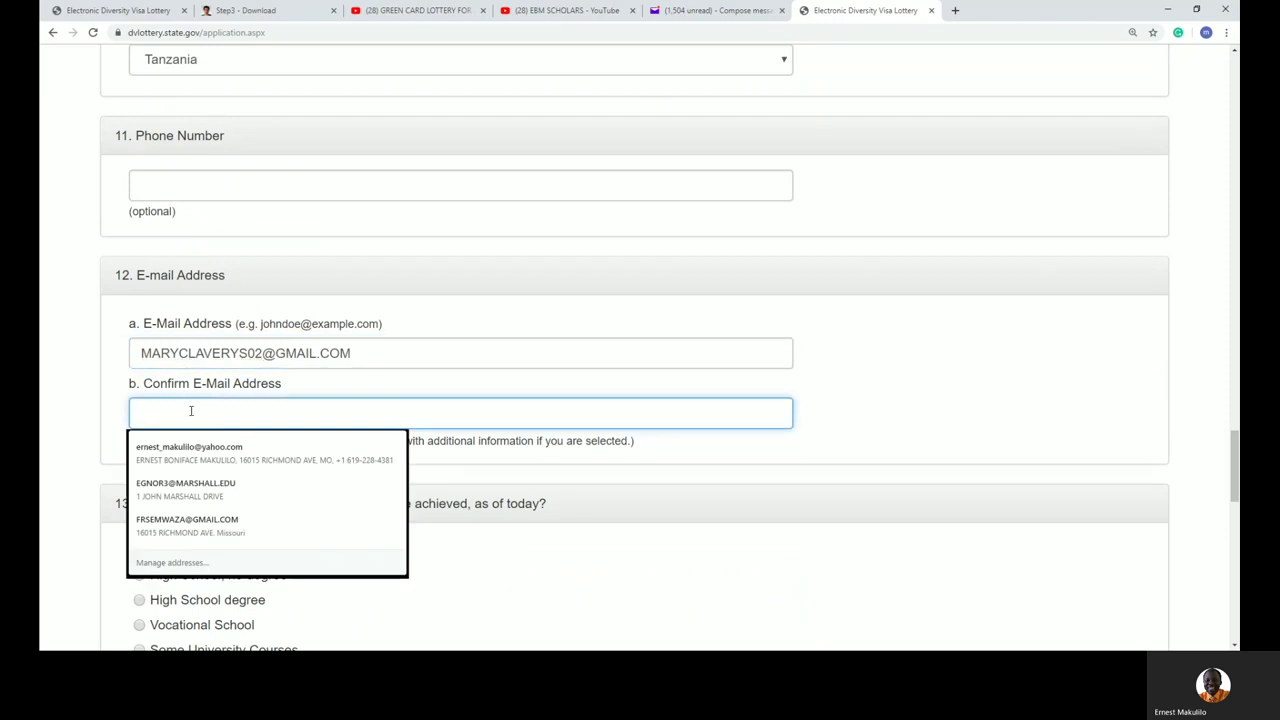
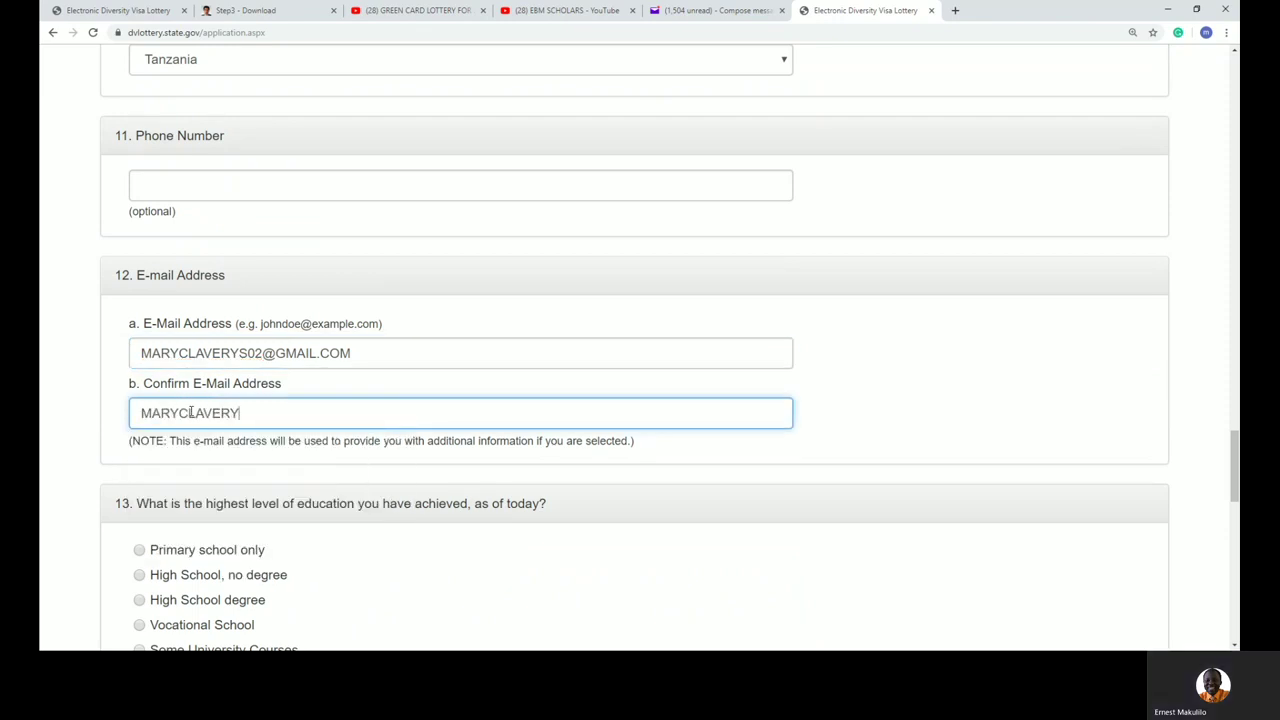
Step: Choose University Degree as highest education and Unmarried as marital status
scroll(243, 503, down, 3)
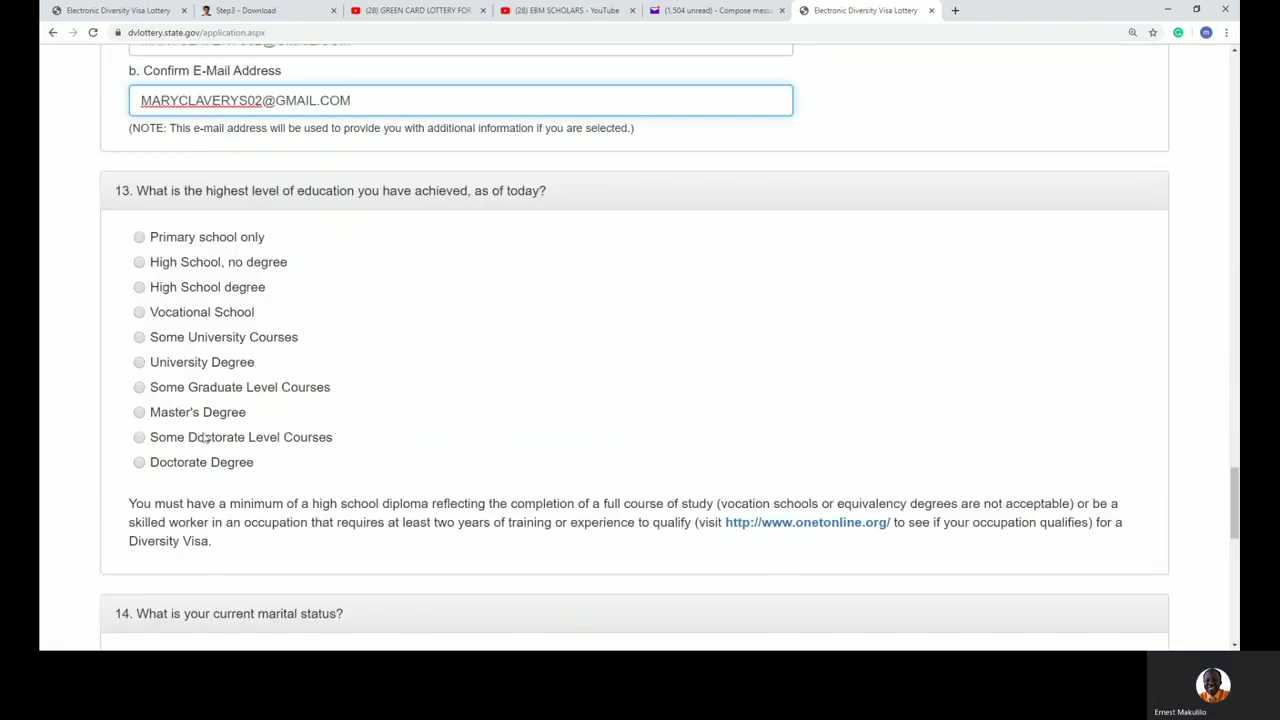
click(140, 362)
scroll(321, 399, down, 4)
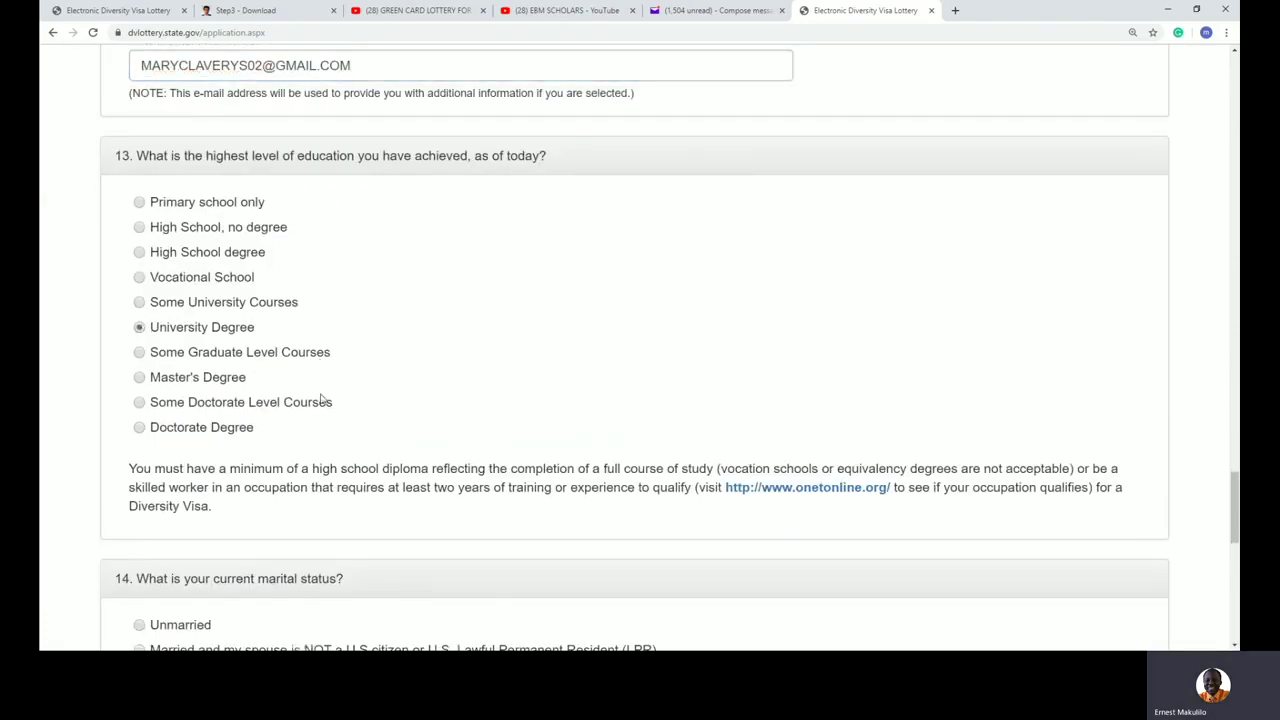
click(140, 284)
scroll(250, 360, down, 1)
scroll(250, 362, down, 2)
click(237, 366)
Step: Enter 0 for Number of Children and review the entrant information page
text(0)
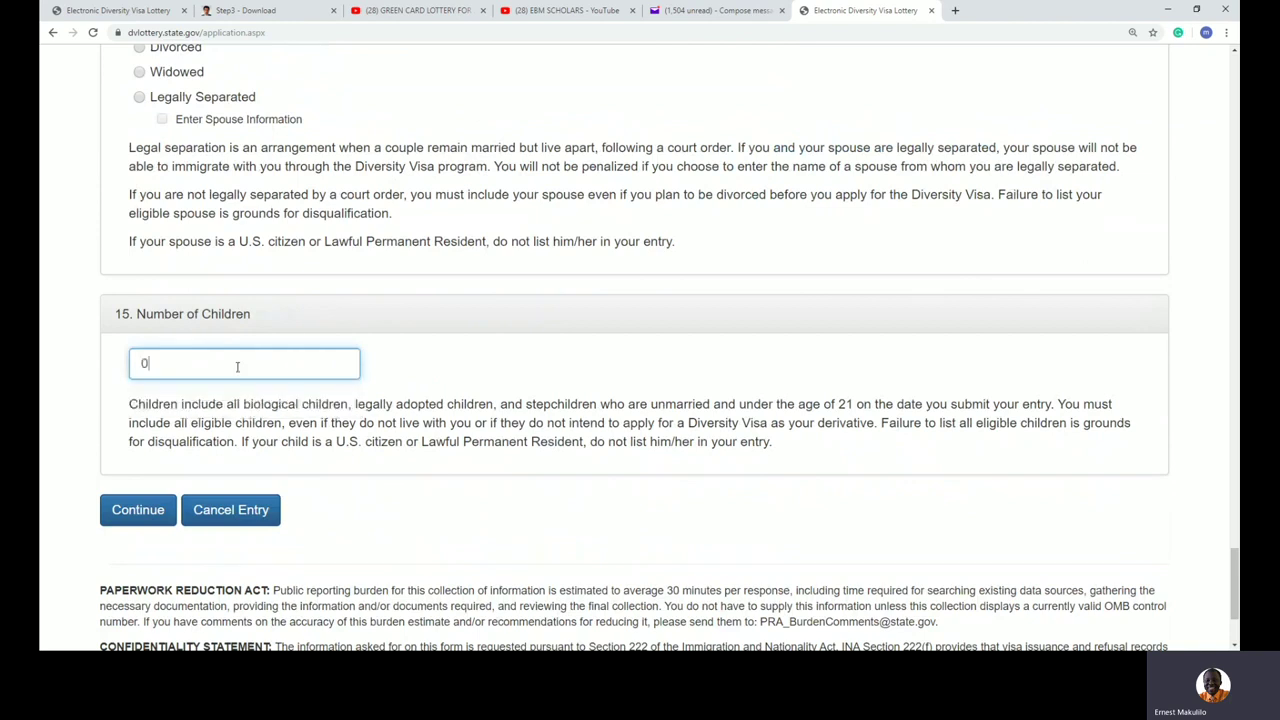
click(137, 510)
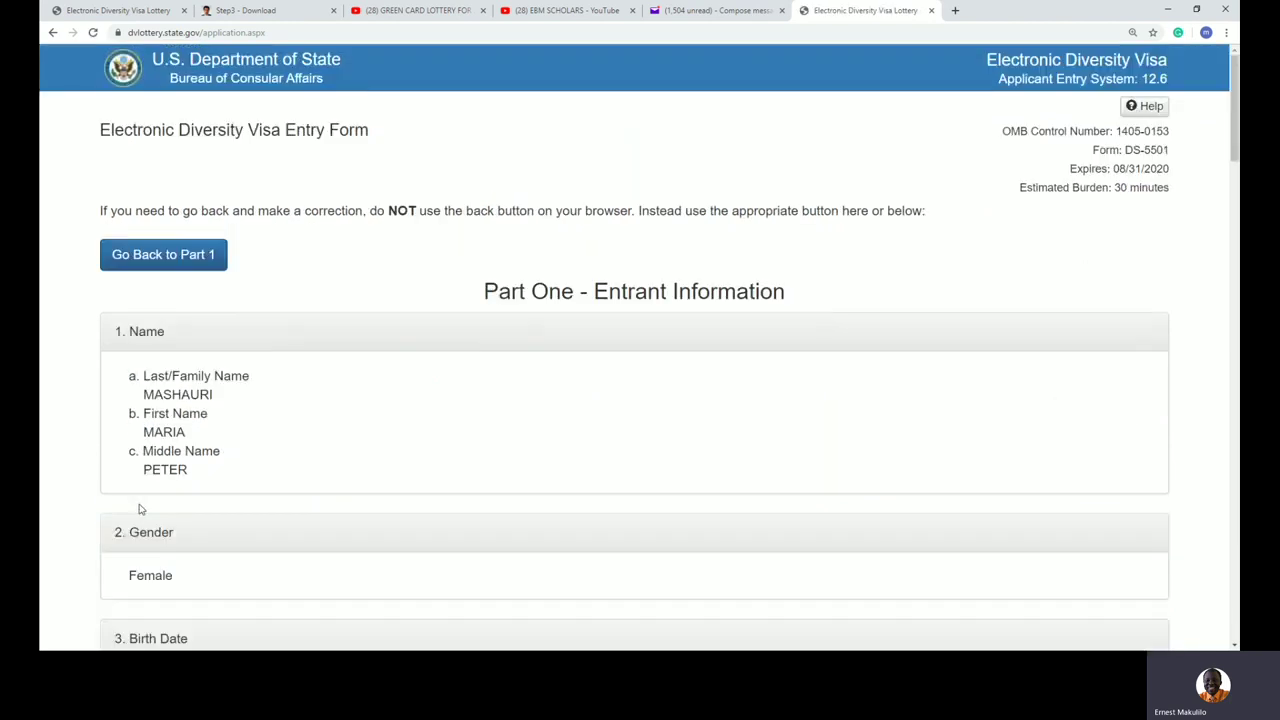
scroll(383, 378, down, 5)
scroll(383, 376, down, 3)
scroll(383, 376, up, 10)
scroll(253, 421, down, 10)
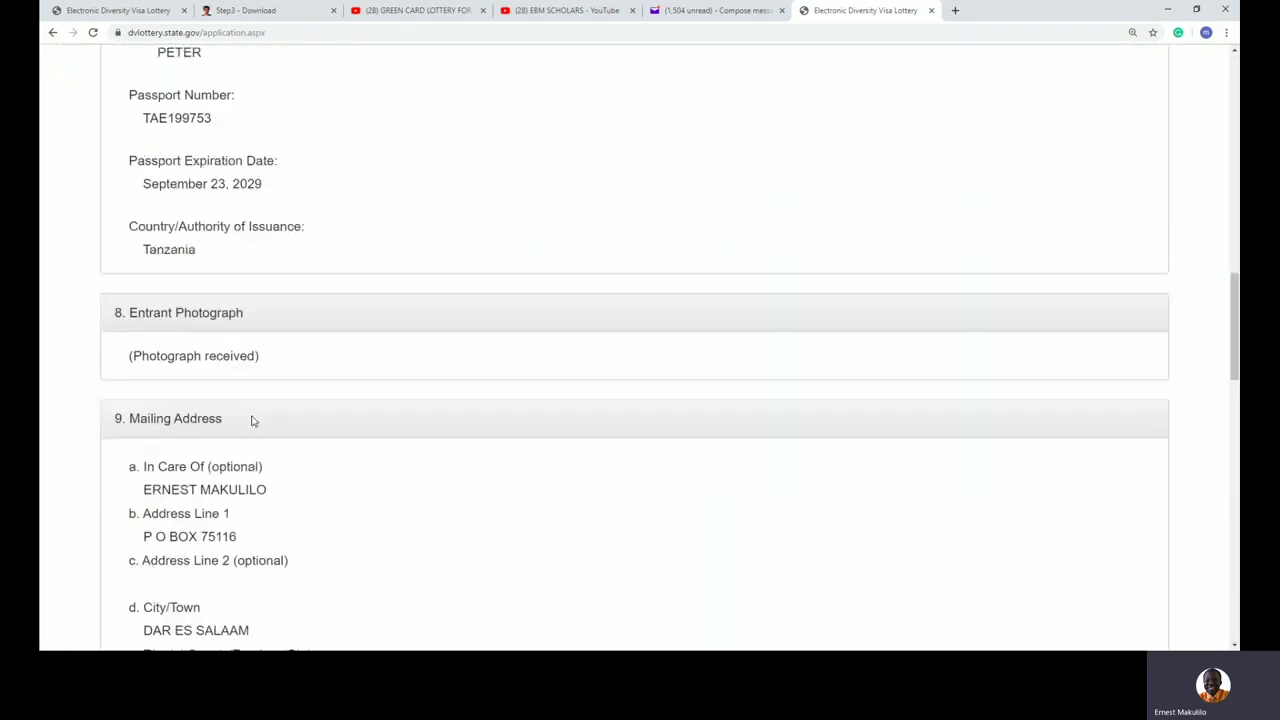
scroll(253, 421, down, 15)
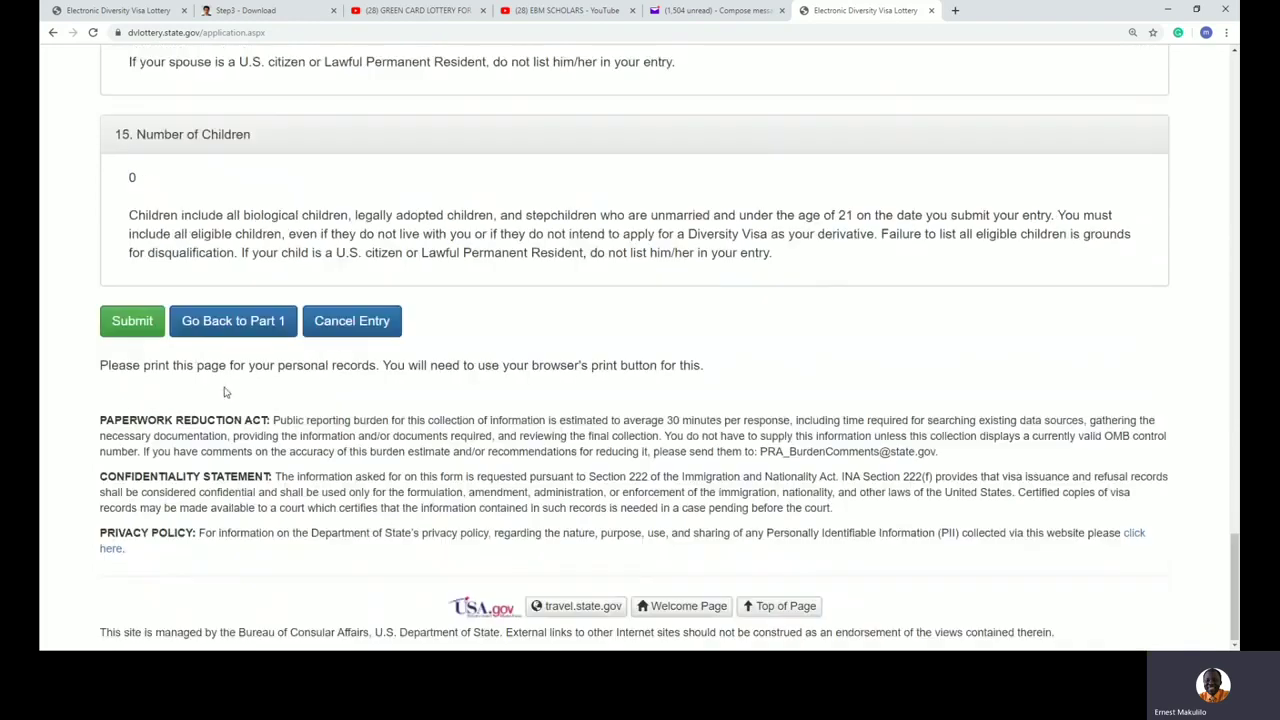
Step: Return to Part One, change Number of Children from 0 to 1, and continue
click(226, 330)
scroll(325, 454, down, 15)
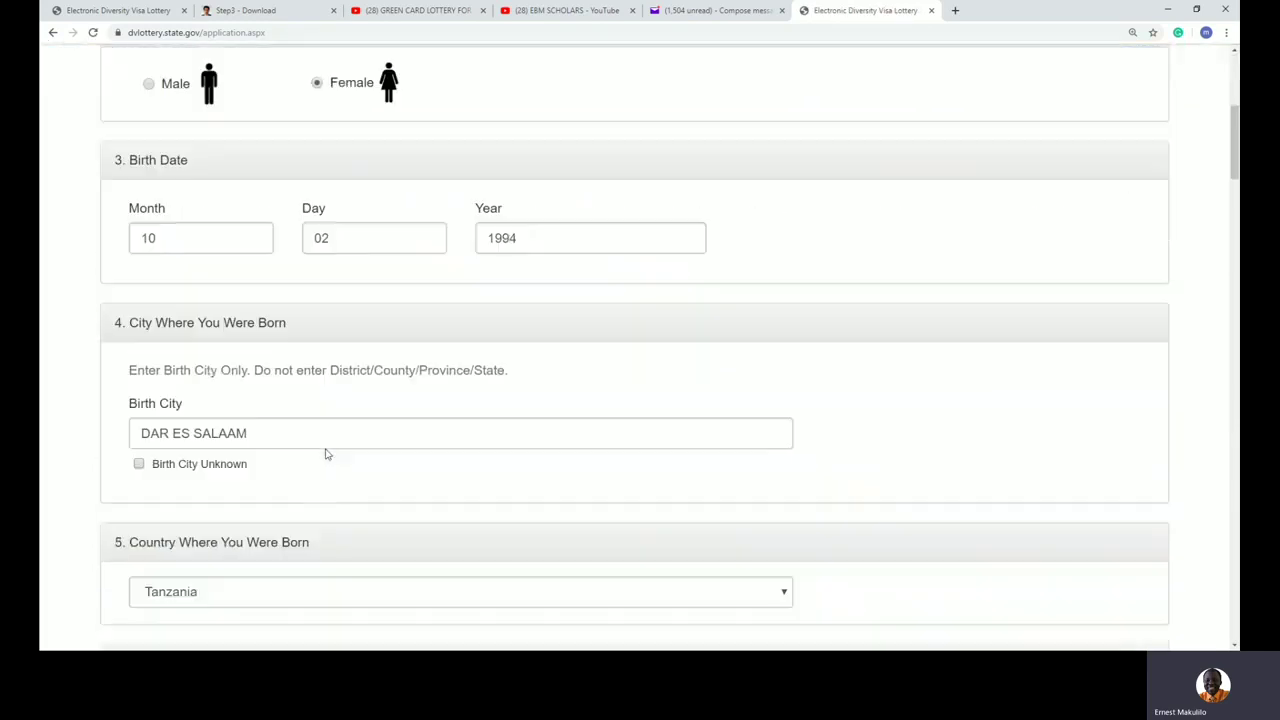
scroll(325, 454, down, 15)
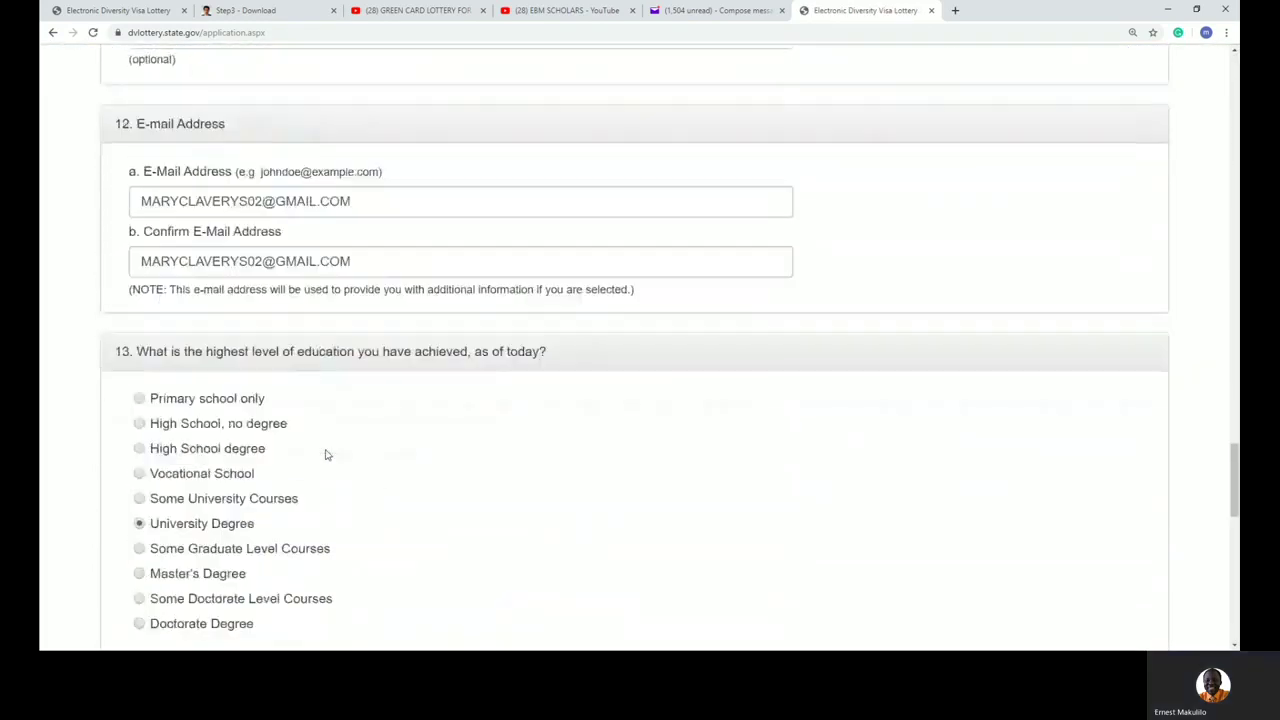
scroll(167, 483, up, 3)
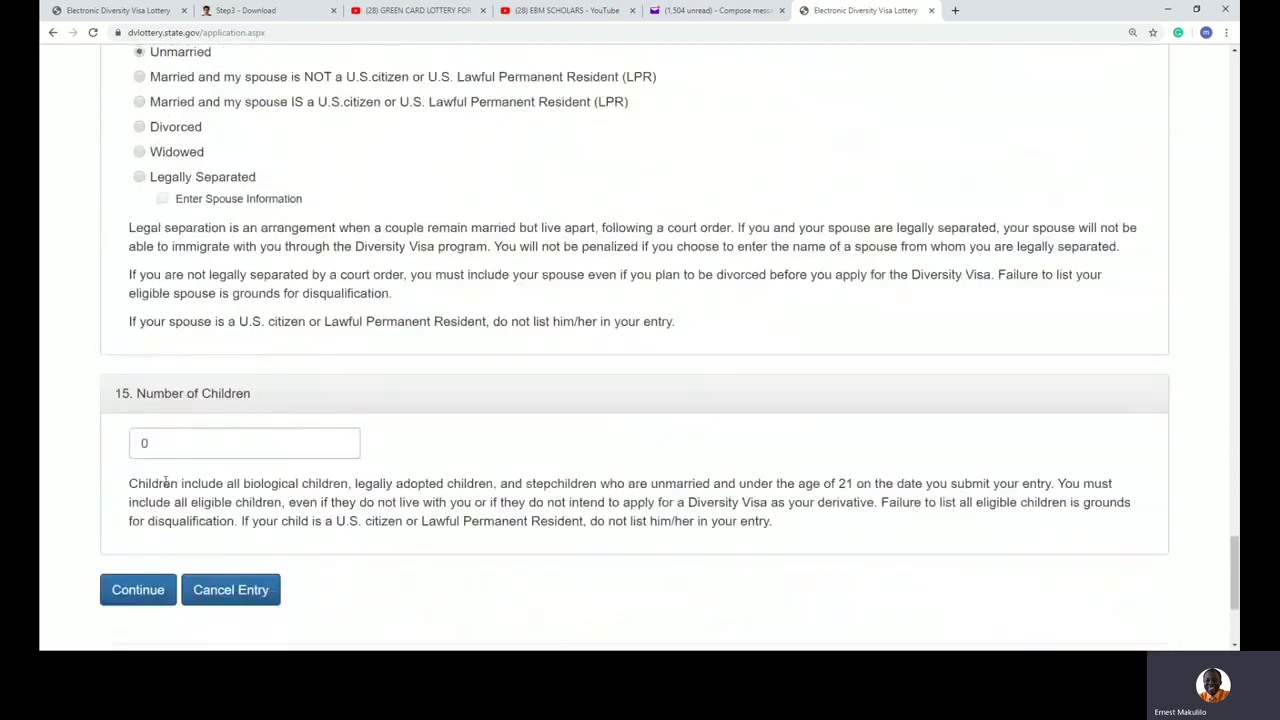
drag(165, 443, 110, 442)
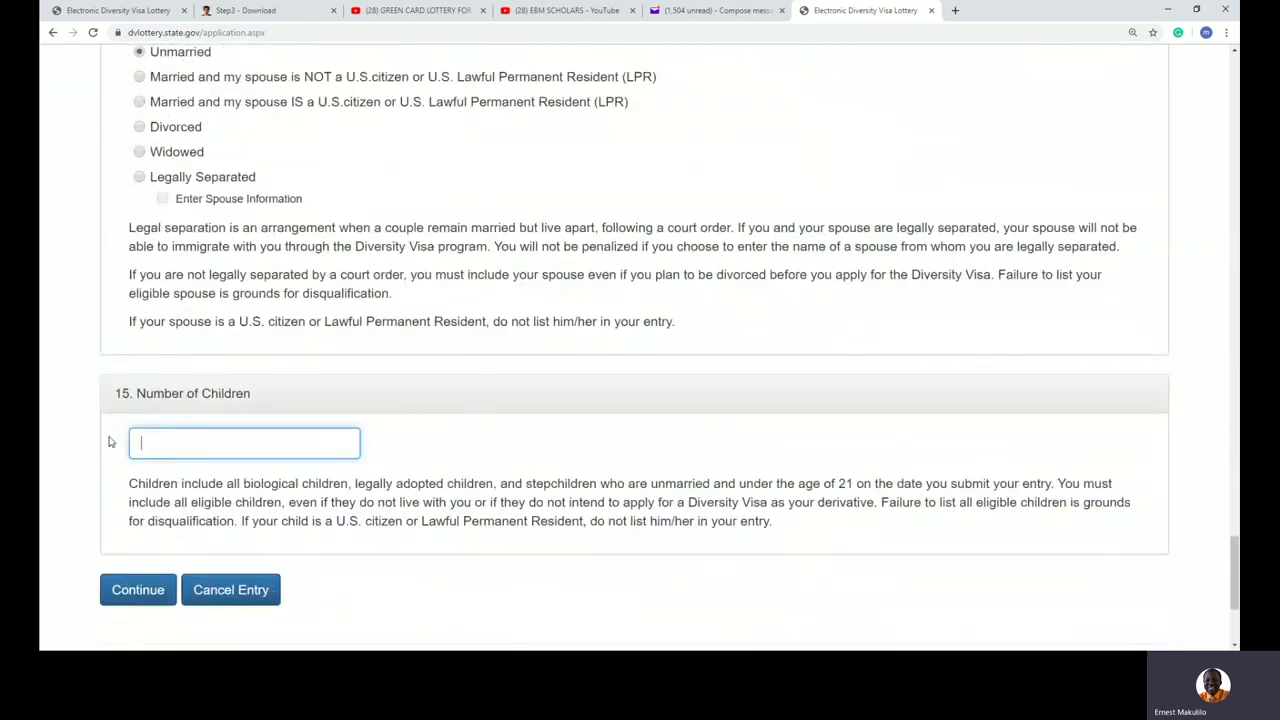
click(148, 591)
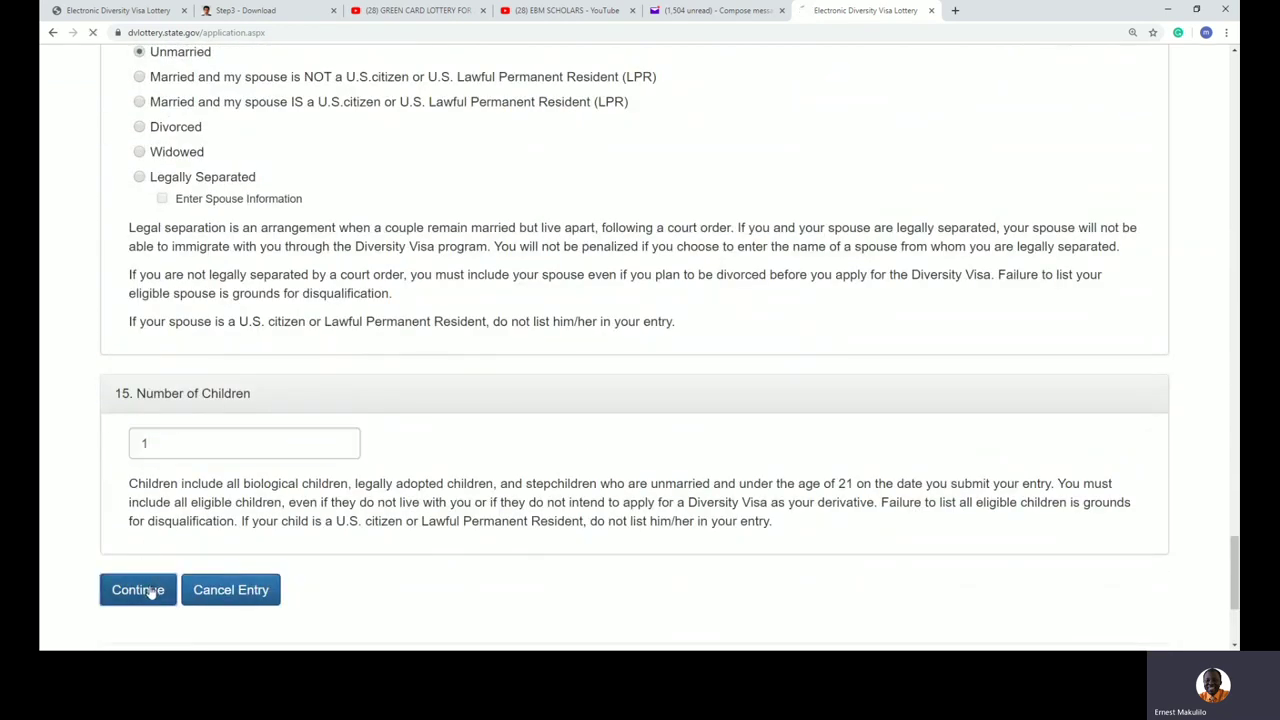
Step: Look over the blank Part Two Child #1 fields and go back to Part One
scroll(406, 334, down, 1)
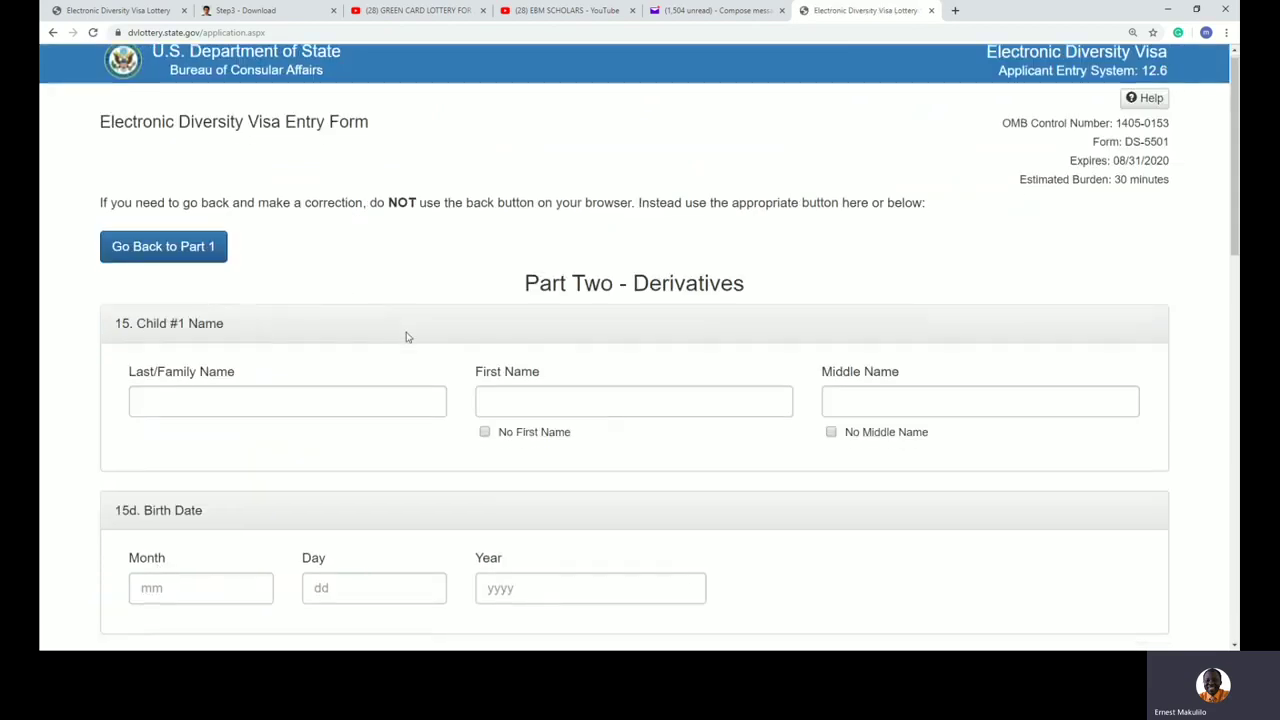
drag(548, 157, 800, 174)
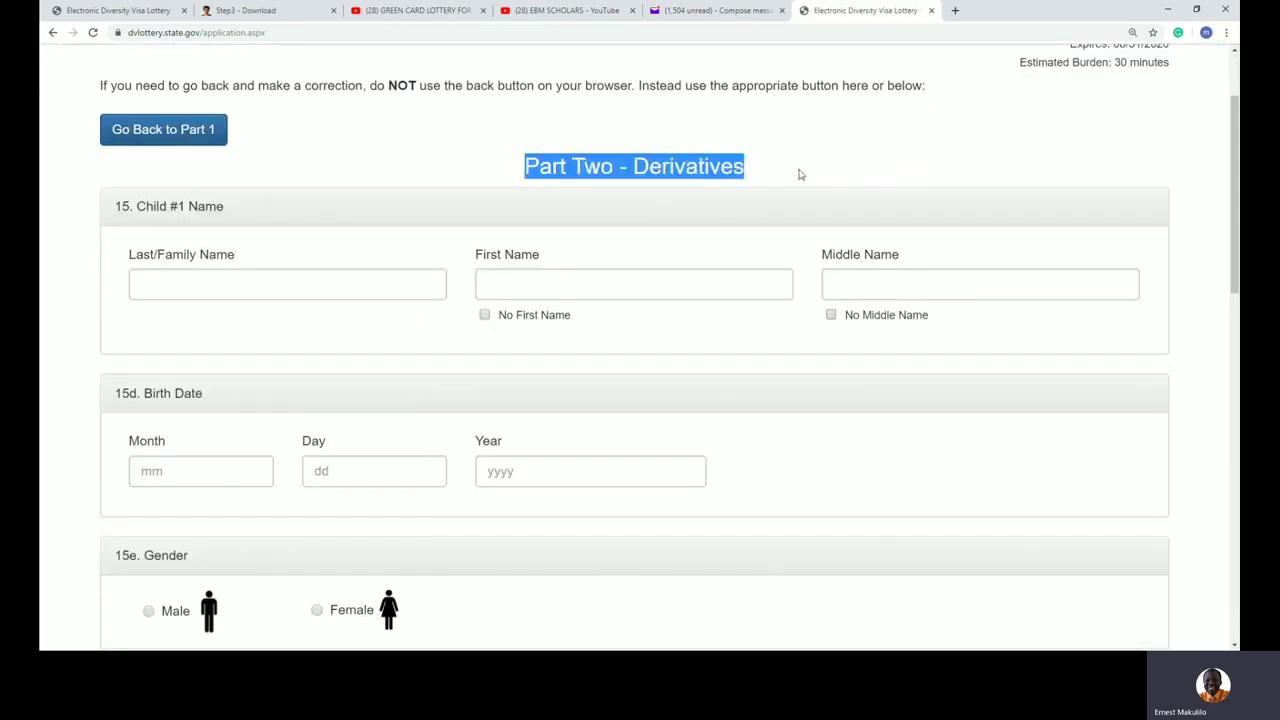
click(192, 293)
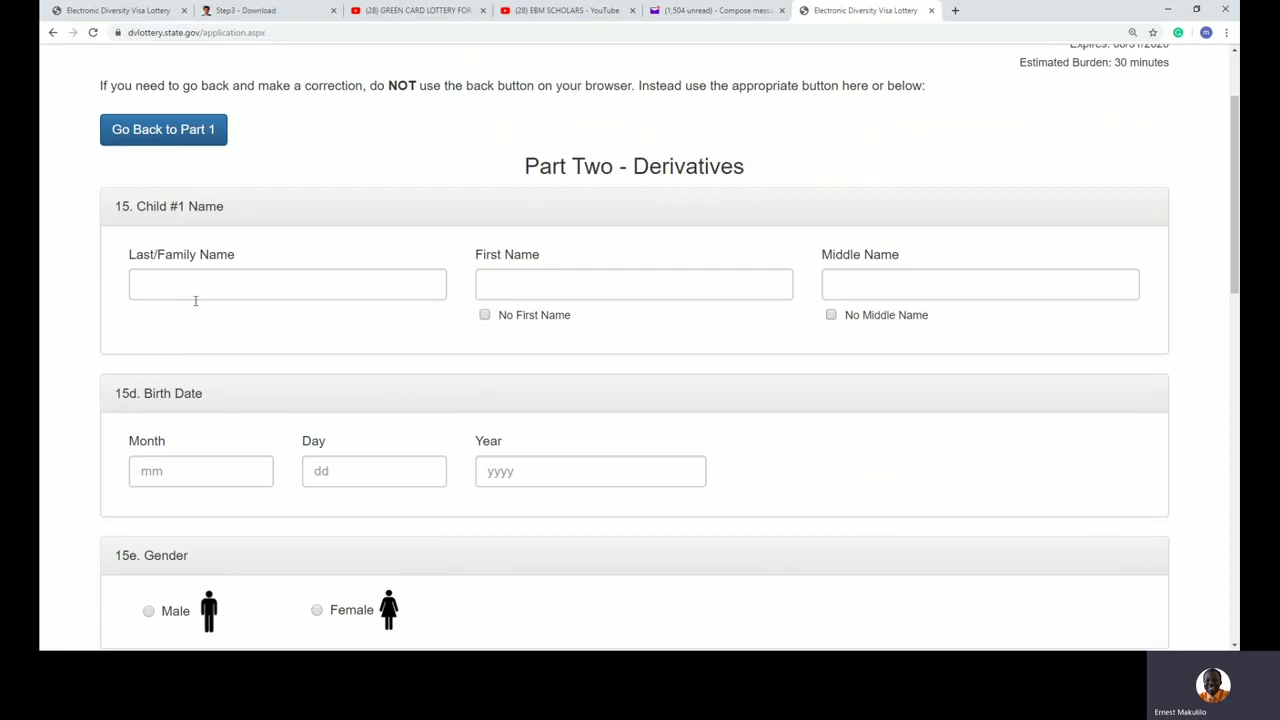
scroll(195, 297, down, 2)
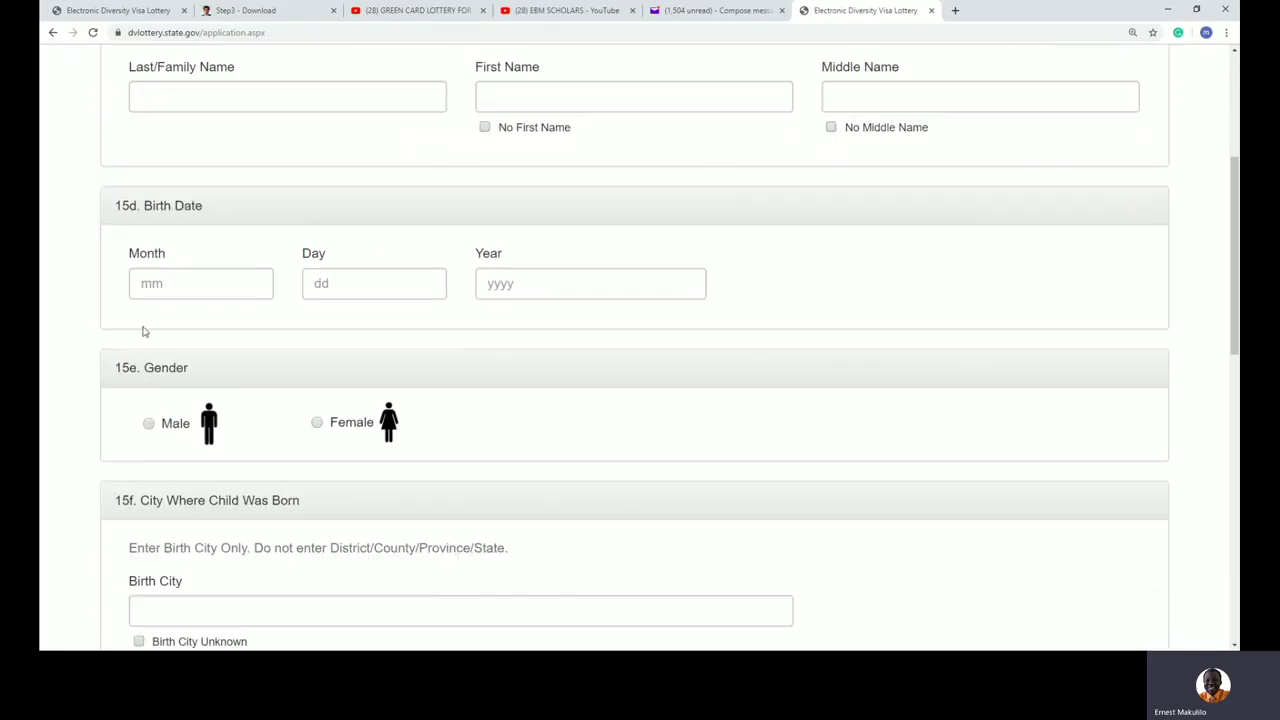
scroll(581, 483, down, 3)
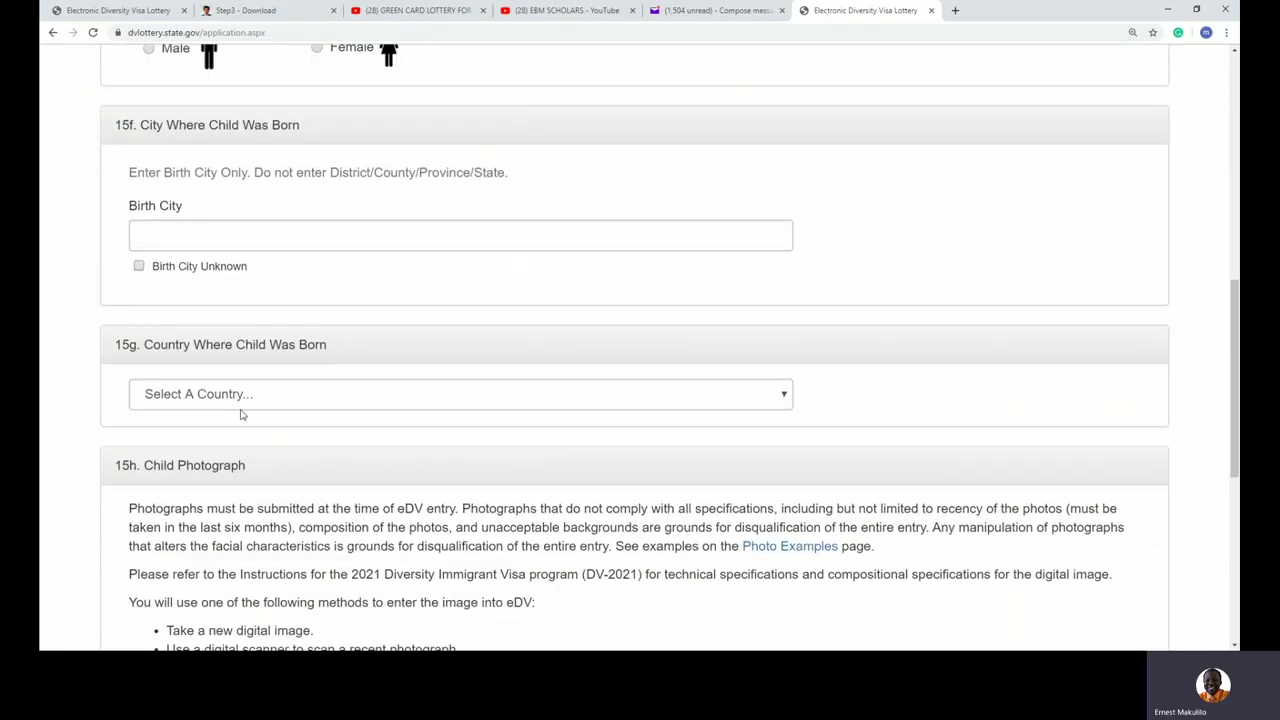
scroll(285, 444, down, 4)
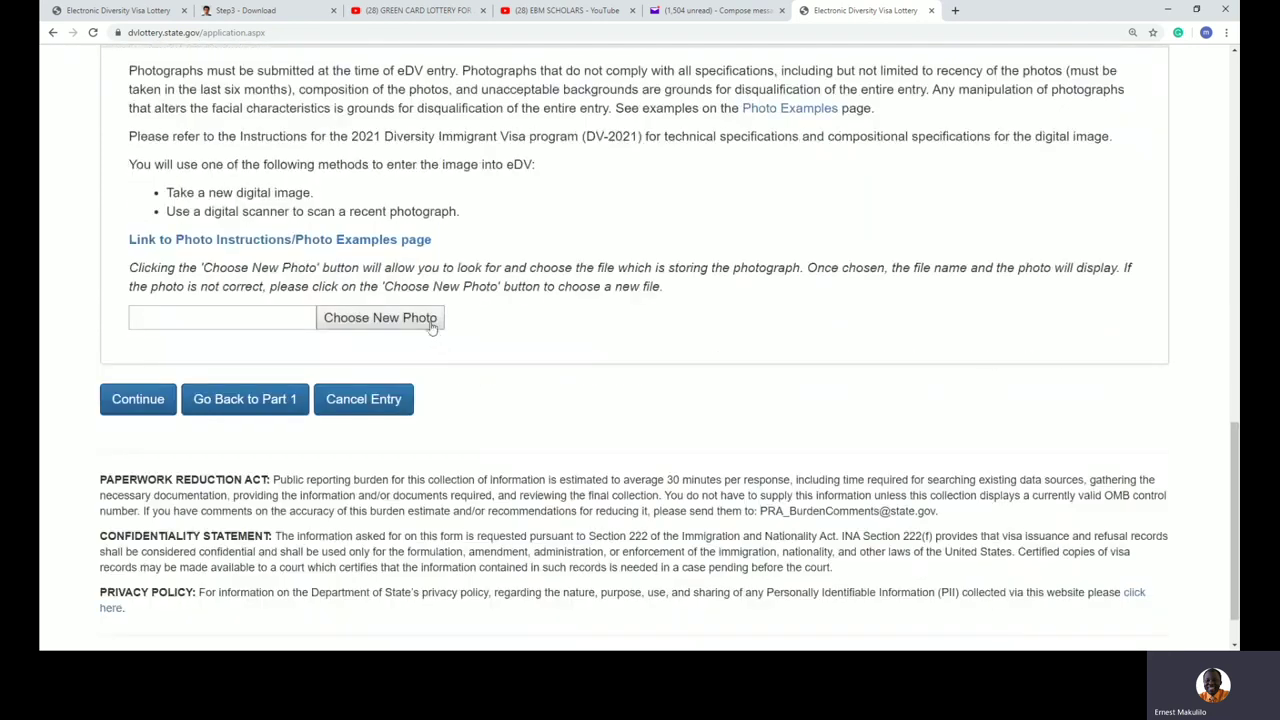
scroll(546, 335, up, 10)
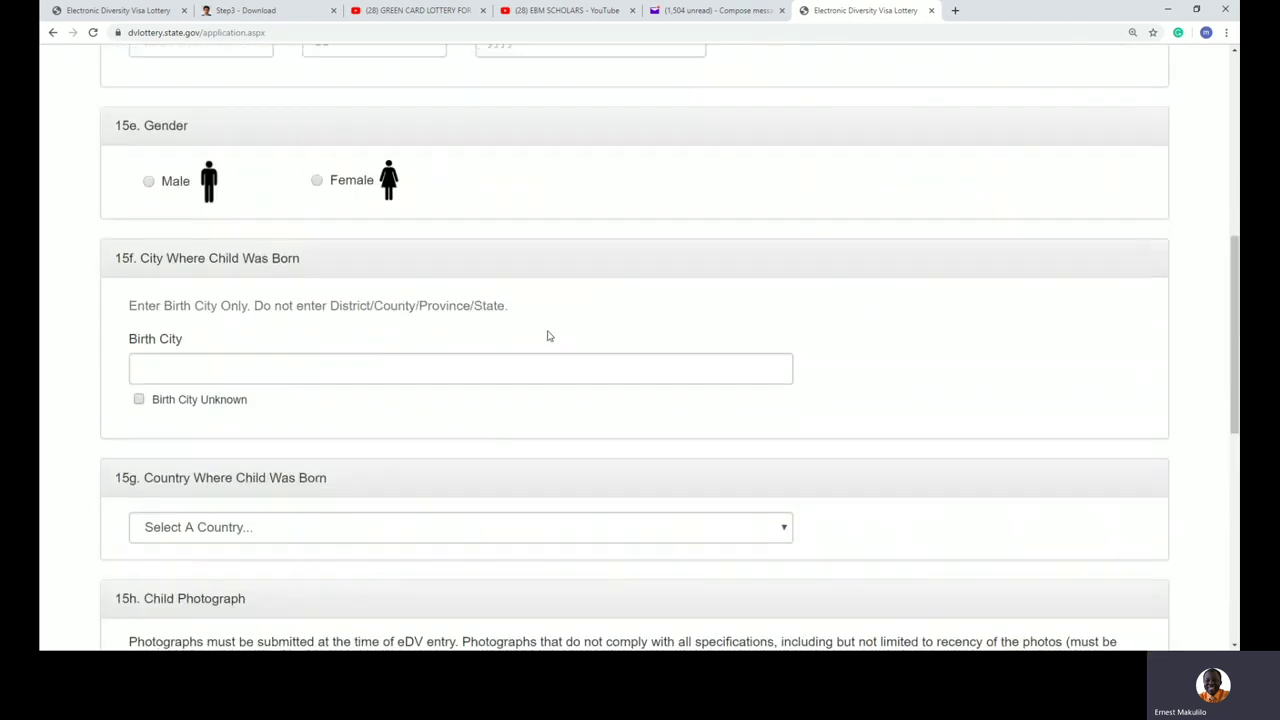
click(168, 199)
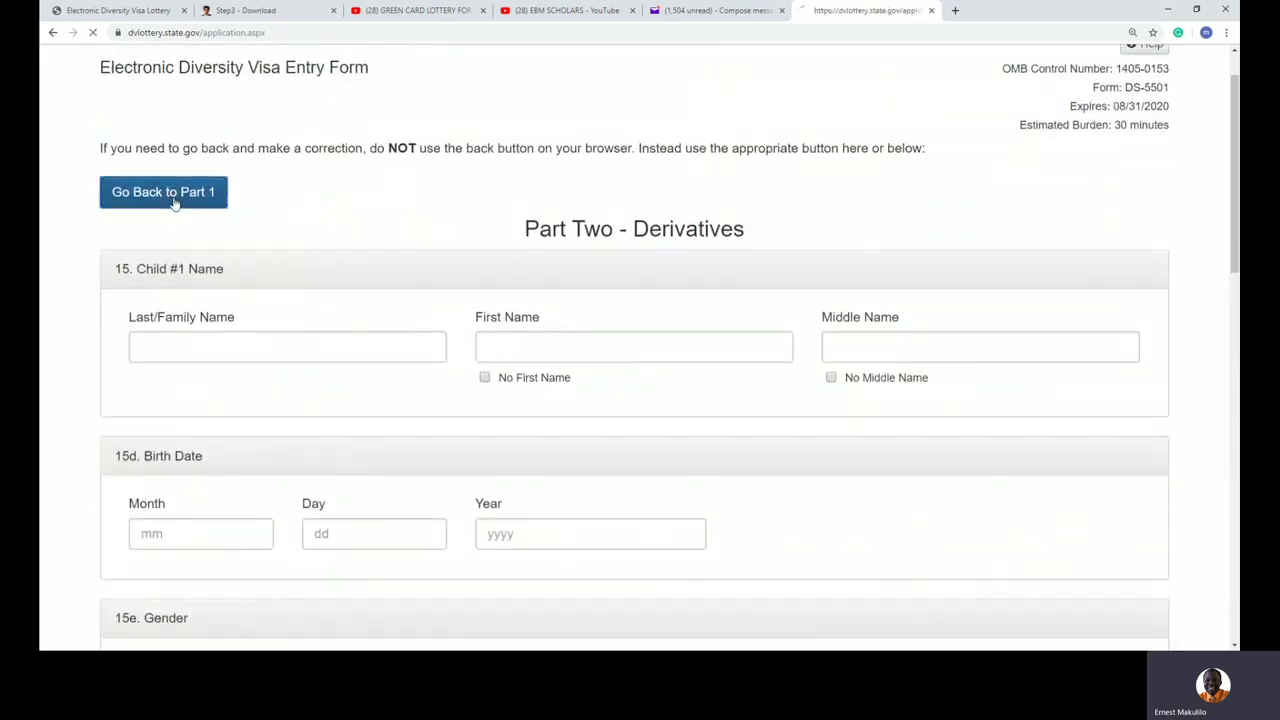
Step: Edit the Number of Children answer in section 15
scroll(340, 440, down, 20)
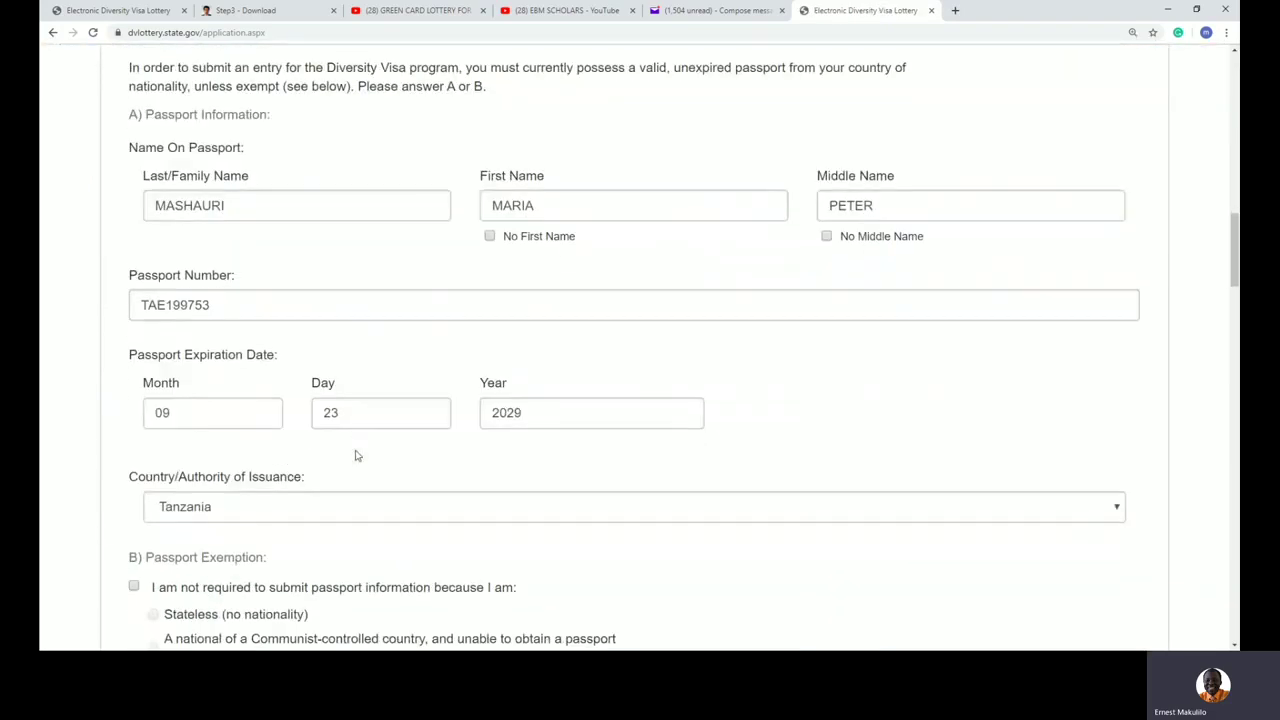
scroll(354, 455, down, 15)
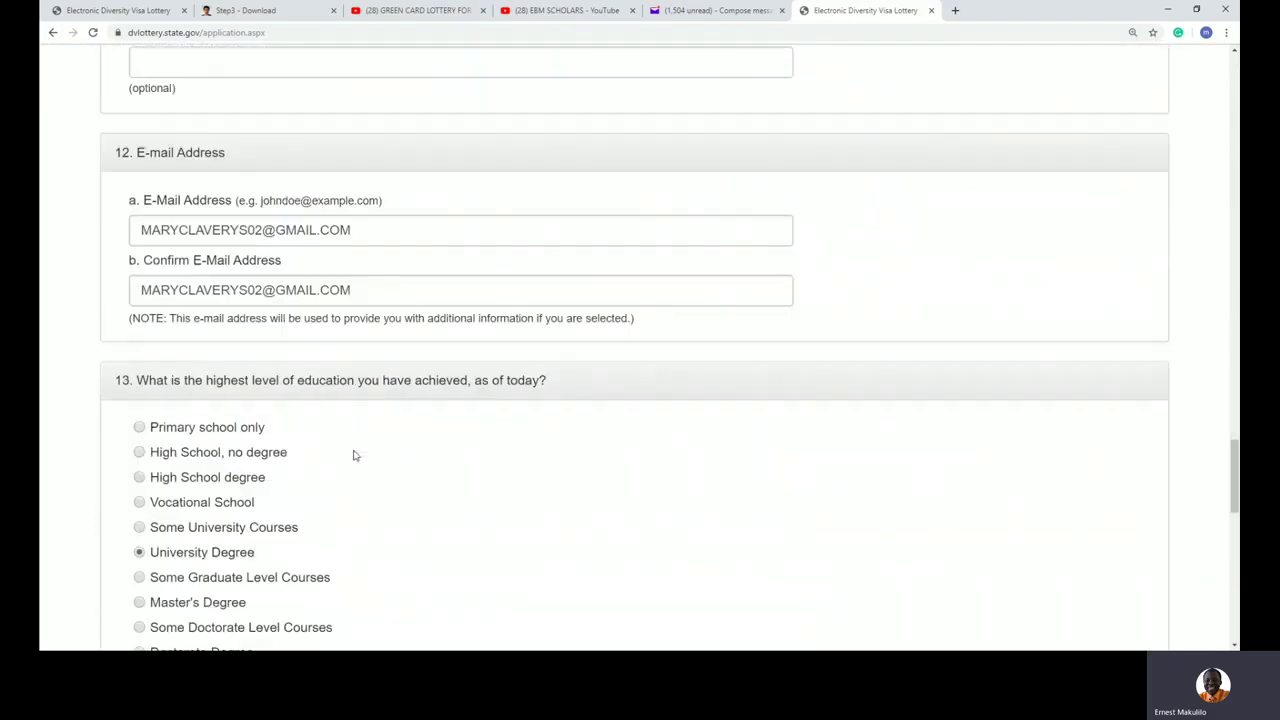
scroll(354, 455, down, 5)
click(200, 306)
text(0)
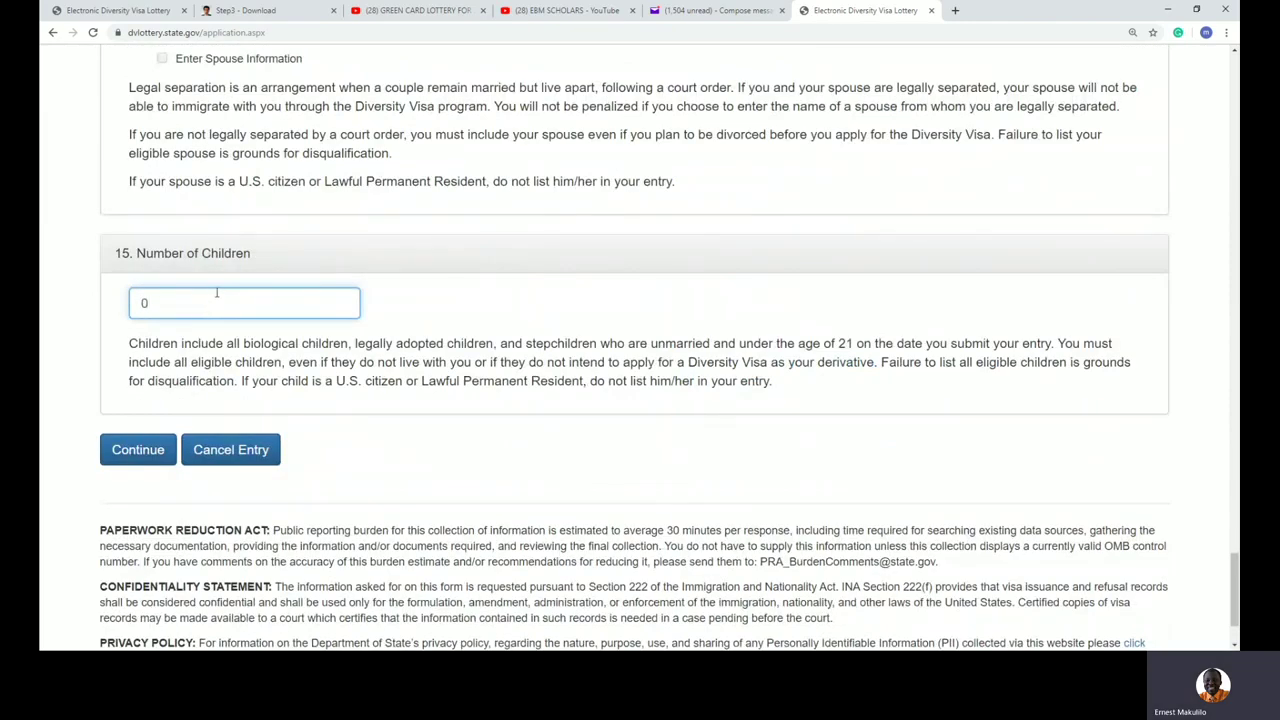
scroll(211, 297, up, 4)
Step: Mark marital status as Married with a spouse who is not a U.S. citizen
click(140, 313)
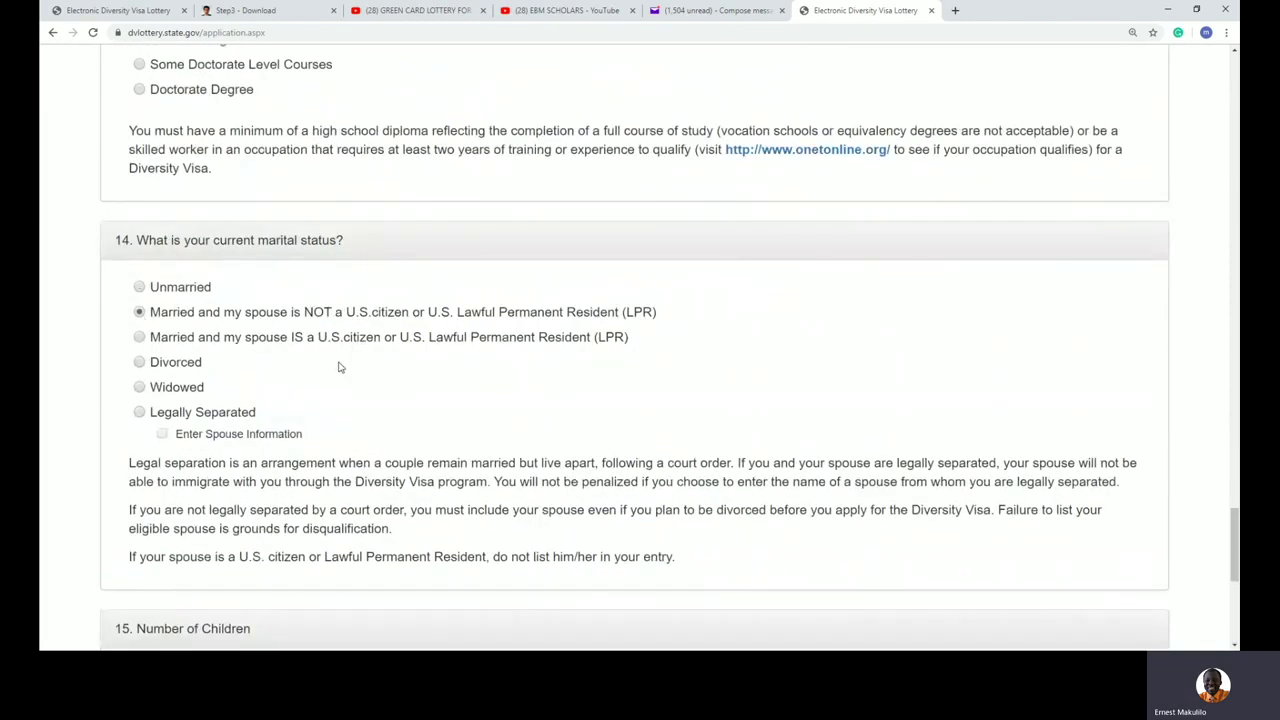
scroll(445, 400, down, 4)
scroll(445, 400, up, 2)
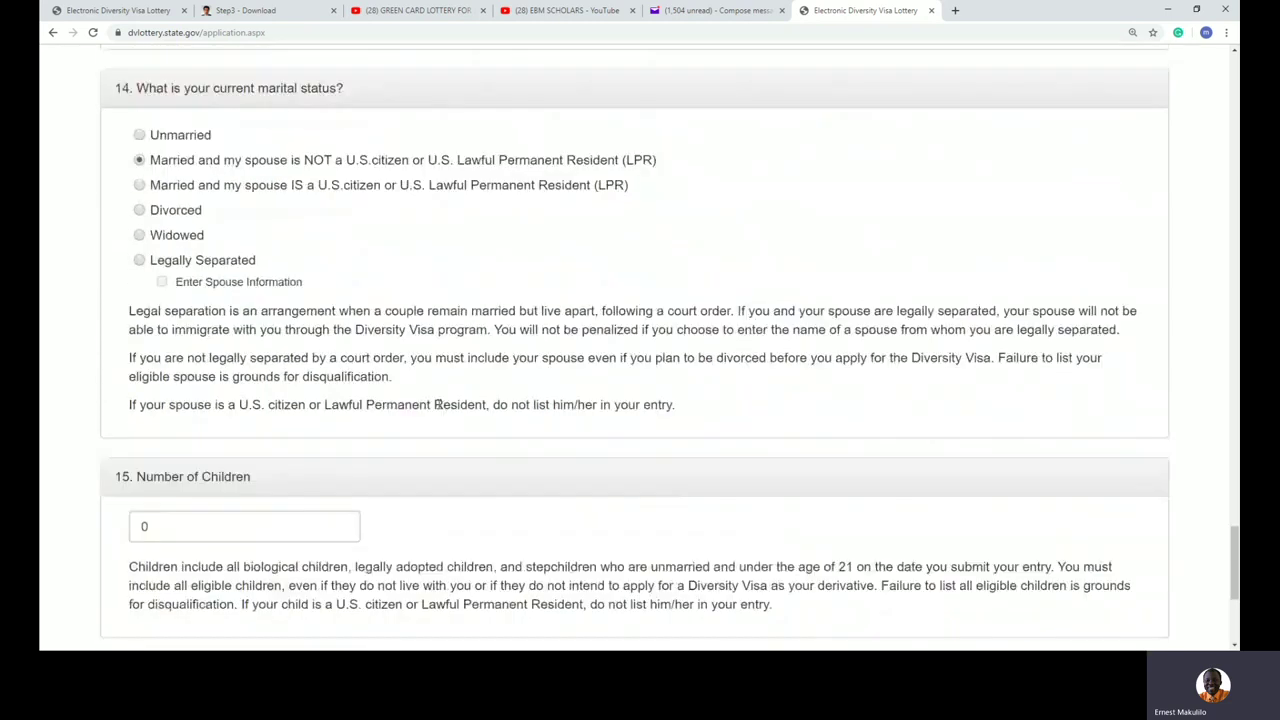
scroll(445, 400, down, 2)
click(201, 362)
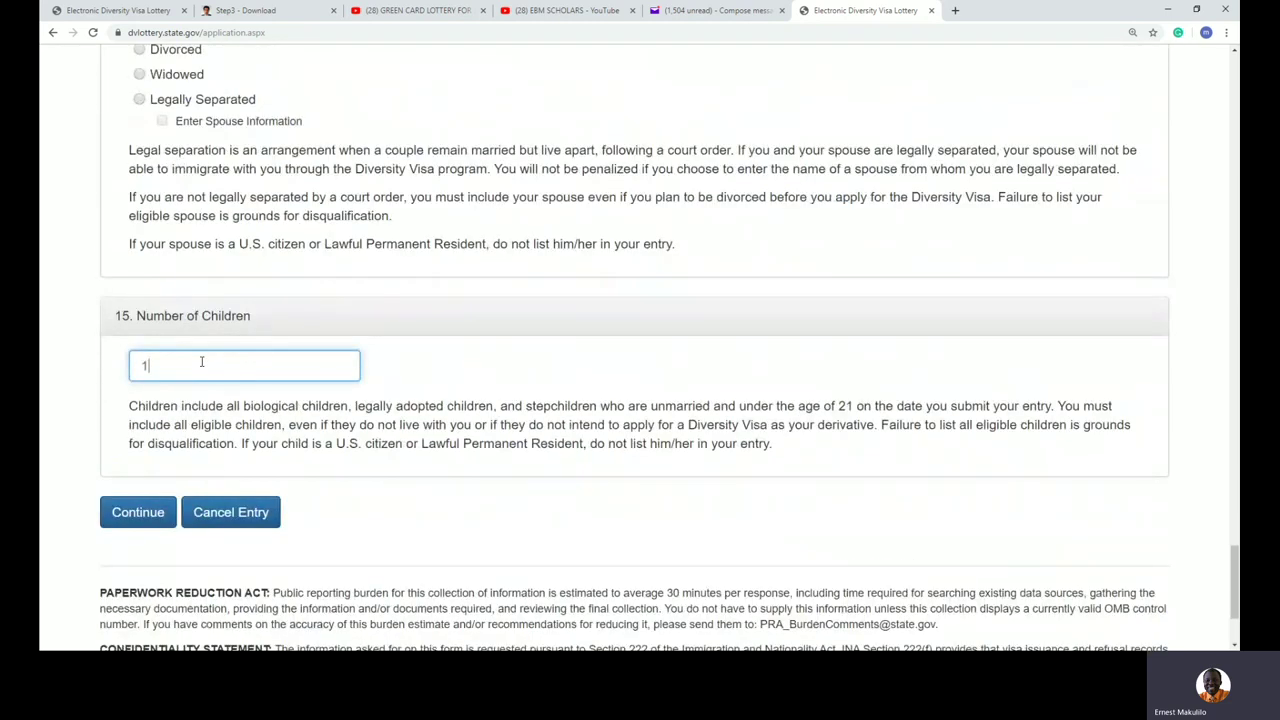
Step: Continue to Part Two, scroll past the empty Spouse and Child #1 fields, and return to Part One
click(137, 513)
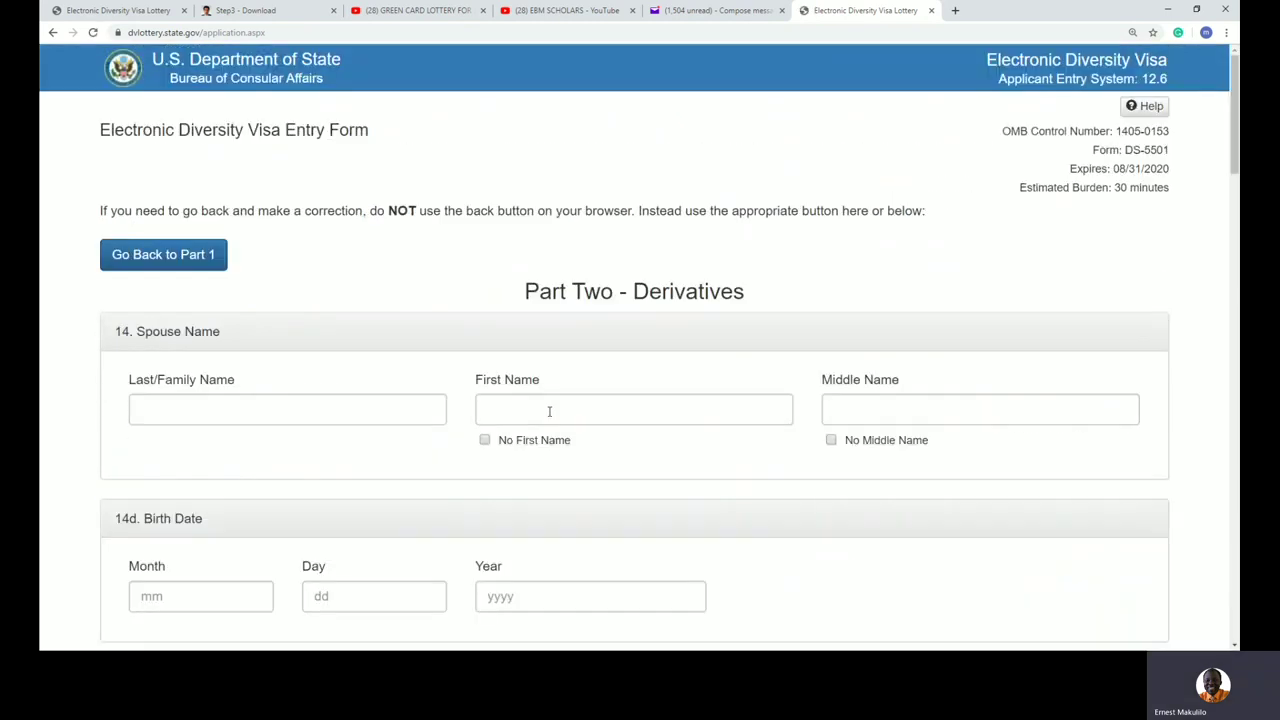
drag(200, 331, 263, 334)
click(240, 409)
click(934, 528)
scroll(938, 529, down, 3)
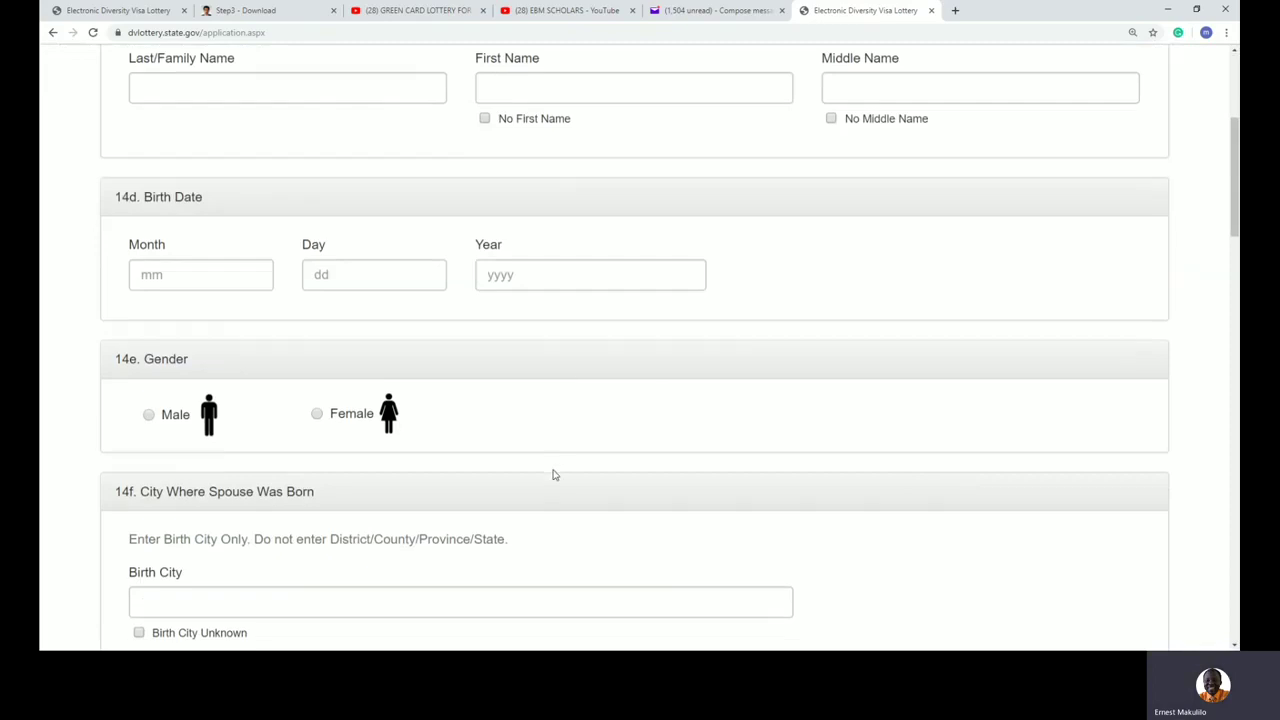
scroll(554, 475, down, 3)
scroll(473, 477, down, 3)
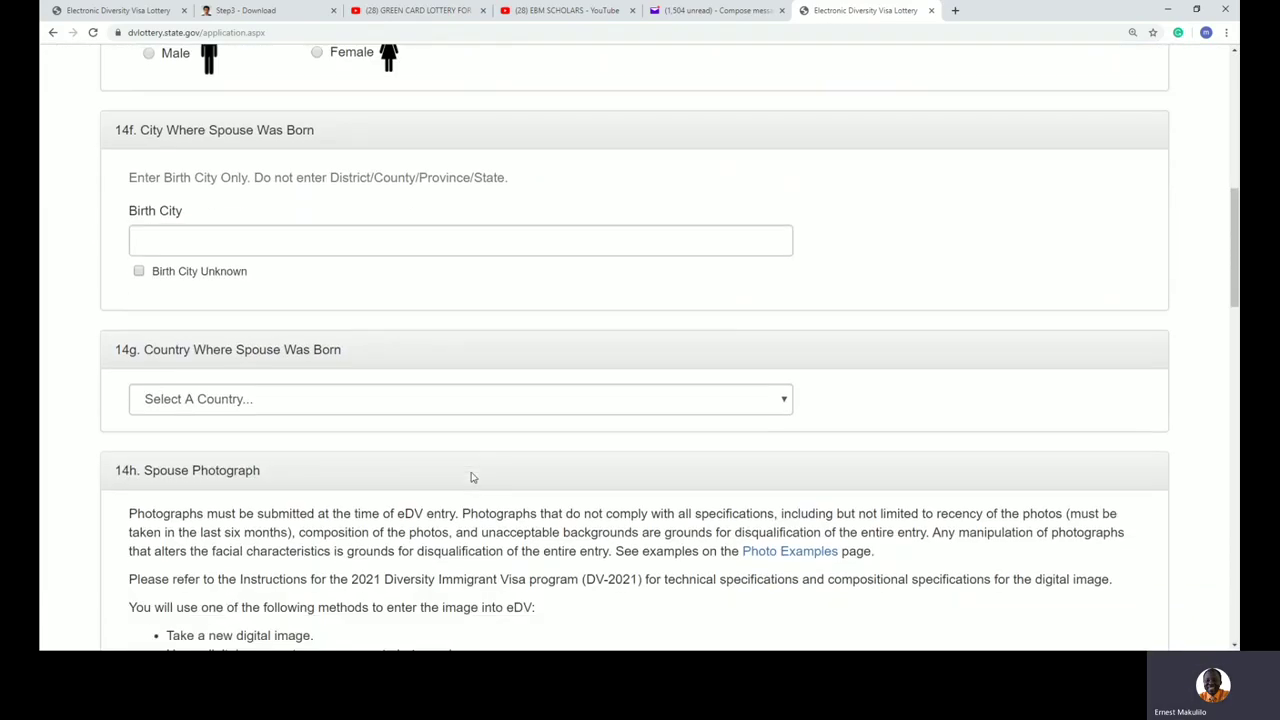
scroll(566, 503, down, 4)
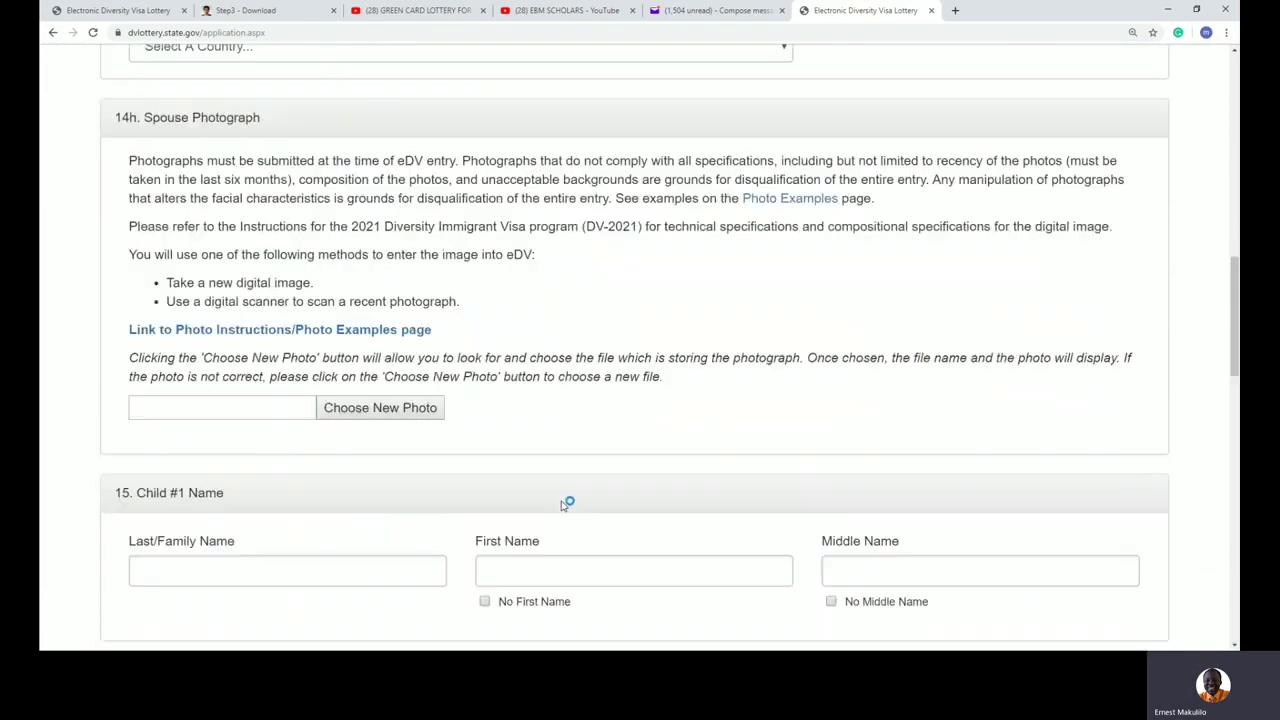
scroll(470, 545, down, 8)
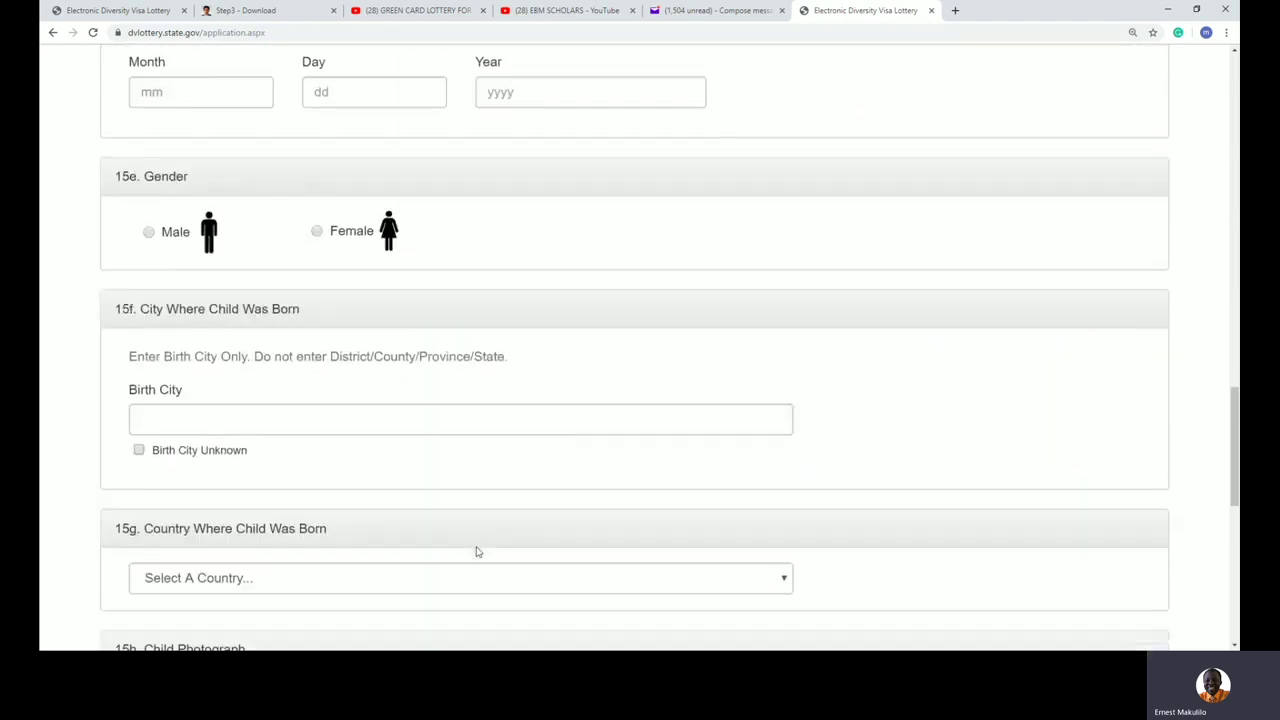
click(229, 597)
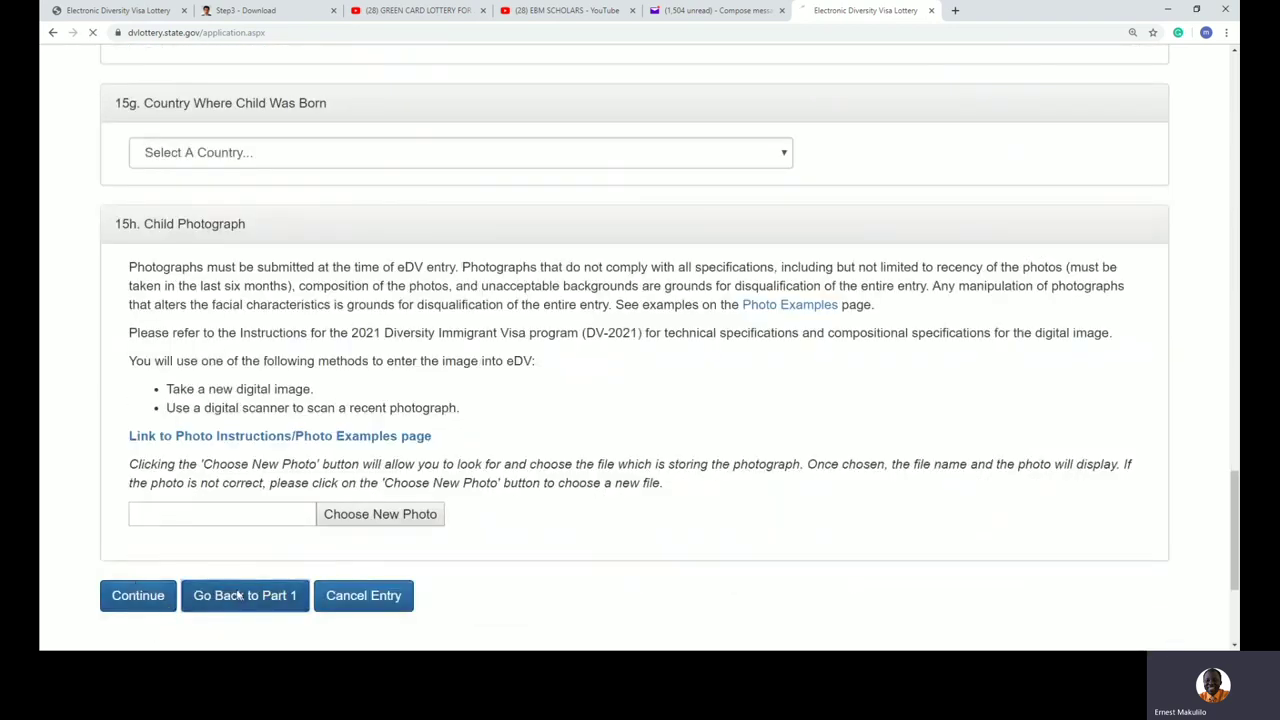
Step: Scroll to section 15 and edit Number of Children to 0
scroll(309, 481, down, 5)
scroll(309, 481, down, 20)
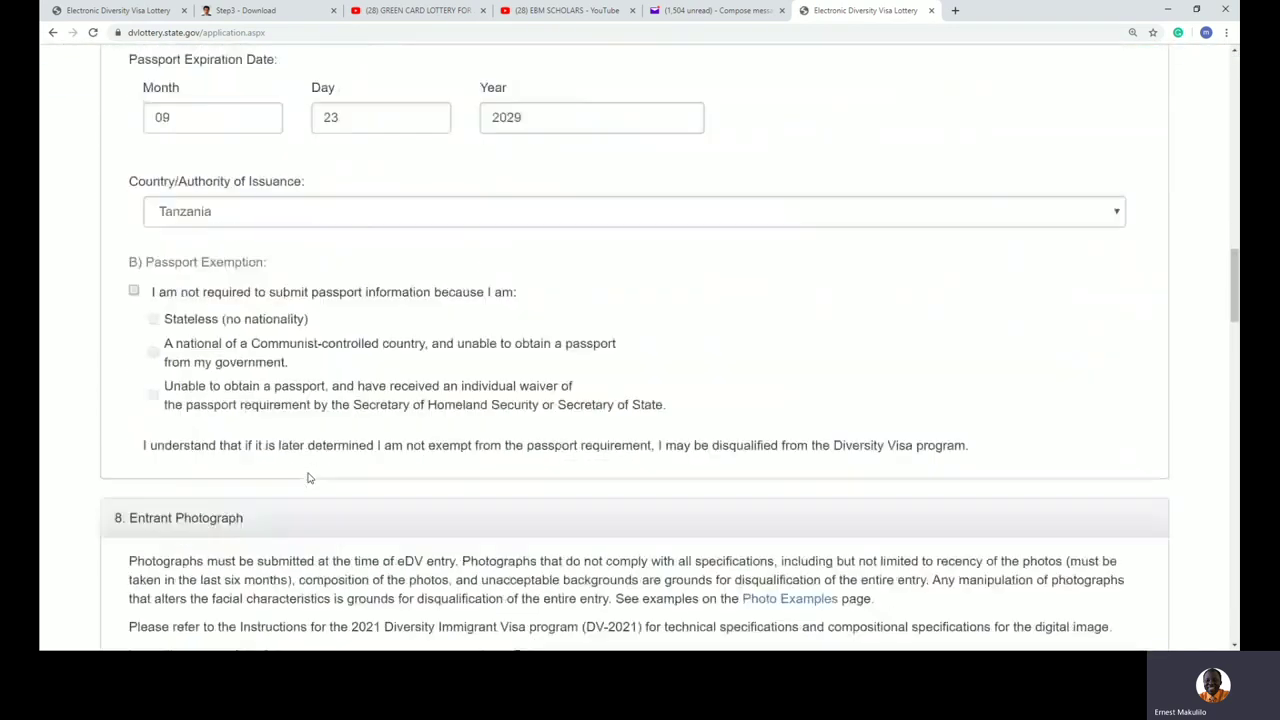
scroll(309, 478, down, 15)
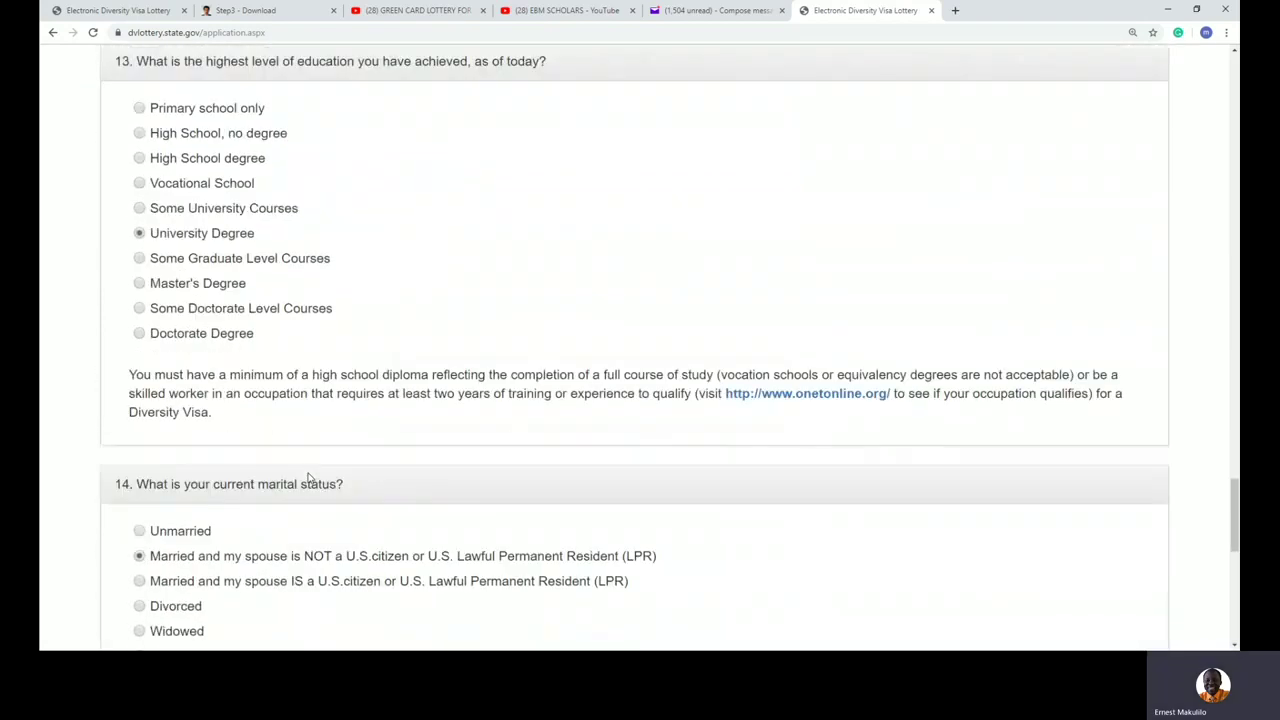
scroll(310, 478, down, 1)
click(205, 358)
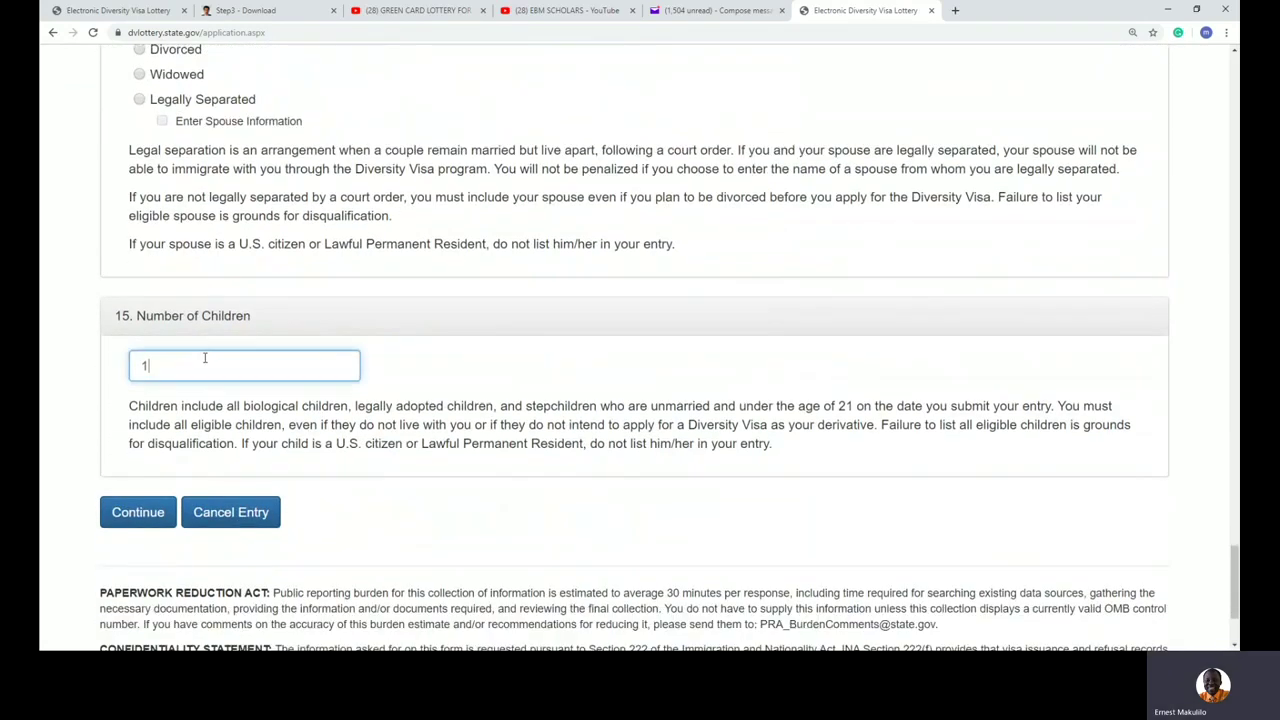
Step: Review the photo-uploaded note and the Tanzania address fields higher on Part One
scroll(236, 351, up, 5)
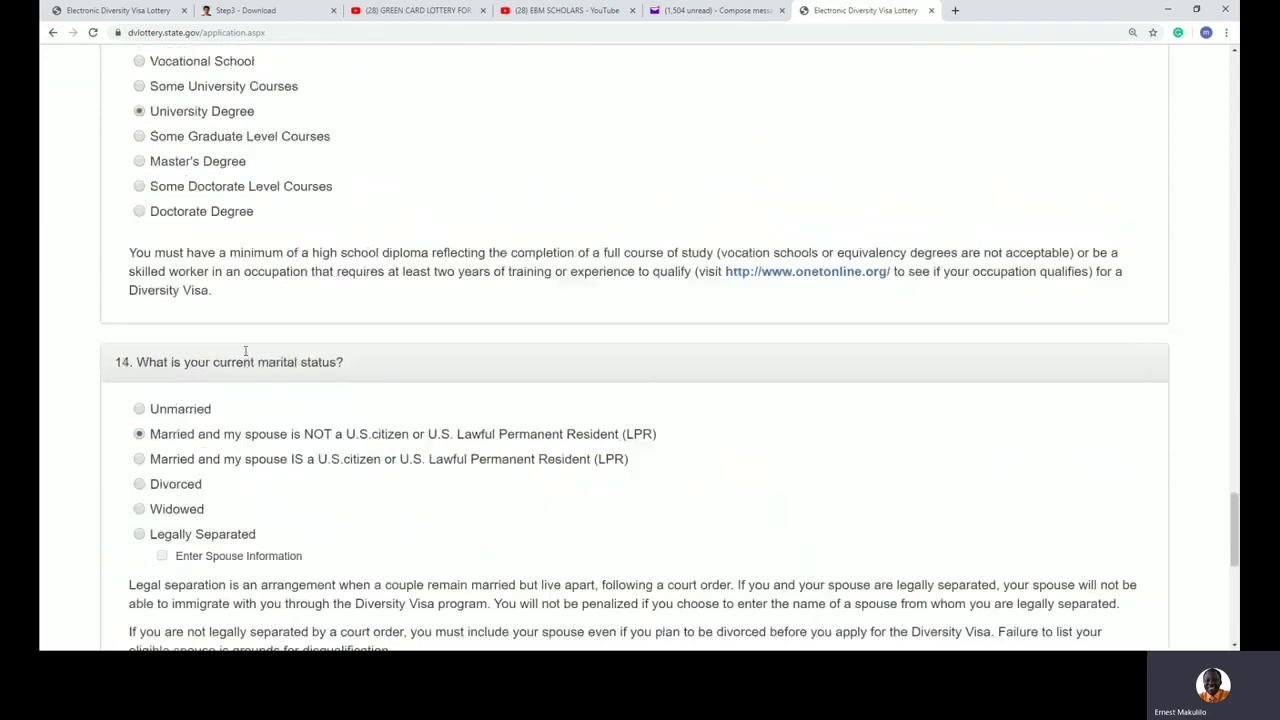
scroll(460, 378, up, 12)
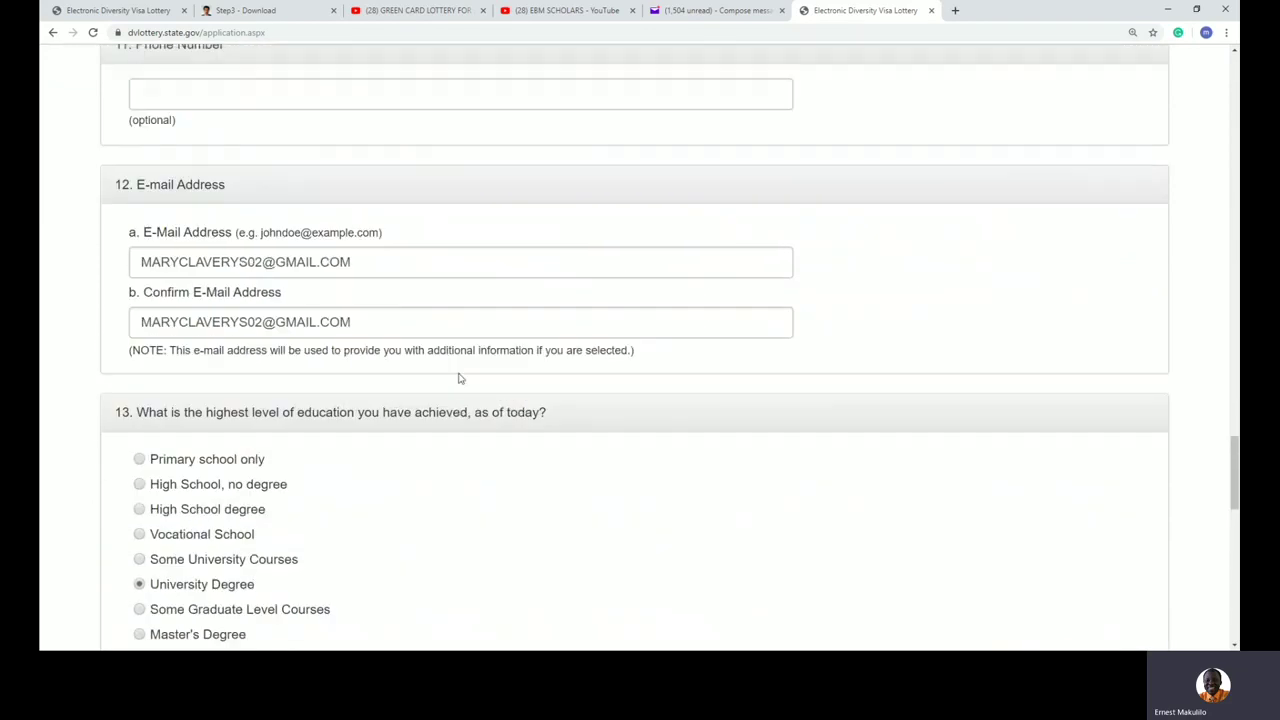
scroll(460, 378, up, 3)
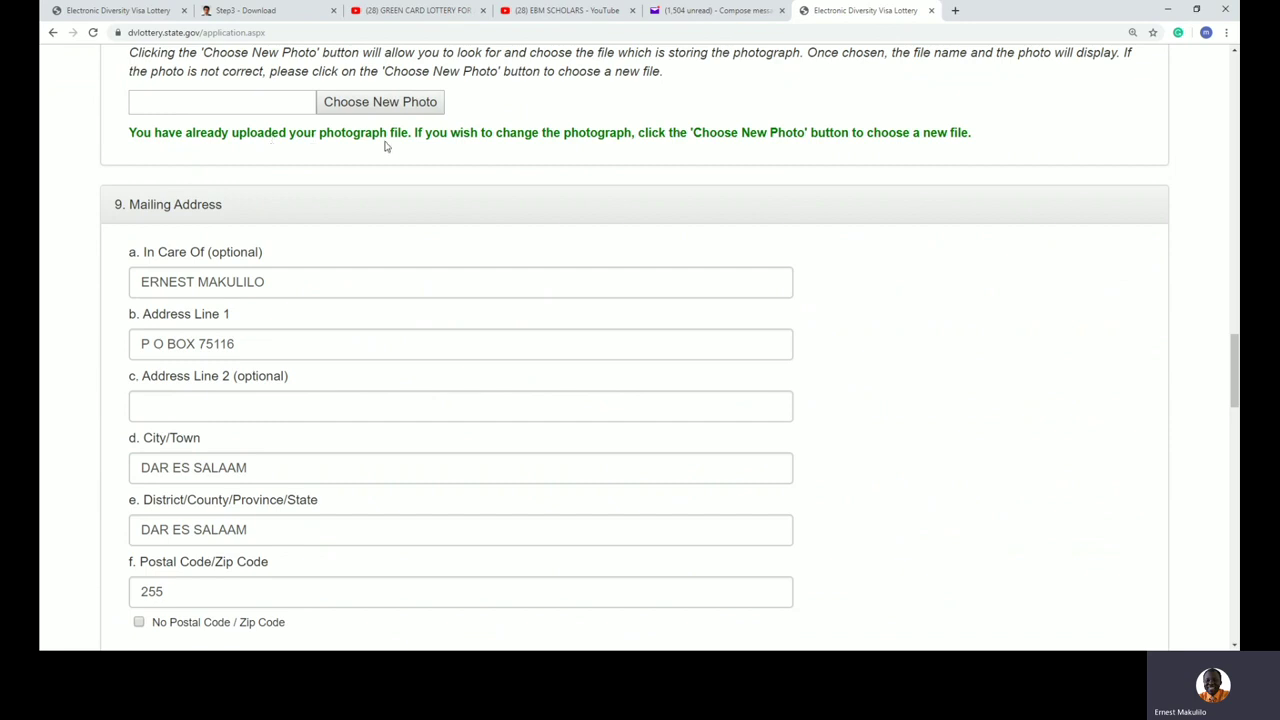
scroll(920, 171, down, 3)
scroll(920, 171, up, 3)
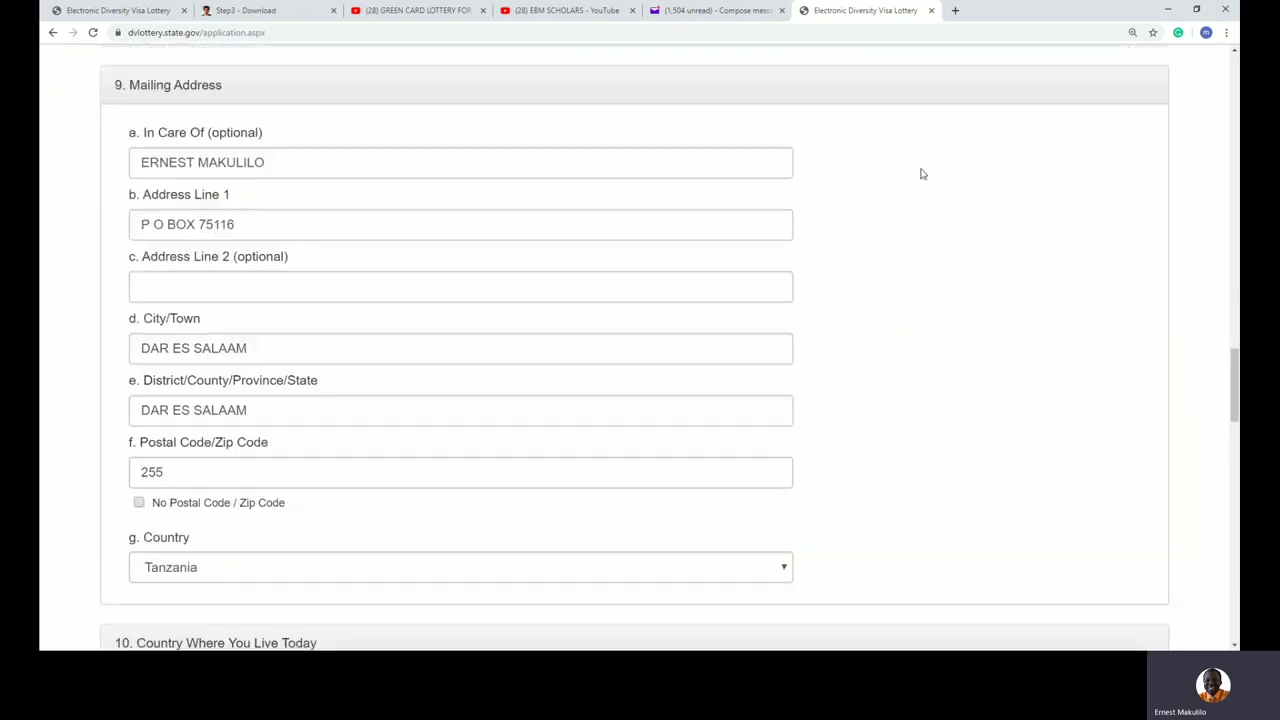
drag(178, 192, 396, 206)
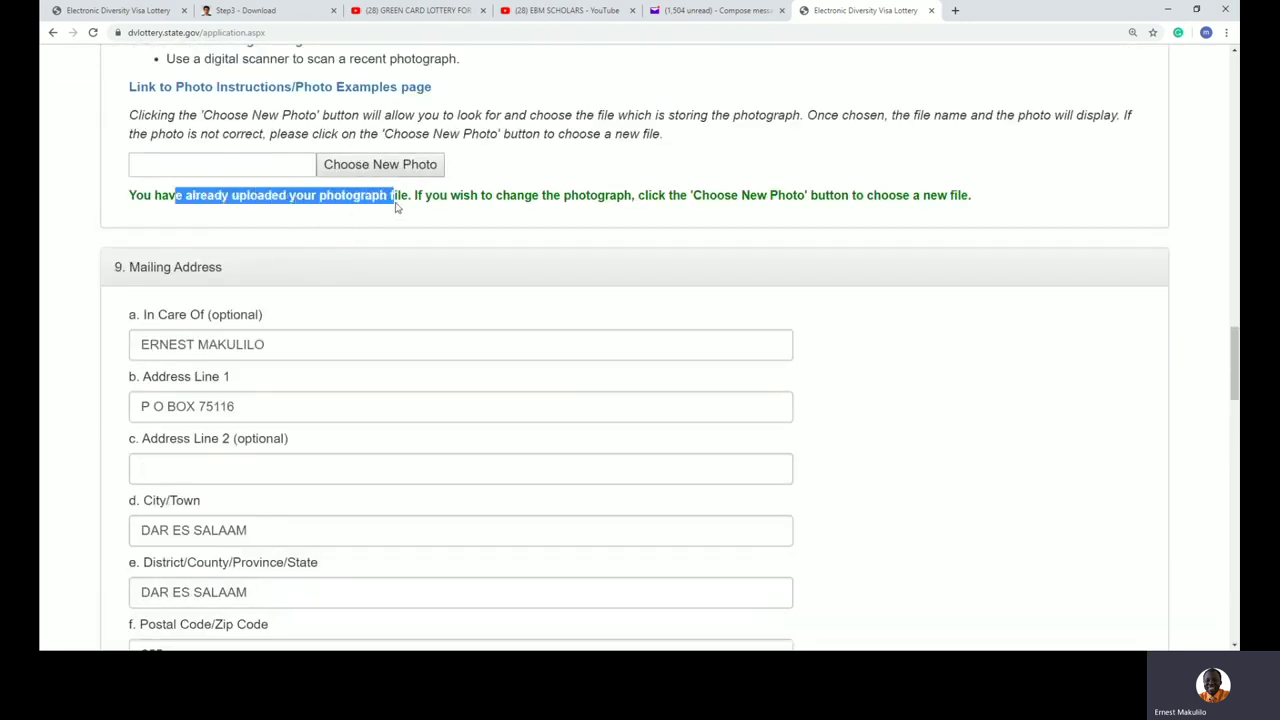
scroll(975, 340, down, 15)
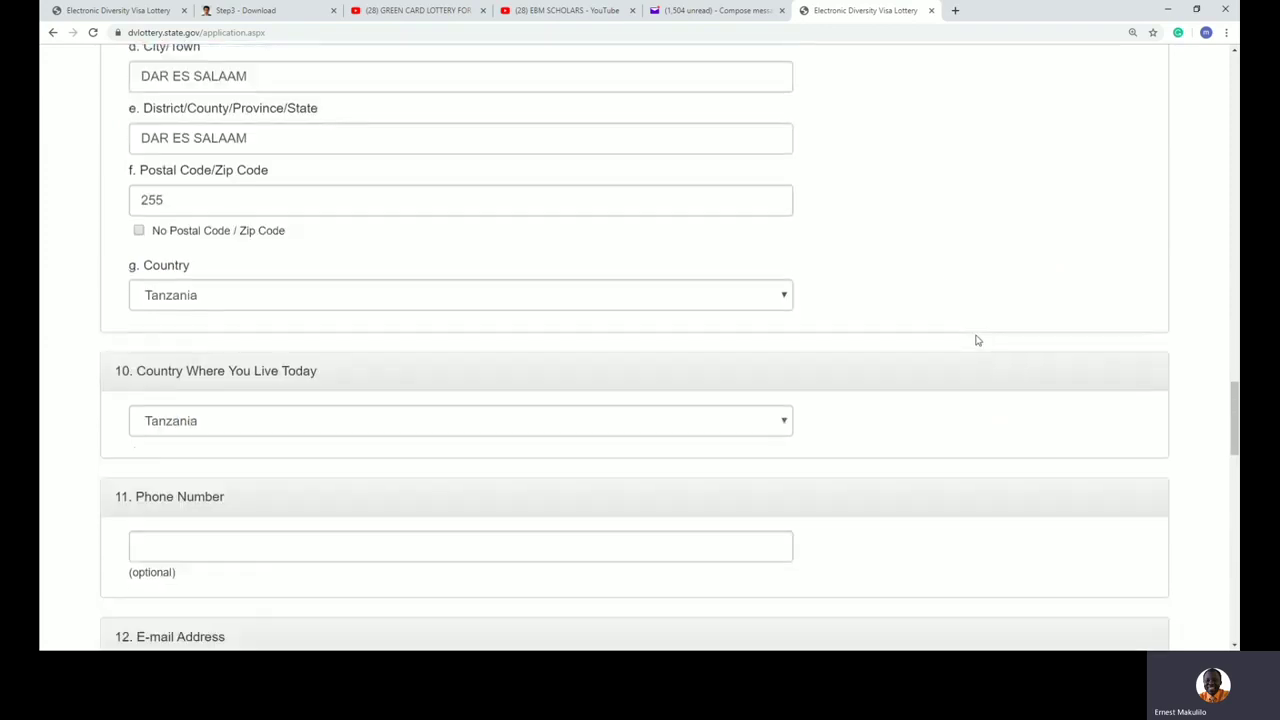
click(137, 341)
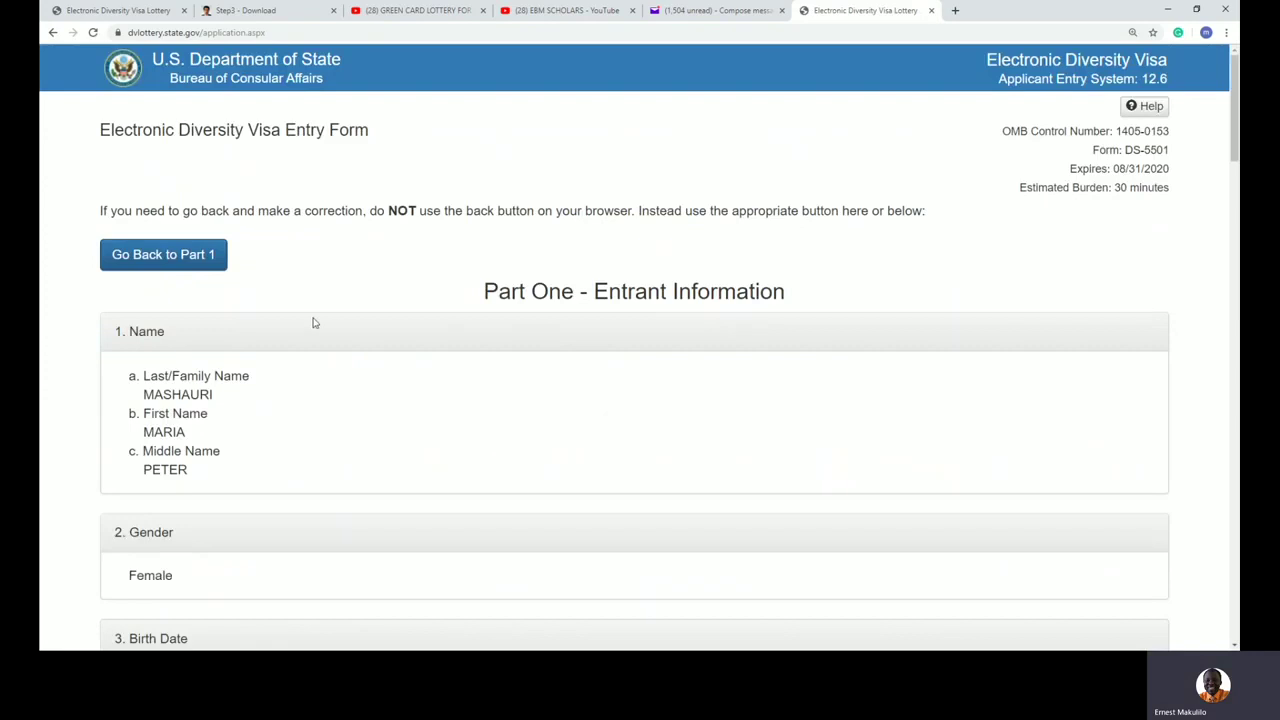
scroll(313, 322, down, 3)
scroll(305, 280, up, 2)
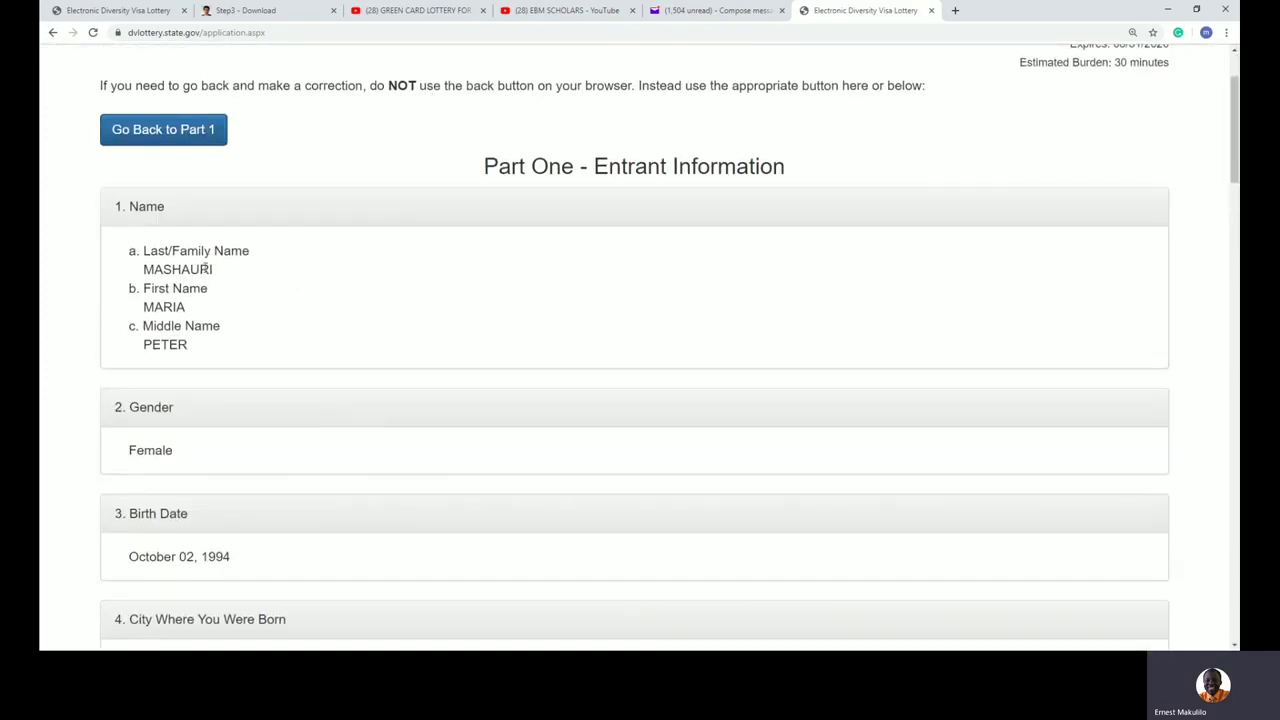
drag(169, 263, 241, 273)
drag(155, 292, 268, 310)
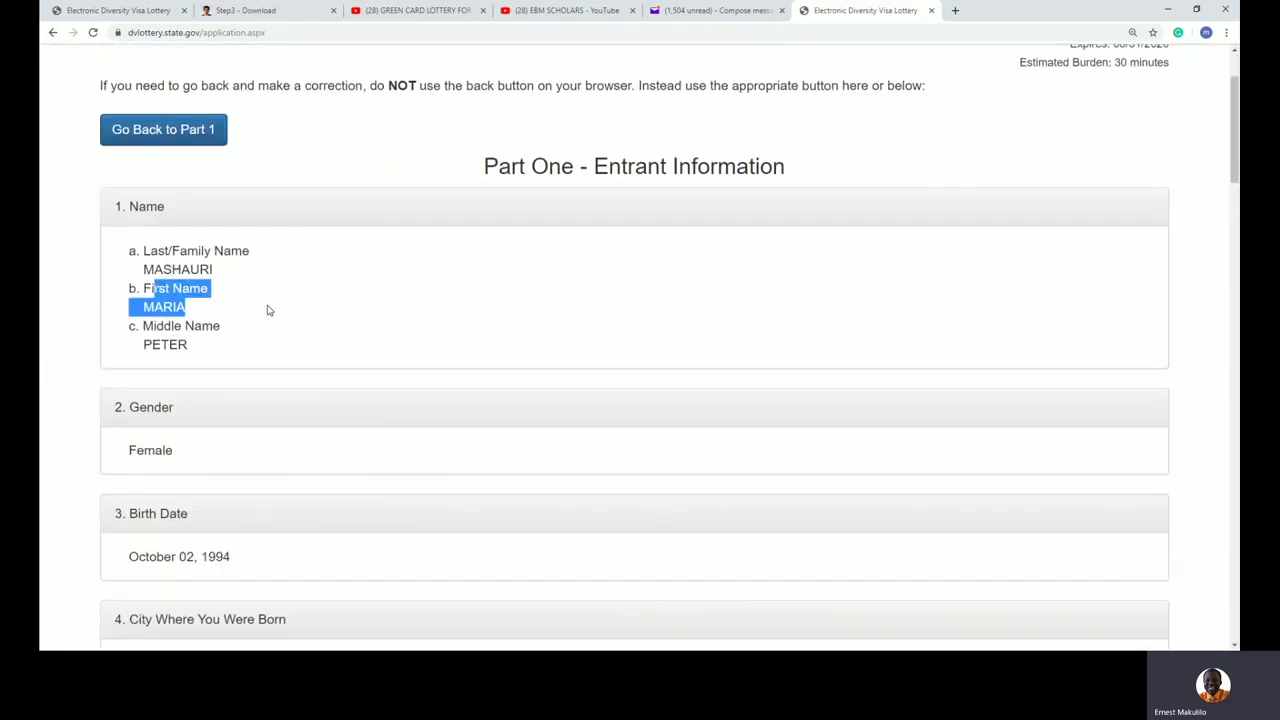
click(186, 341)
scroll(280, 360, down, 2)
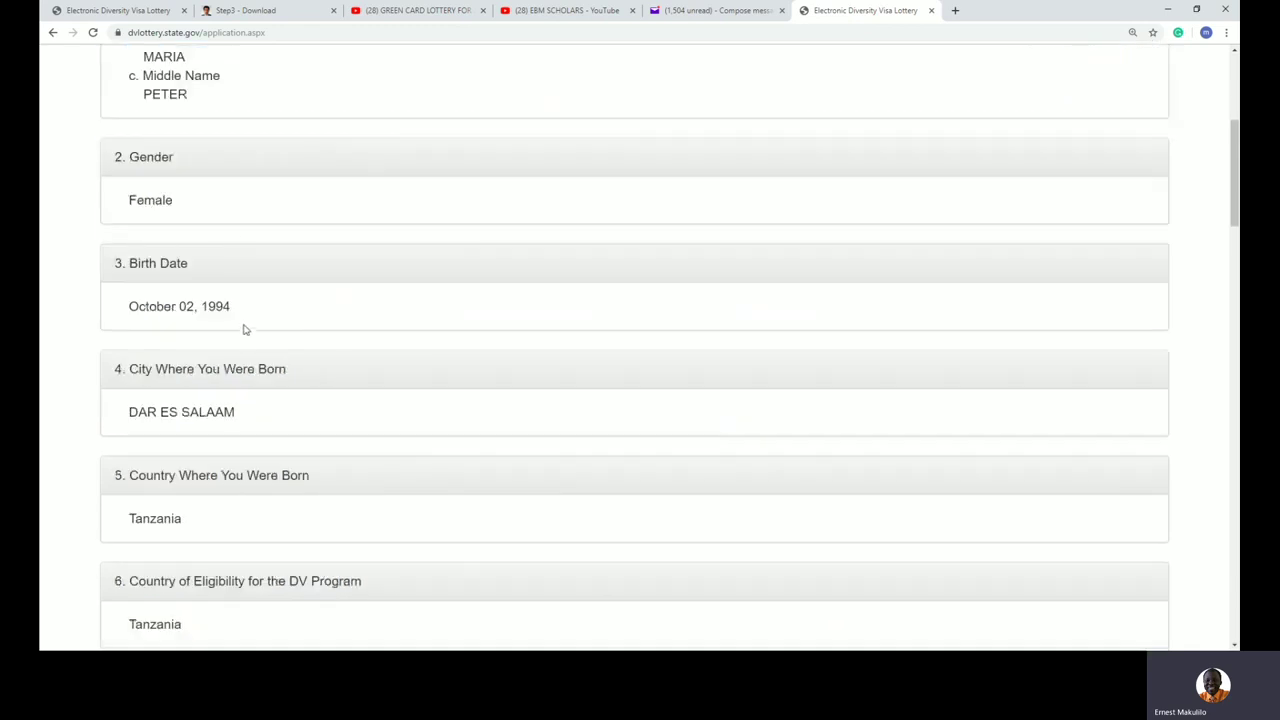
scroll(258, 424, down, 6)
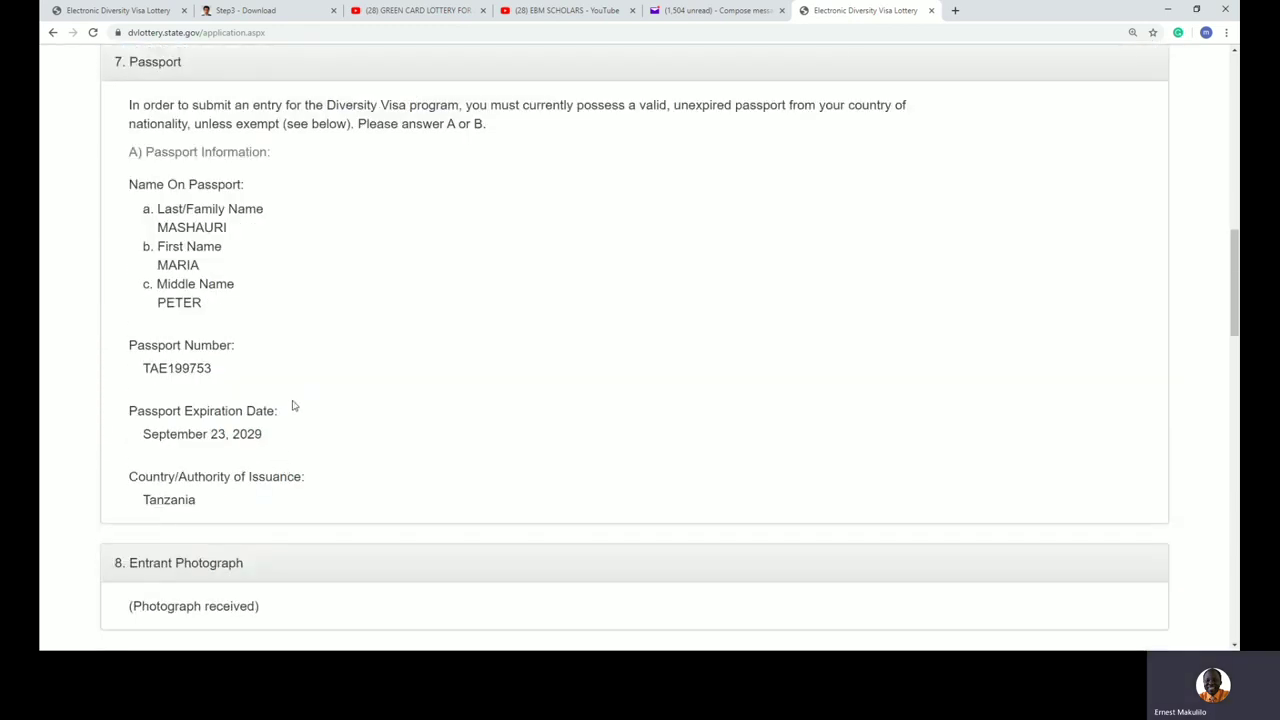
scroll(294, 406, down, 2)
scroll(281, 375, down, 3)
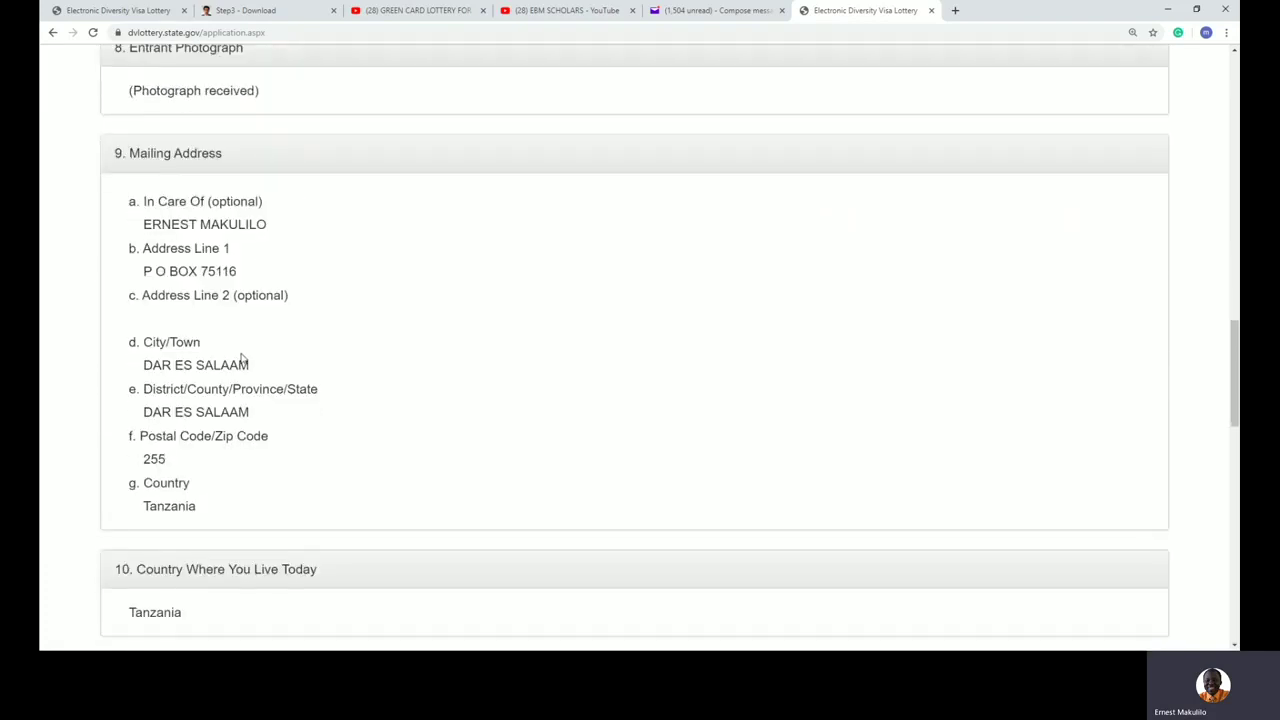
scroll(241, 358, down, 3)
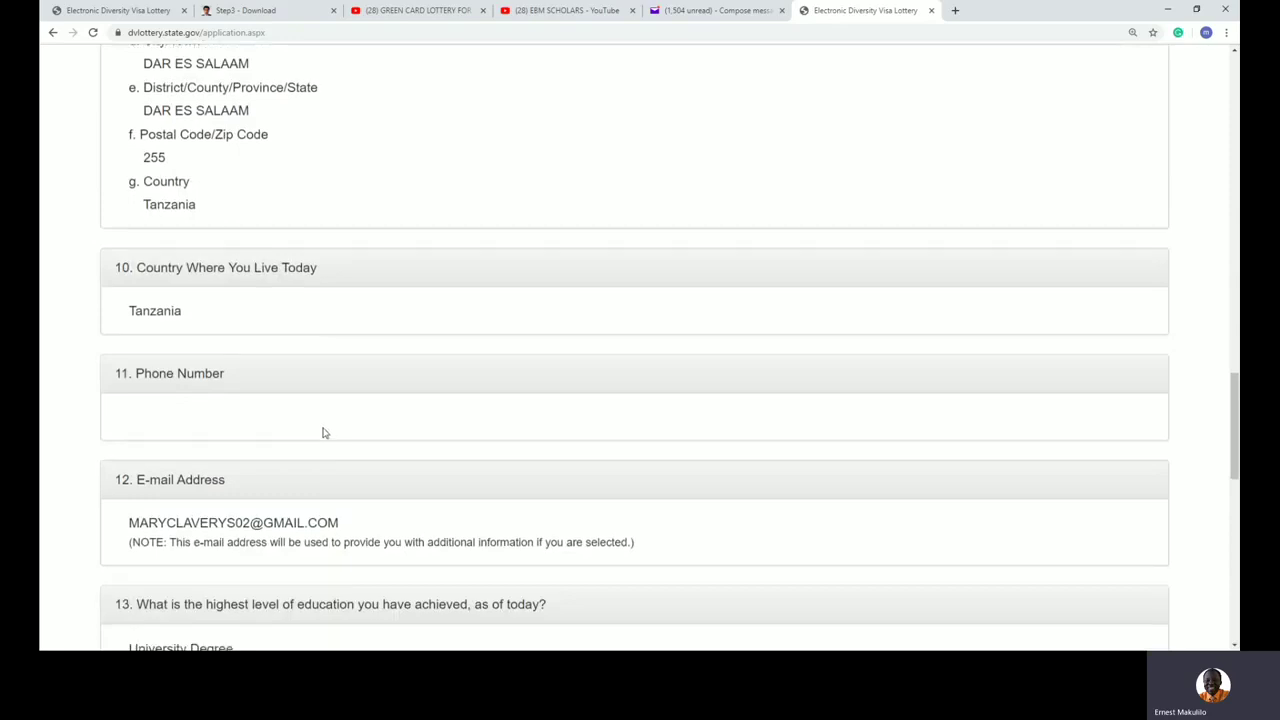
scroll(322, 420, down, 2)
drag(190, 352, 333, 358)
click(520, 355)
scroll(546, 403, down, 1)
scroll(430, 308, down, 5)
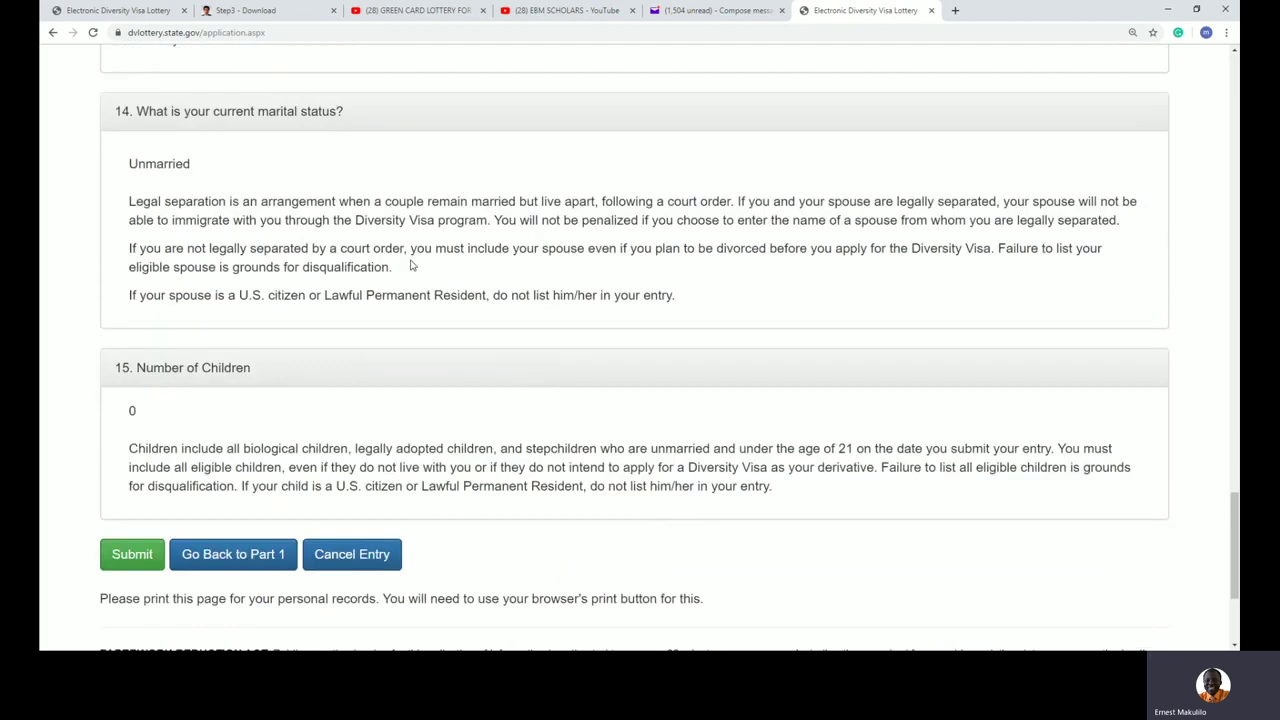
drag(119, 412, 141, 415)
Step: Submit the DV-2021 entry and select the confirmation number on the Success page
click(133, 557)
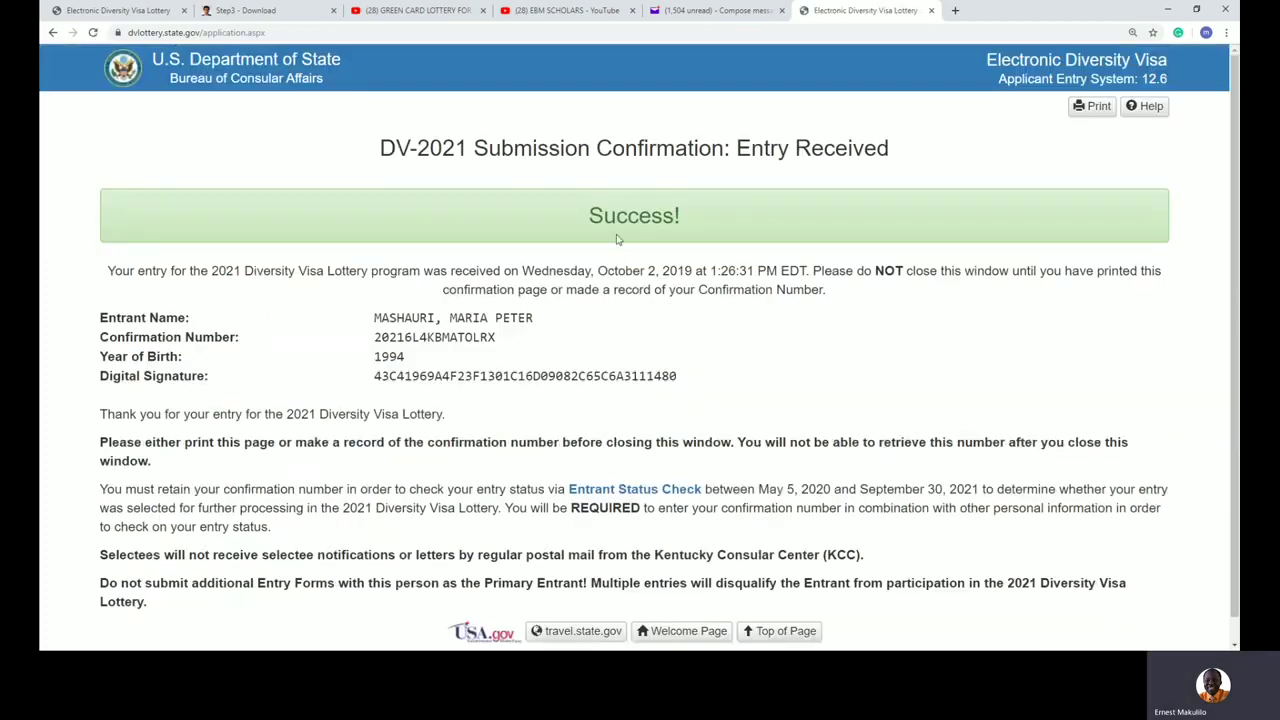
drag(379, 147, 735, 248)
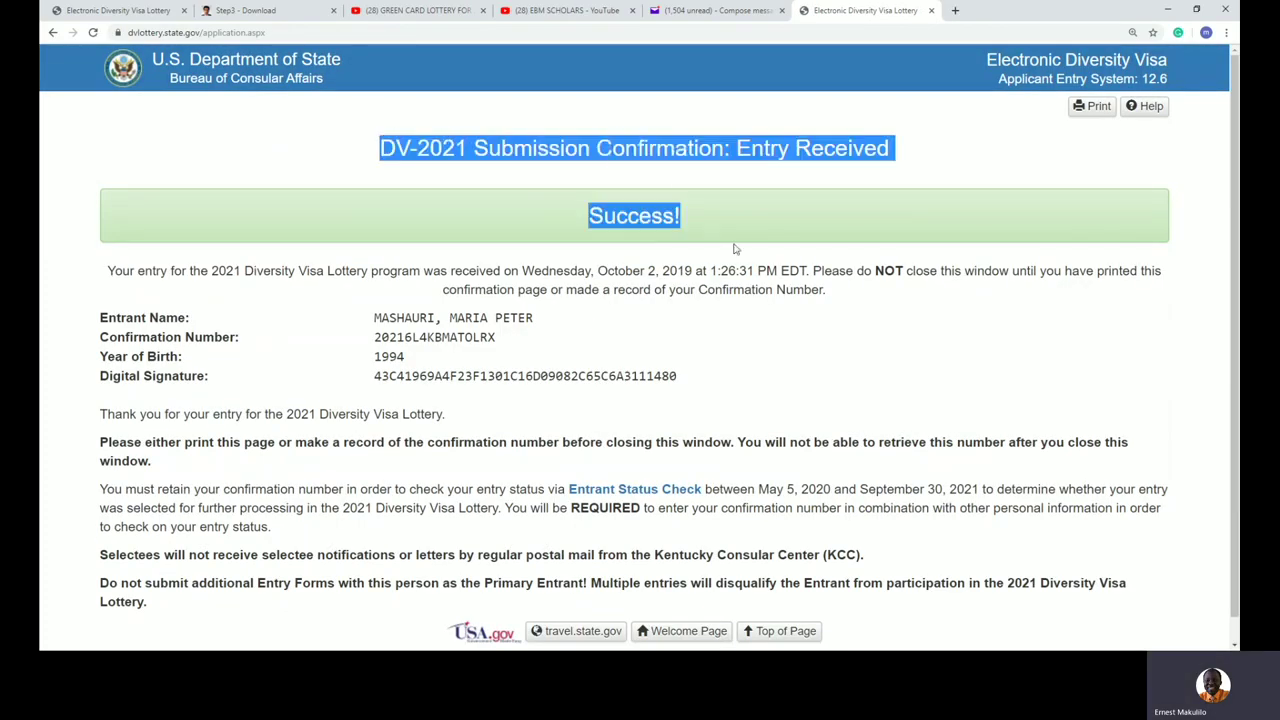
click(779, 296)
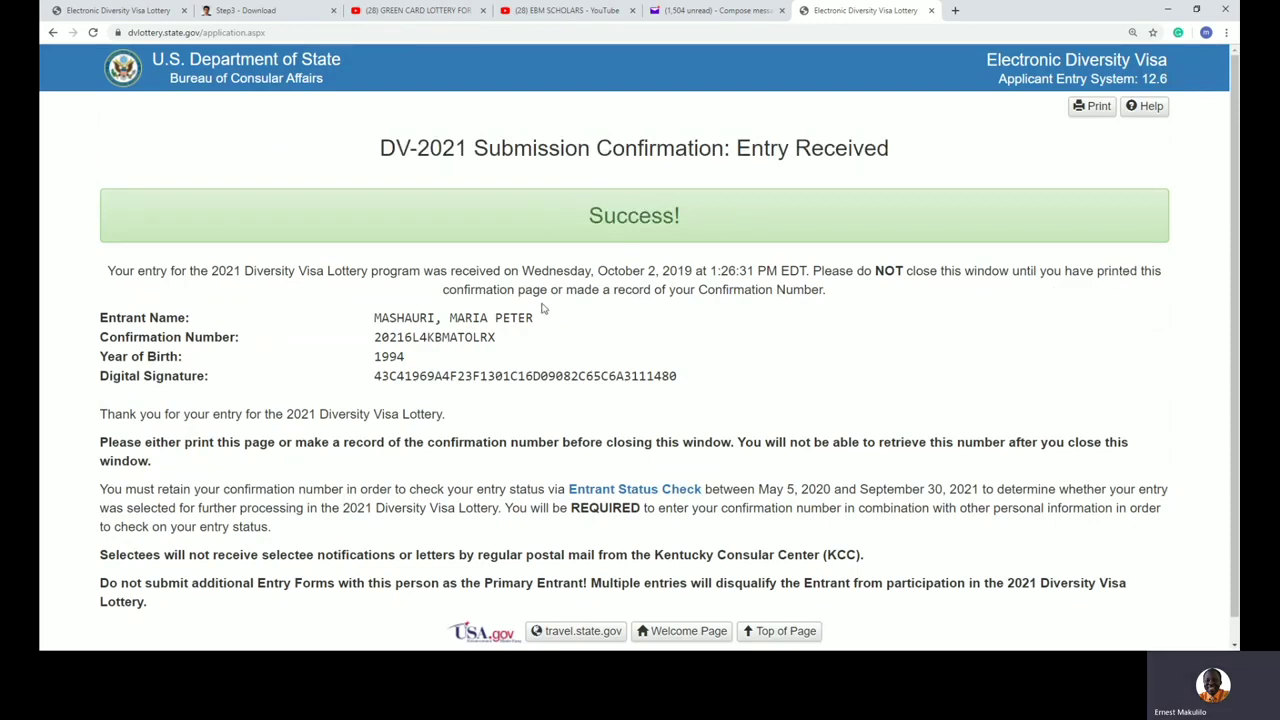
drag(368, 338, 507, 344)
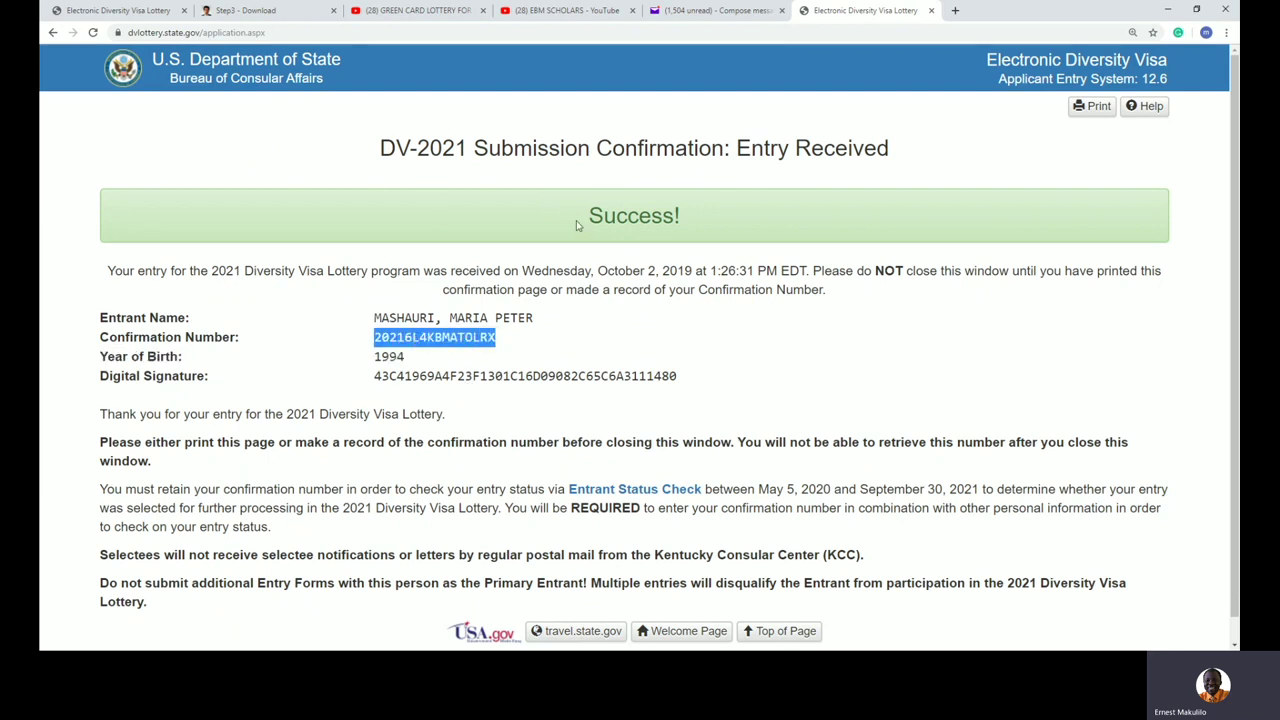
Step: Highlight the Success message and entrant details, reselect the confirmation number, and open a new tab
drag(583, 236, 703, 230)
mouse_move(338, 310)
mouse_down()
mouse_move(705, 434)
mouse_move(740, 391)
mouse_move(874, 378)
mouse_up()
click(876, 377)
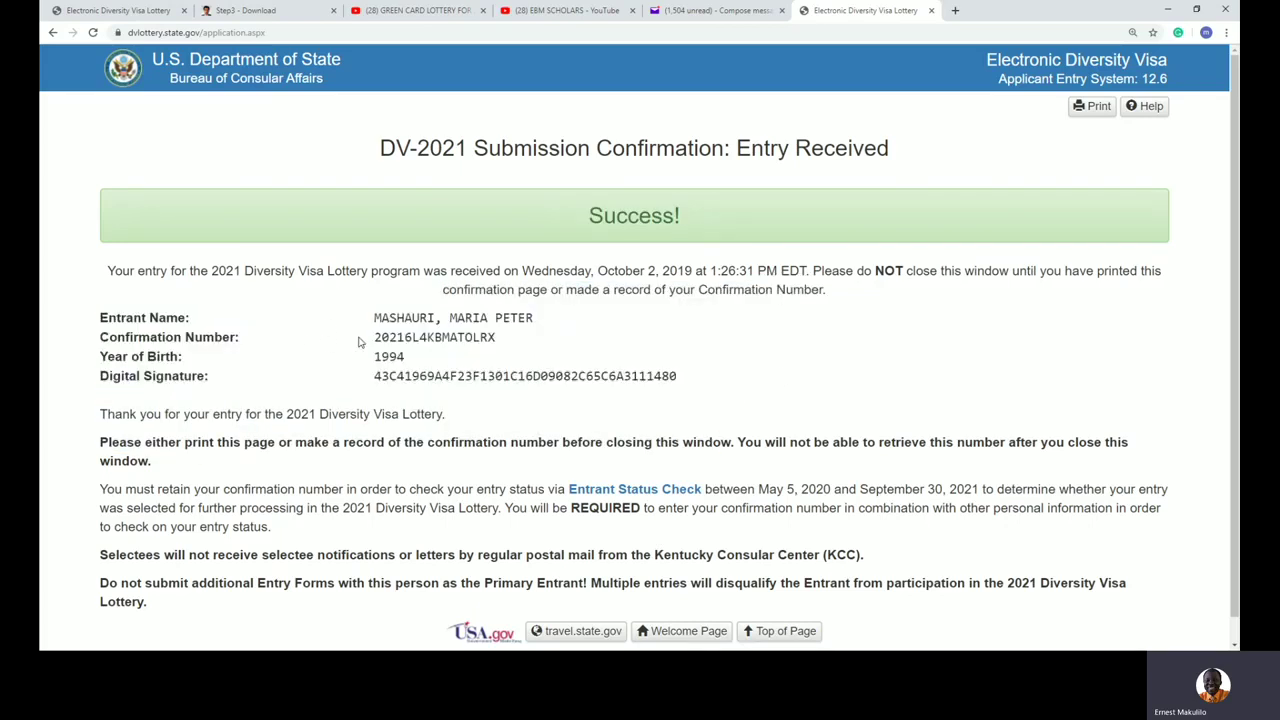
drag(358, 342, 497, 348)
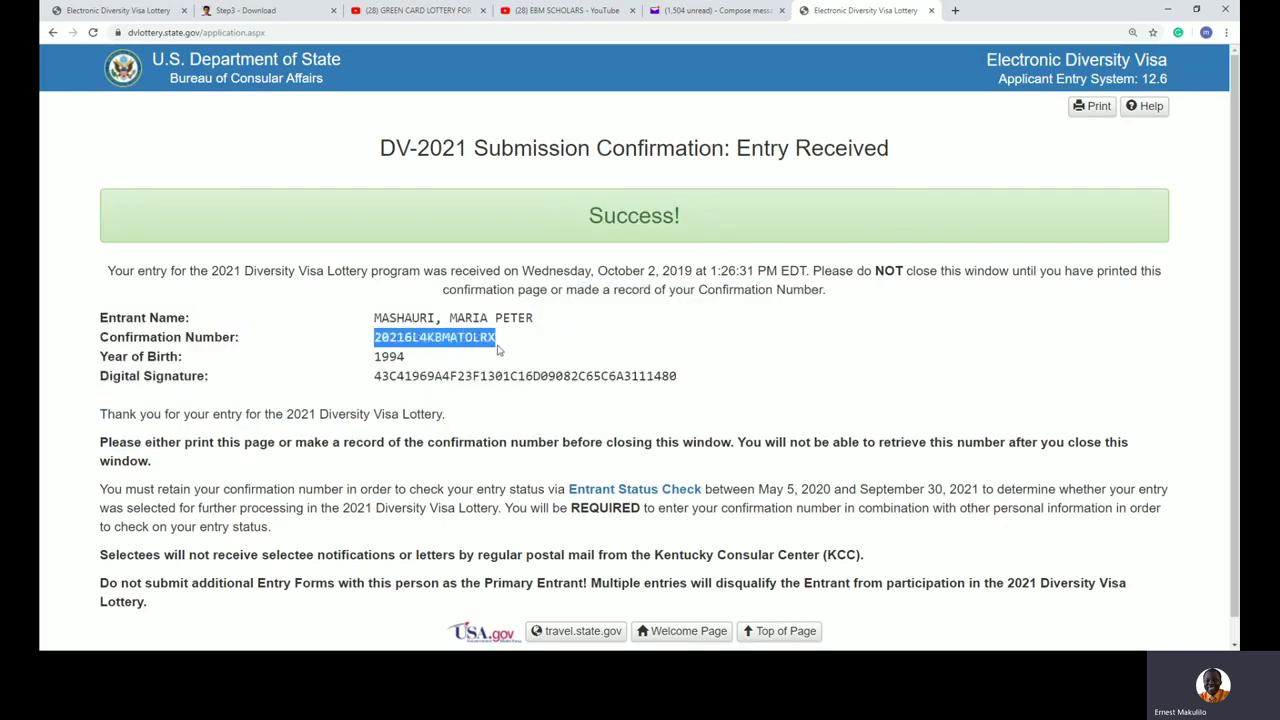
click(955, 10)
Step: Load dvlottery.state.gov and reach the Entrant Status Check's Enter Entrant Information form
text(dv)
key(Return)
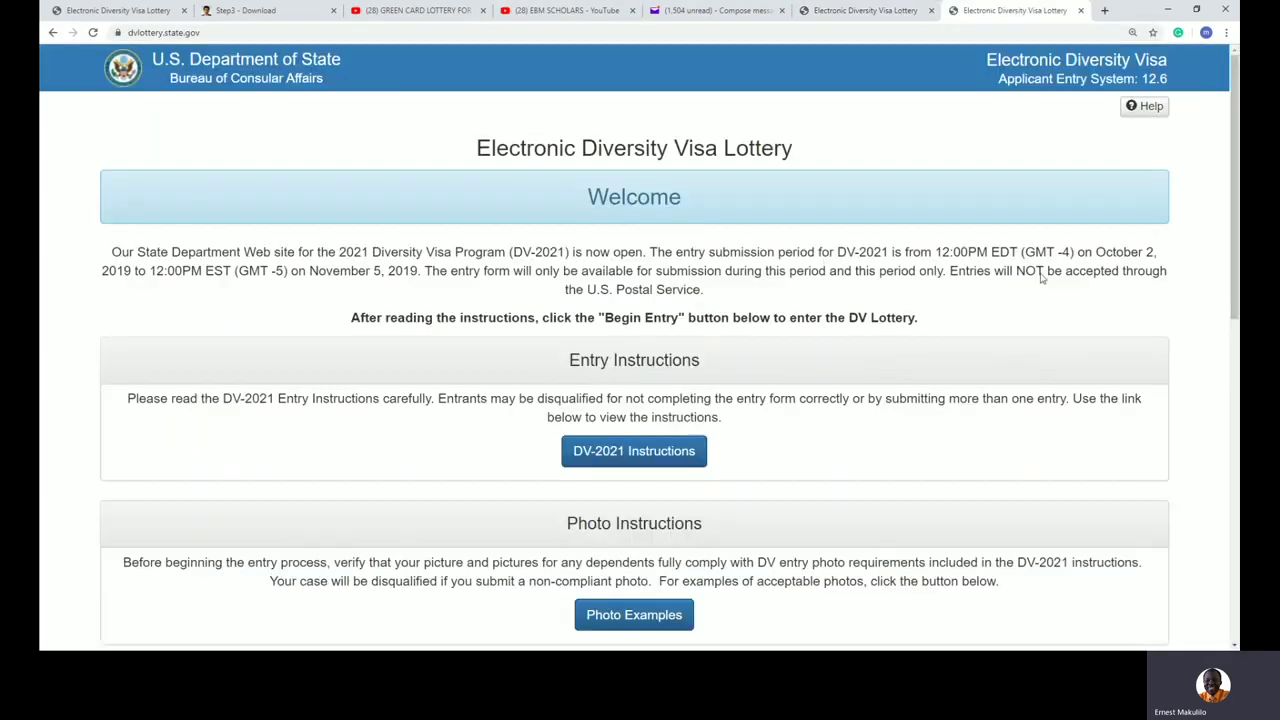
scroll(1043, 277, down, 10)
click(634, 324)
click(645, 255)
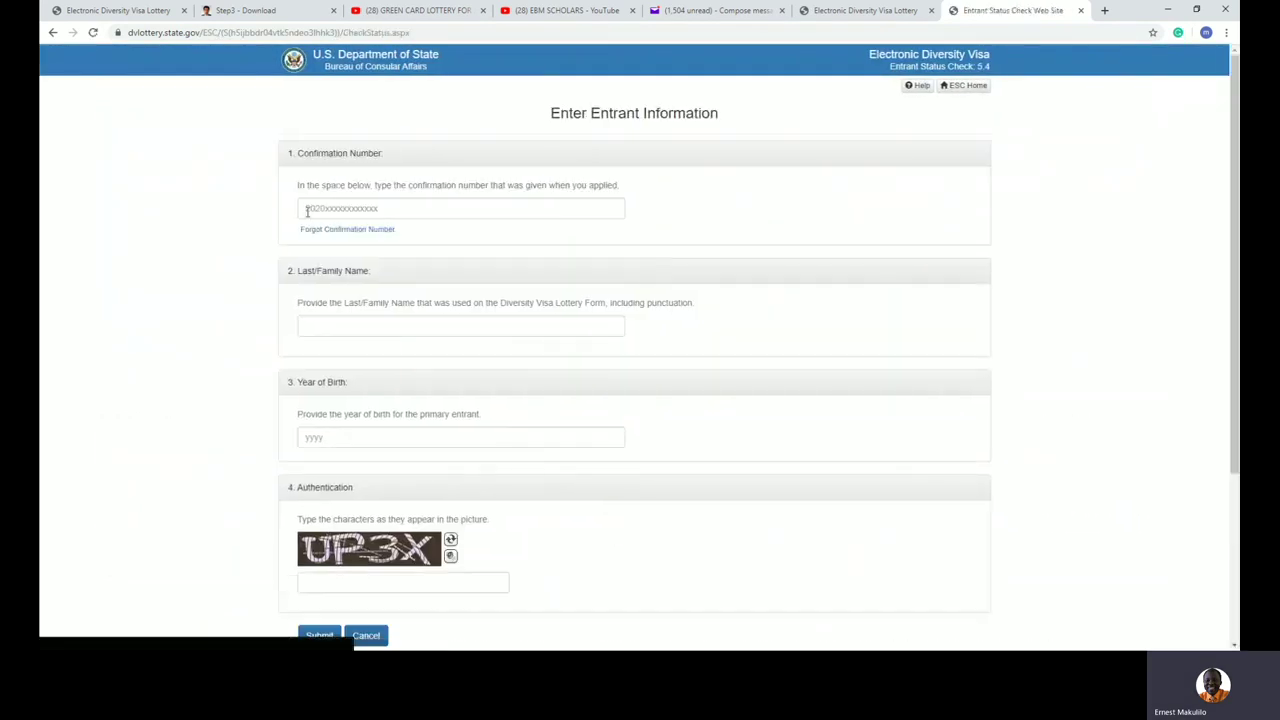
click(344, 207)
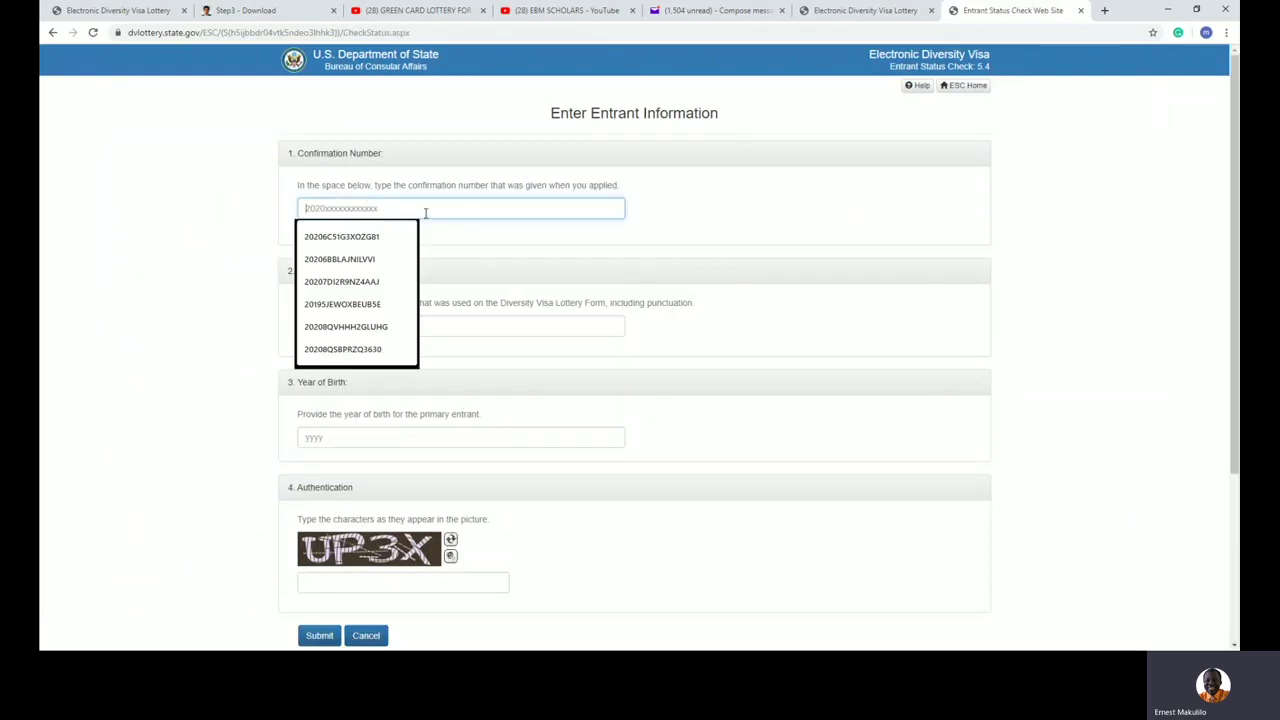
click(970, 265)
scroll(970, 266, down, 2)
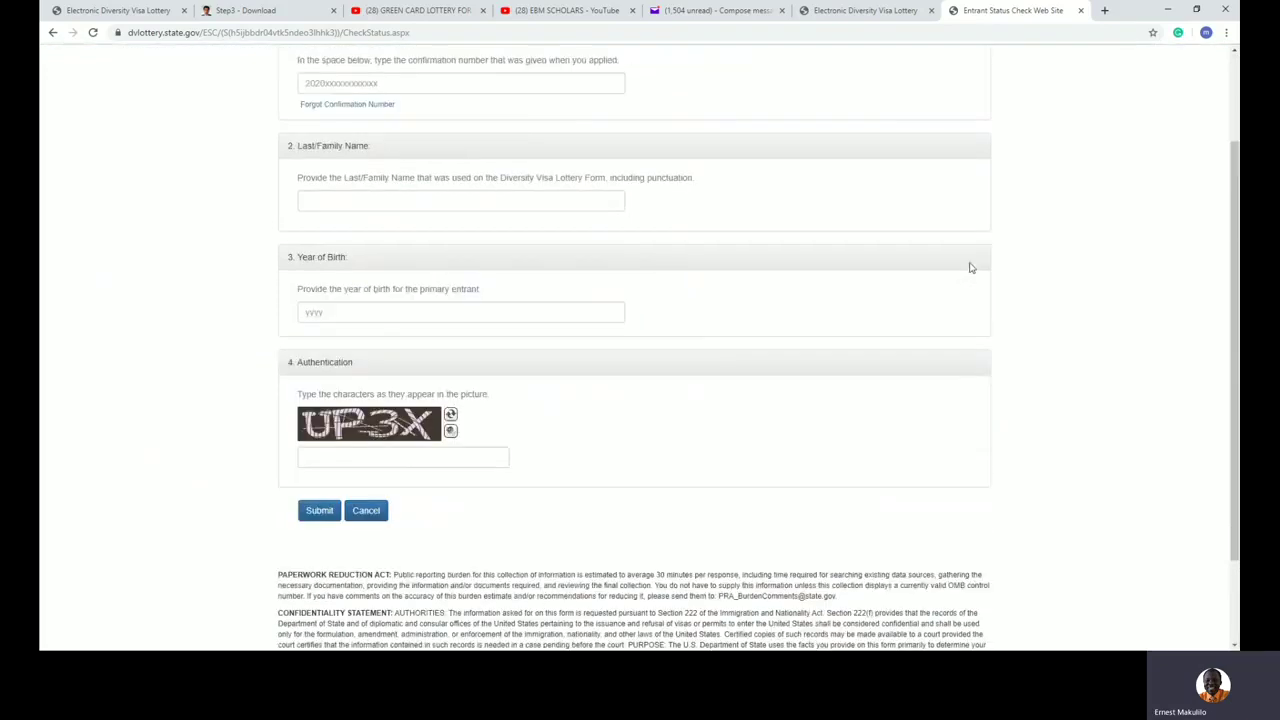
scroll(970, 268, up, 2)
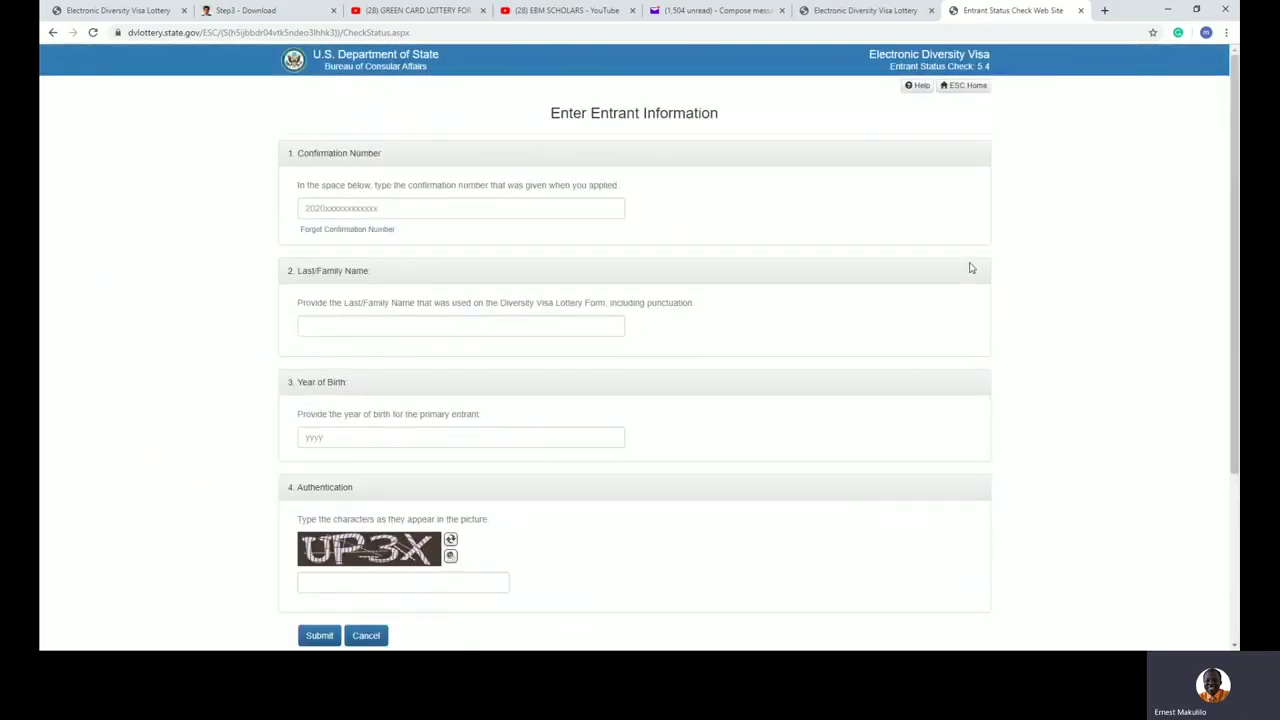
Step: Go to the Forgot Confirmation Number Verify Entrant form, then back to the DV-2021 confirmation tab
click(333, 231)
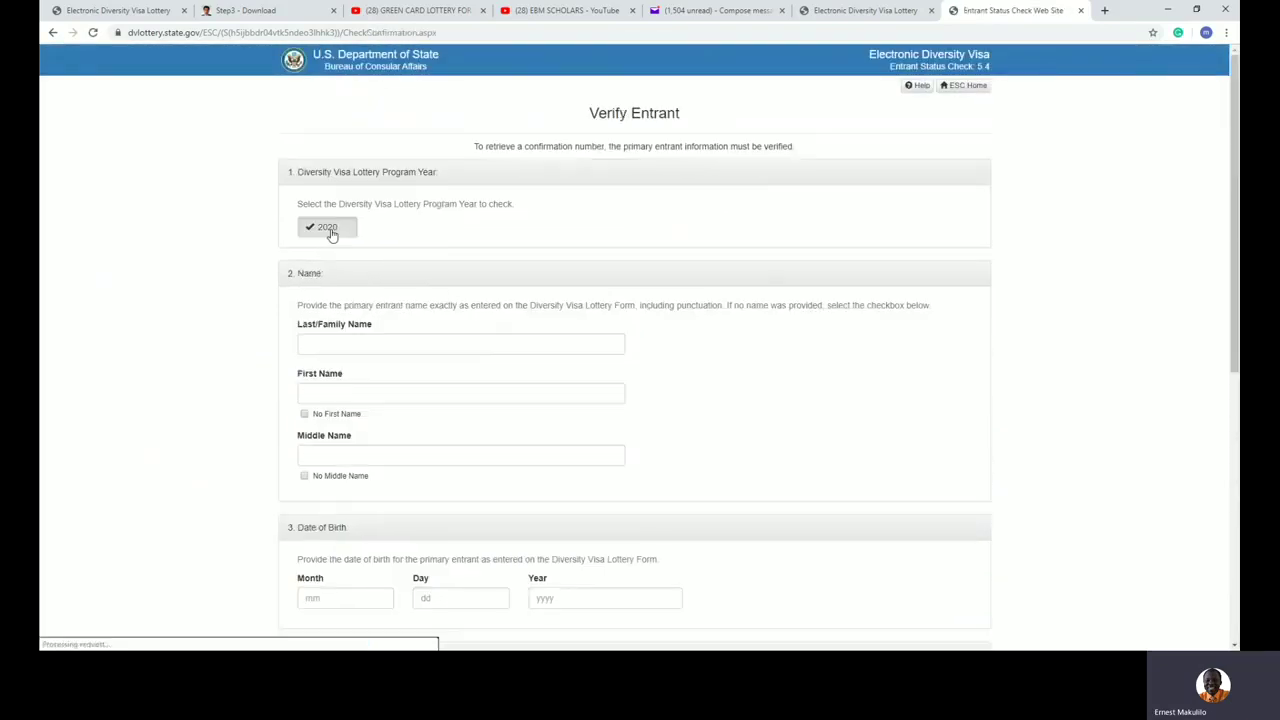
scroll(394, 429, down, 3)
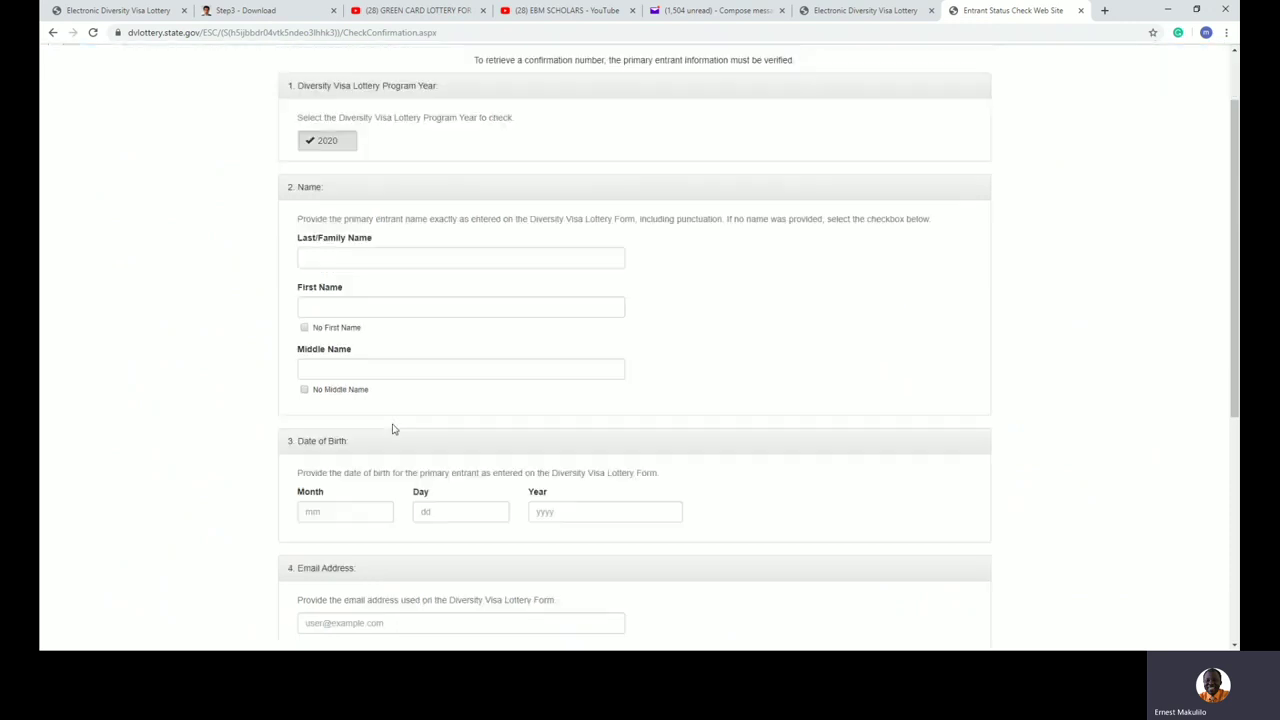
scroll(400, 390, up, 3)
scroll(402, 386, down, 4)
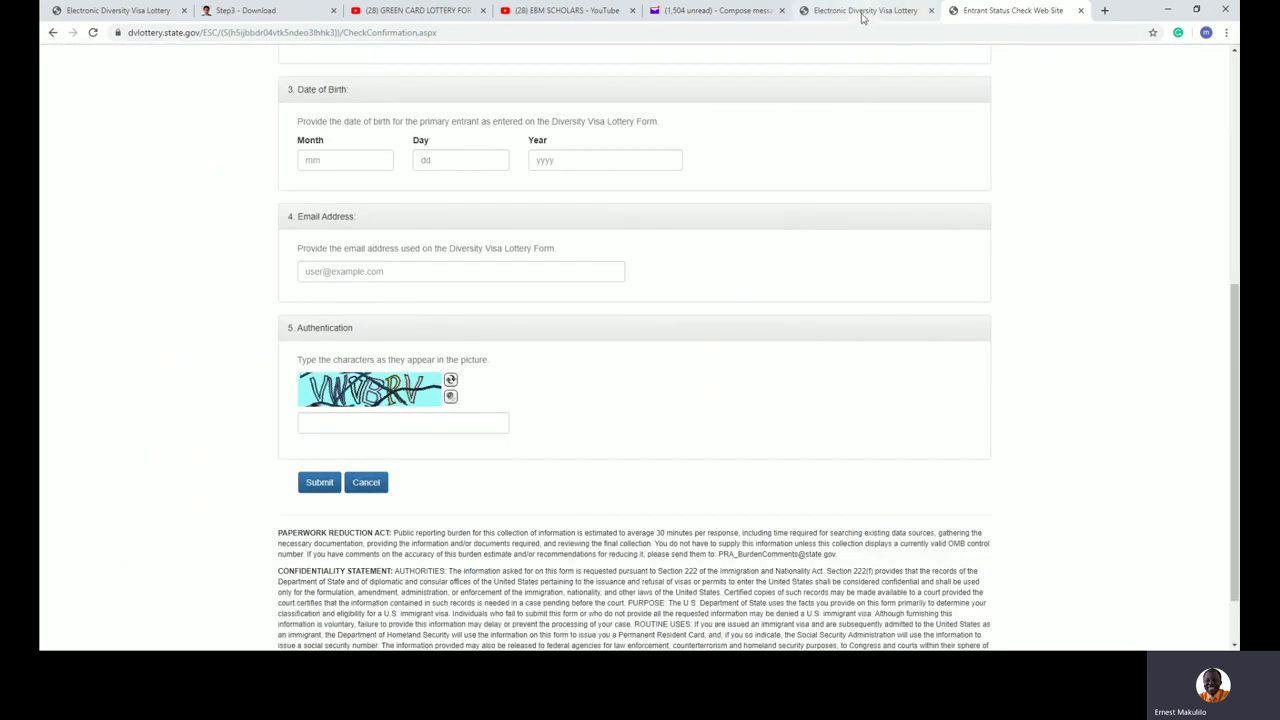
click(862, 12)
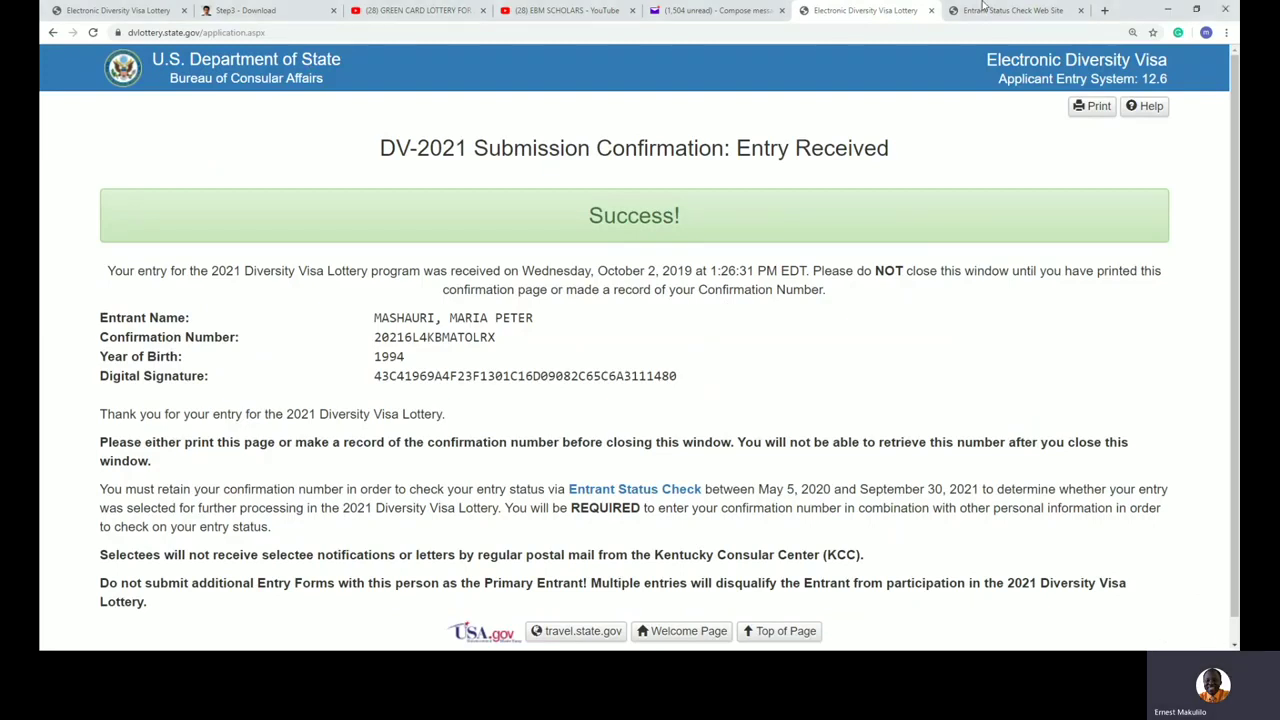
Step: Glance at the empty Yahoo Mail compose message, then return to the Entrant Status Check tab
click(712, 10)
click(204, 290)
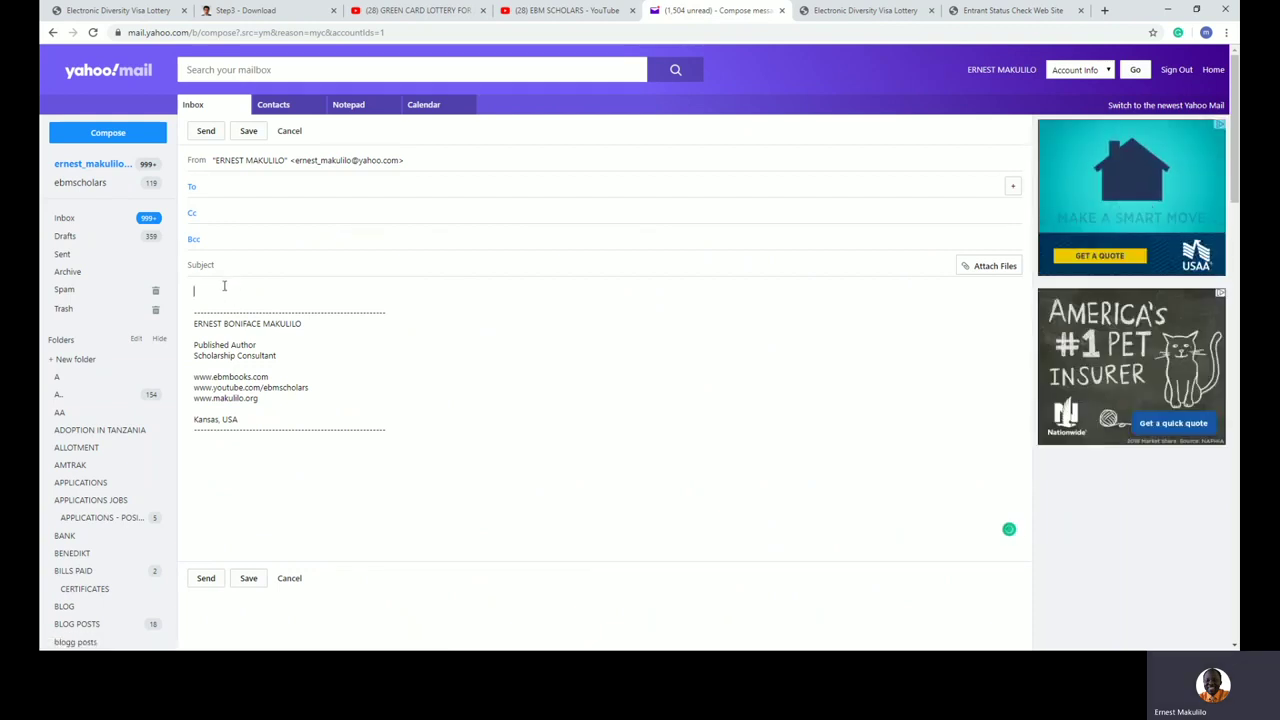
click(988, 10)
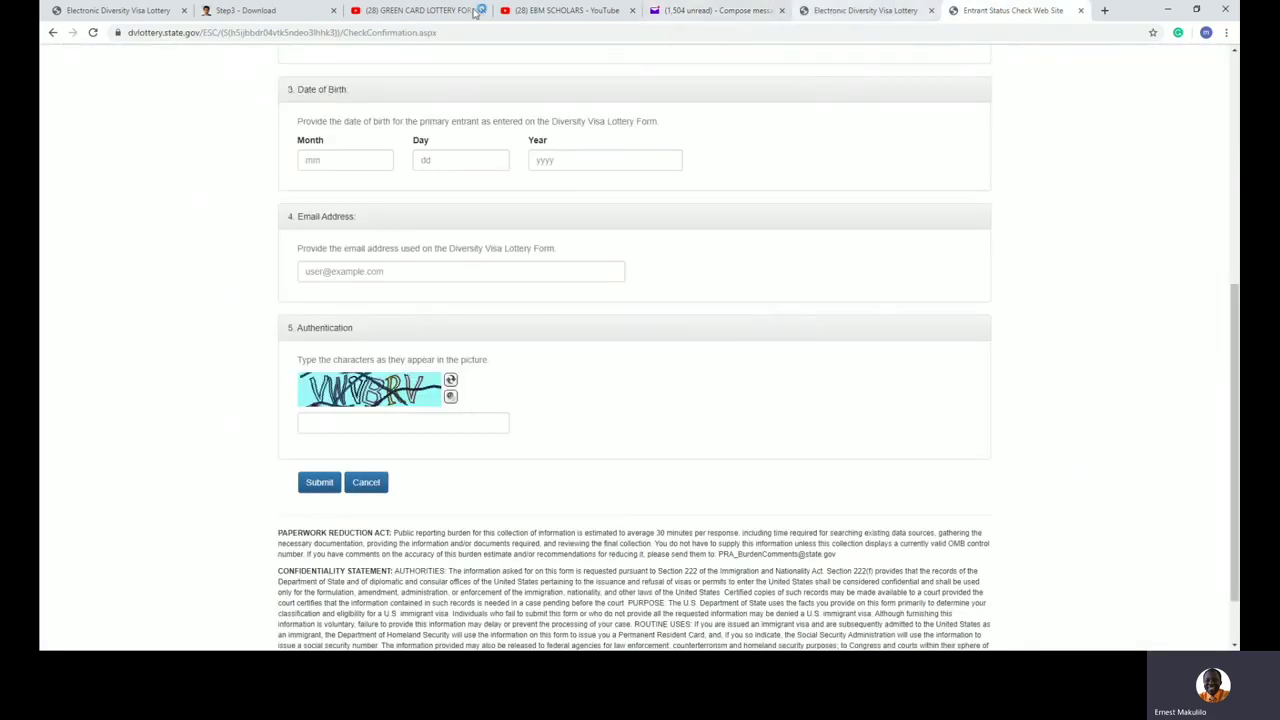
Step: Print the DV-2021 confirmation page to a PDF saved in the GREEN CARD folder
click(125, 12)
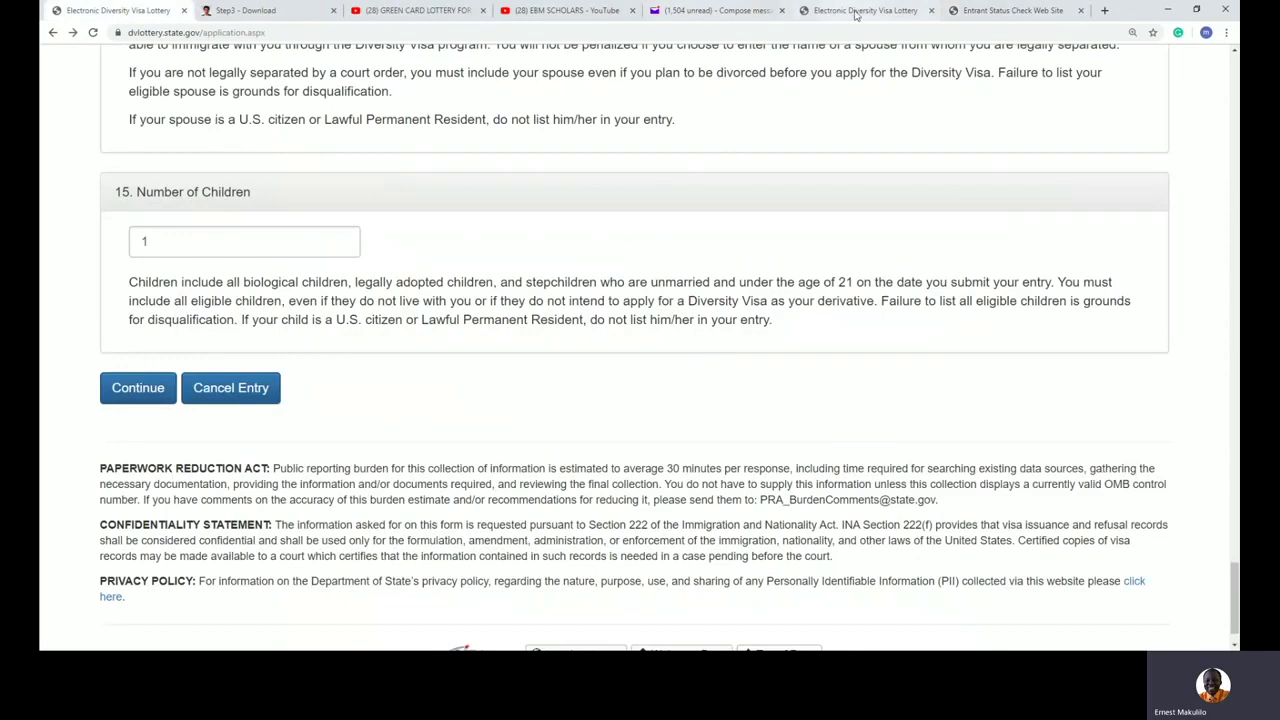
click(858, 12)
right_click(690, 258)
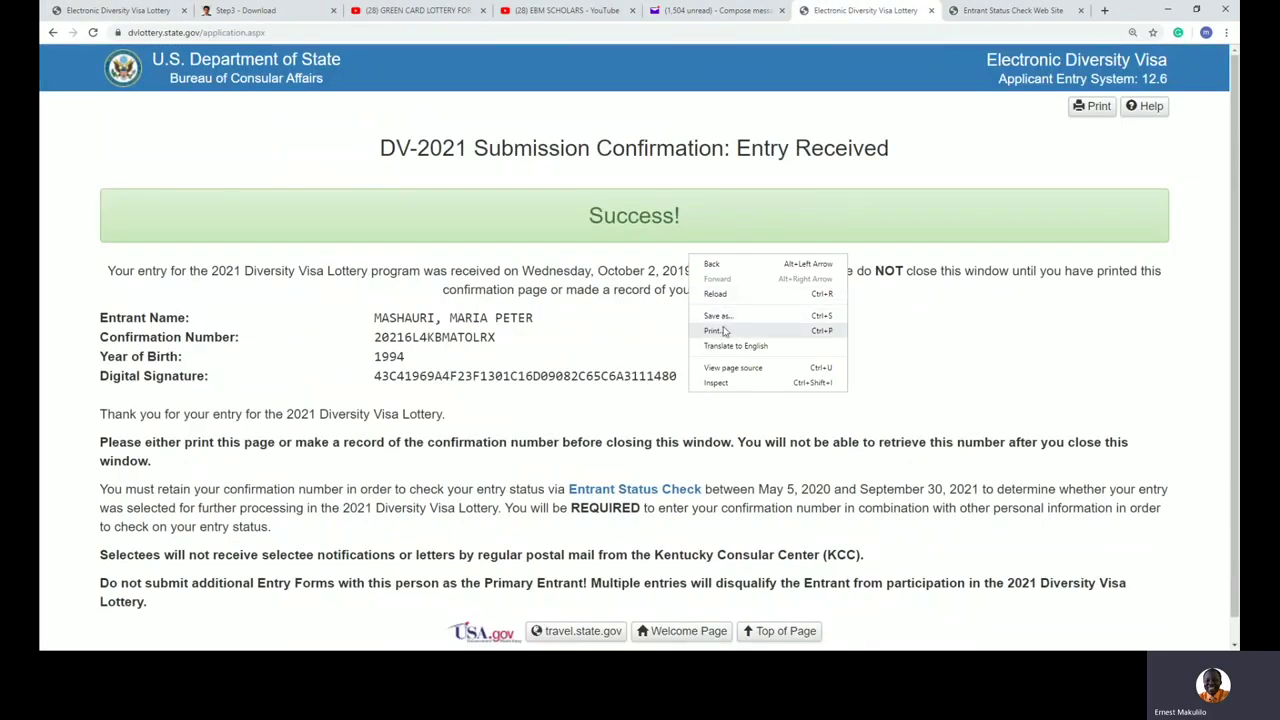
click(724, 331)
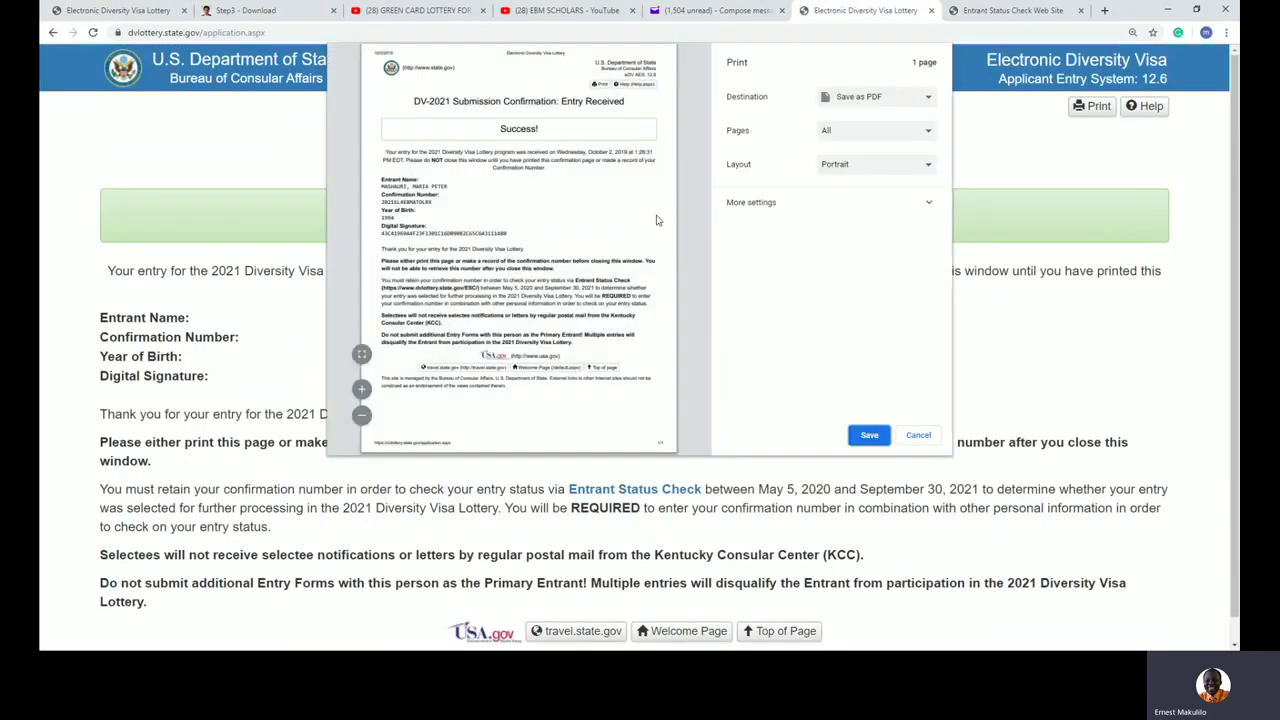
click(869, 435)
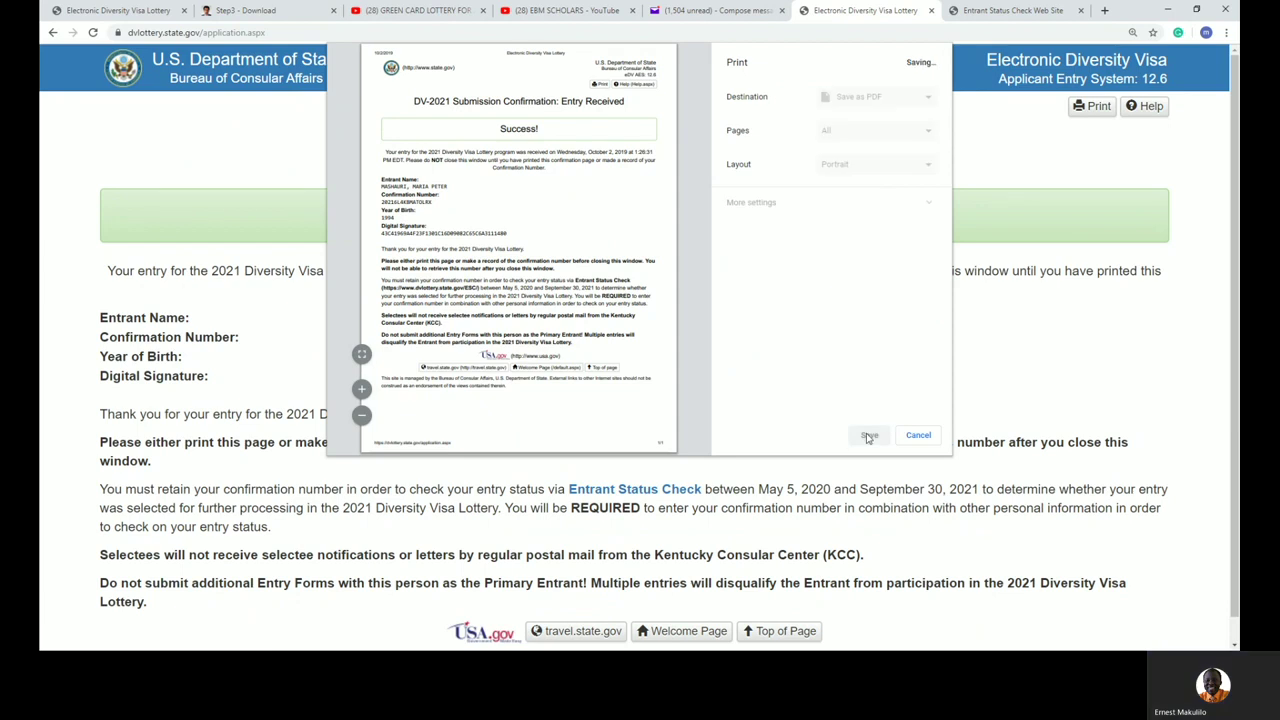
click(734, 405)
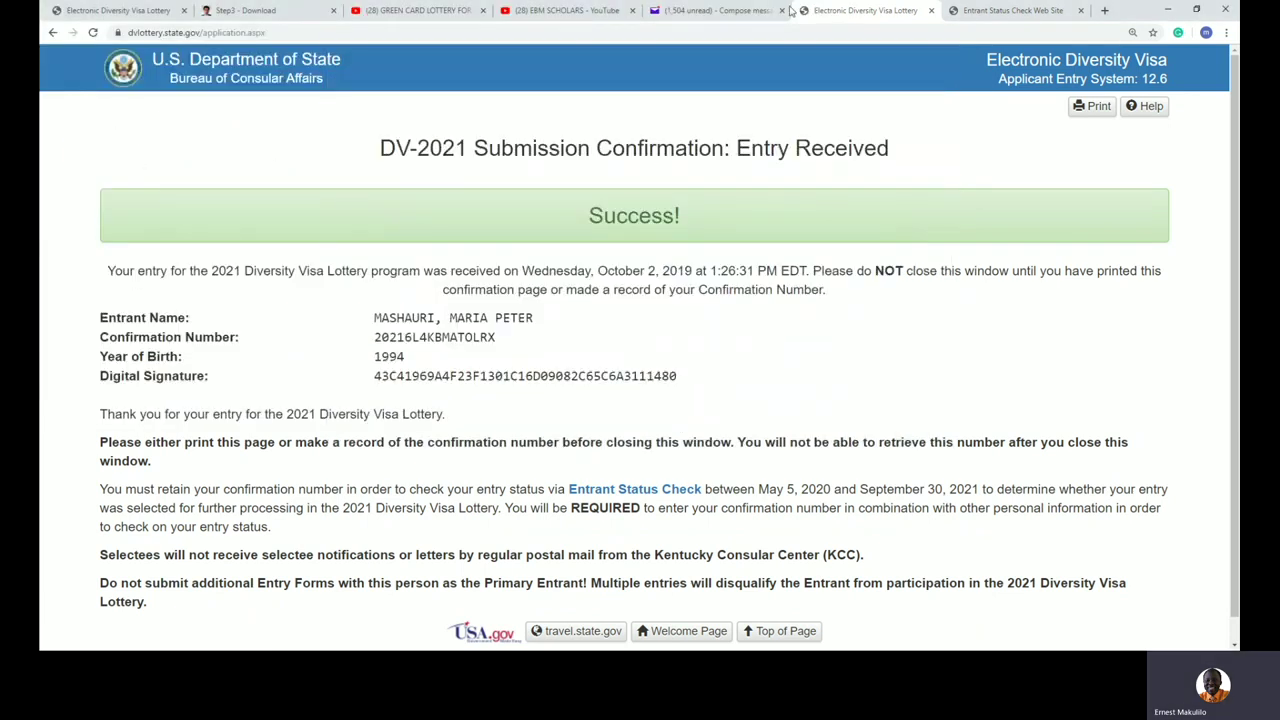
click(728, 11)
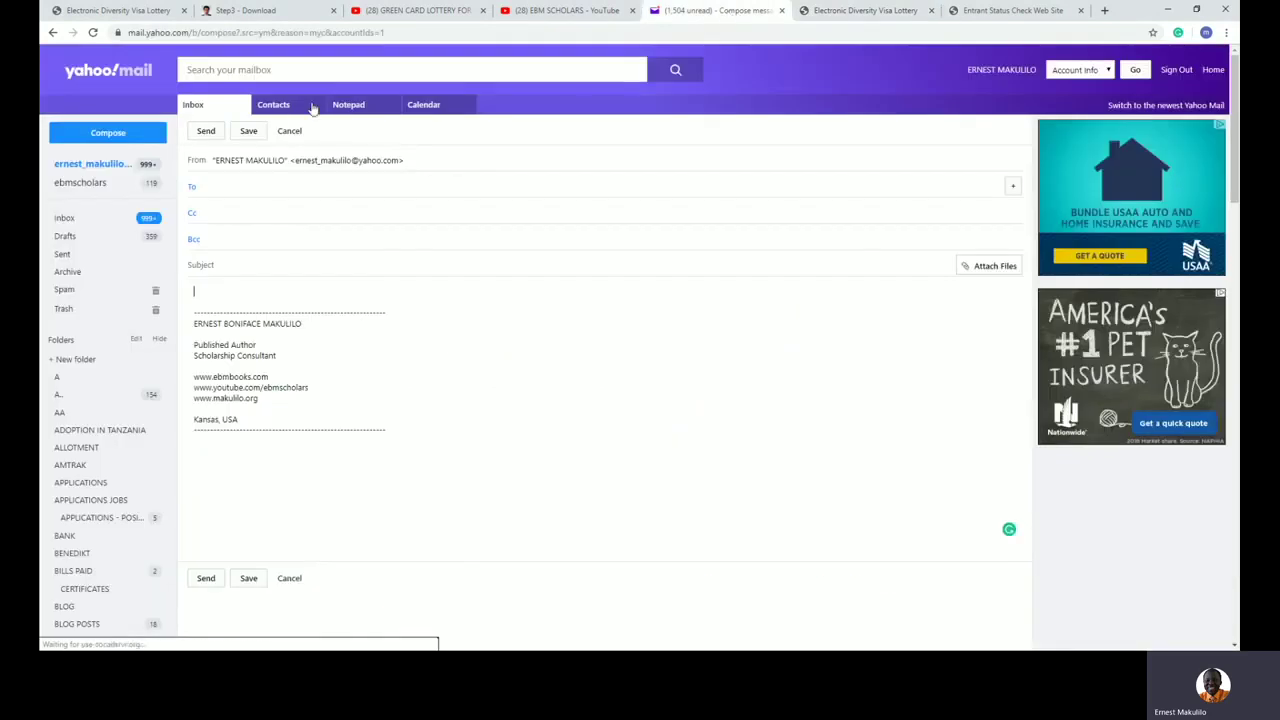
Step: Attach the Electronic Diversity Visa Lottery PDF from the GREEN CARD folder to the message (1 file, 34.8kB)
click(998, 265)
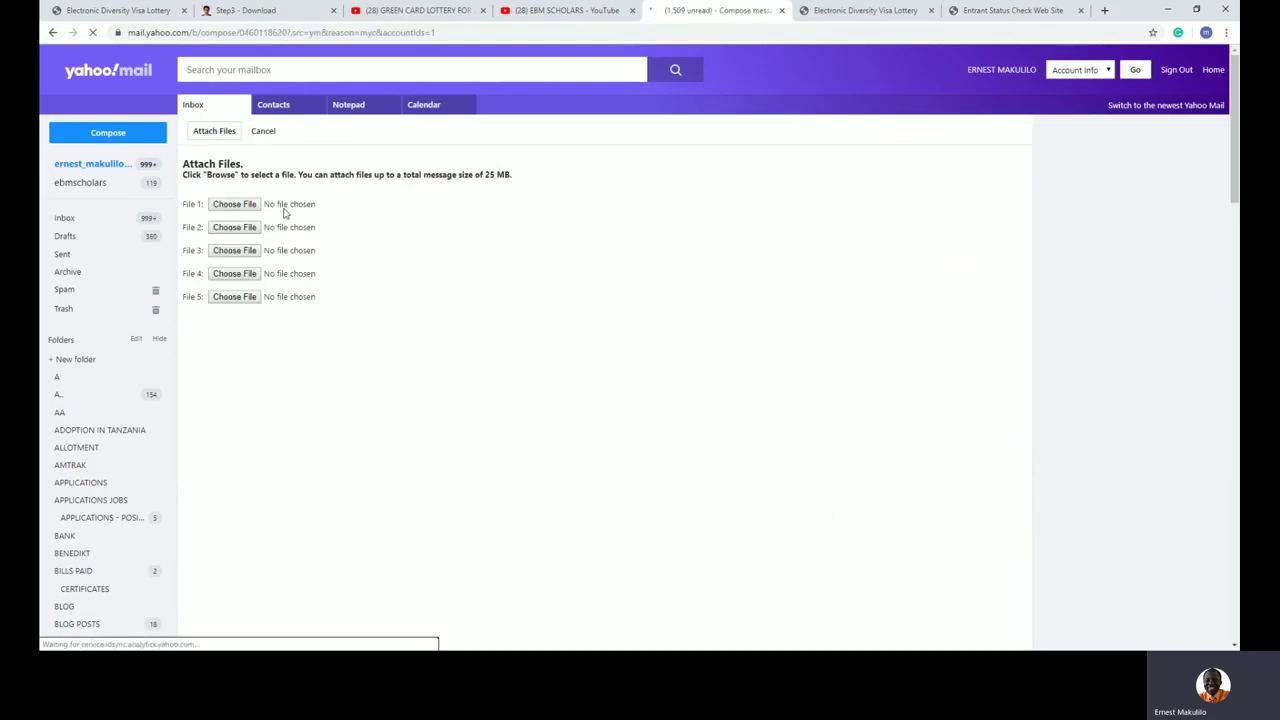
click(236, 205)
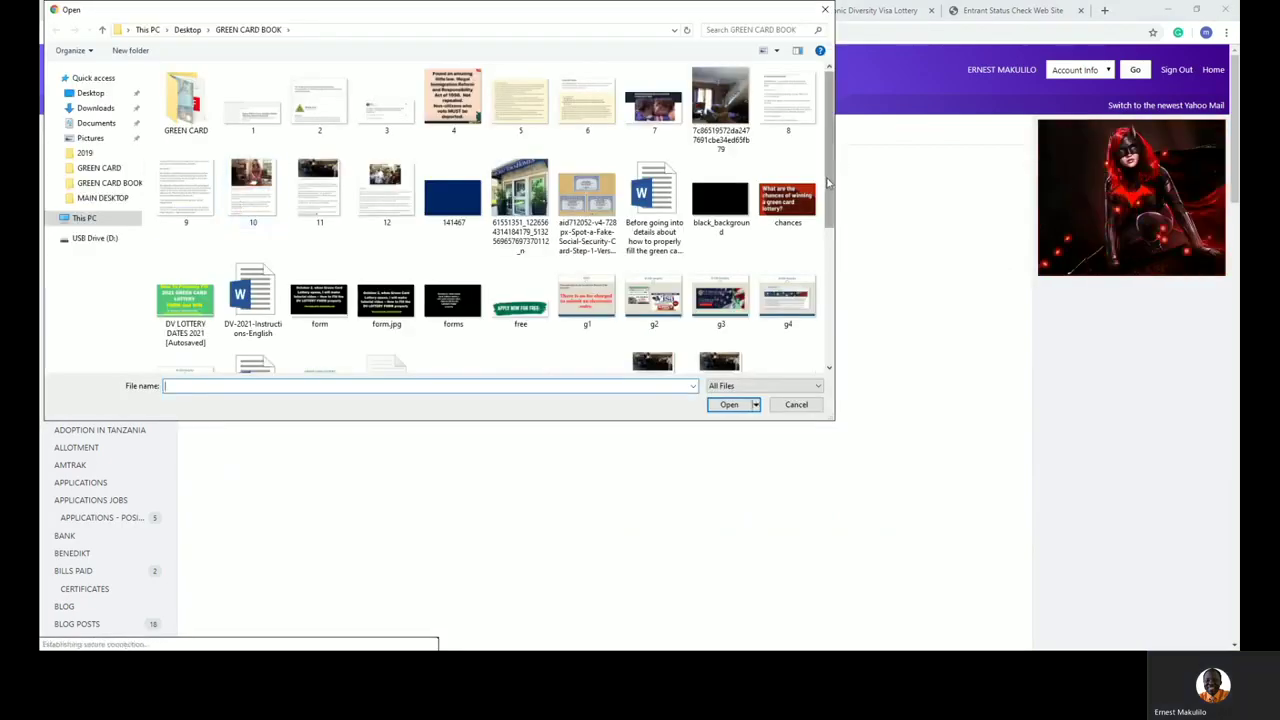
drag(828, 183, 827, 327)
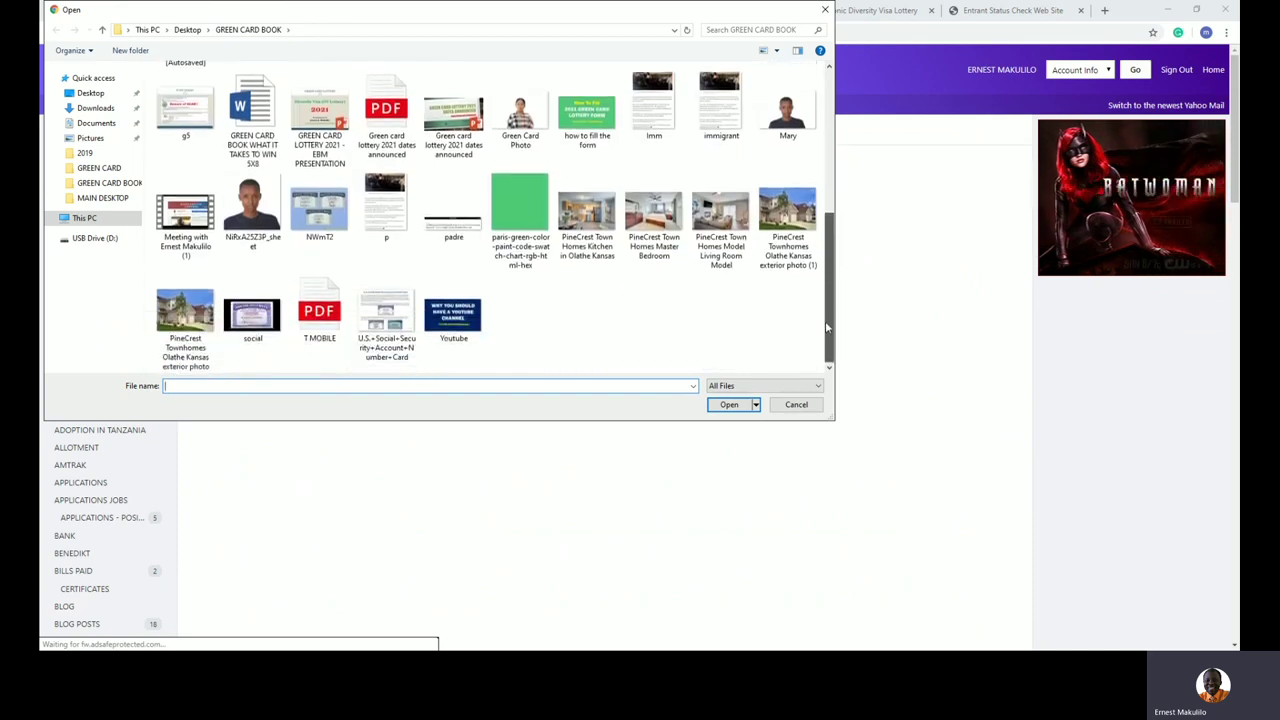
drag(827, 327, 831, 134)
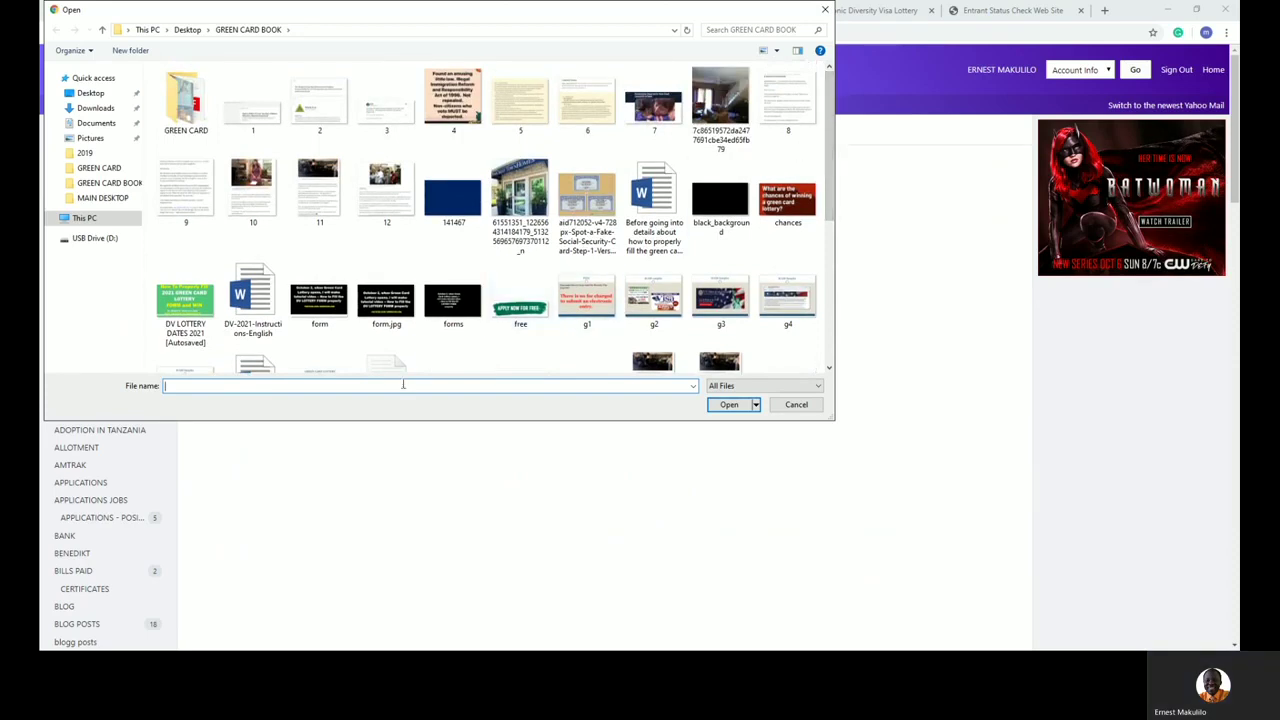
text(D)
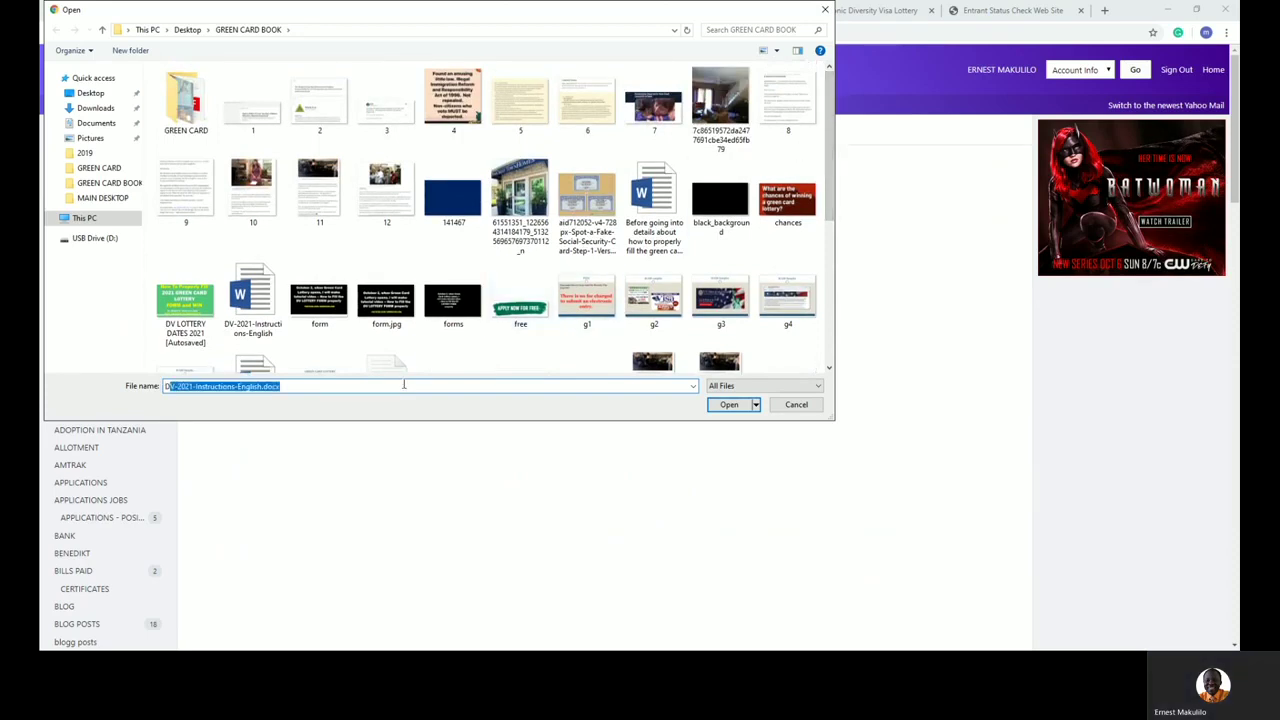
key(BackSpace)
key(BackSpace)
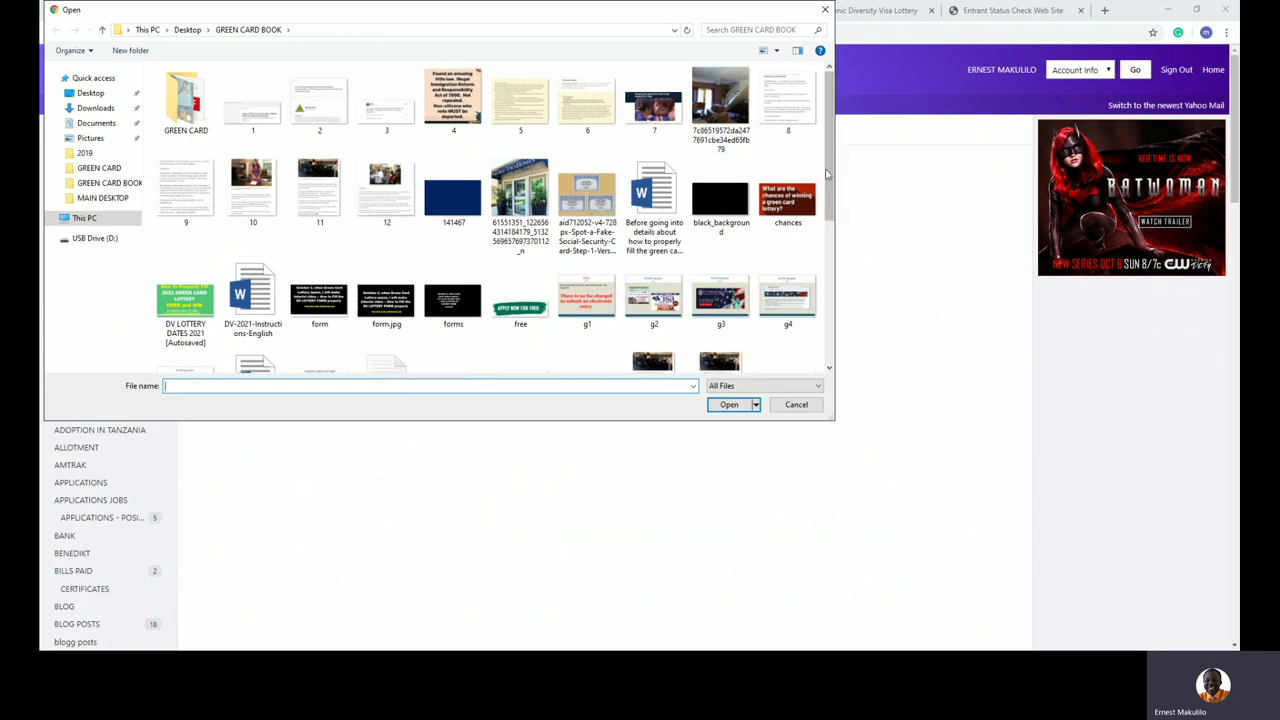
drag(828, 173, 828, 320)
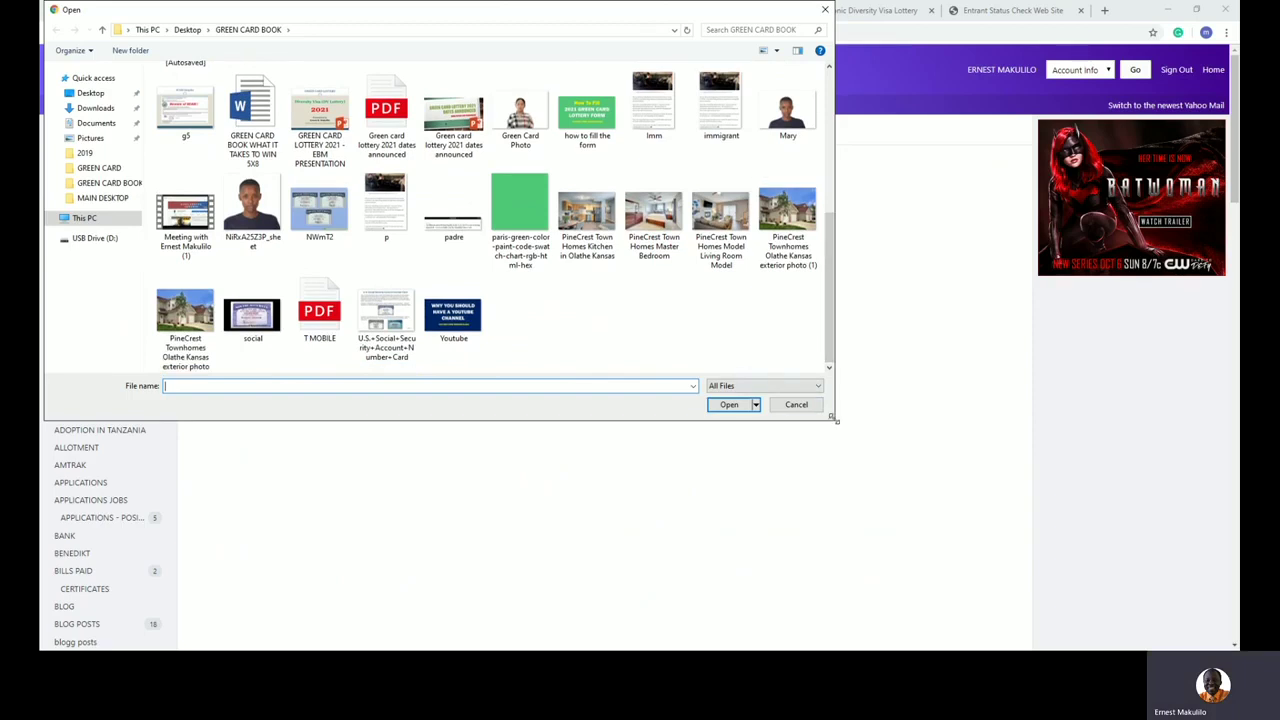
drag(834, 419, 1020, 590)
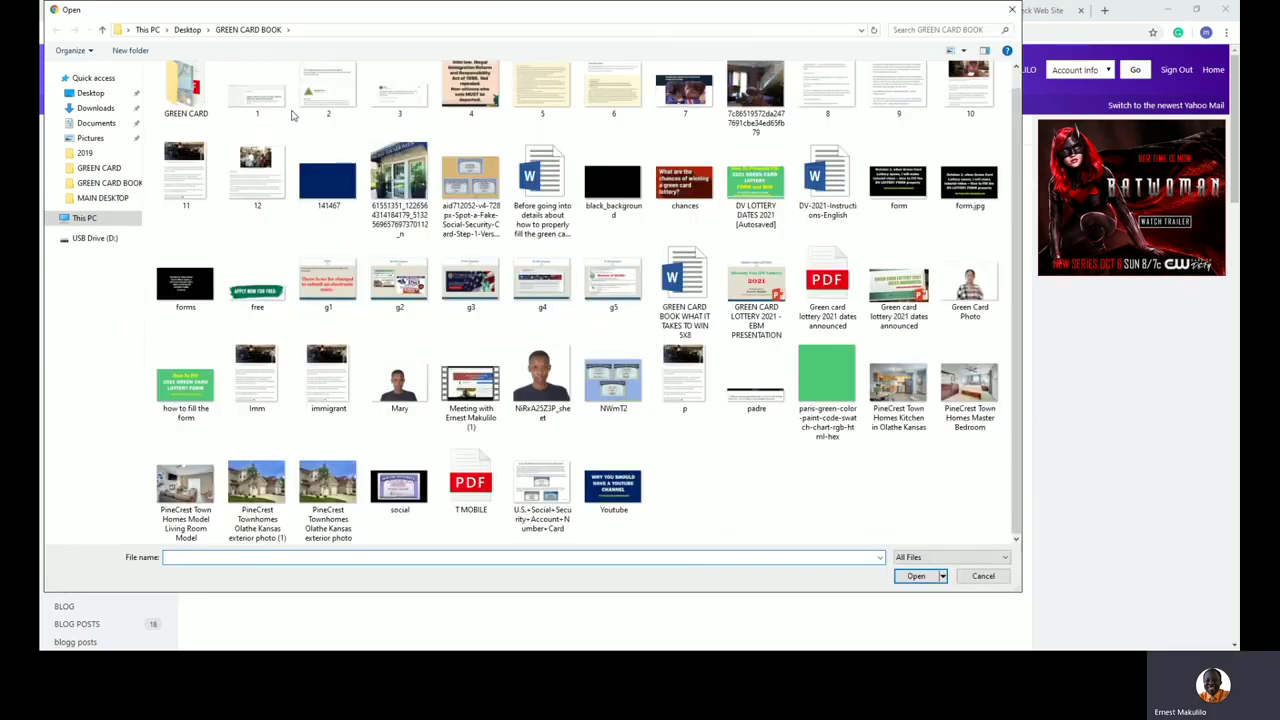
double_click(197, 88)
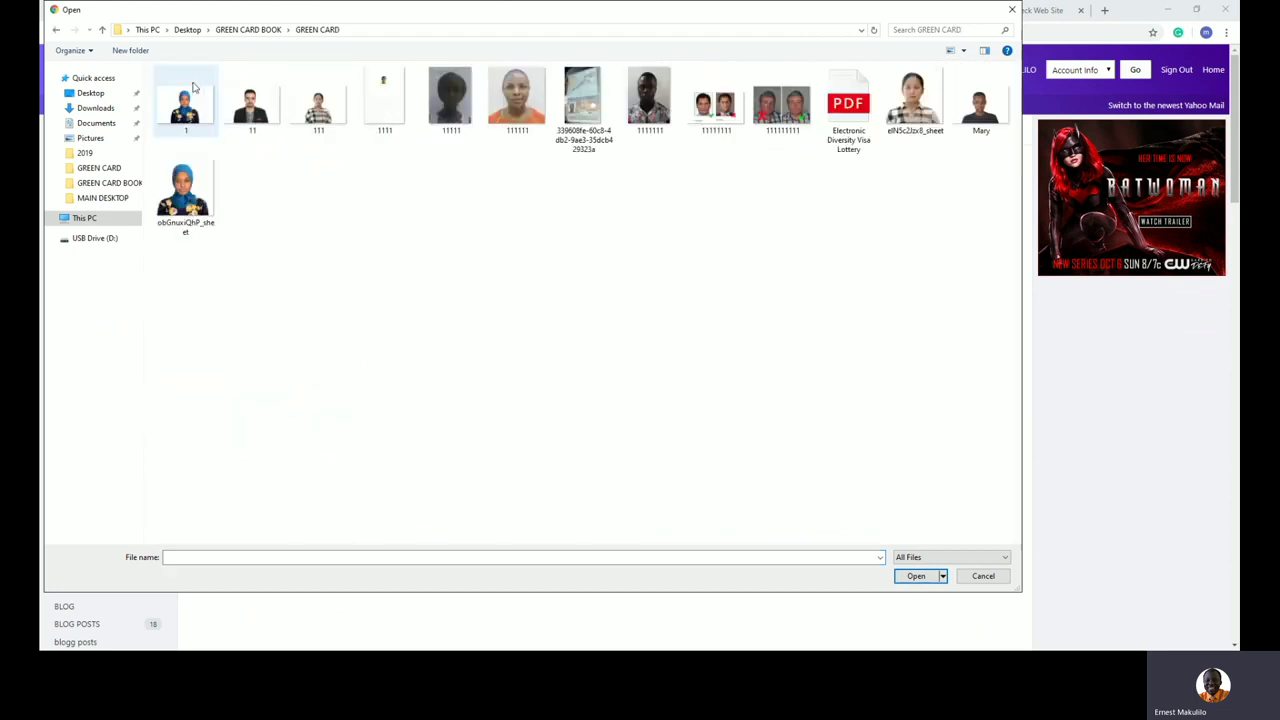
click(849, 105)
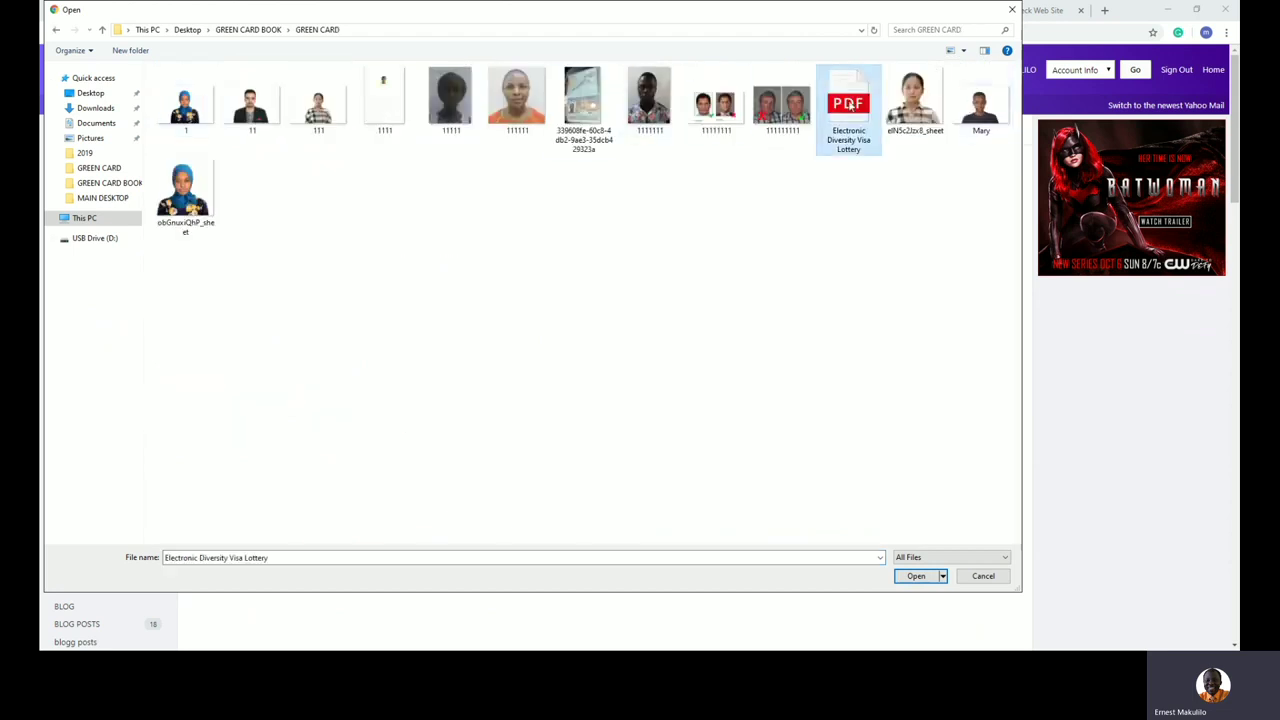
double_click(849, 105)
click(216, 132)
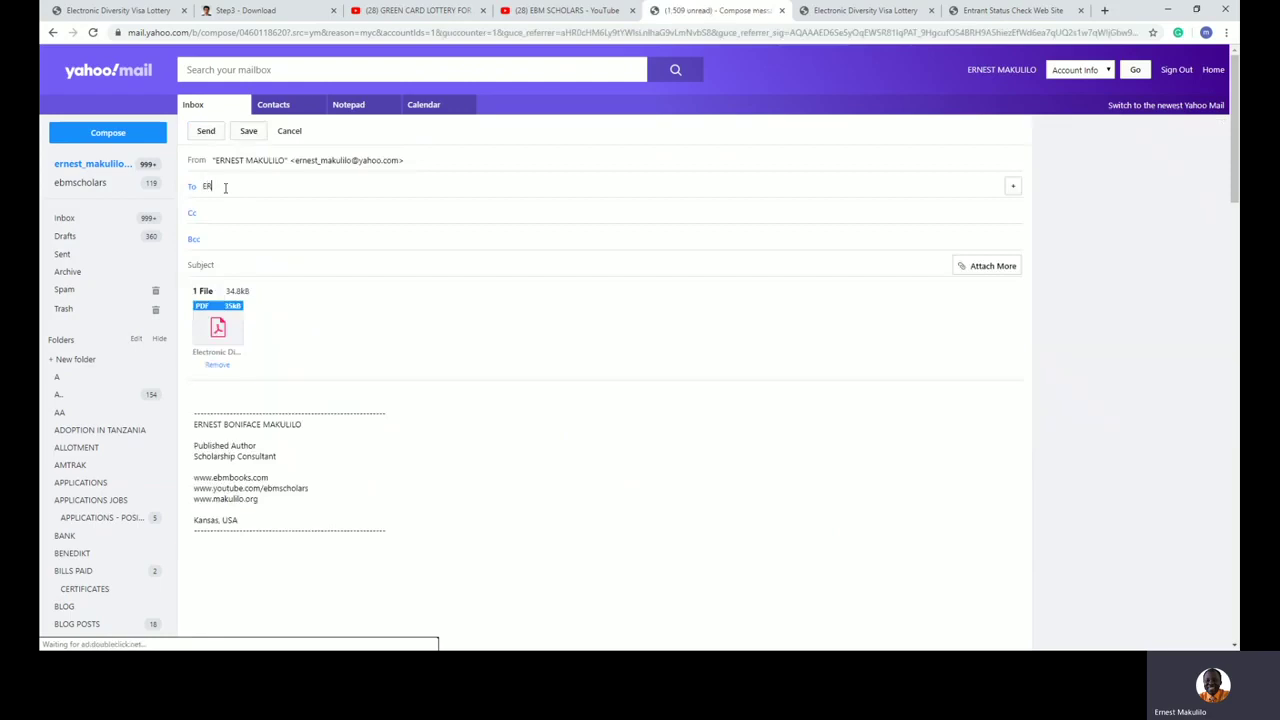
Step: Address the message to your own e-mail and set the subject to 'GREEN CARD 2021' plus the entrant's name
text(NE)
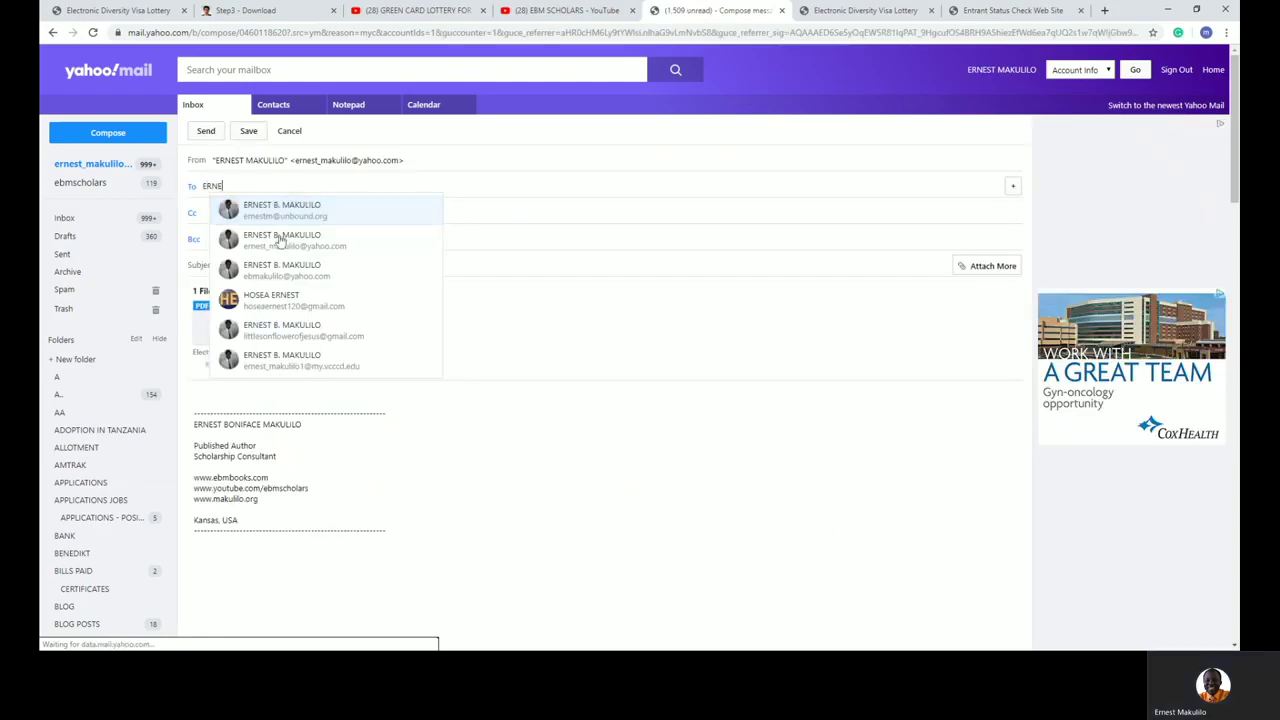
click(288, 240)
click(263, 266)
text(G)
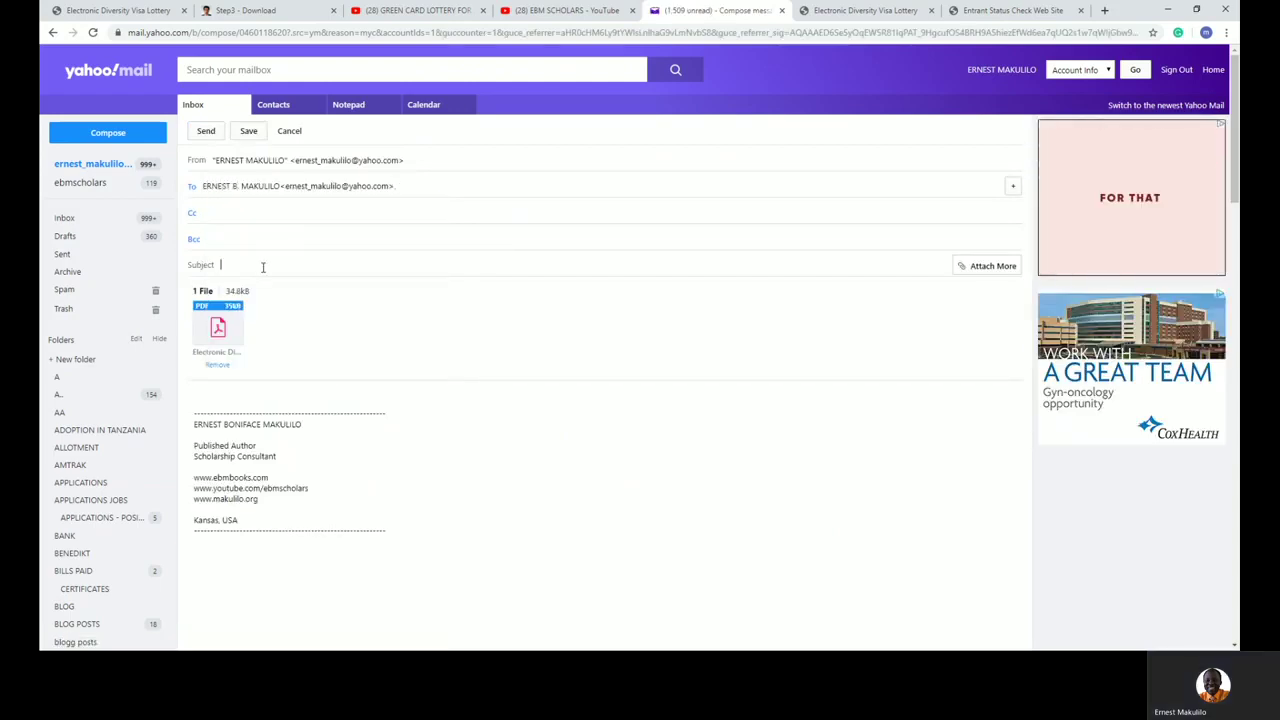
text(REEN CARD )
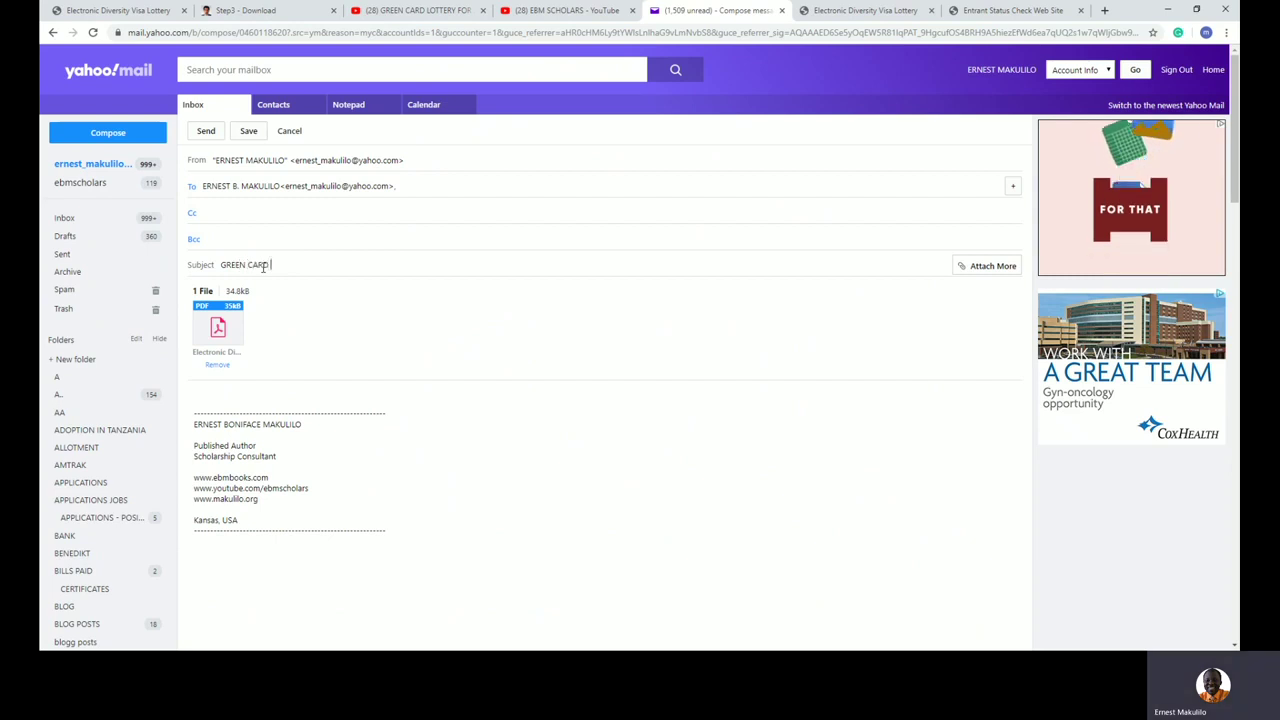
text(2021)
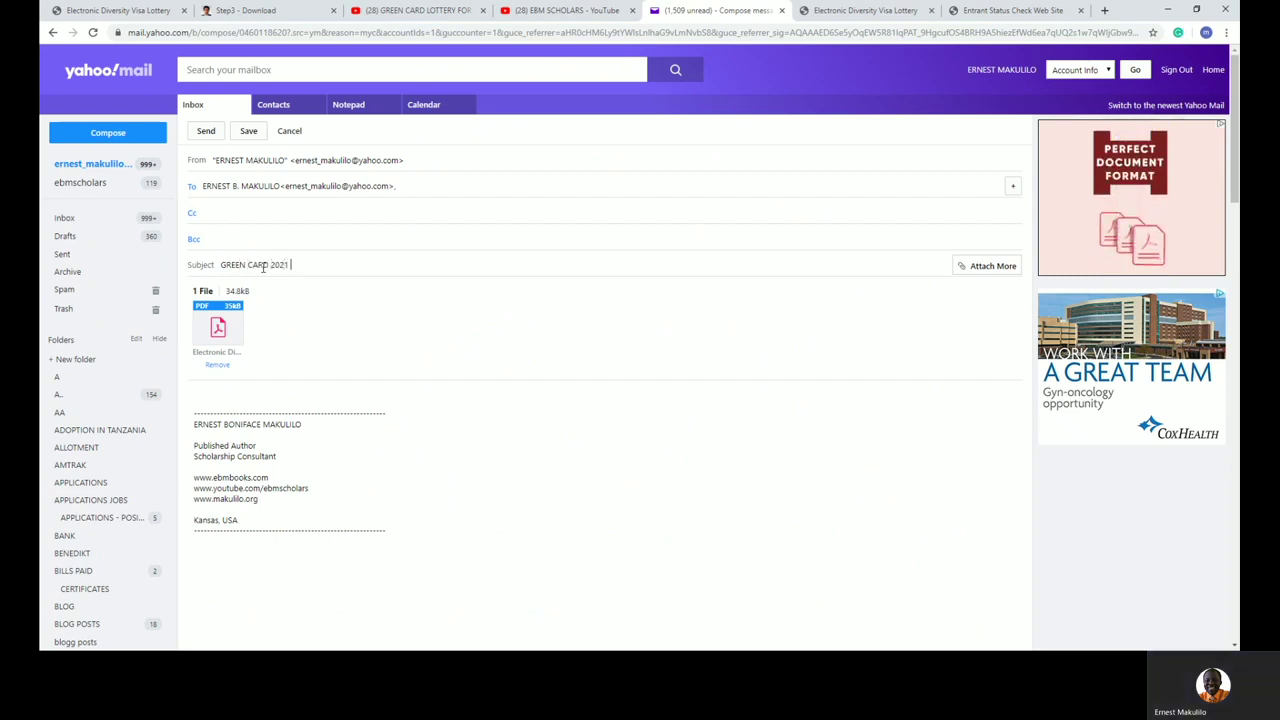
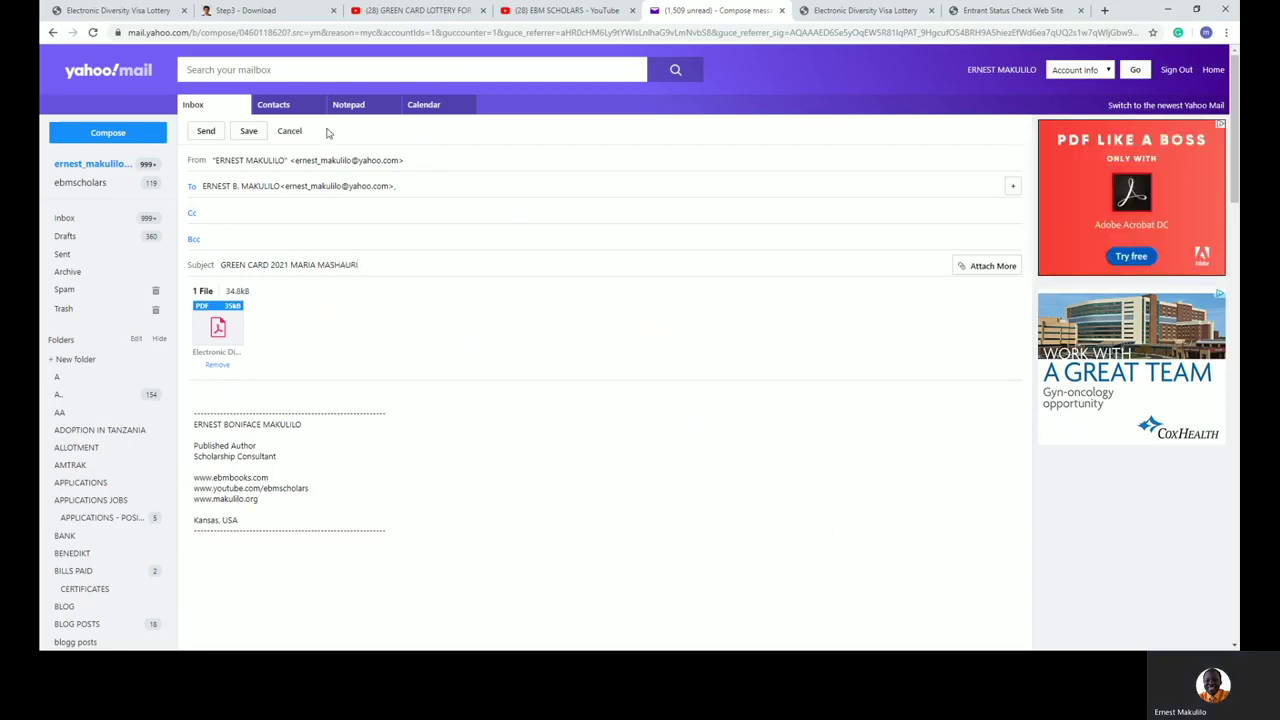
Step: Send the message with the confirmation PDF and go back to the Inbox
click(205, 132)
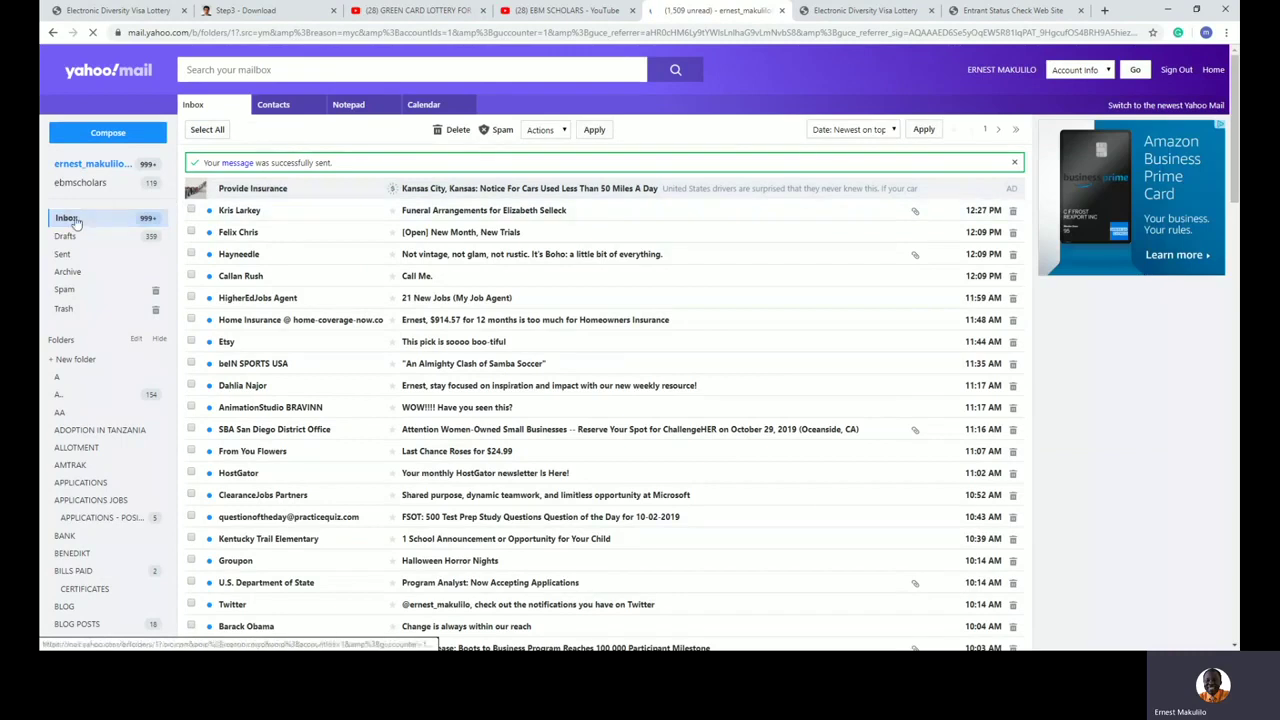
click(66, 218)
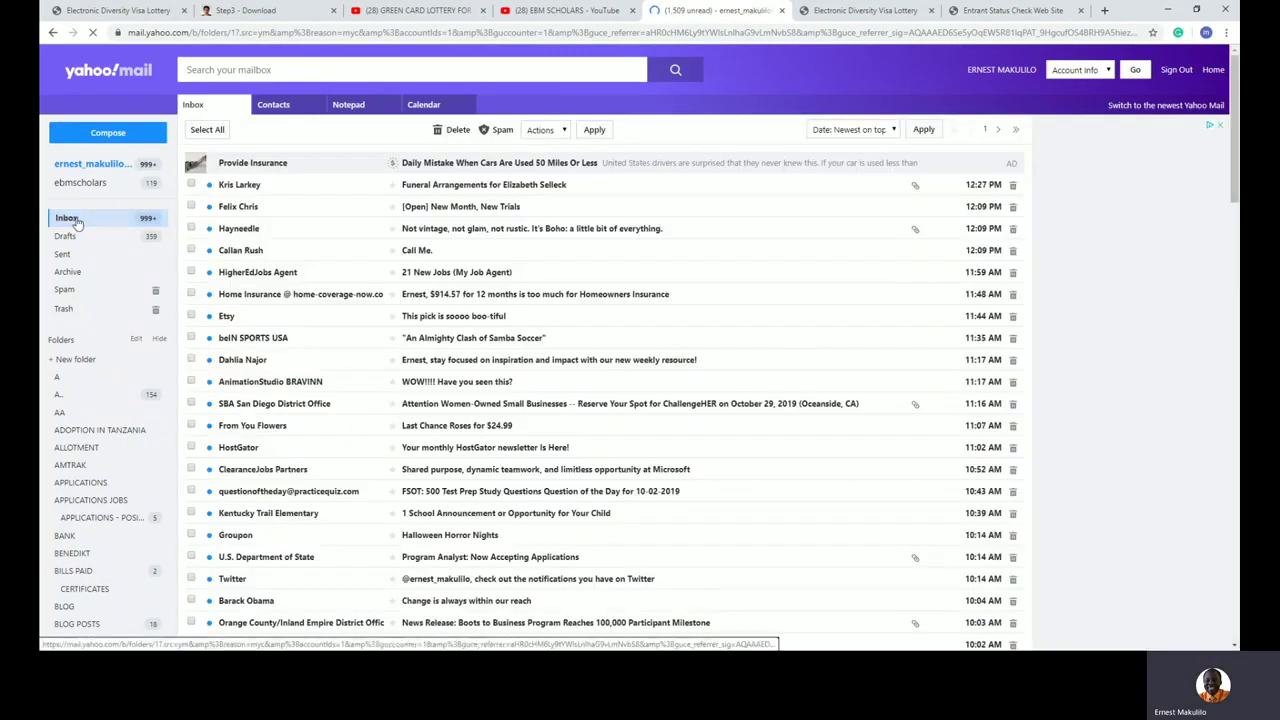
click(145, 12)
Step: On the confirmation page, check the confirmation number's letter O versus zero characters and the year of birth
click(810, 14)
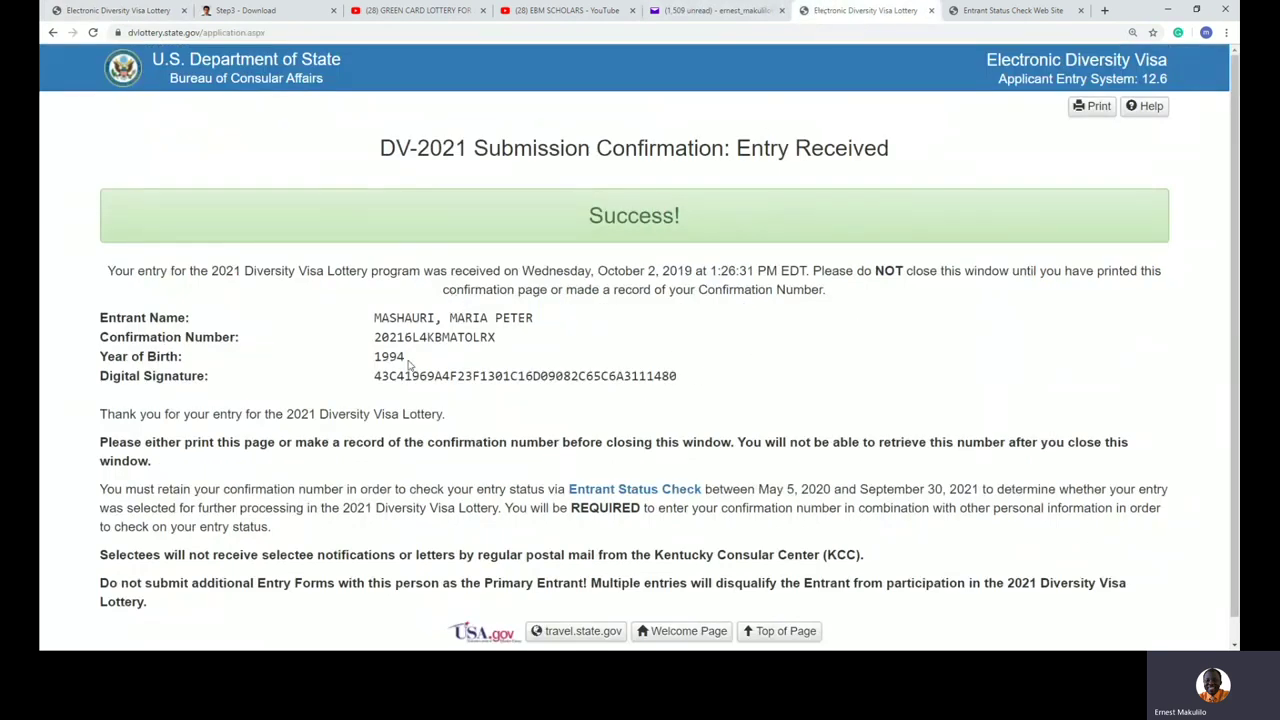
drag(500, 340, 376, 342)
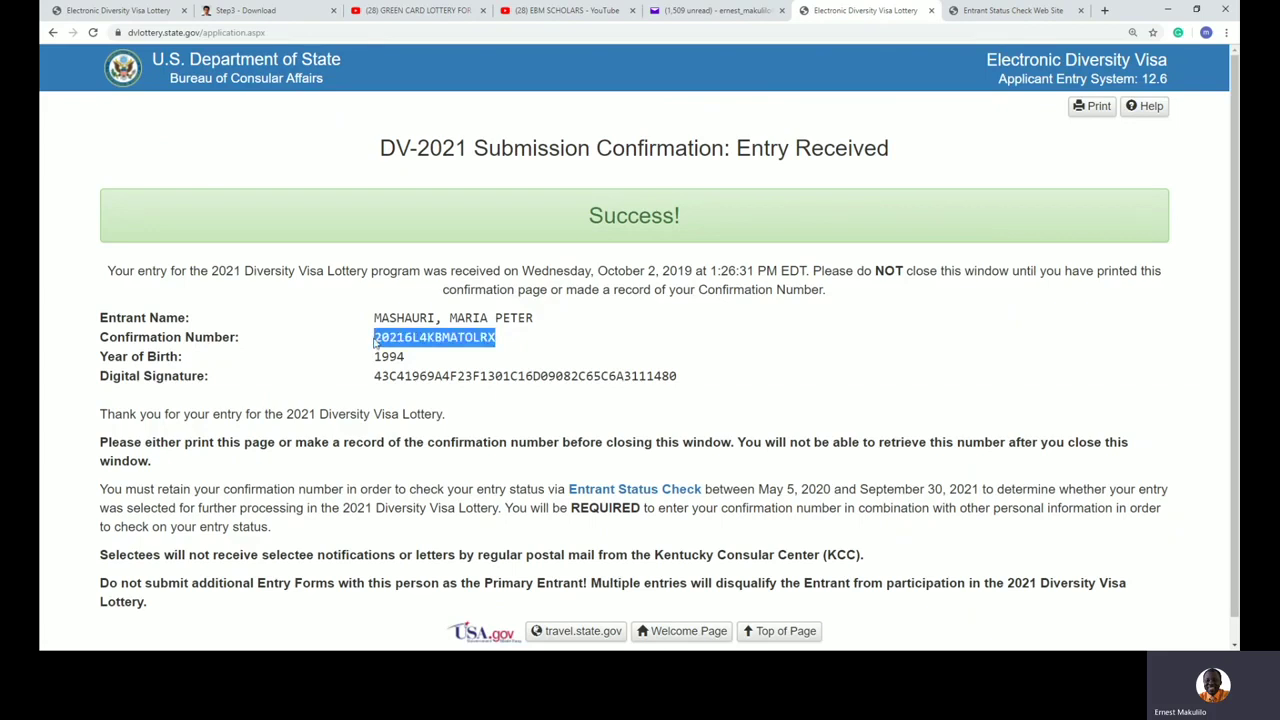
click(448, 345)
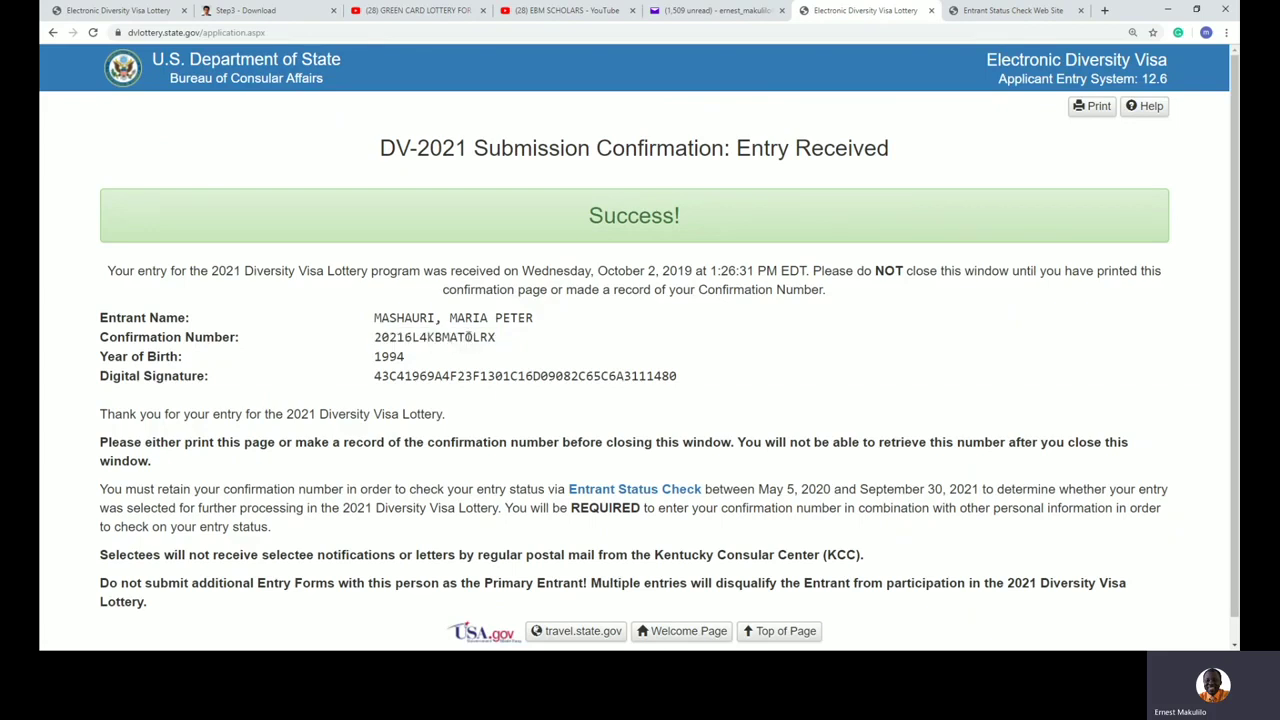
drag(467, 338, 474, 338)
click(388, 338)
drag(386, 338, 382, 338)
drag(477, 338, 465, 338)
drag(373, 340, 457, 354)
click(600, 347)
Step: Review the entrant detail rows, surname and the May 5, 2020 date, then return to the entry form tab
mouse_move(665, 380)
mouse_down()
mouse_move(540, 318)
mouse_move(397, 318)
mouse_up()
click(755, 358)
drag(437, 318, 375, 318)
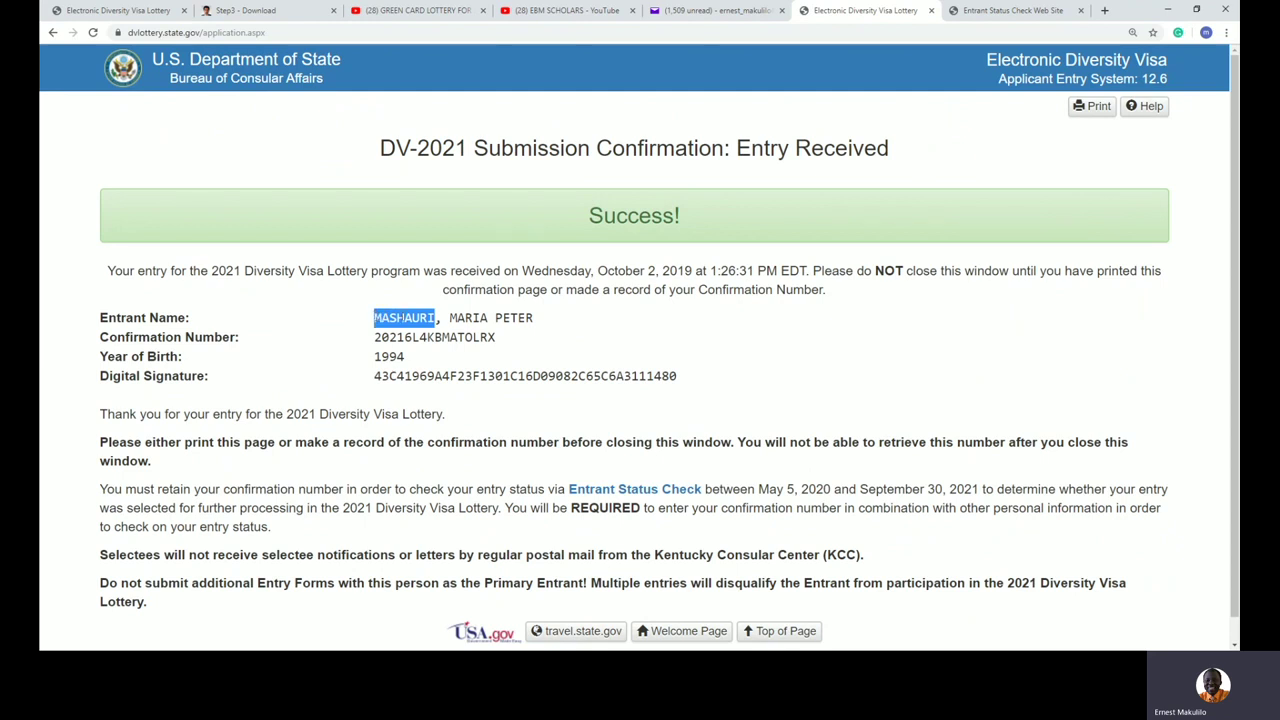
drag(757, 489, 836, 489)
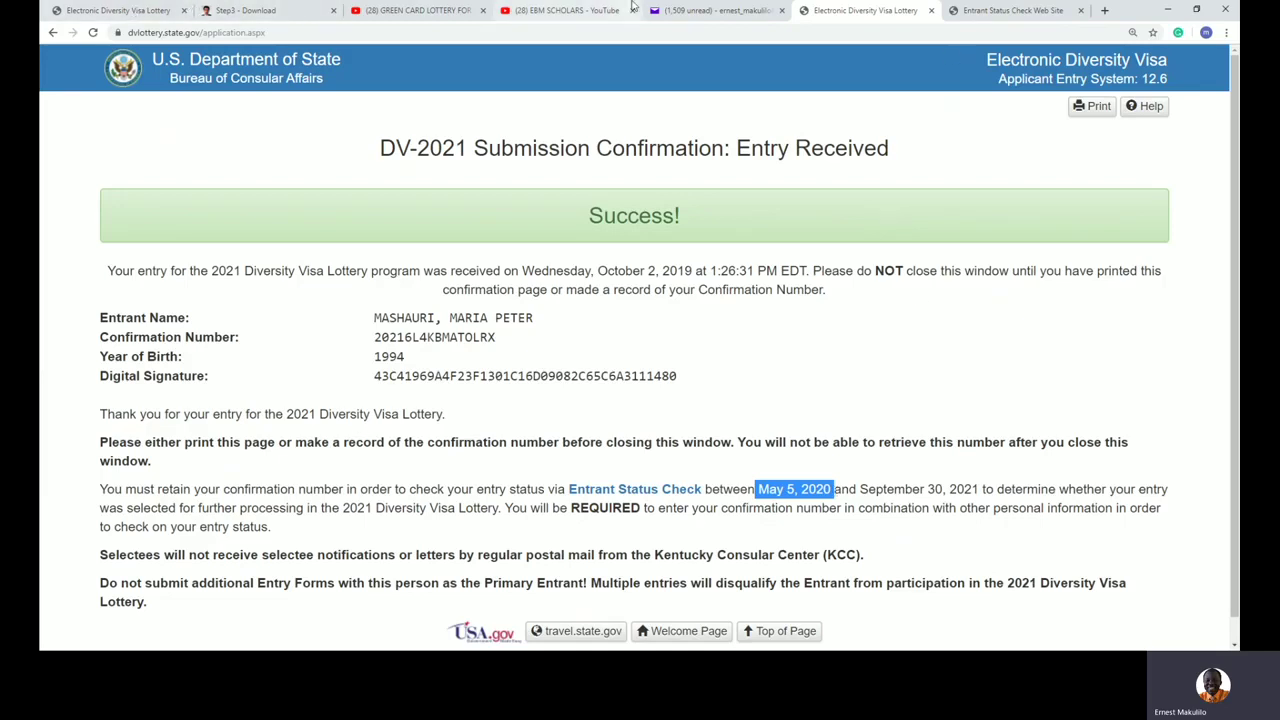
click(805, 287)
scroll(797, 287, down, 1)
scroll(797, 287, down, 1)
scroll(797, 287, up, 1)
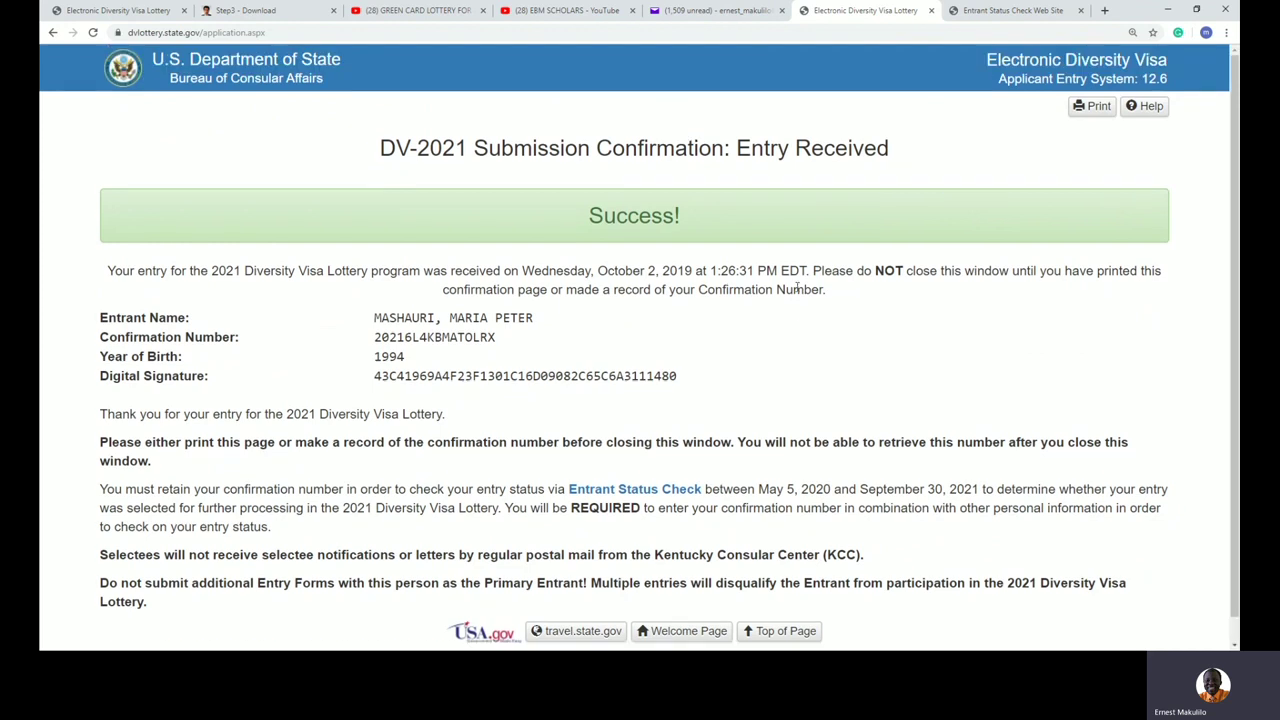
click(138, 14)
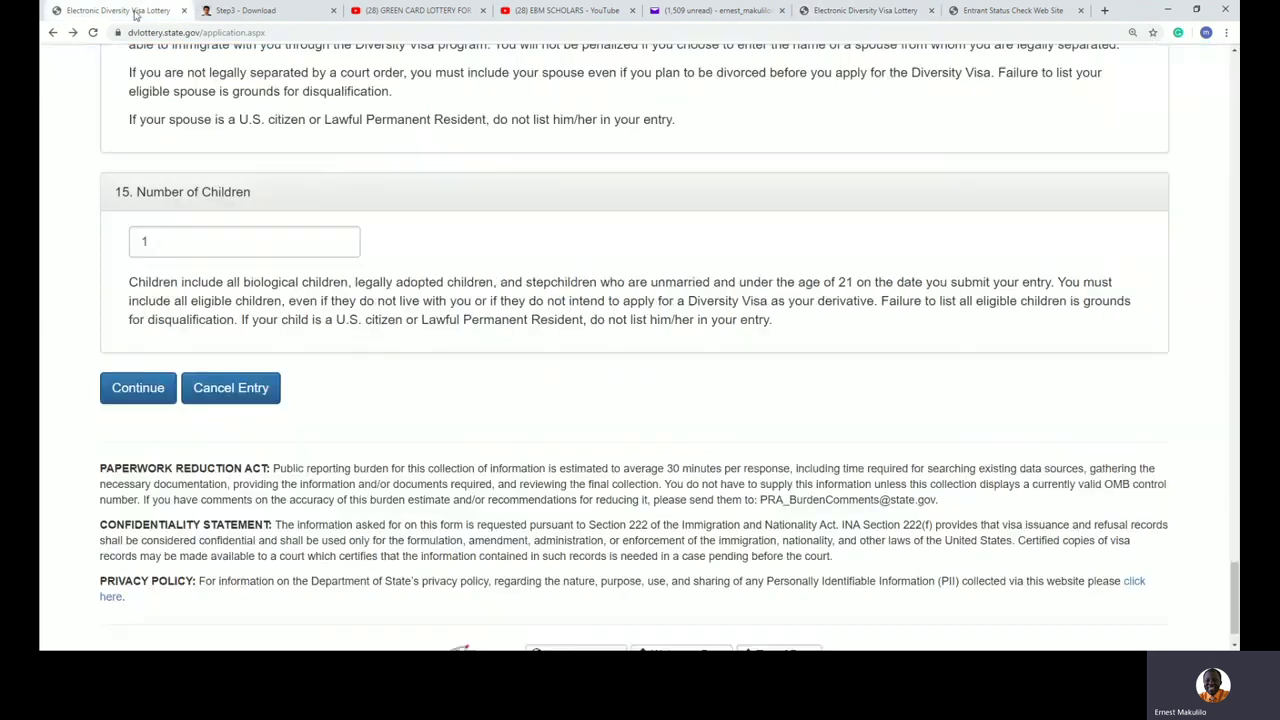
Step: Bring up the EBM SCHOLARS YouTube channel home page and scroll through its uploads
scroll(614, 301, up, 10)
click(436, 11)
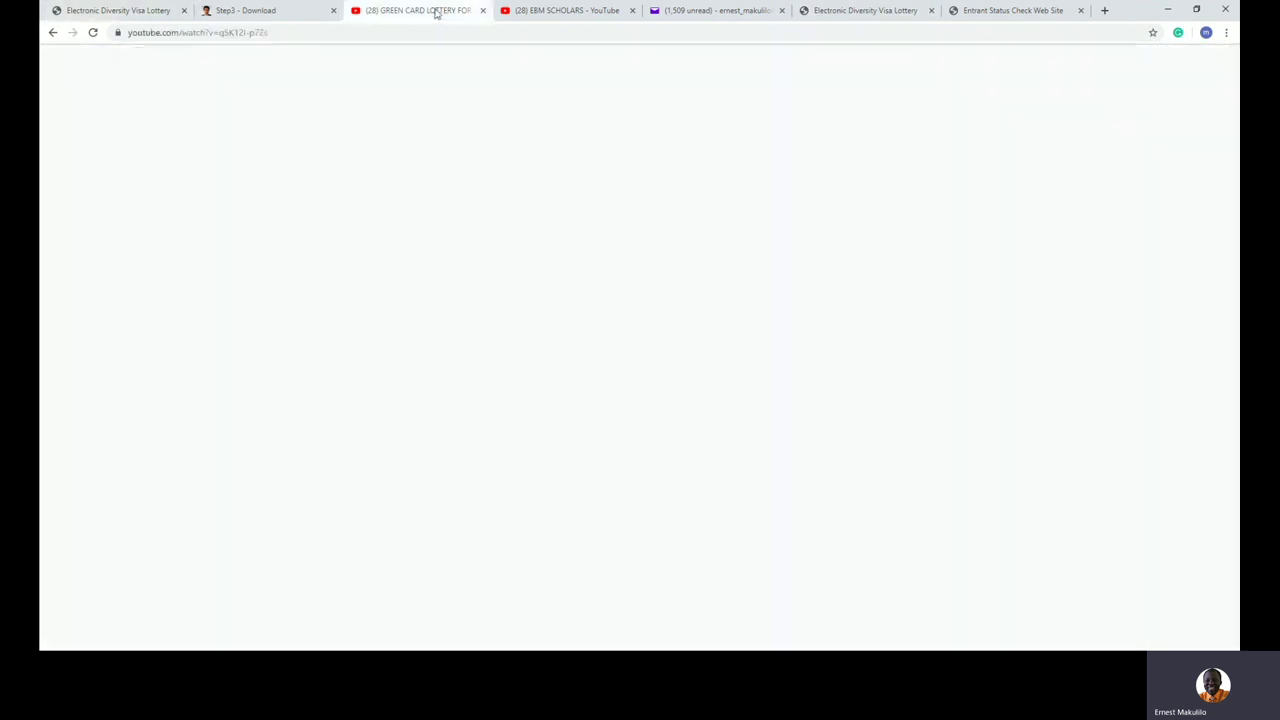
click(536, 12)
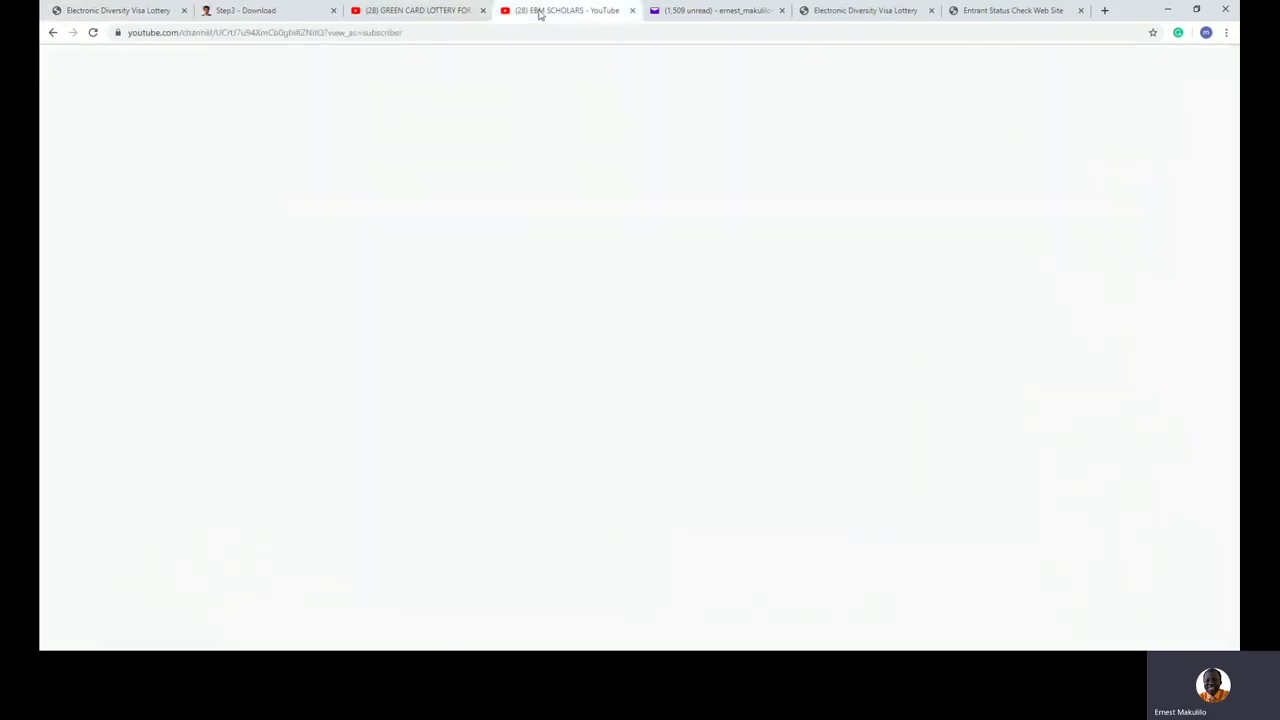
click(756, 30)
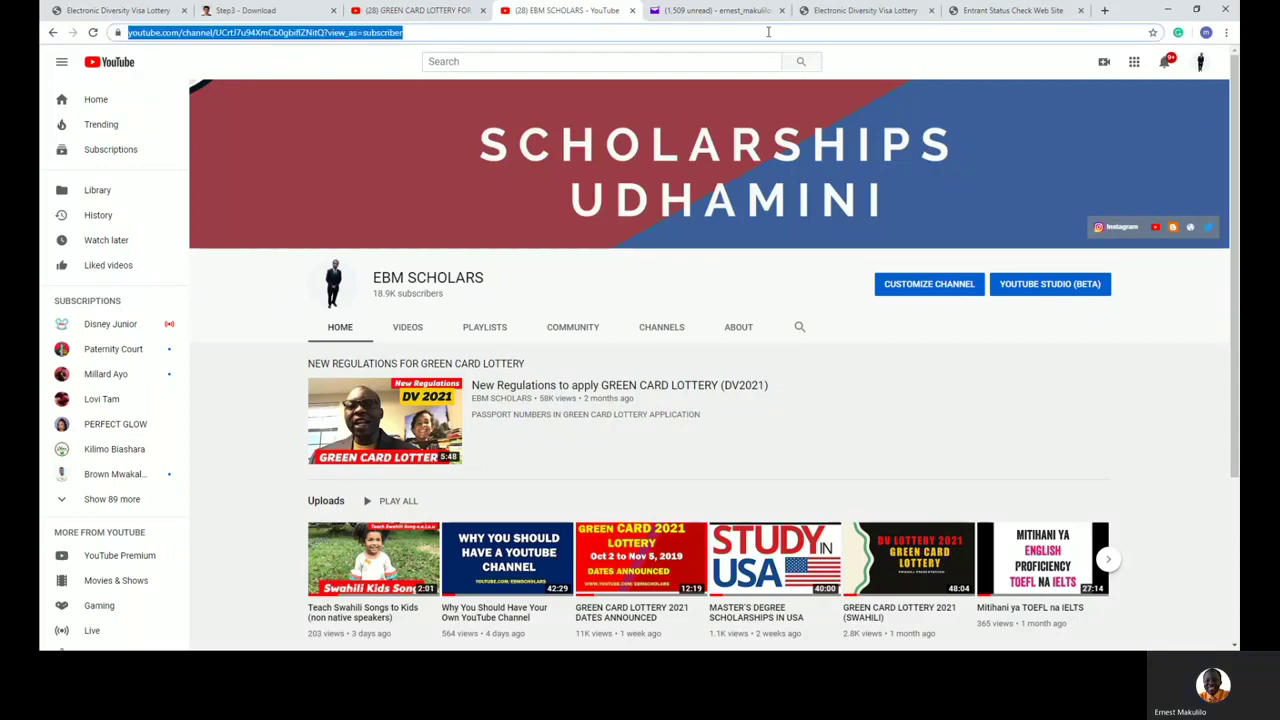
scroll(677, 385, down, 1)
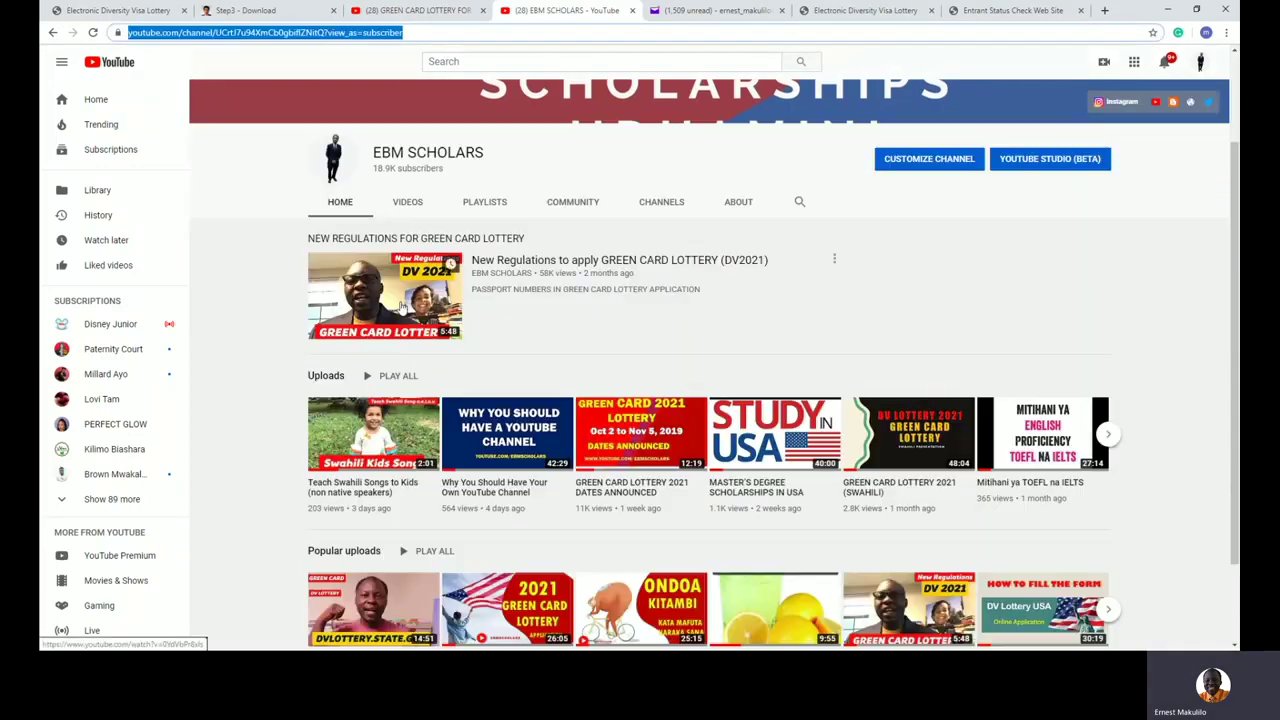